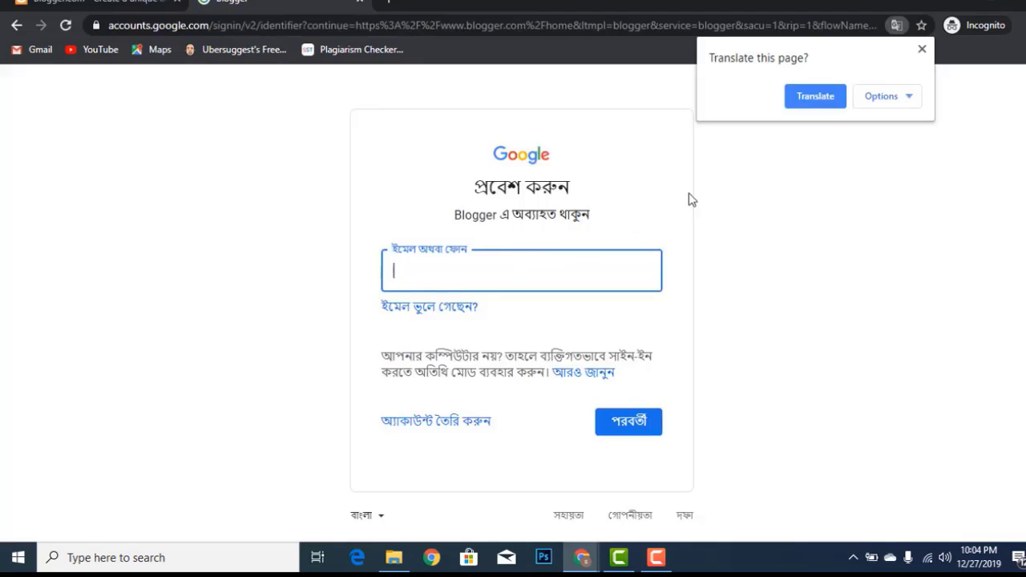
Copy the signed-in account's e-mail from the Blogger settings window, then return to the incognito sign-in page
click(922, 51)
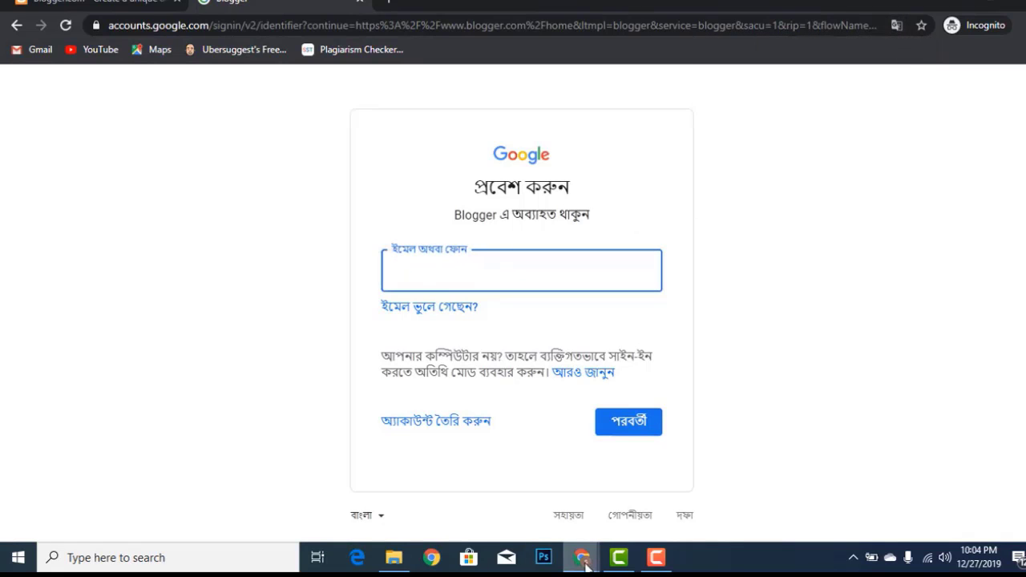
mouse_move(586, 565)
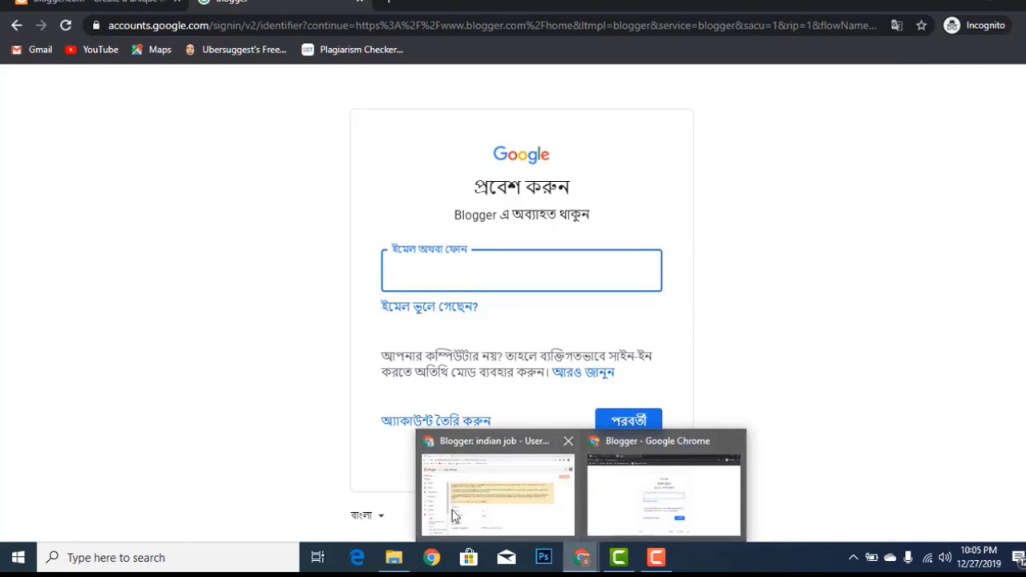
click(451, 511)
click(1016, 89)
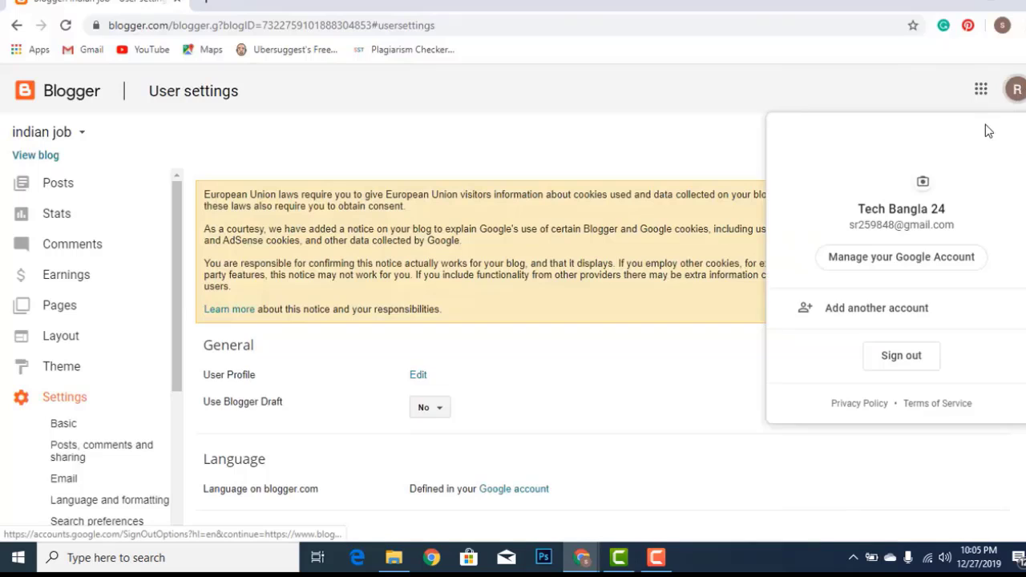
drag(848, 225, 956, 227)
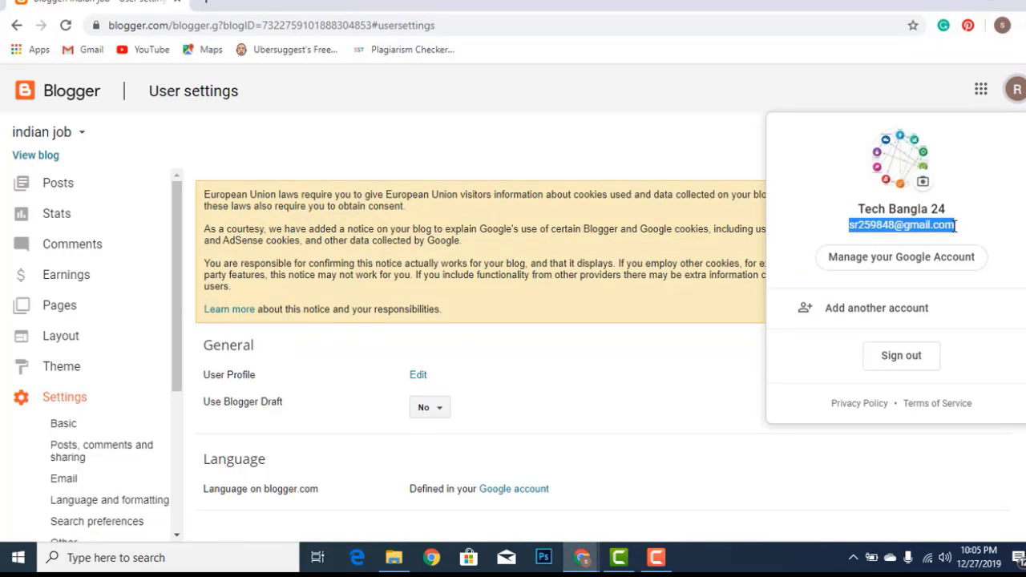
right_click(921, 232)
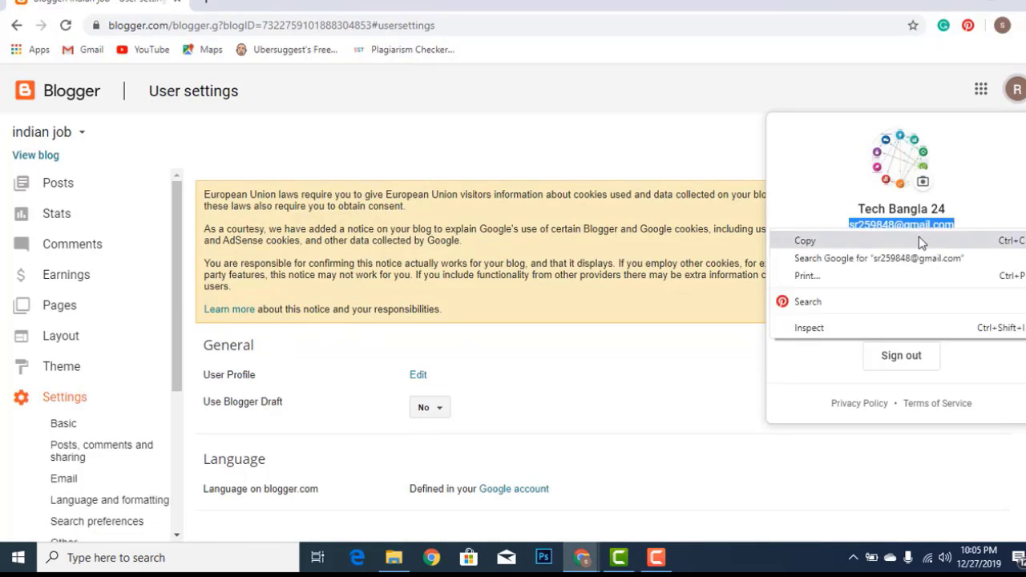
click(920, 240)
mouse_move(597, 567)
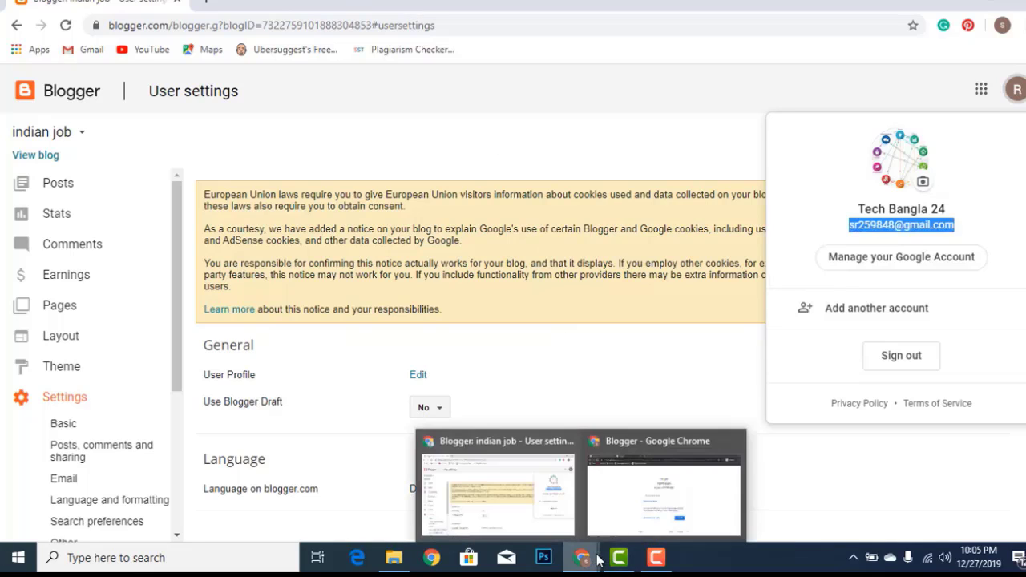
click(646, 501)
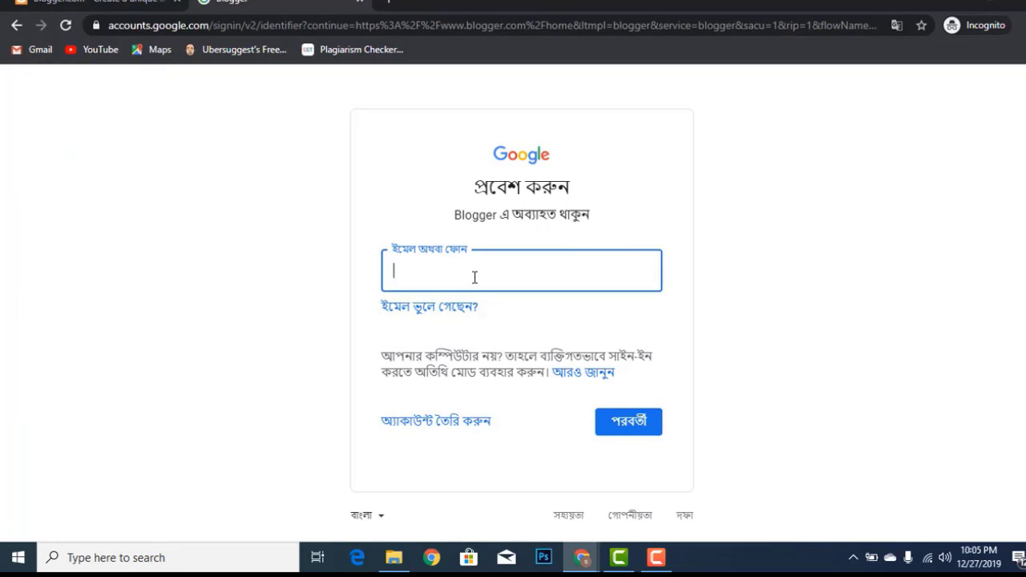
Sign in with the pasted account e-mail and the account password to reach the blog's post list
key(ctrl+v)
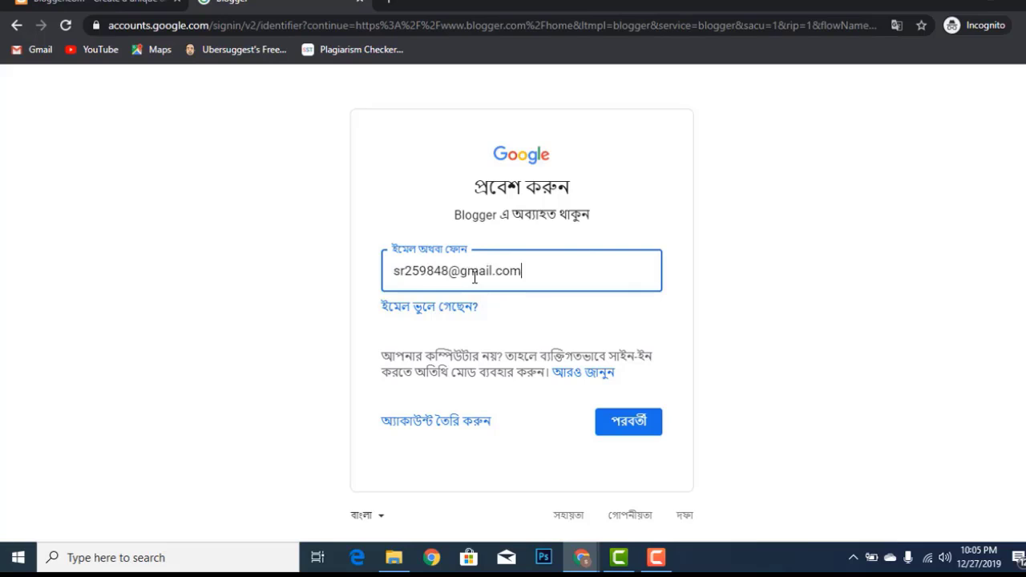
click(630, 420)
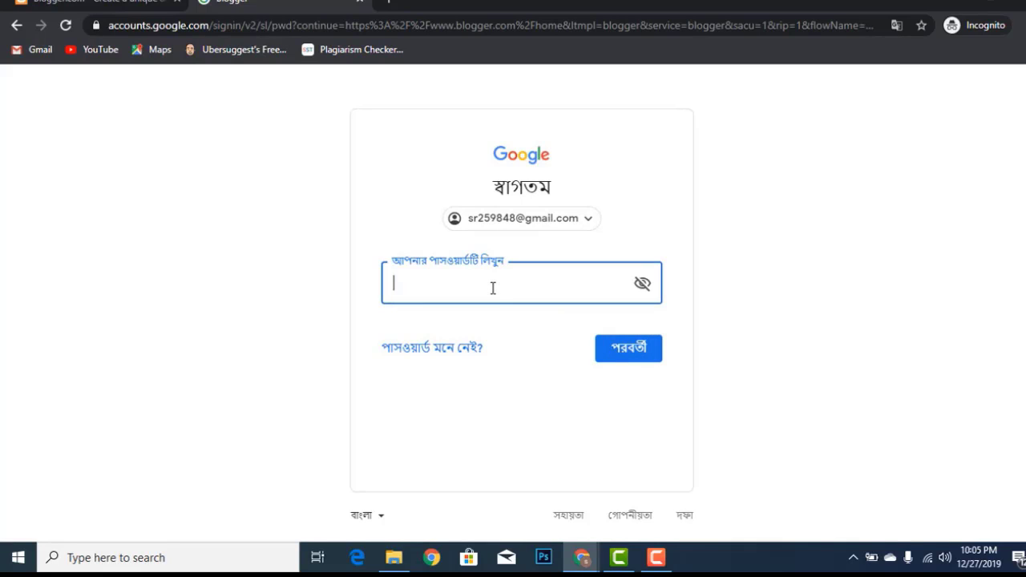
text(••••••)
key(BackSpace)
key(BackSpace)
key(BackSpace)
key(BackSpace)
key(BackSpace)
key(BackSpace)
text(••••••••••••••)
click(618, 360)
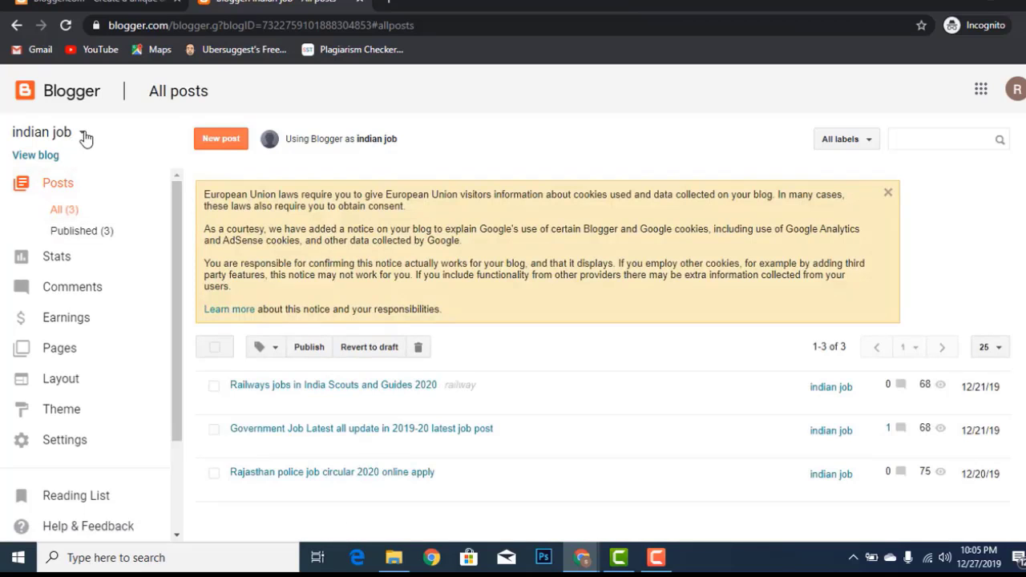
Start a new blog from the blog list and enter the title 'Tech Bangla 24'
click(84, 134)
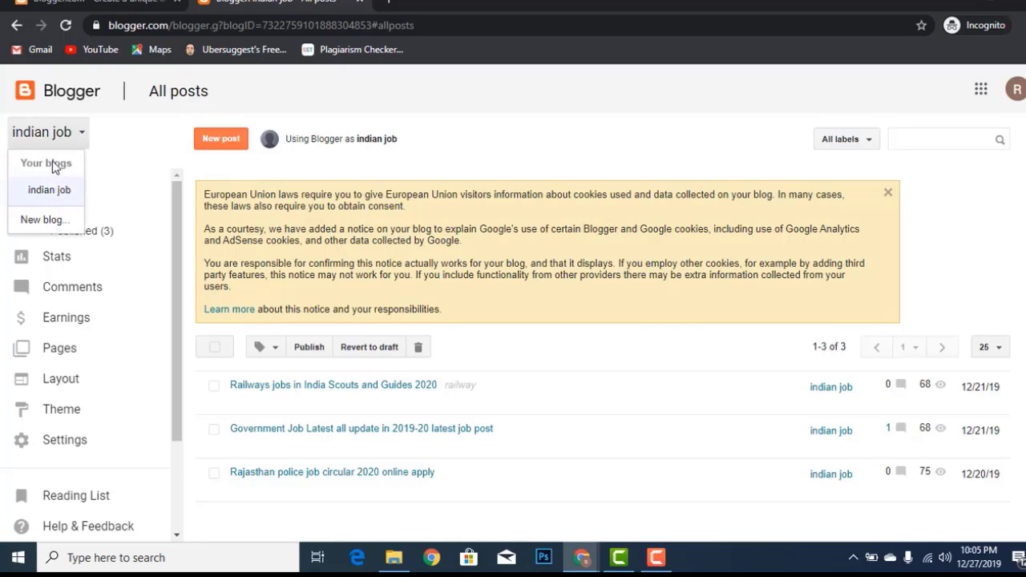
click(46, 220)
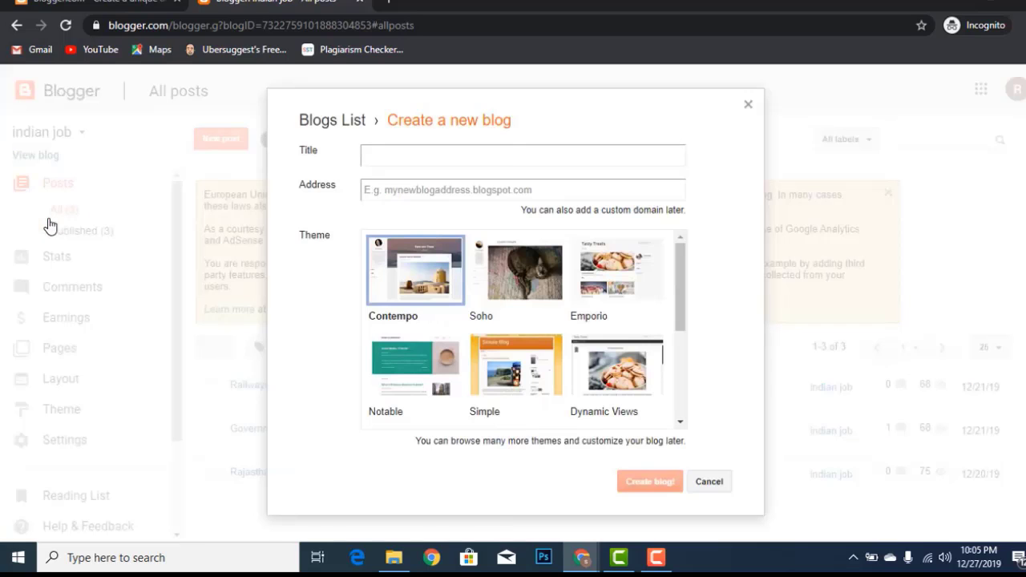
click(493, 156)
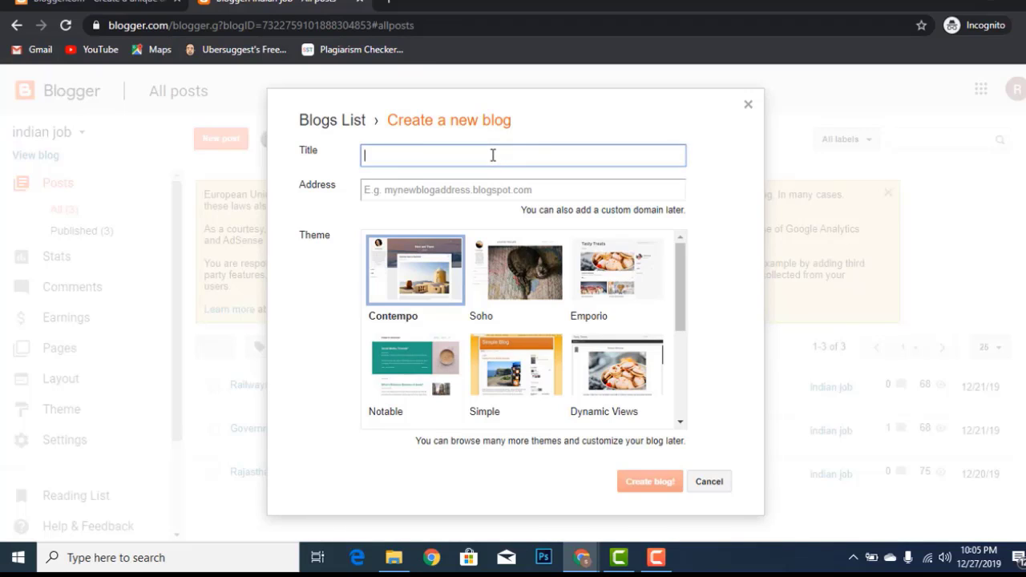
text(Tech Bangla 24)
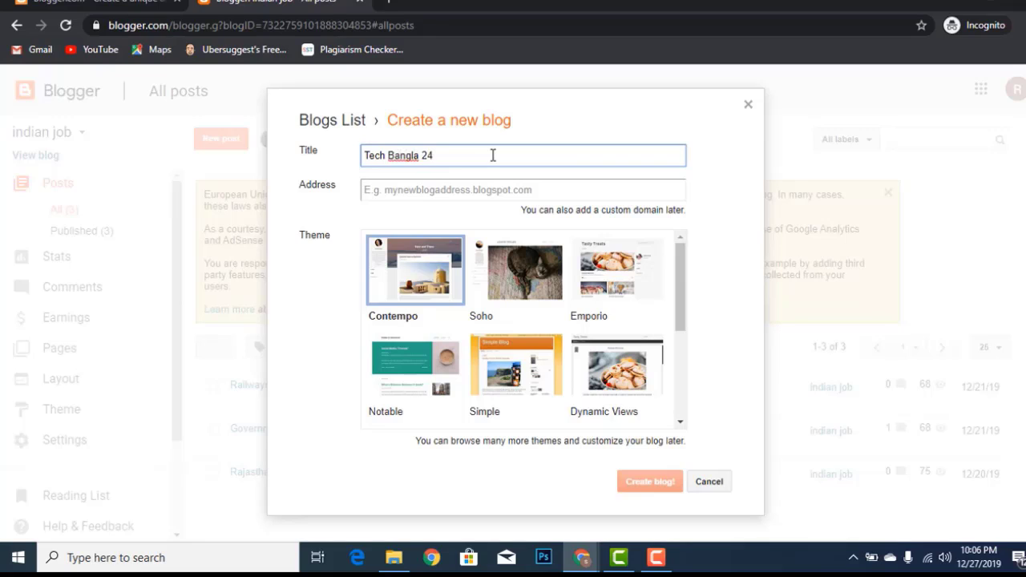
click(503, 191)
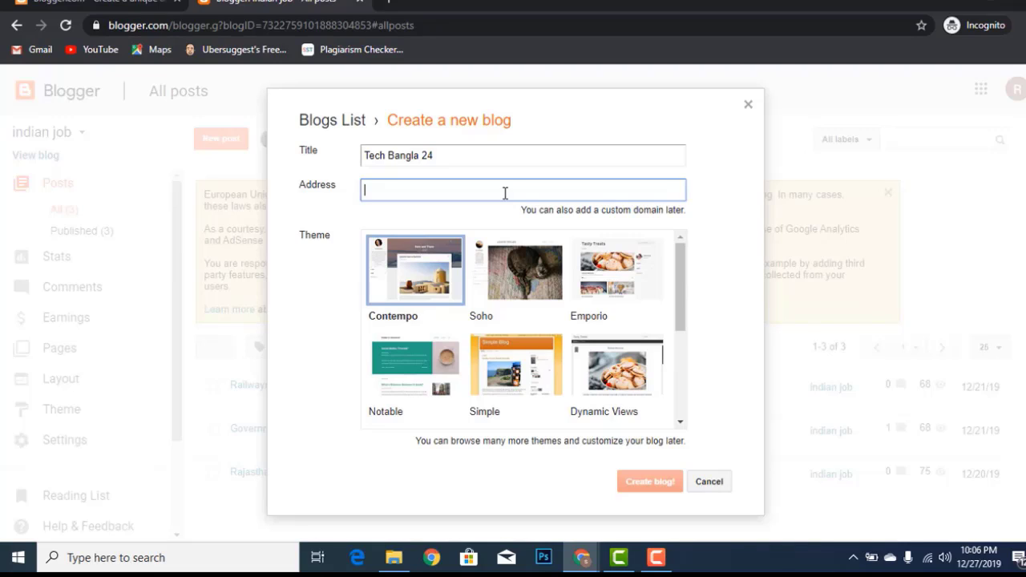
Try the address Techbangla24 and accept the Techbangla24.blogspot.com suggestion
text(te)
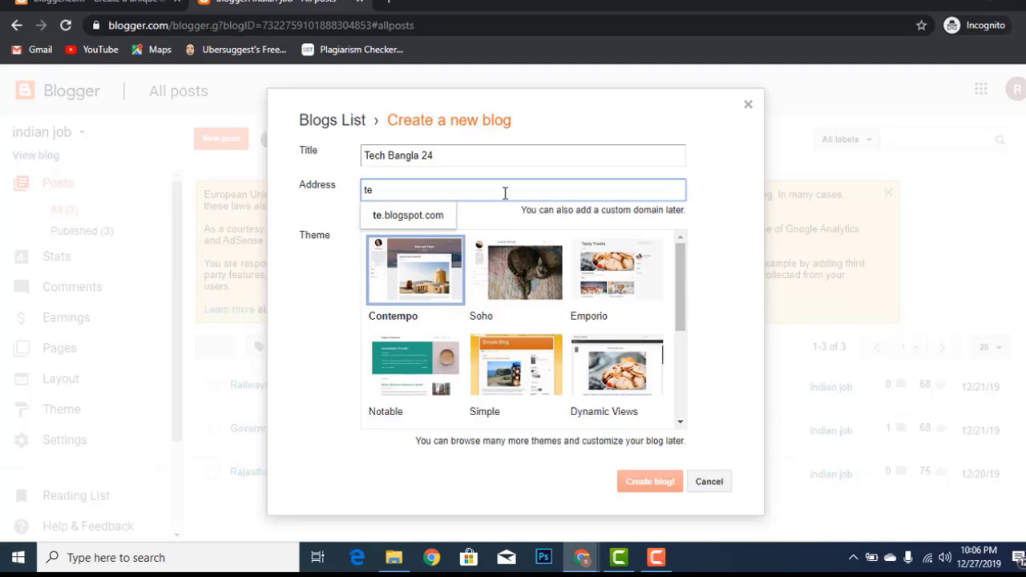
key(BackSpace)
key(BackSpace)
text(T)
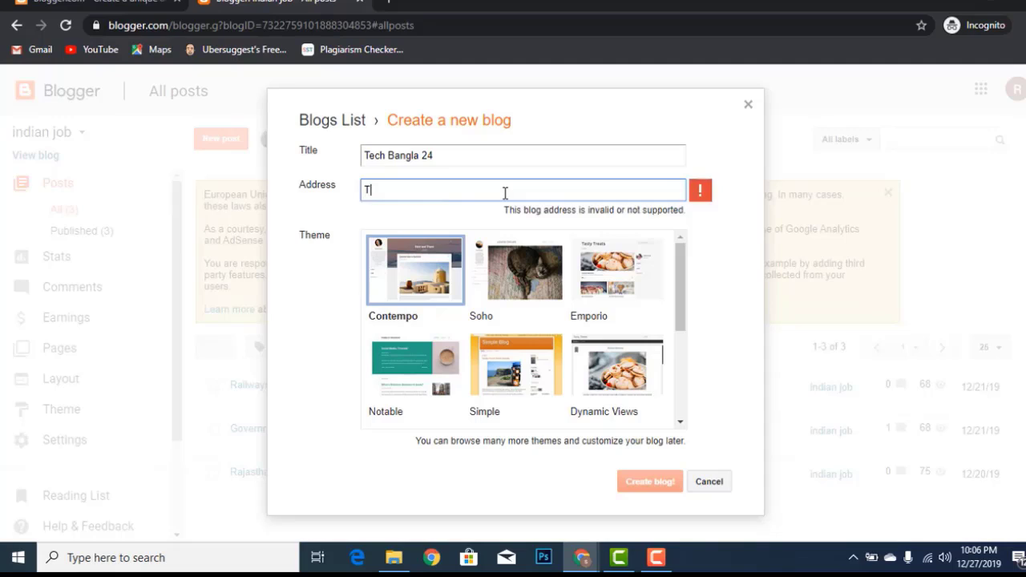
text(ech )
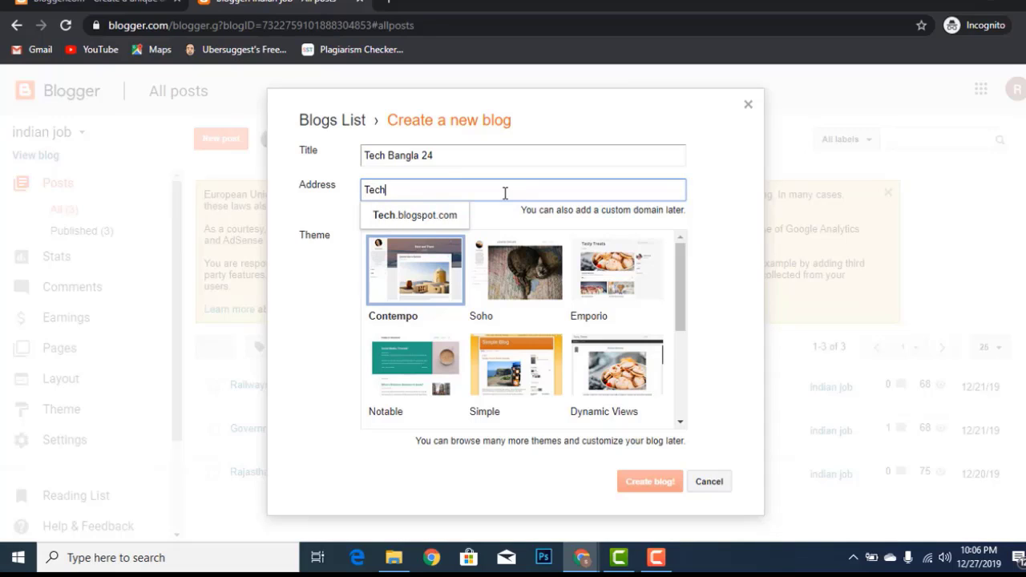
text(Ban)
key(BackSpace)
key(BackSpace)
key(BackSpace)
text(ba)
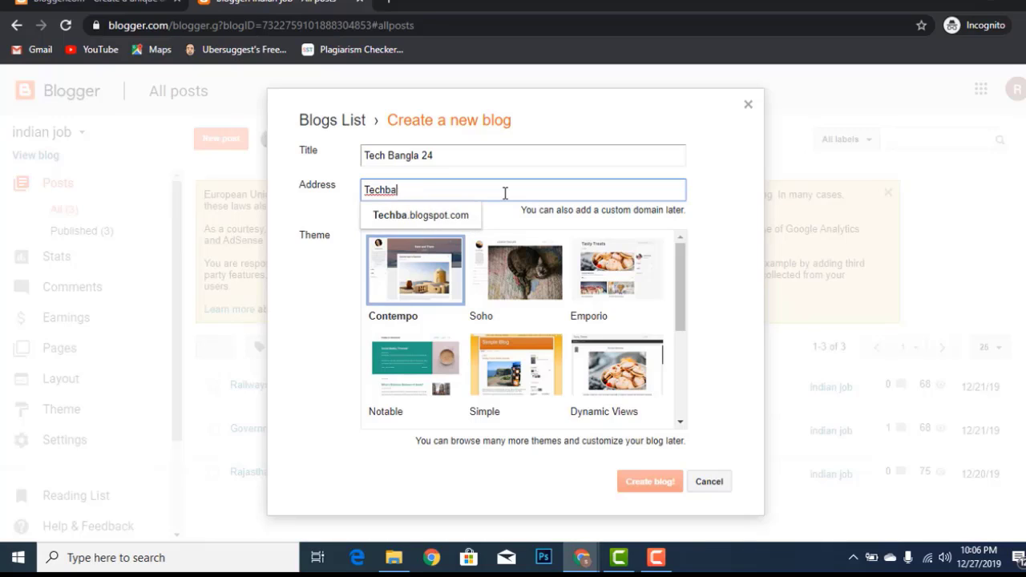
text(ngla)
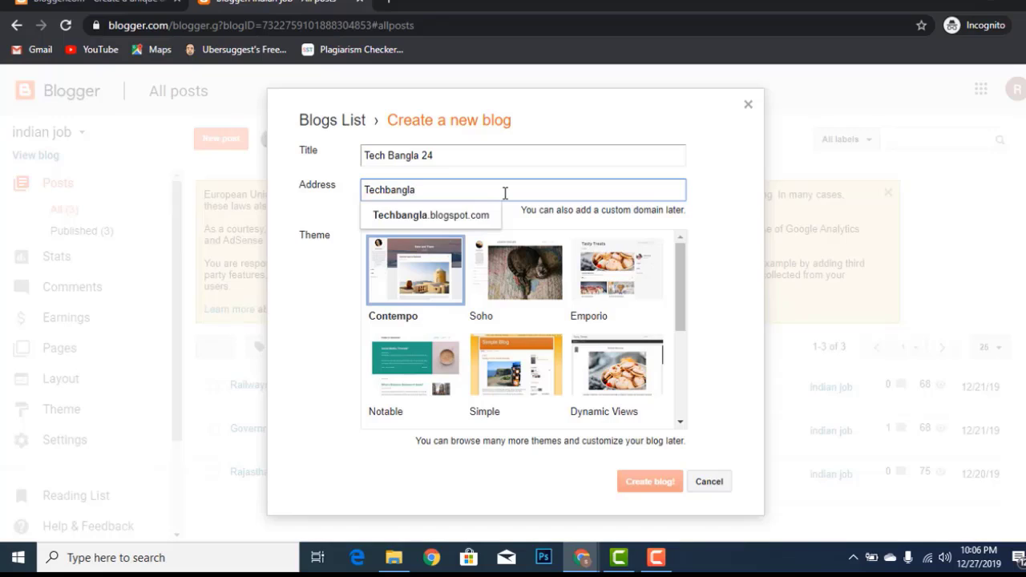
text(24)
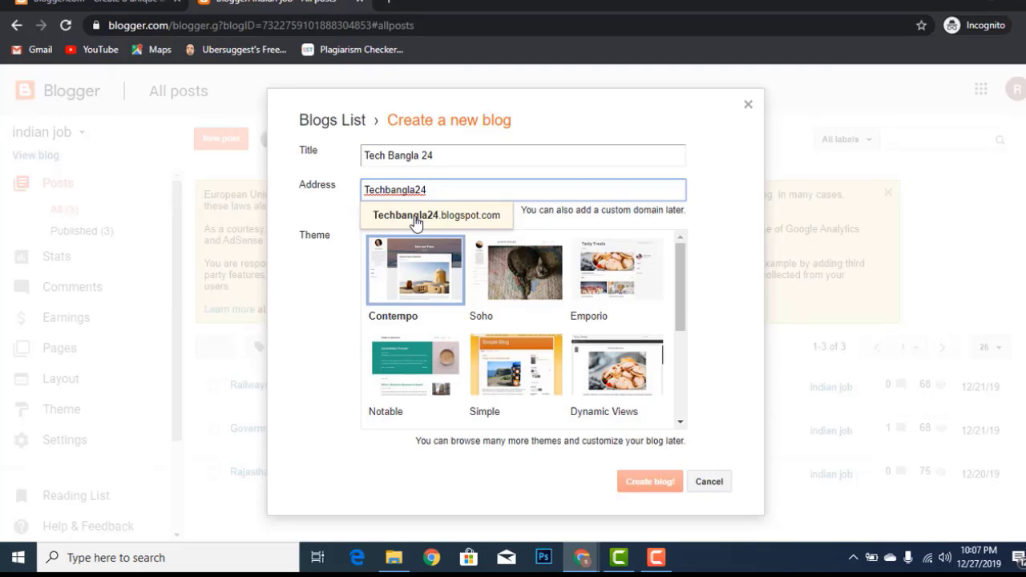
click(457, 216)
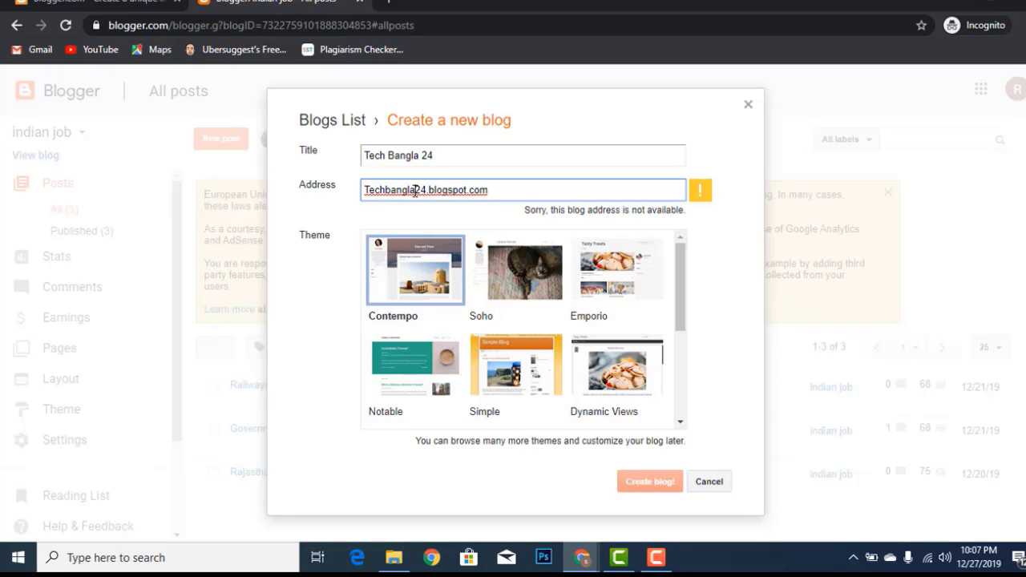
Rework the address to TechBD24B and accept the available TechBD24B.blogspot.com suggestion
click(415, 190)
key(BackSpace)
key(BackSpace)
key(BackSpace)
key(BackSpace)
key(BackSpace)
key(BackSpace)
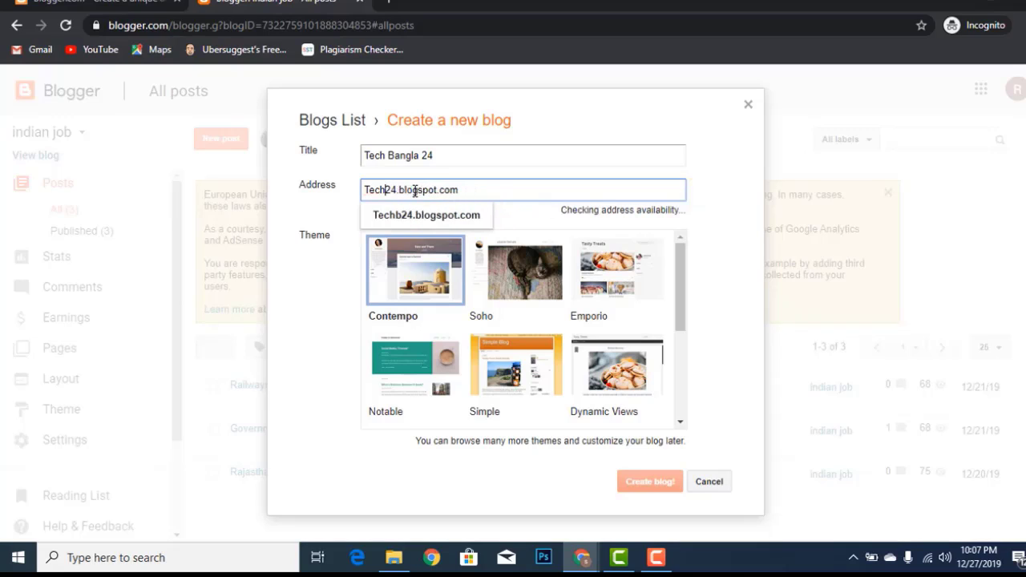
text(B)
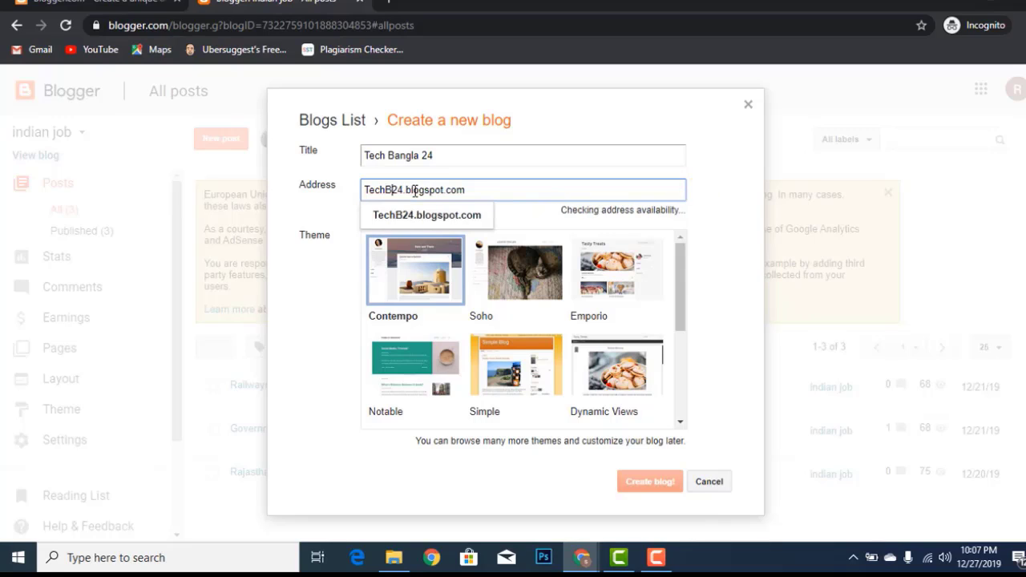
text(D)
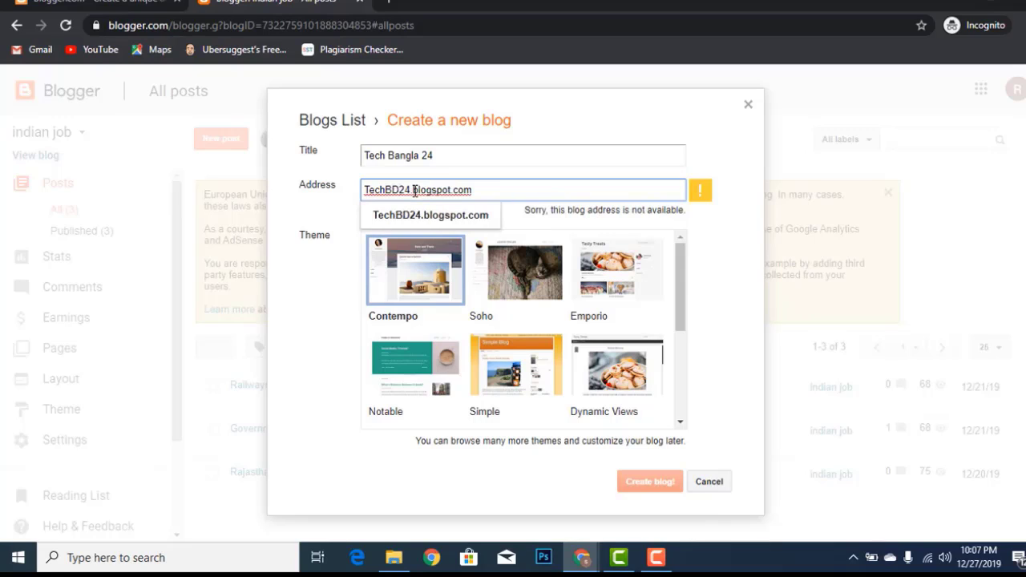
text(0)
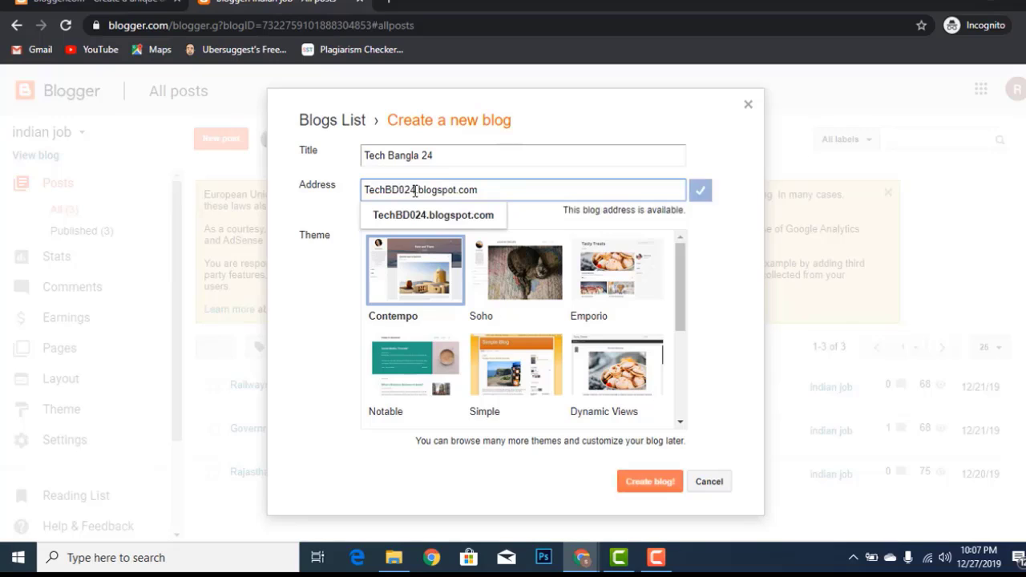
key(BackSpace)
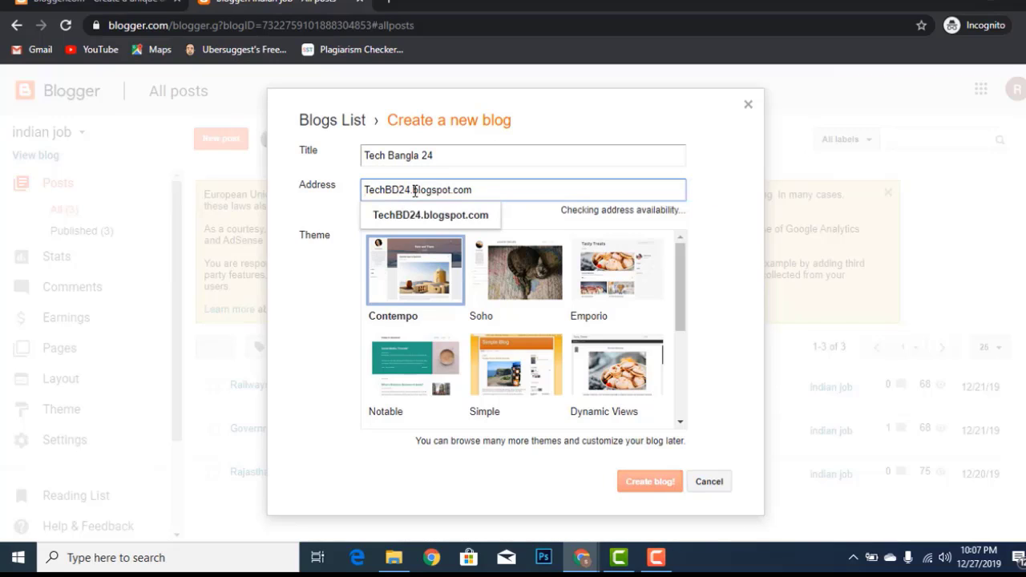
text(E)
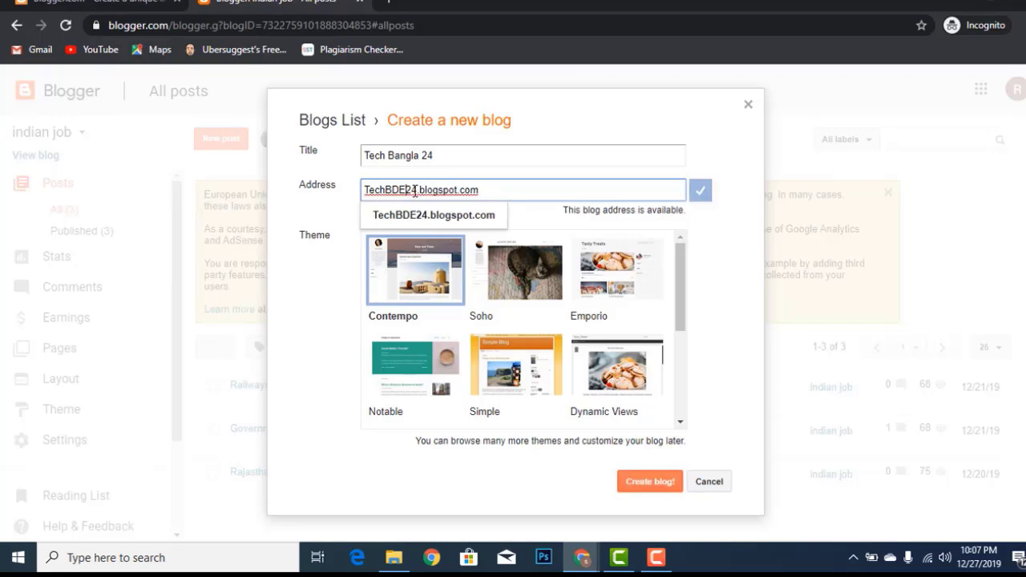
key(BackSpace)
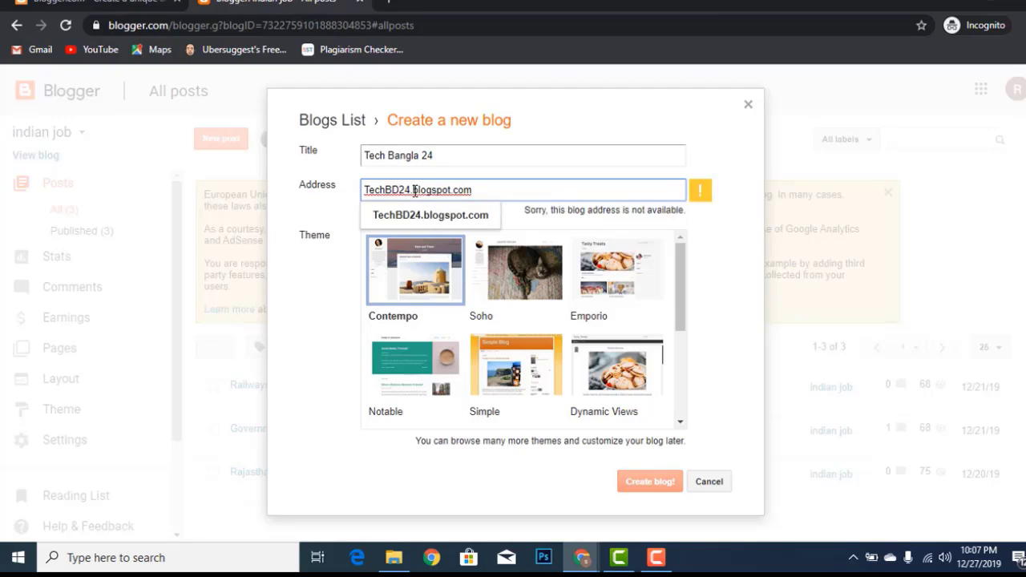
text(D)
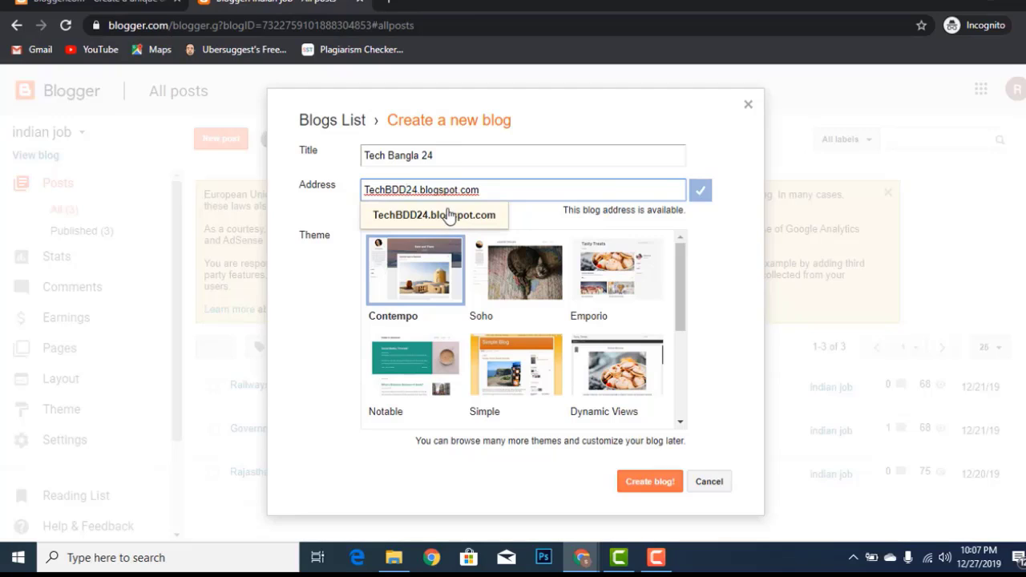
key(BackSpace)
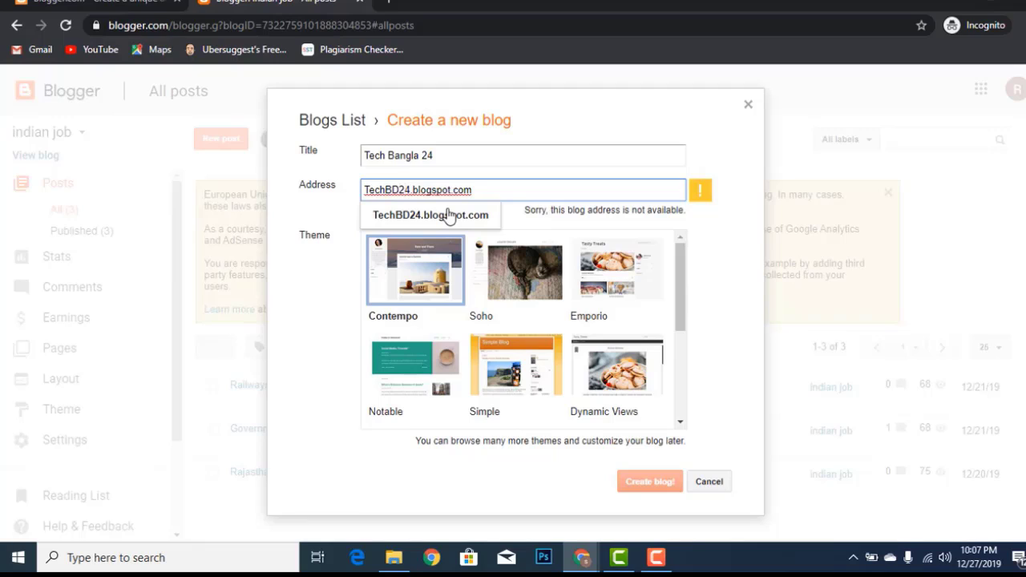
key(BackSpace)
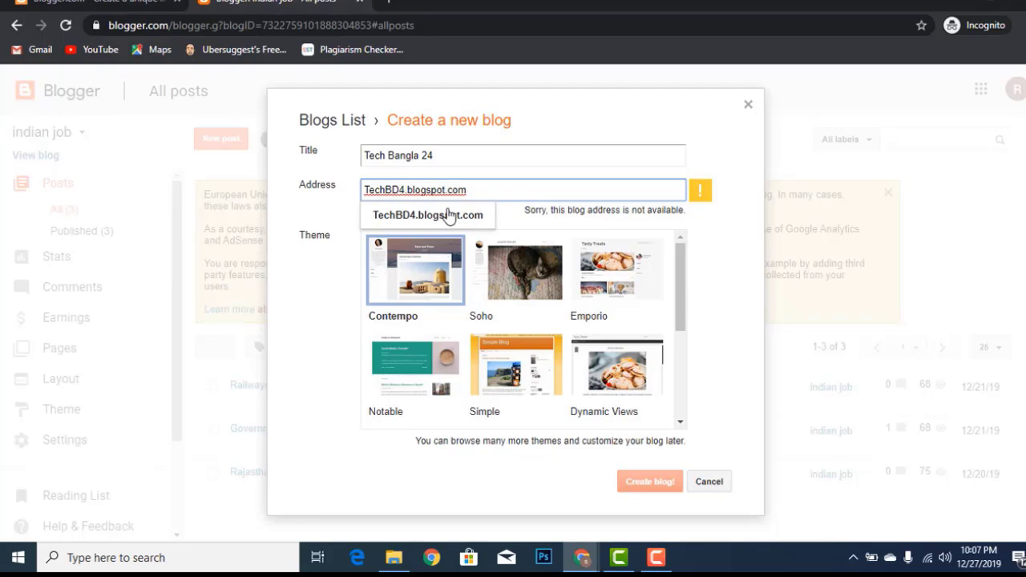
text(0)
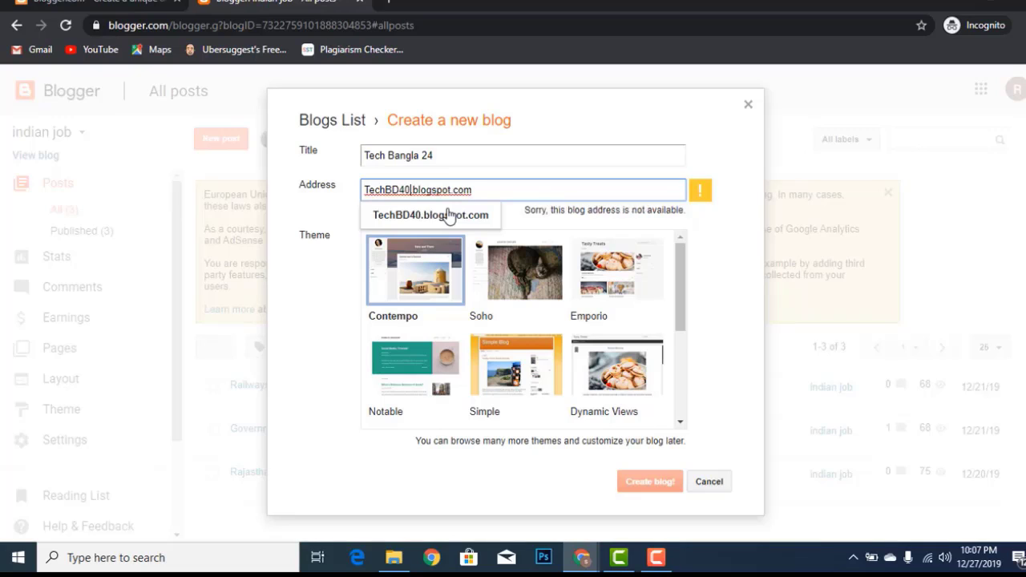
key(BackSpace)
key(BackSpace)
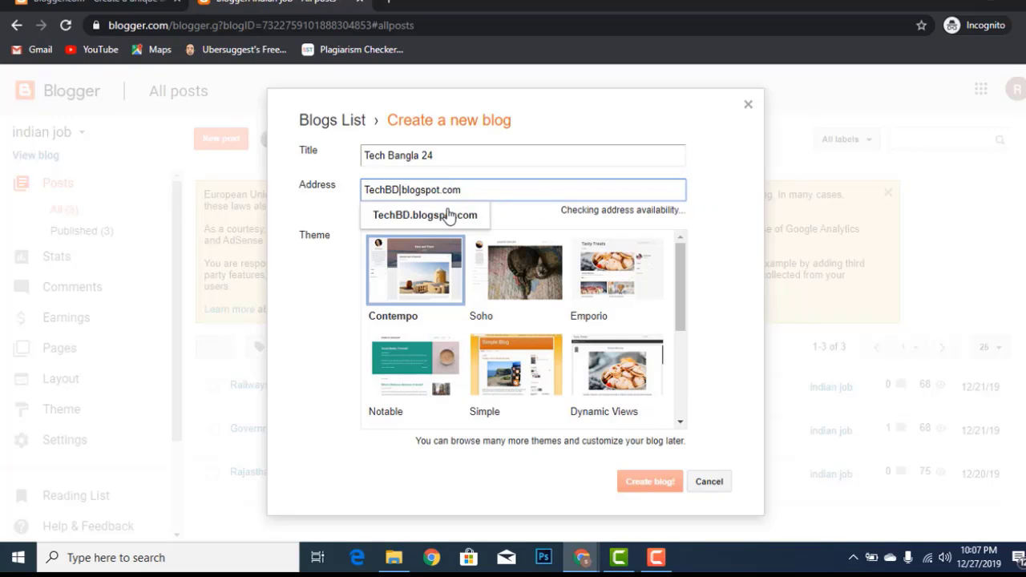
text(24)
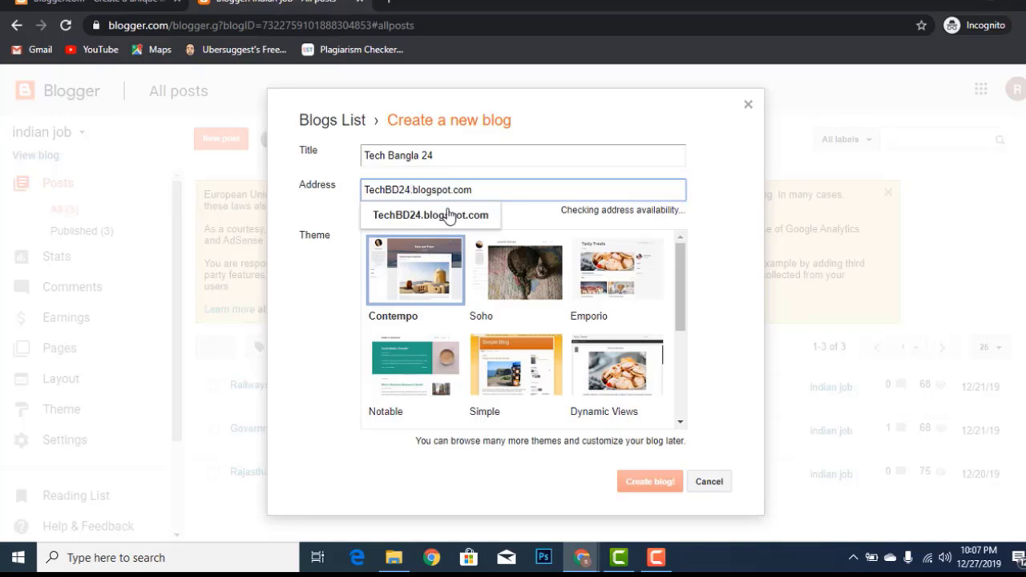
text(B)
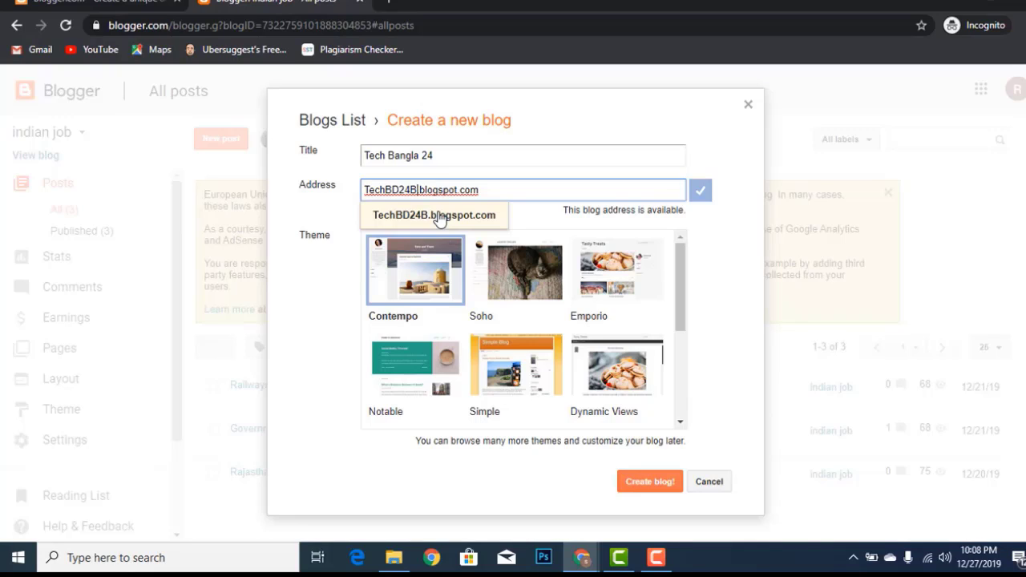
click(440, 216)
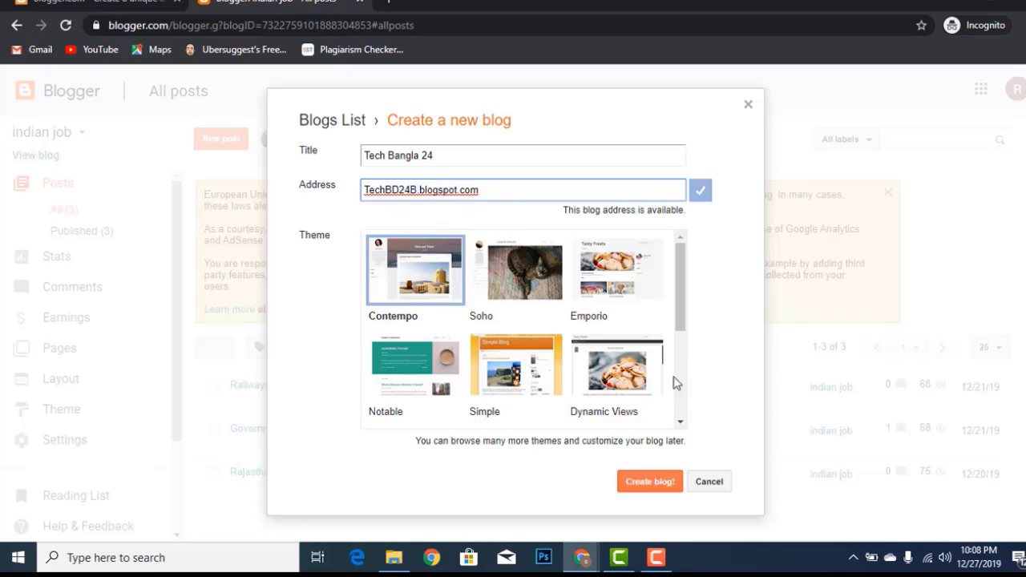
Create the Tech Bangla 24 blog with the Contempo theme, preview its empty live site, and return to the dashboard
click(422, 270)
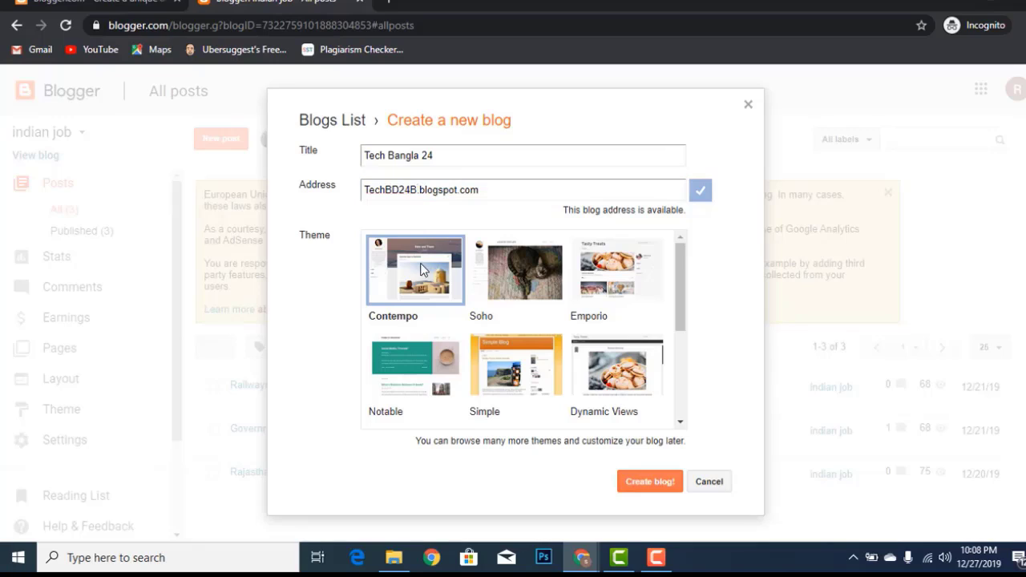
click(657, 483)
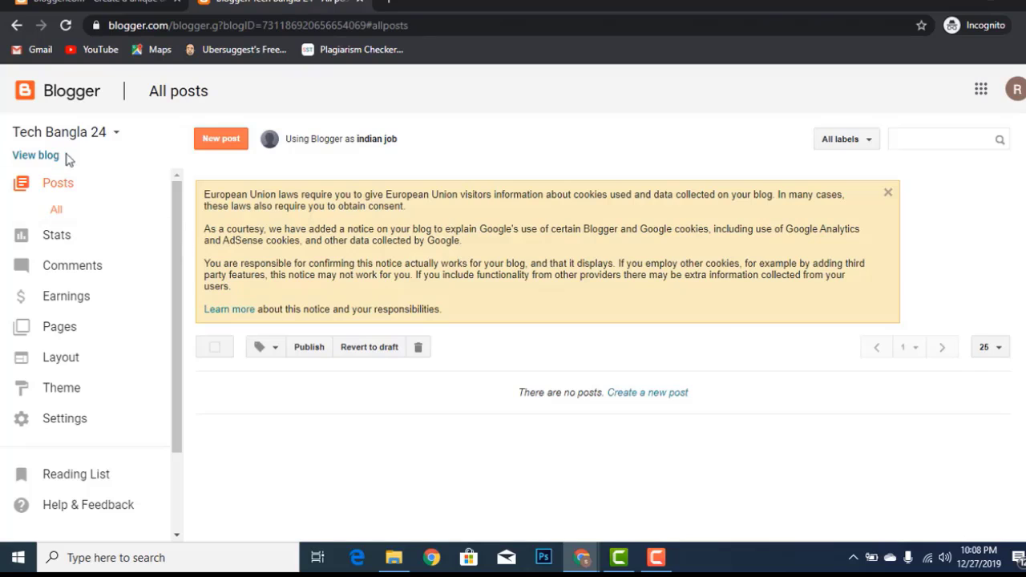
click(42, 157)
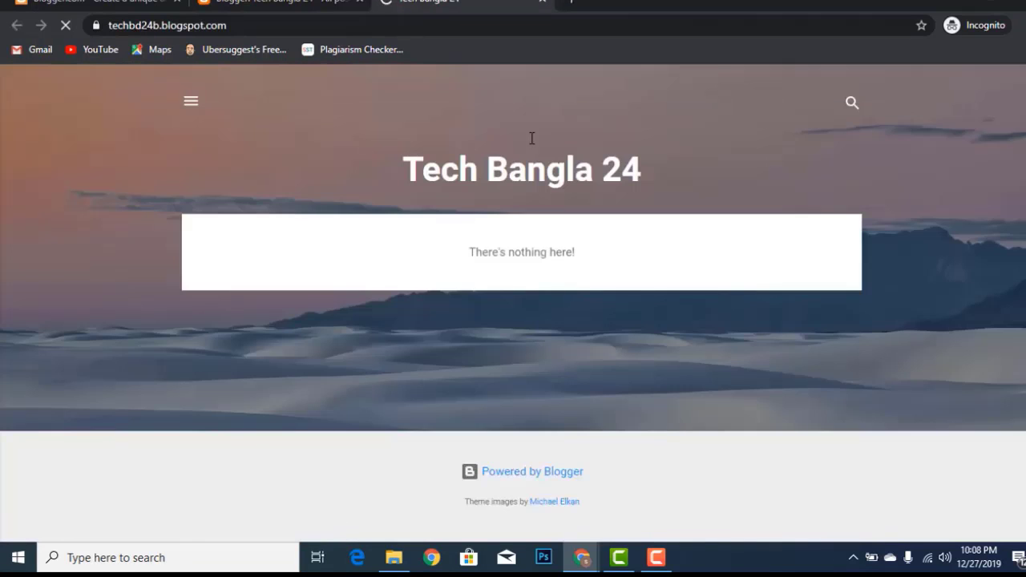
click(190, 101)
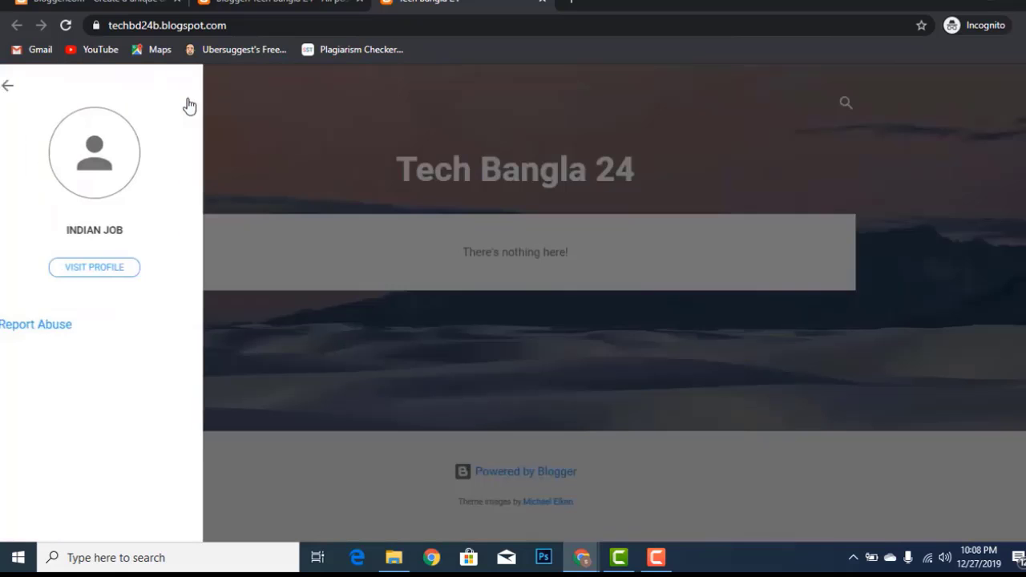
click(302, 141)
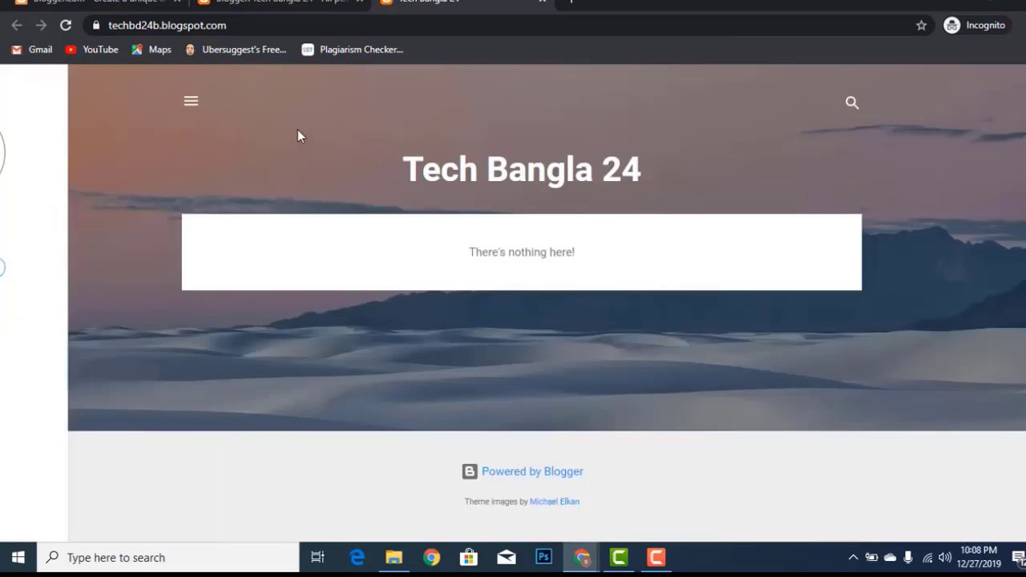
click(283, 6)
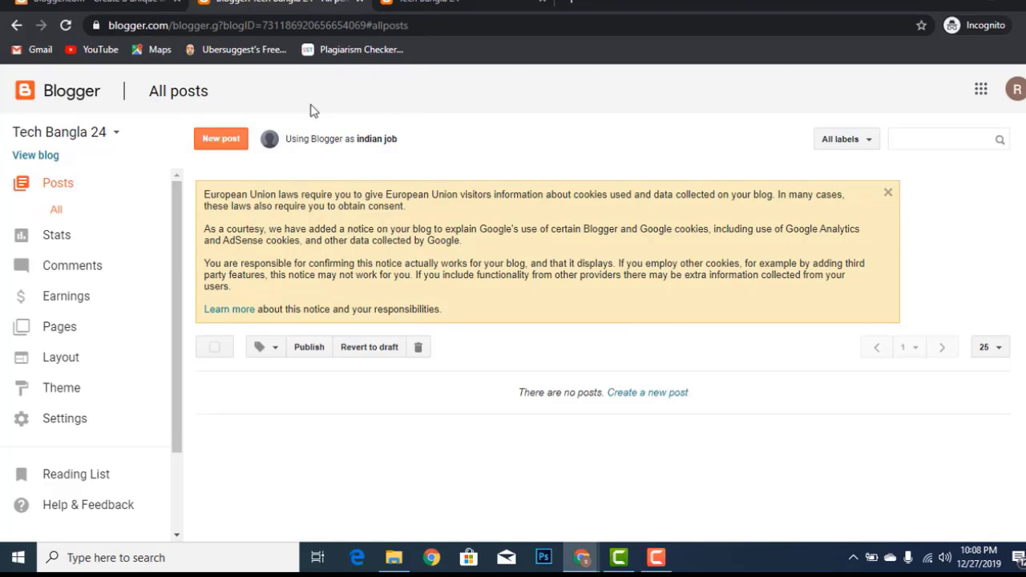
click(224, 139)
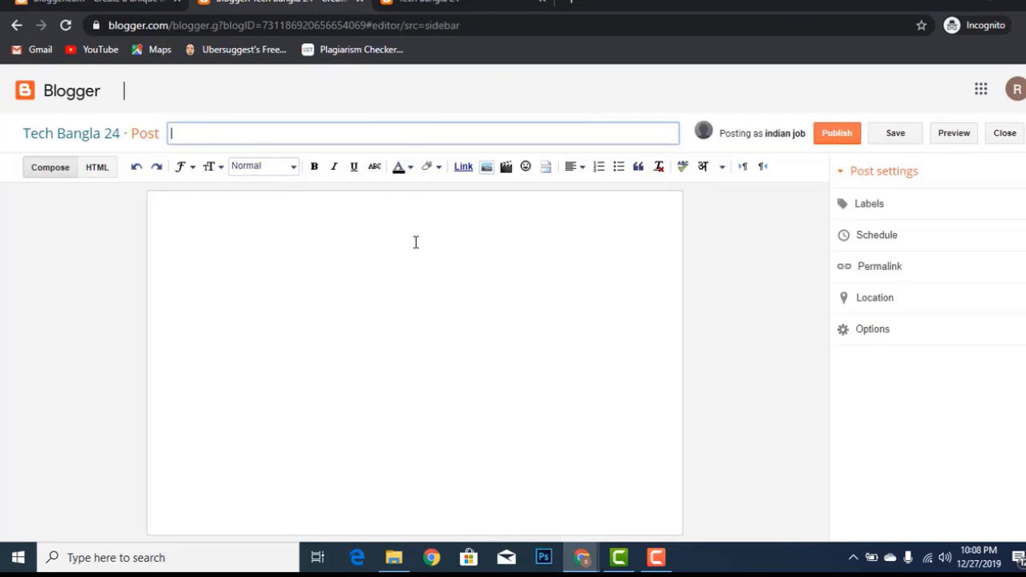
click(414, 241)
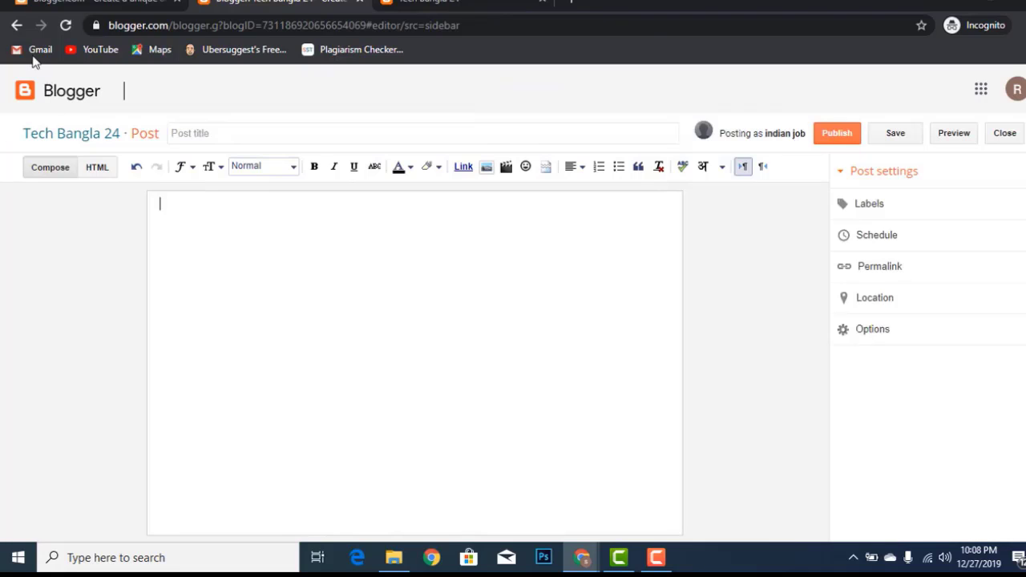
click(16, 25)
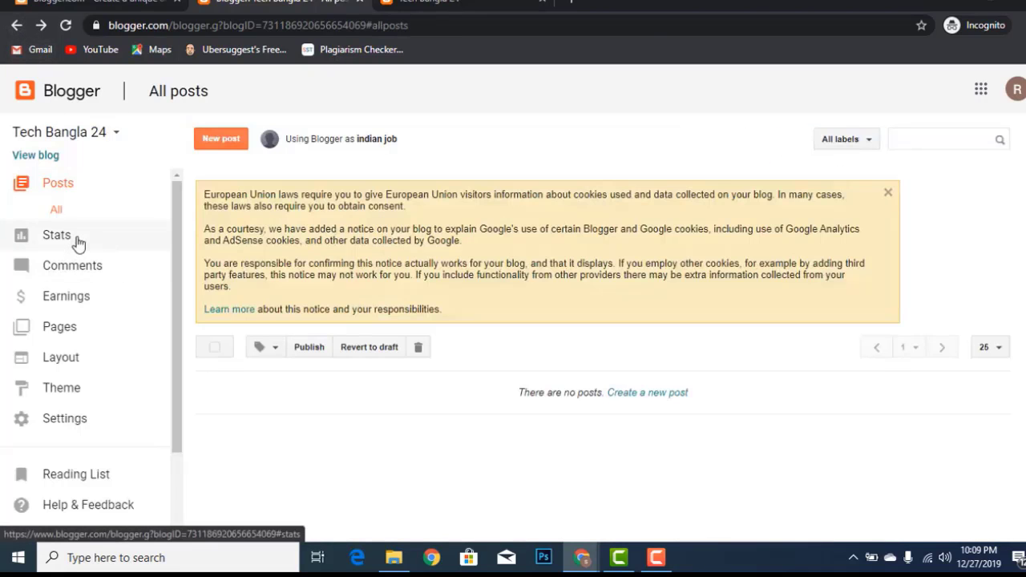
Browse the blog's Stats sections: Overview, Posts, Traffic sources and Audience
click(57, 235)
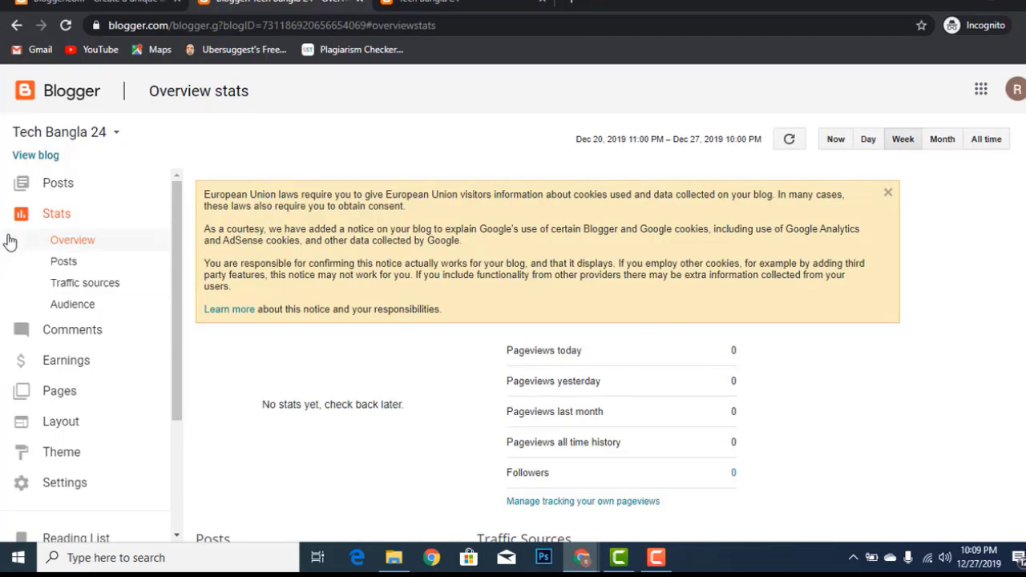
click(63, 262)
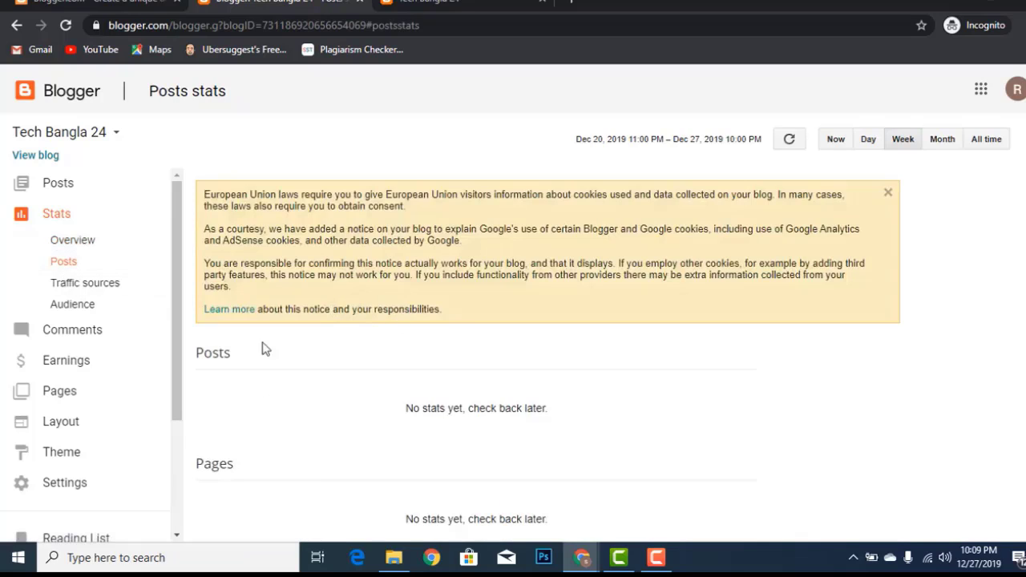
click(98, 284)
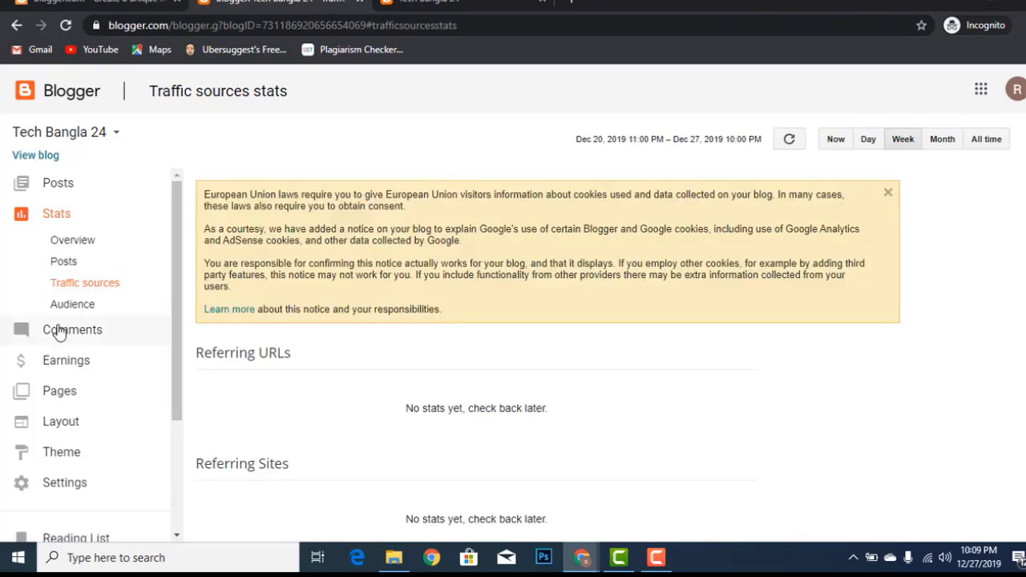
click(66, 308)
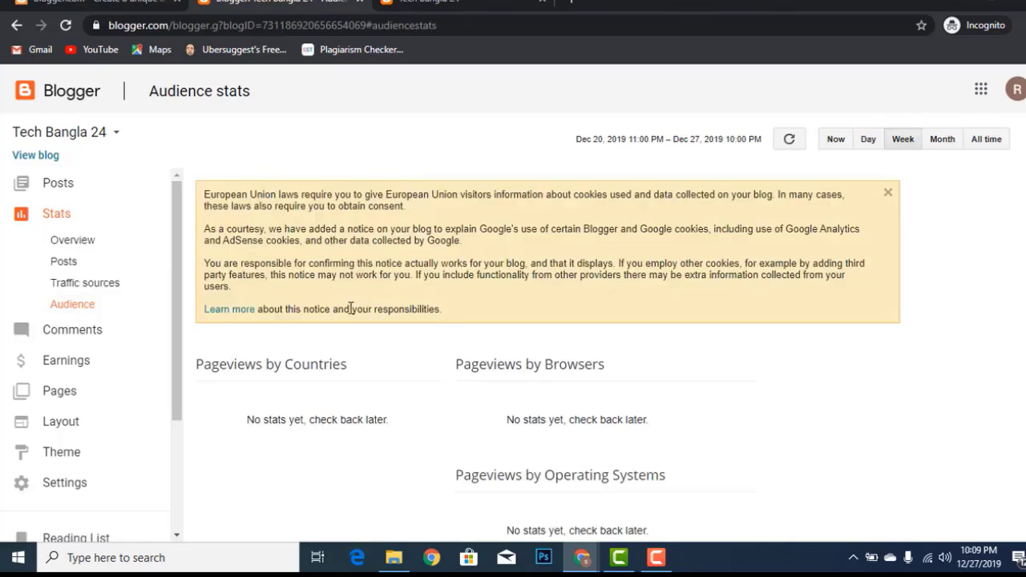
scroll(350, 309, down, 1)
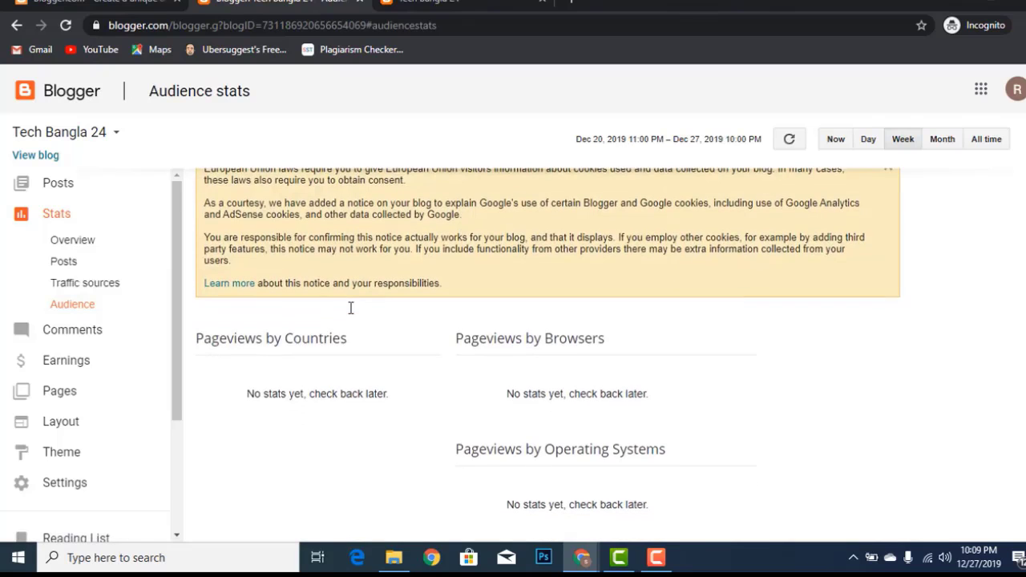
View the Comments and Earnings pages, glance at the live blog, then open the Pages list
click(124, 333)
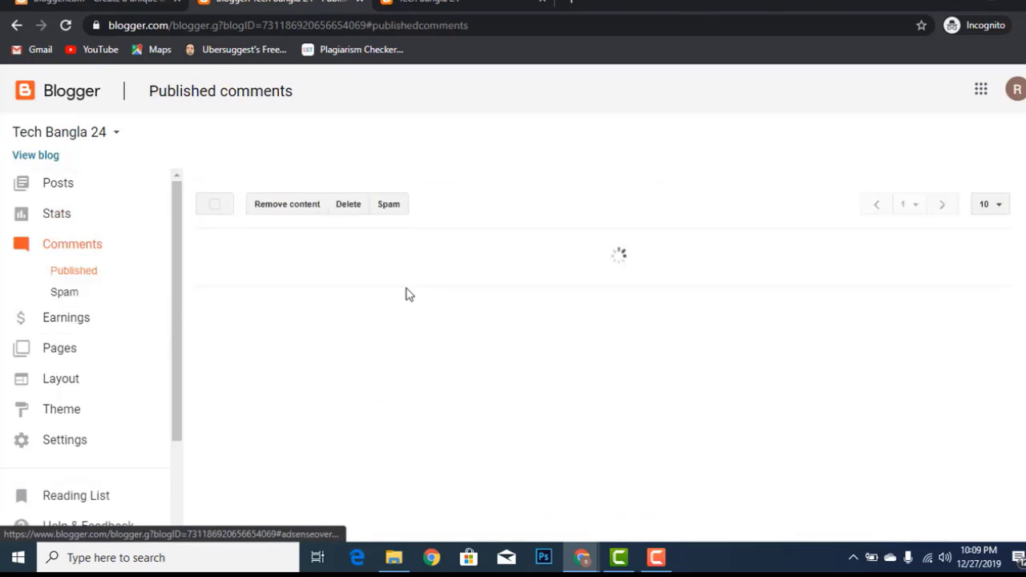
click(105, 323)
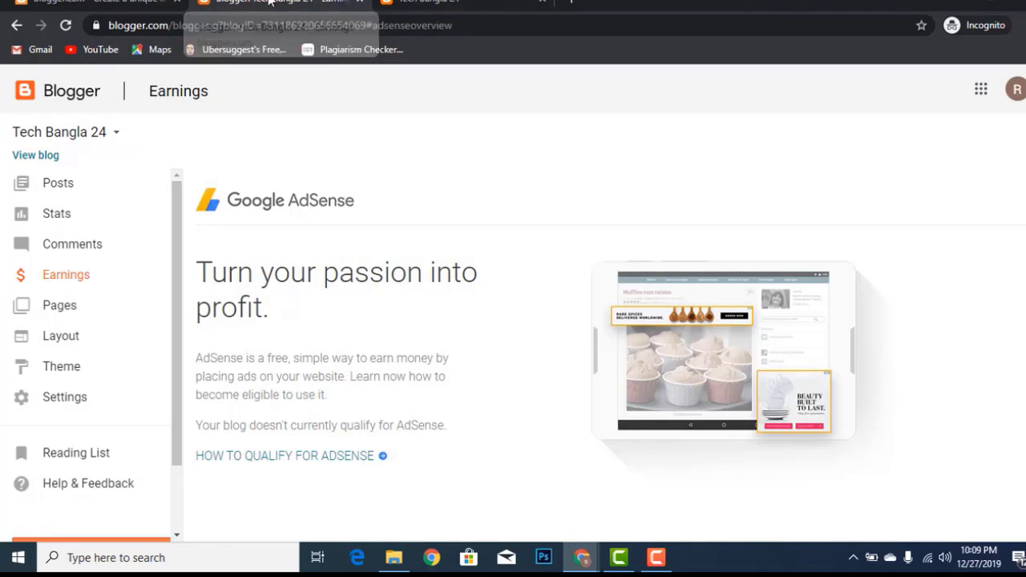
click(409, 4)
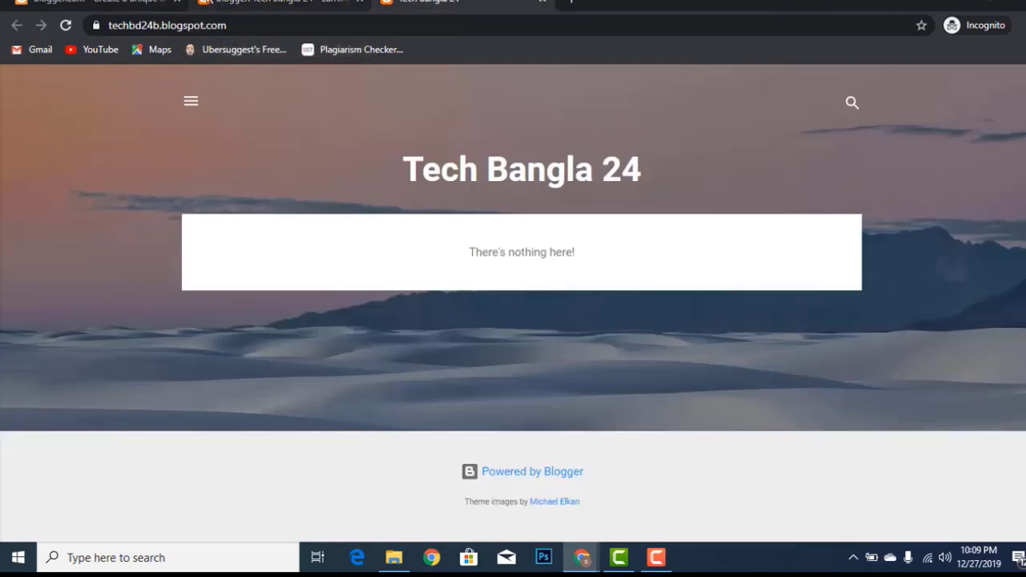
click(232, 4)
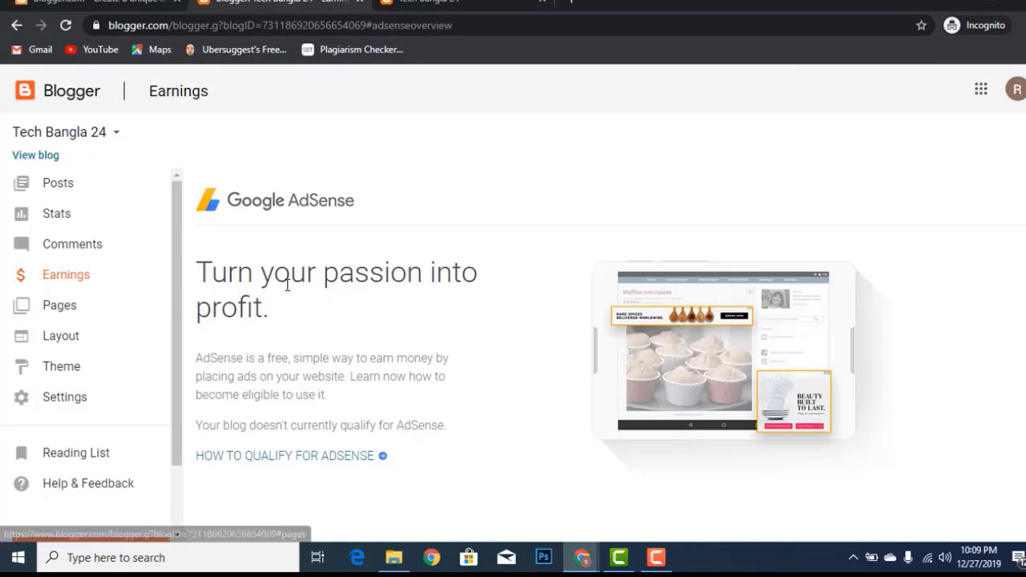
click(115, 311)
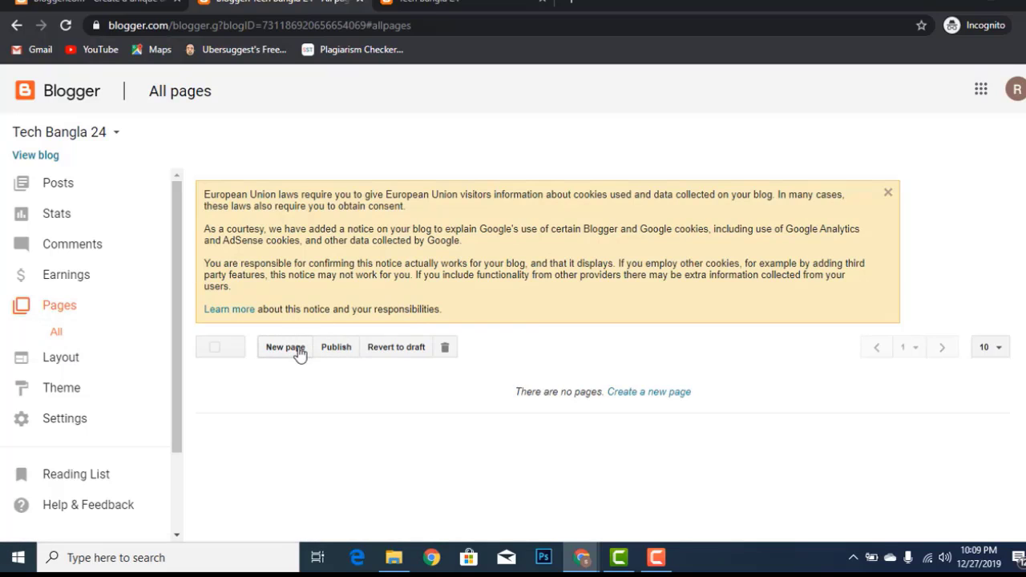
Open the blog's Layout page and scroll through its gadget arrangement
click(67, 358)
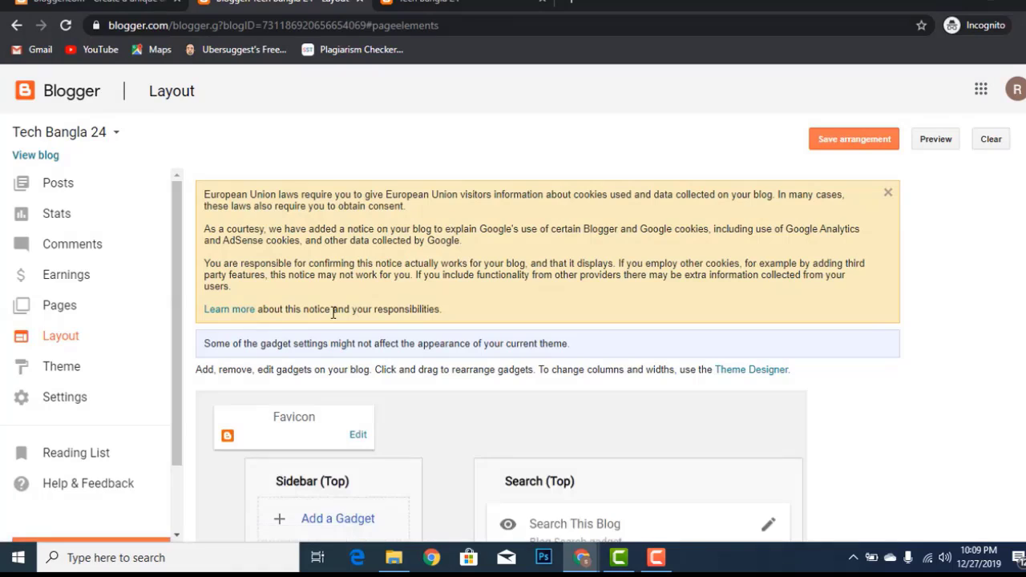
scroll(428, 295, down, 3)
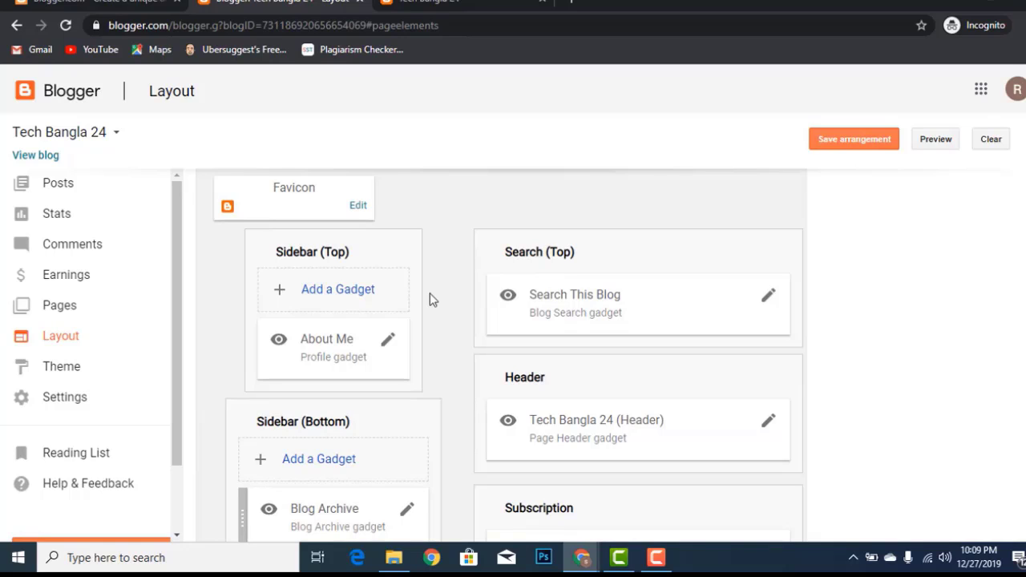
scroll(404, 281, down, 2)
scroll(403, 280, down, 4)
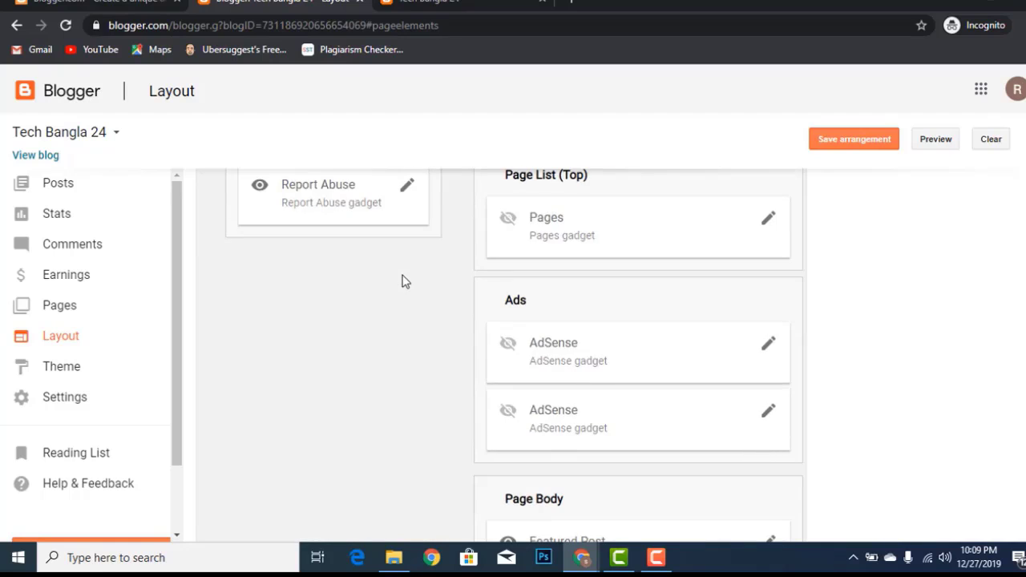
scroll(403, 281, up, 4)
scroll(403, 281, up, 4)
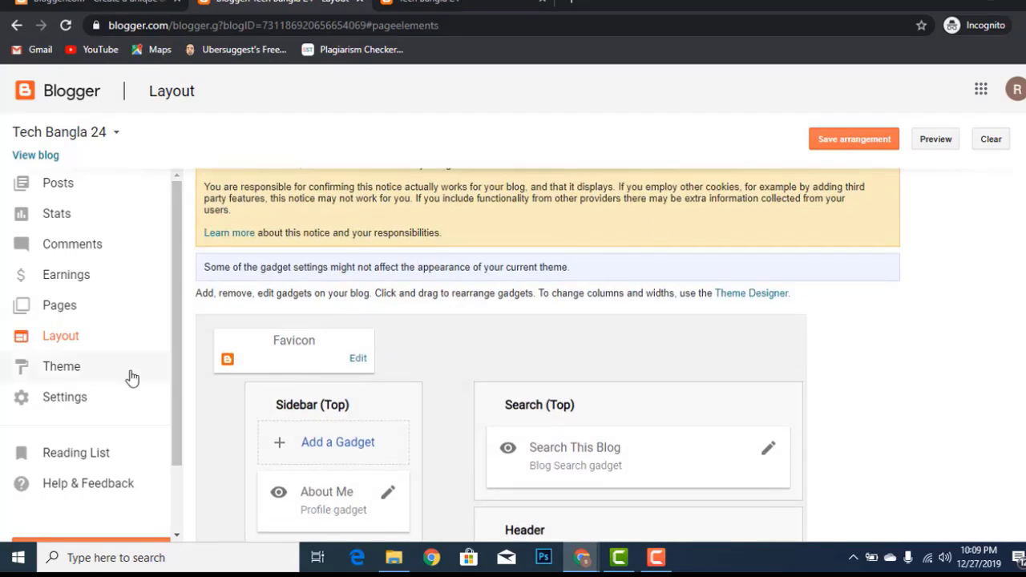
Open the Theme page and look over the live and mobile Contempo previews
click(119, 373)
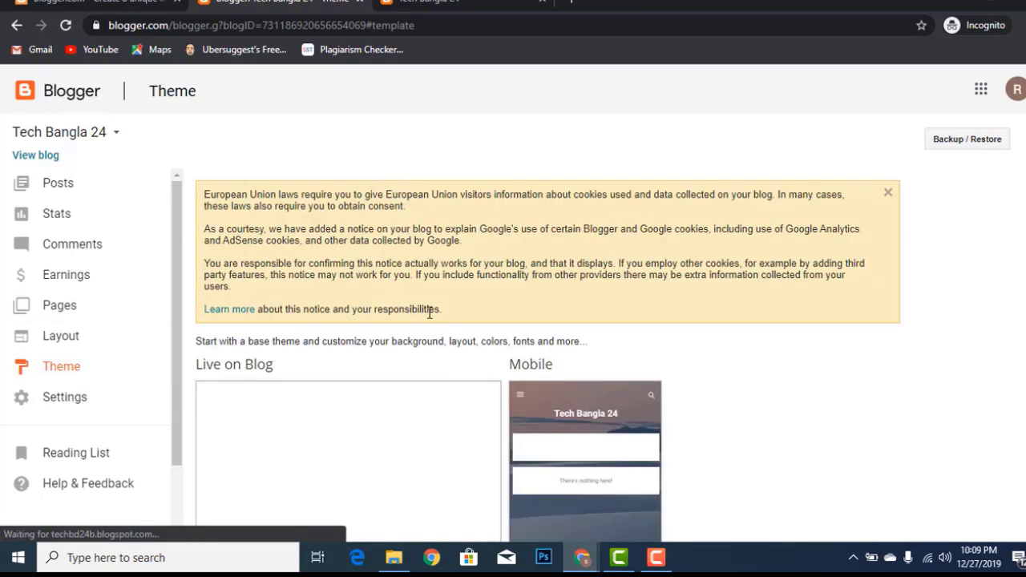
scroll(401, 333, down, 8)
scroll(366, 332, up, 4)
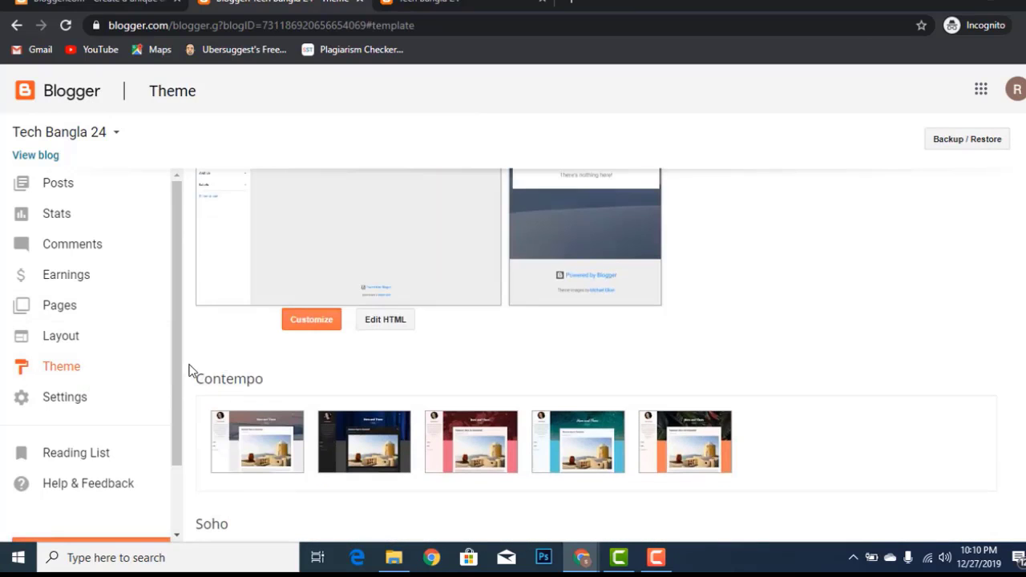
scroll(893, 190, up, 2)
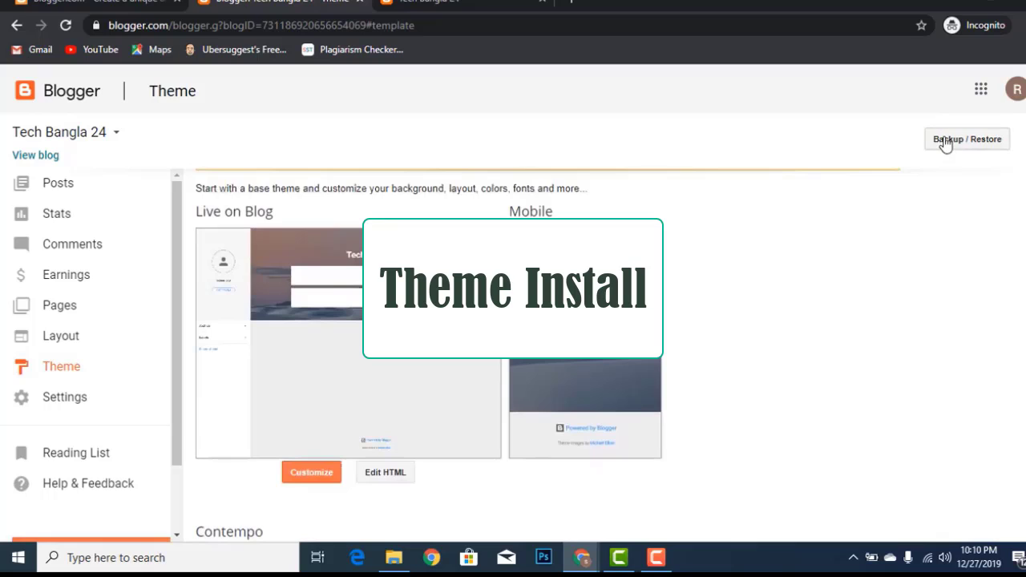
Restore the blog's theme from 'NeedMag Free Version.xml' on the Desktop via Backup / Restore
click(946, 140)
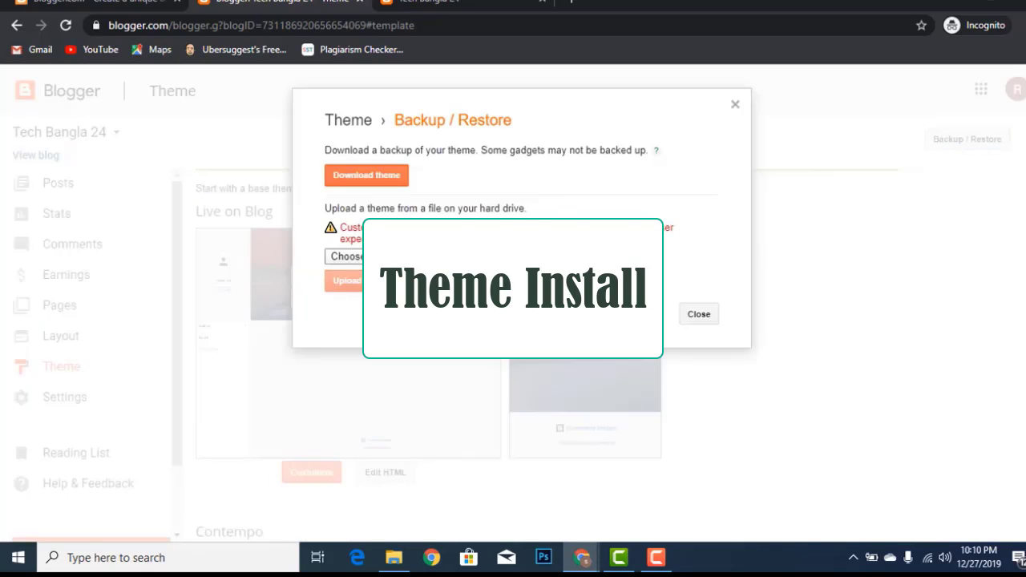
click(371, 258)
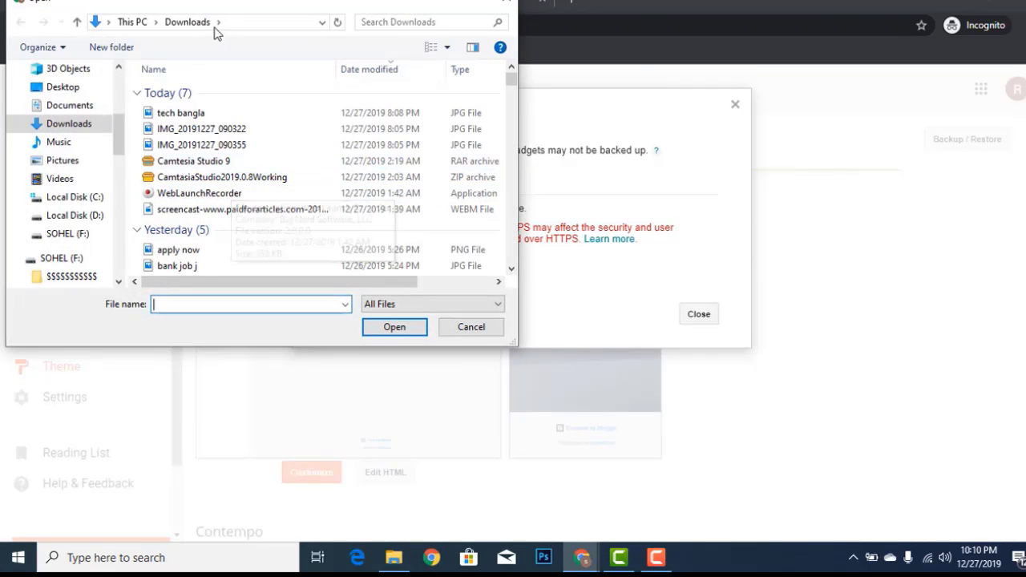
click(65, 88)
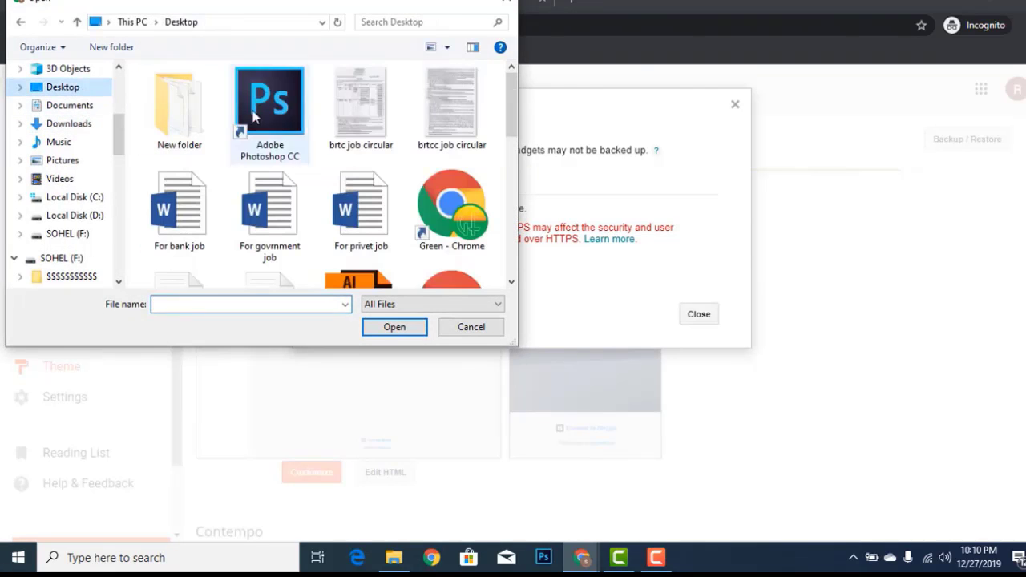
scroll(317, 129, down, 1)
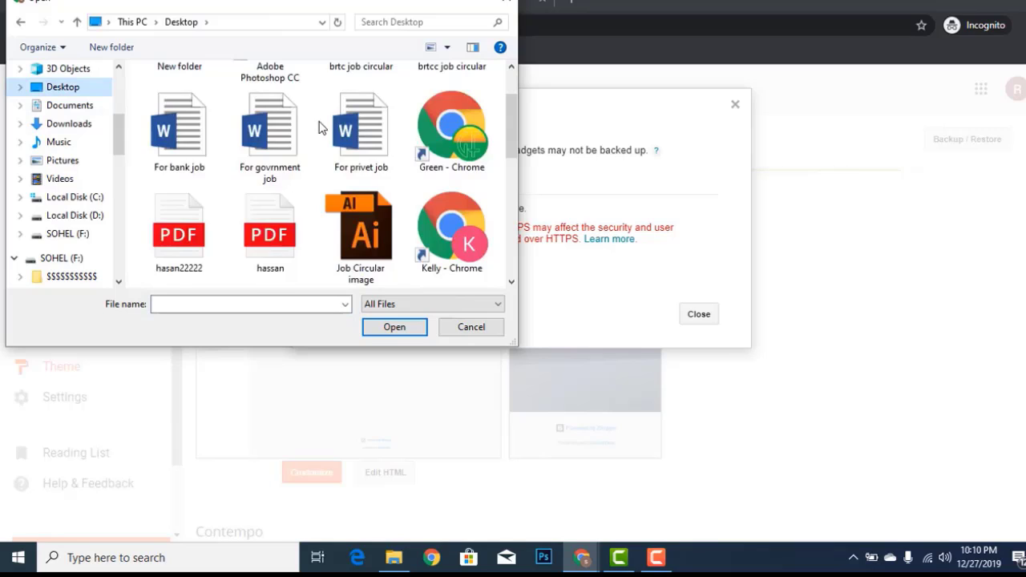
scroll(319, 128, down, 1)
scroll(318, 129, up, 1)
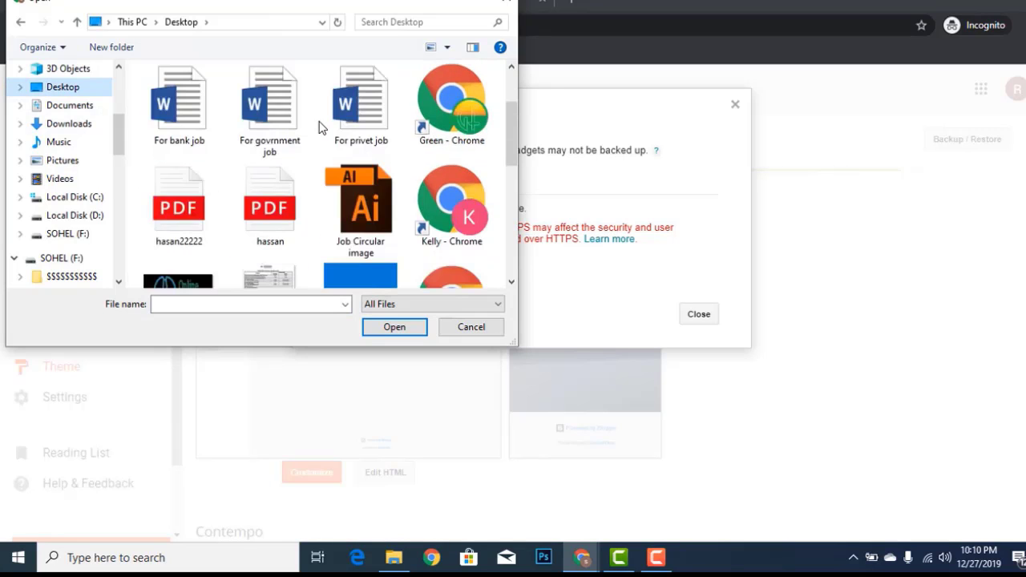
scroll(318, 129, up, 1)
scroll(318, 128, down, 3)
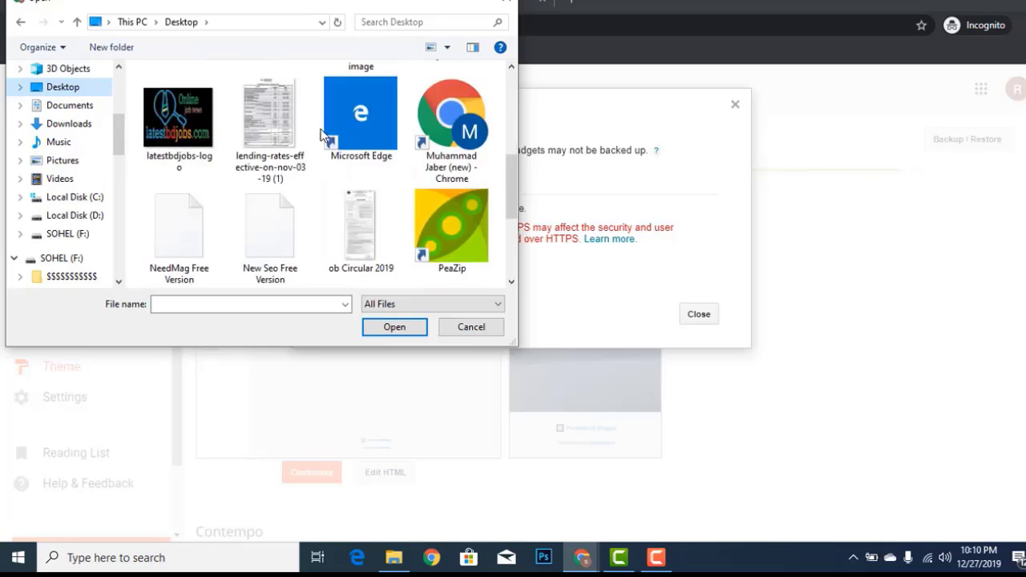
click(181, 227)
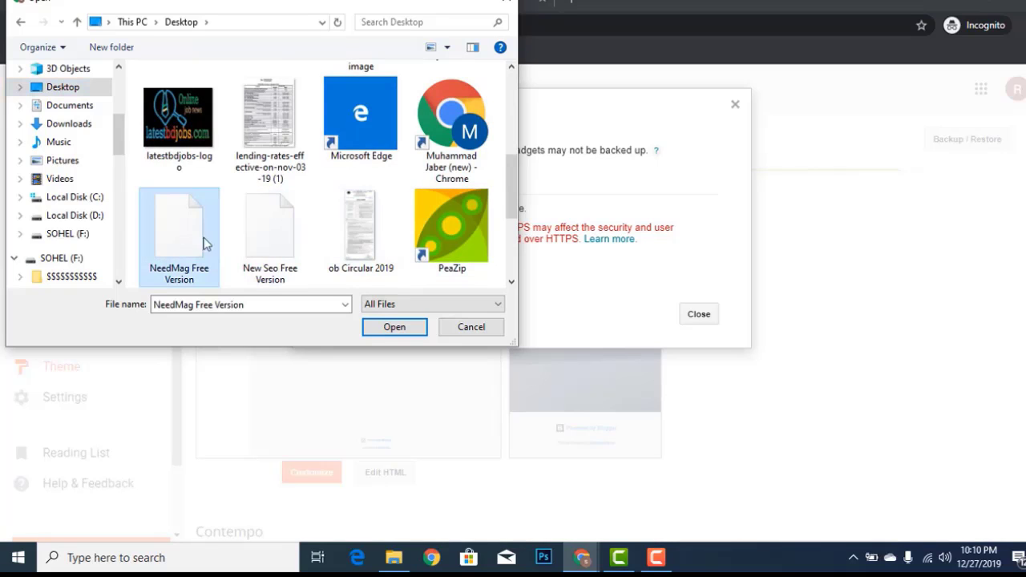
click(394, 327)
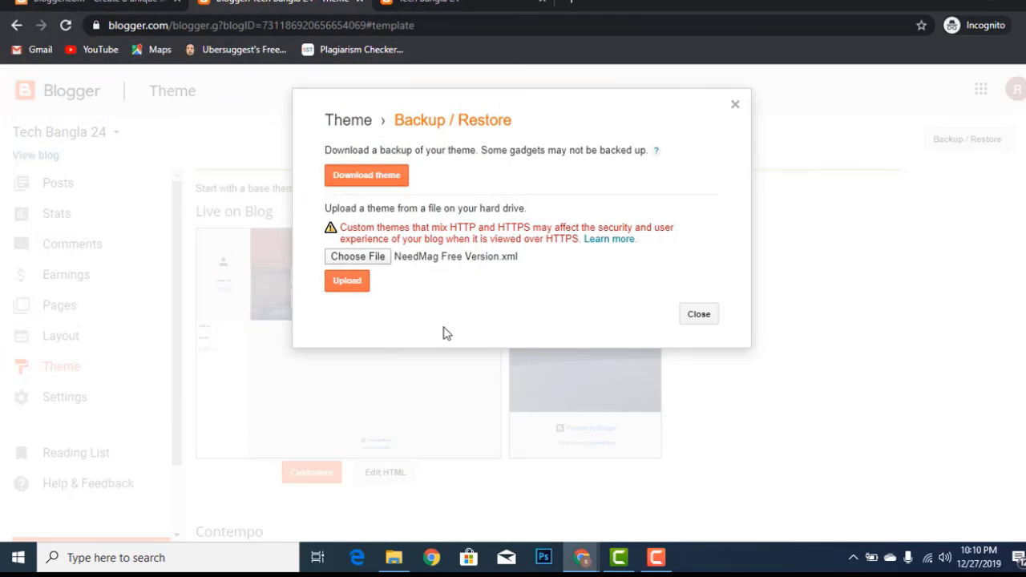
click(360, 283)
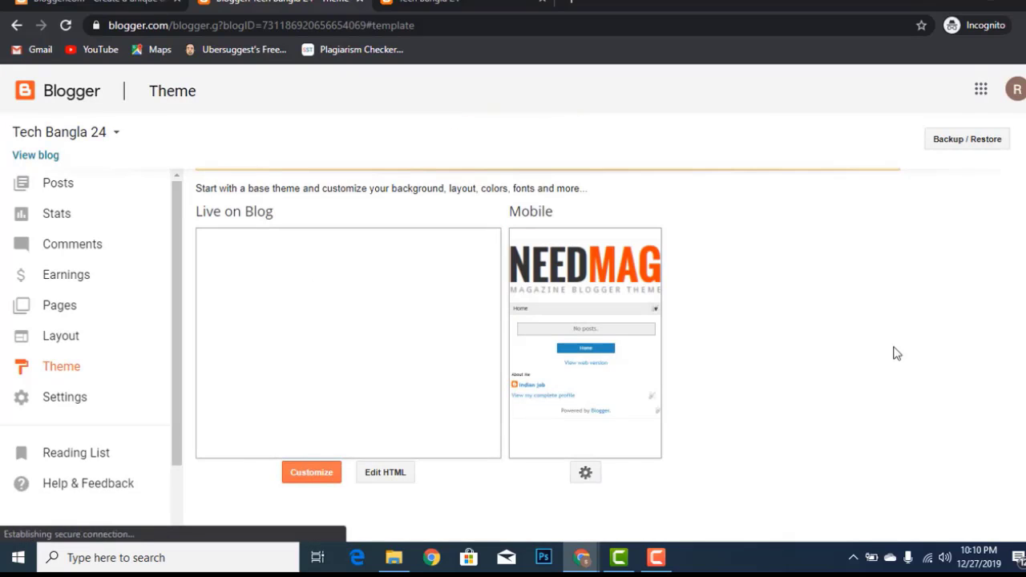
Preview the live Tech Bangla 24 blog in the NeedMag theme, then open the Layout page
scroll(799, 339, down, 1)
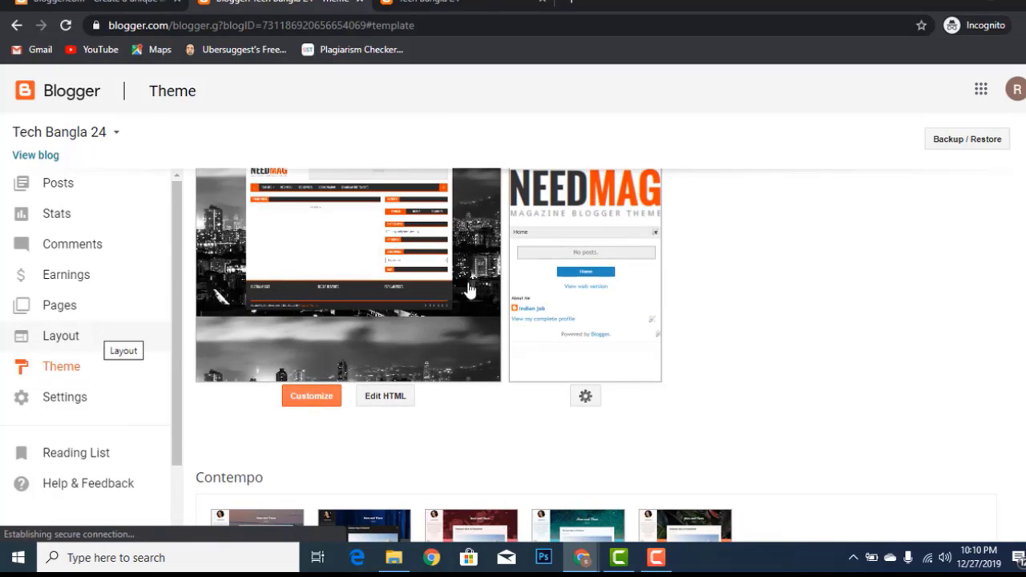
click(35, 156)
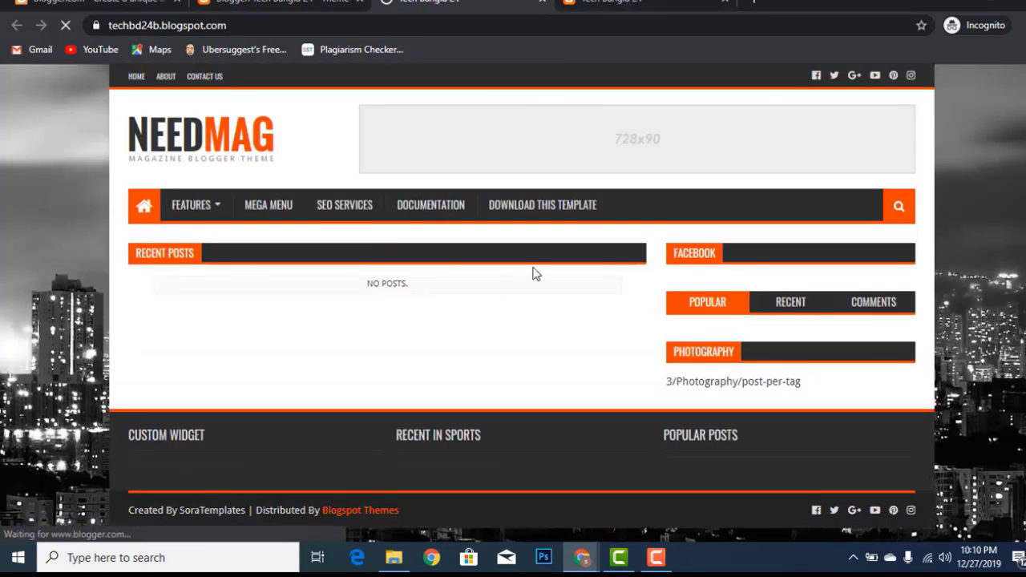
scroll(709, 221, down, 2)
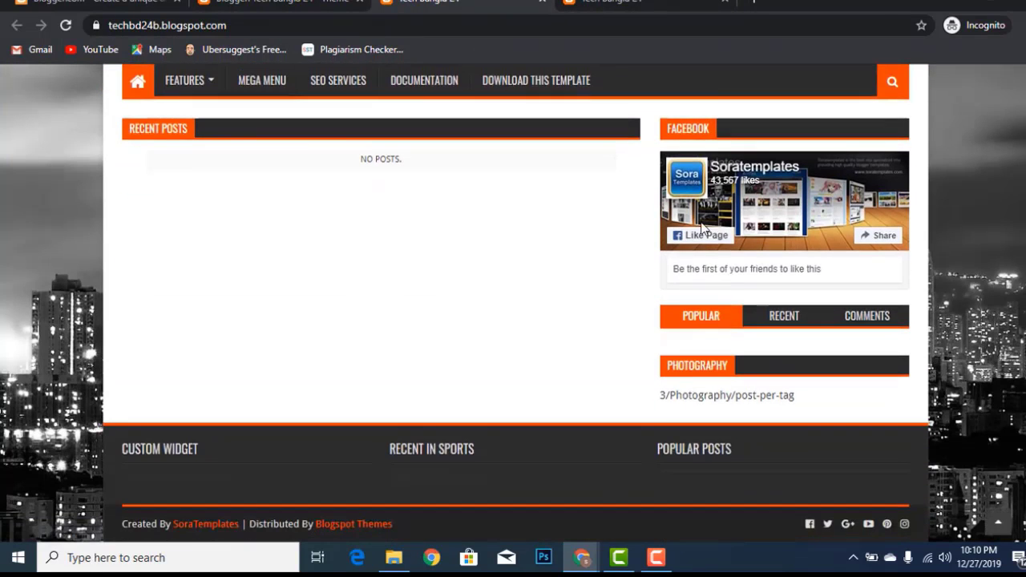
scroll(591, 259, up, 2)
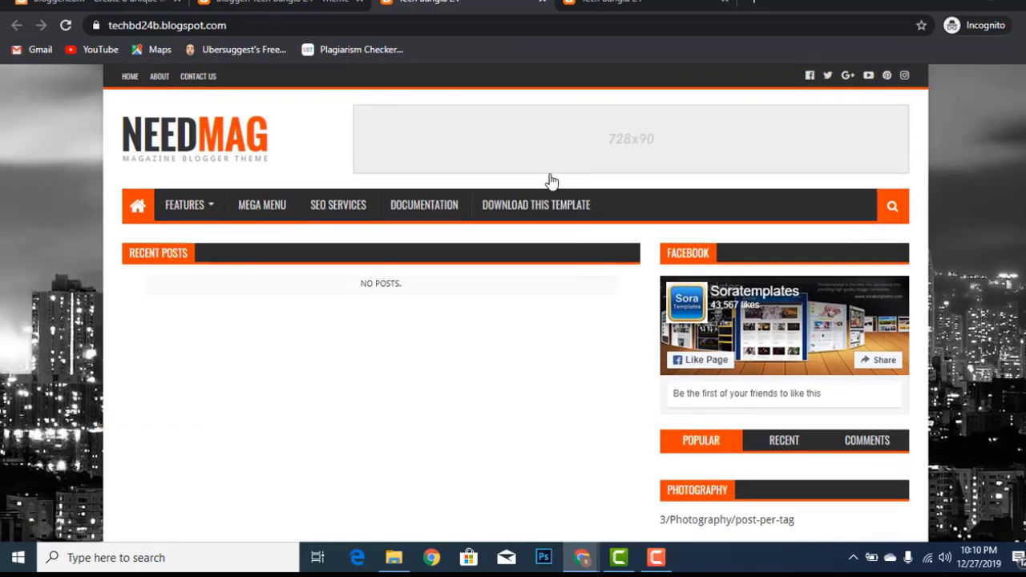
click(249, 4)
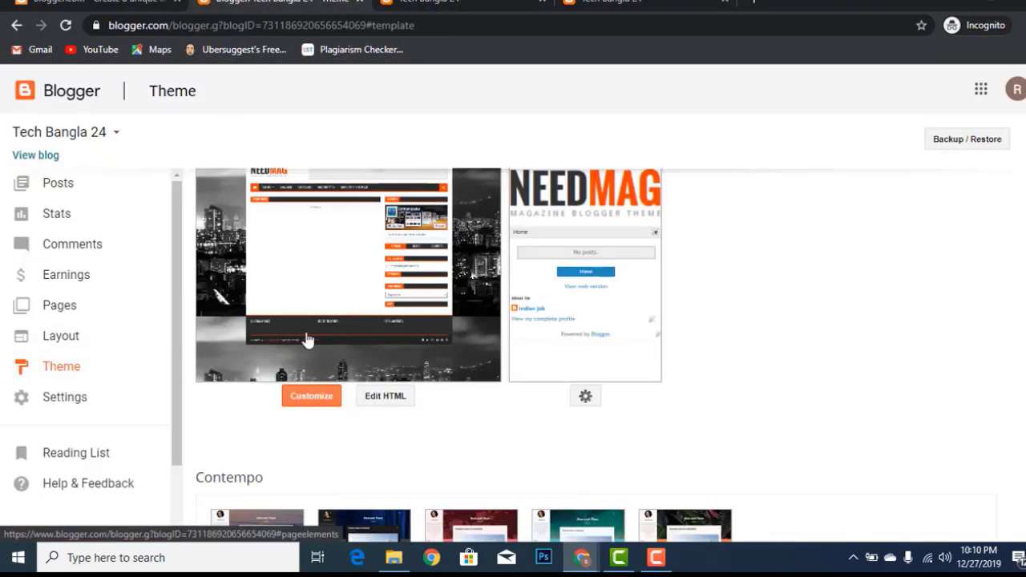
click(98, 347)
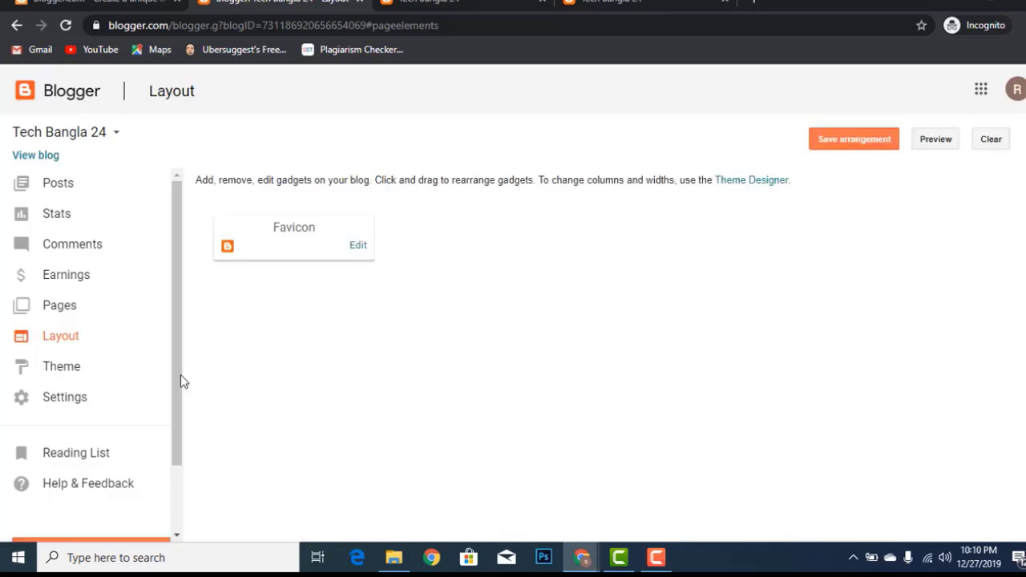
Return to the Theme page and launch Customize for the NeedMag theme
click(96, 365)
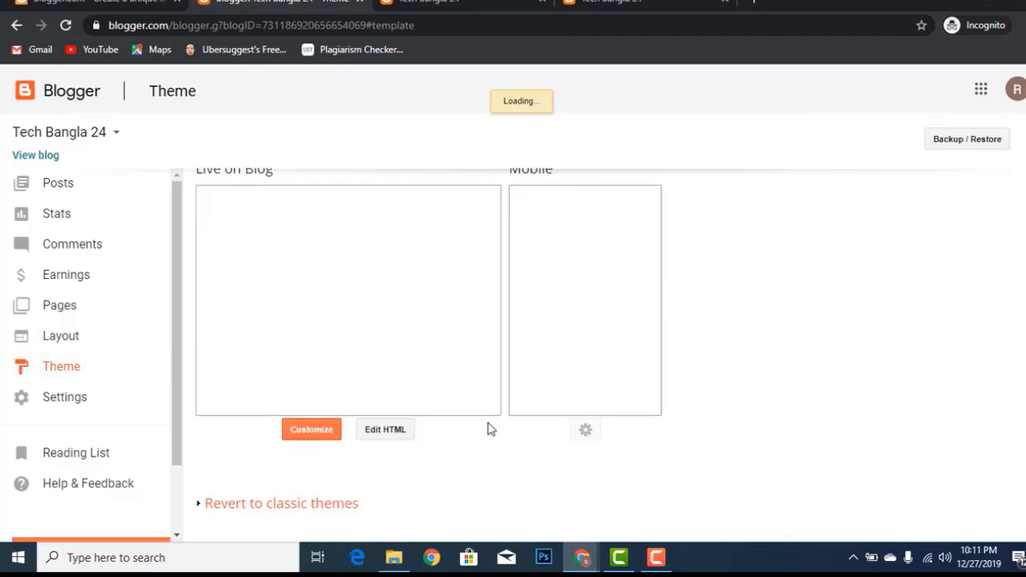
click(321, 441)
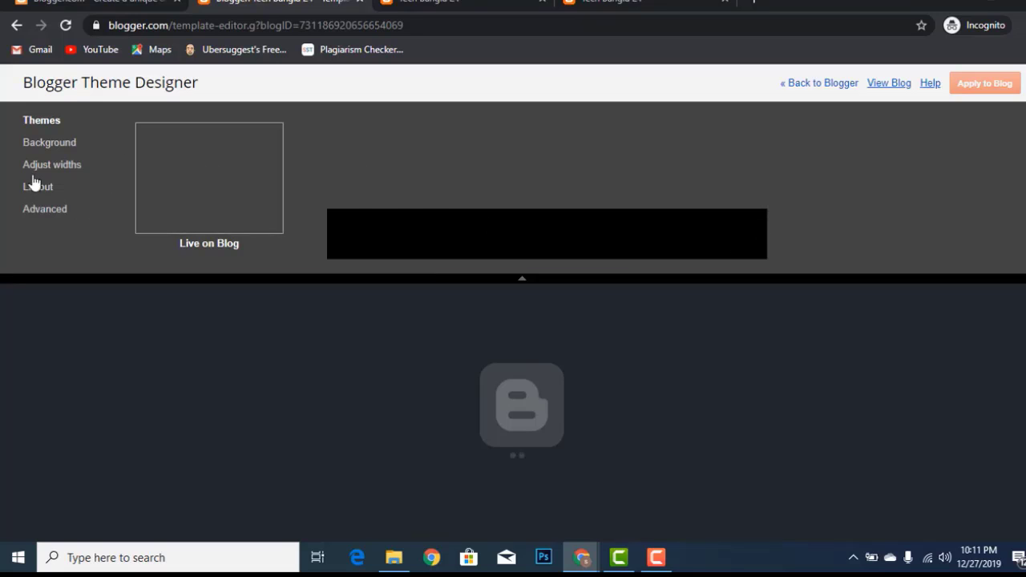
Remove the theme's background image in the Background settings
click(48, 144)
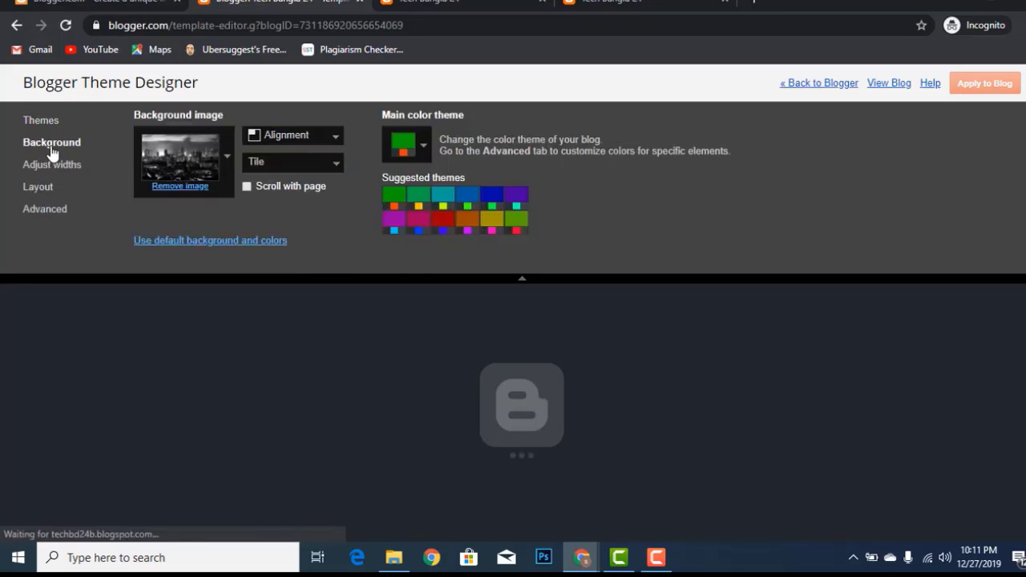
click(186, 187)
key(Escape)
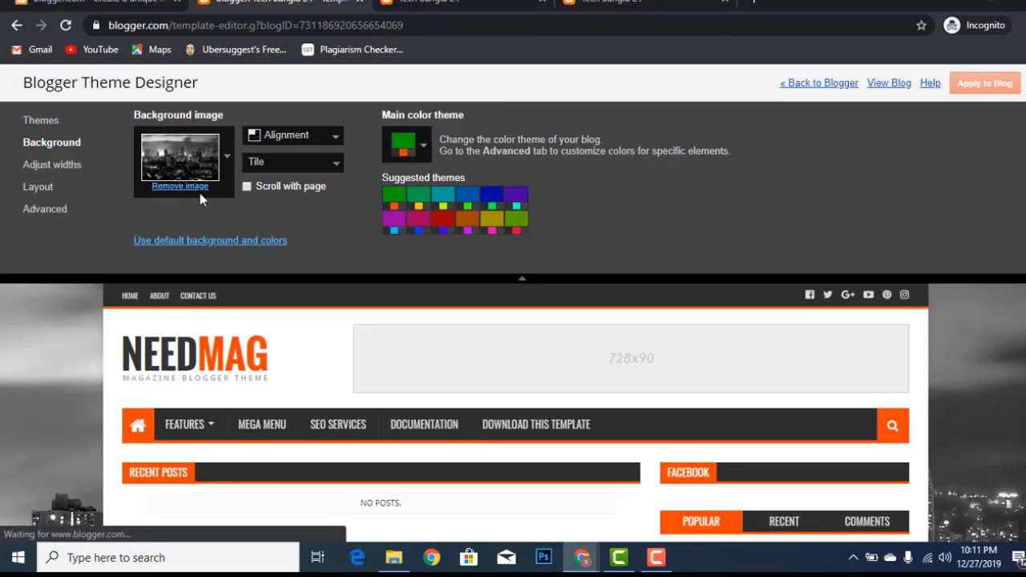
click(198, 191)
click(615, 115)
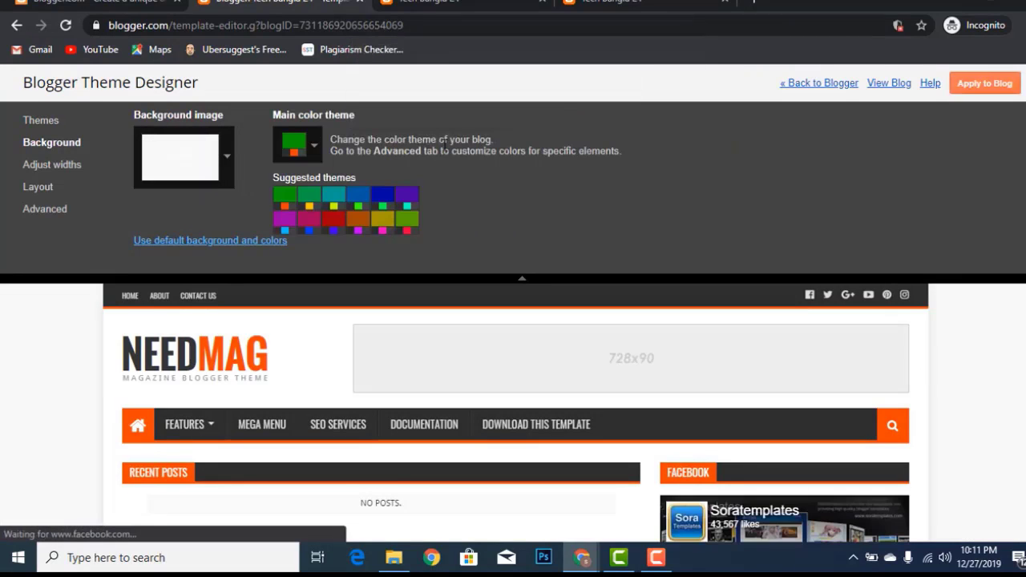
Preview the suggested colour themes: second green, teal, the last one, red, magenta and green
click(317, 204)
click(334, 201)
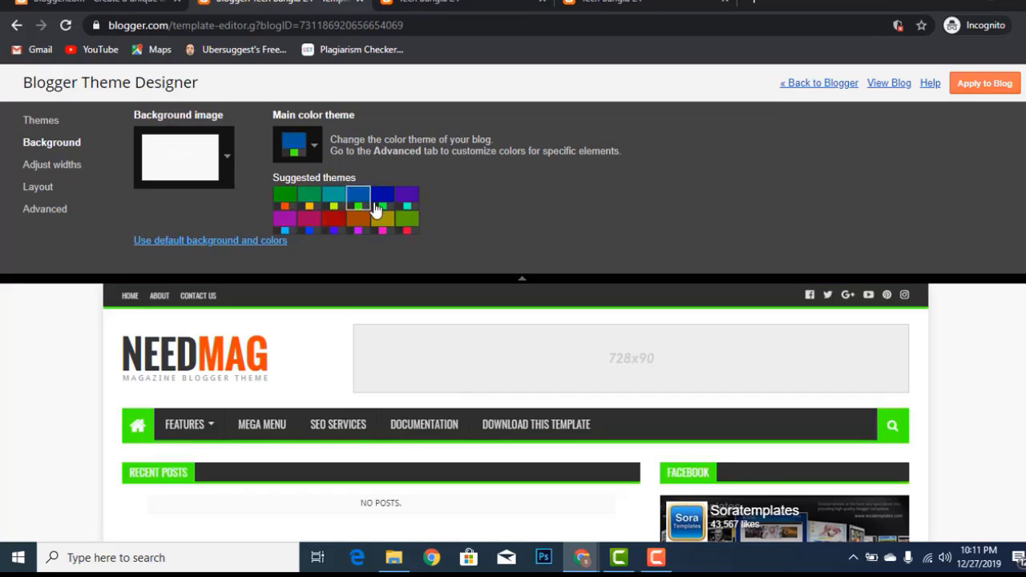
click(405, 227)
scroll(545, 337, down, 2)
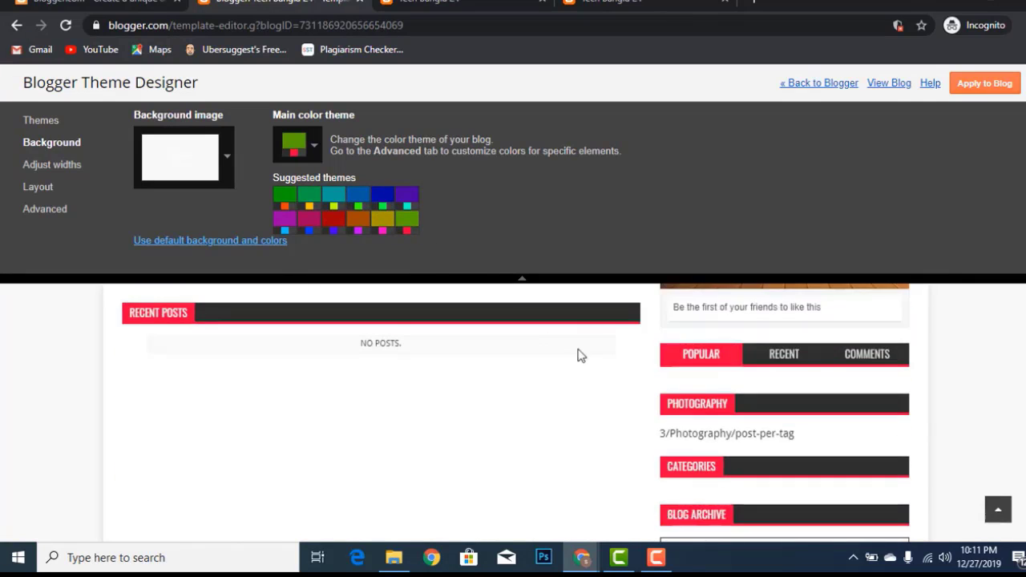
click(332, 225)
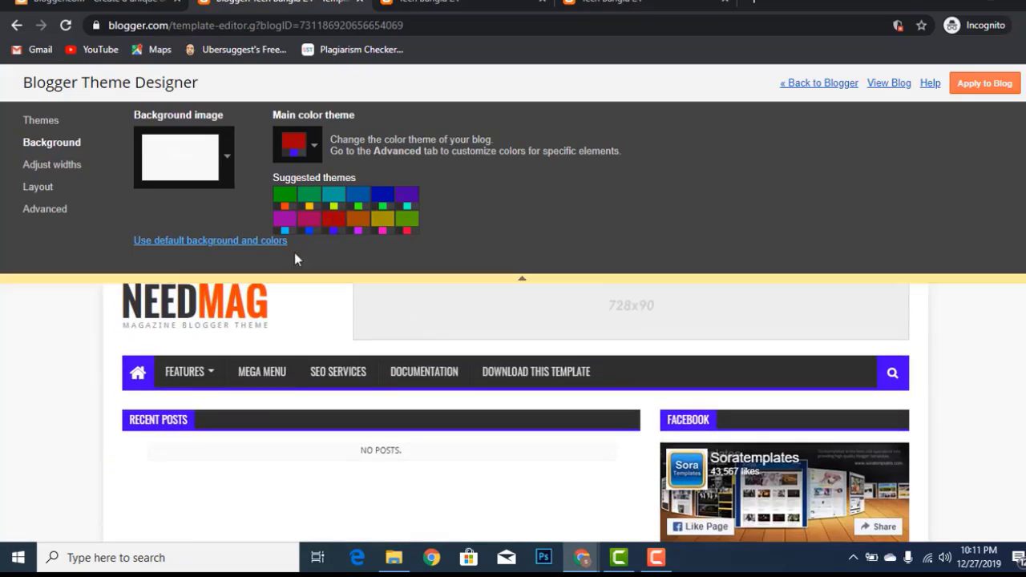
click(285, 221)
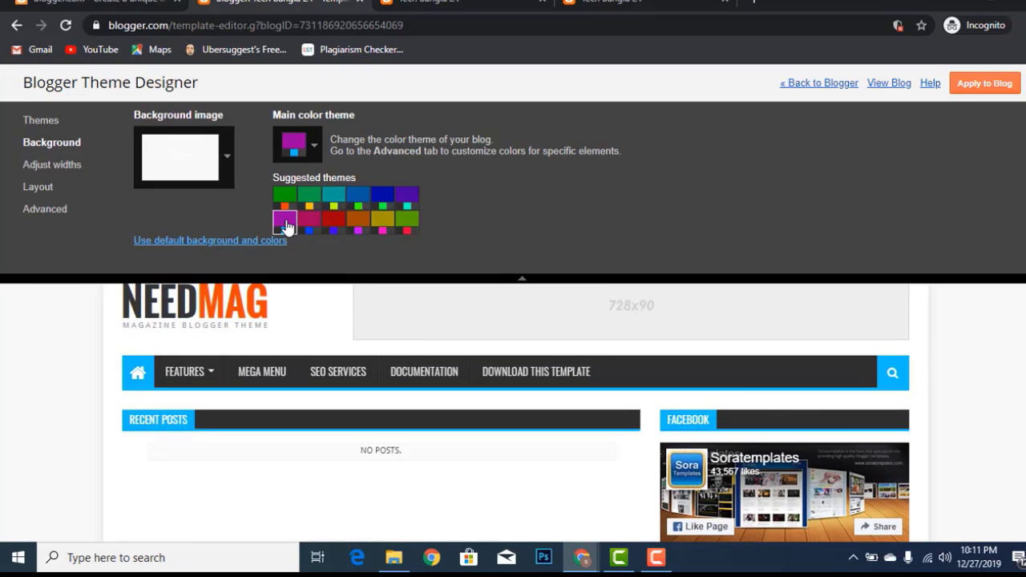
click(403, 225)
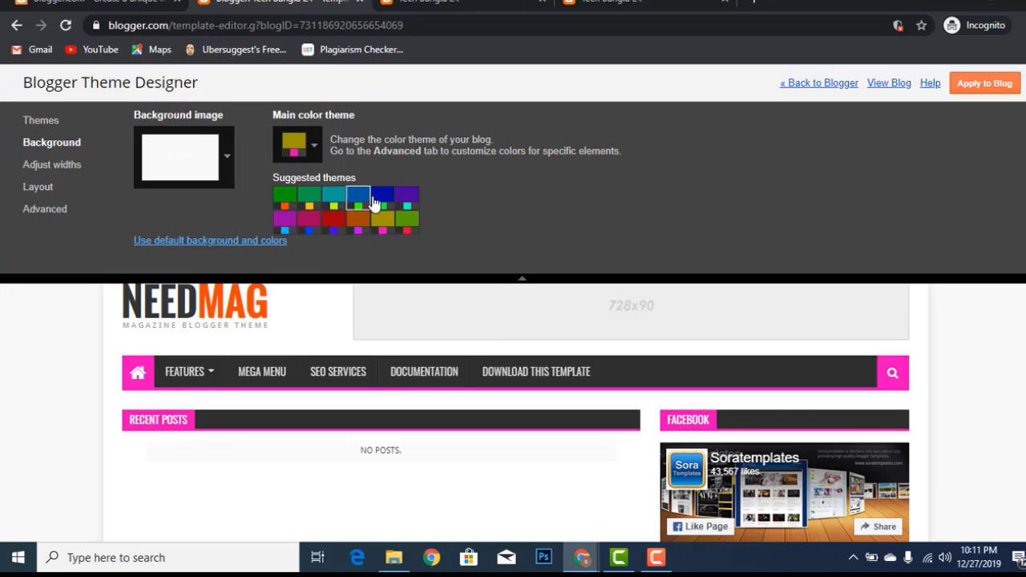
Cycle the main colour theme through blue, purple, green and teal, ending on blue
click(383, 196)
scroll(481, 293, down, 2)
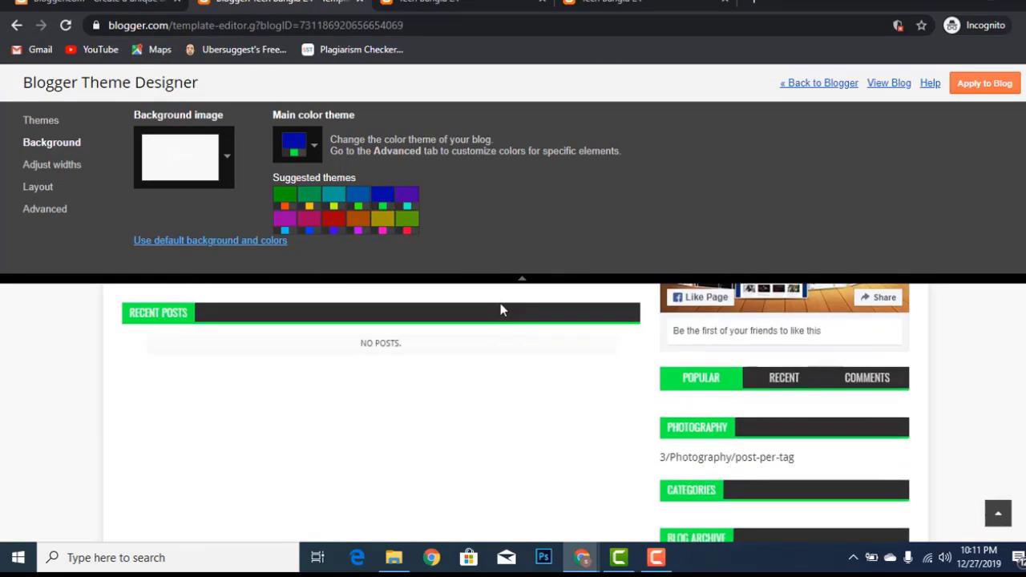
click(408, 197)
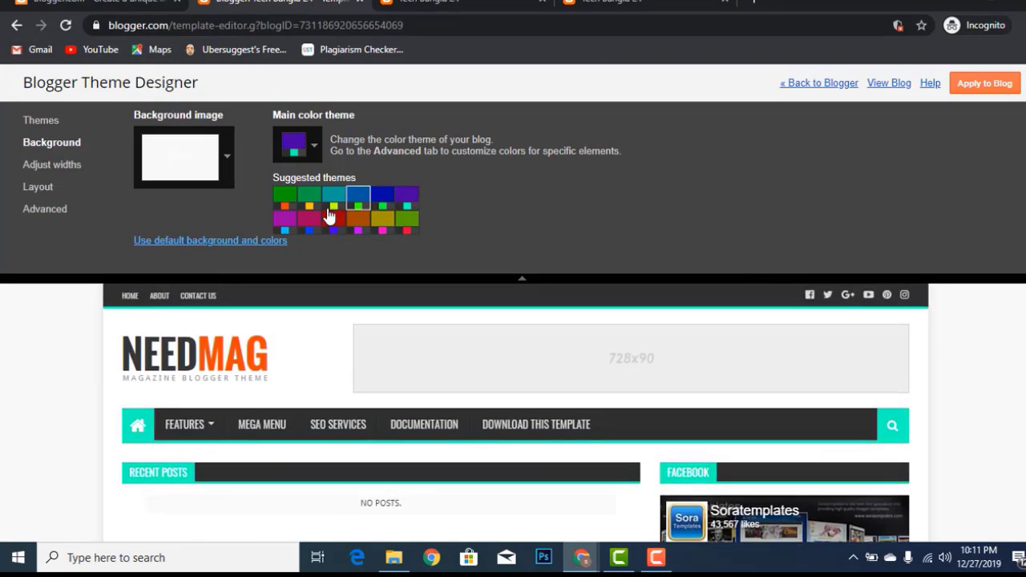
click(309, 197)
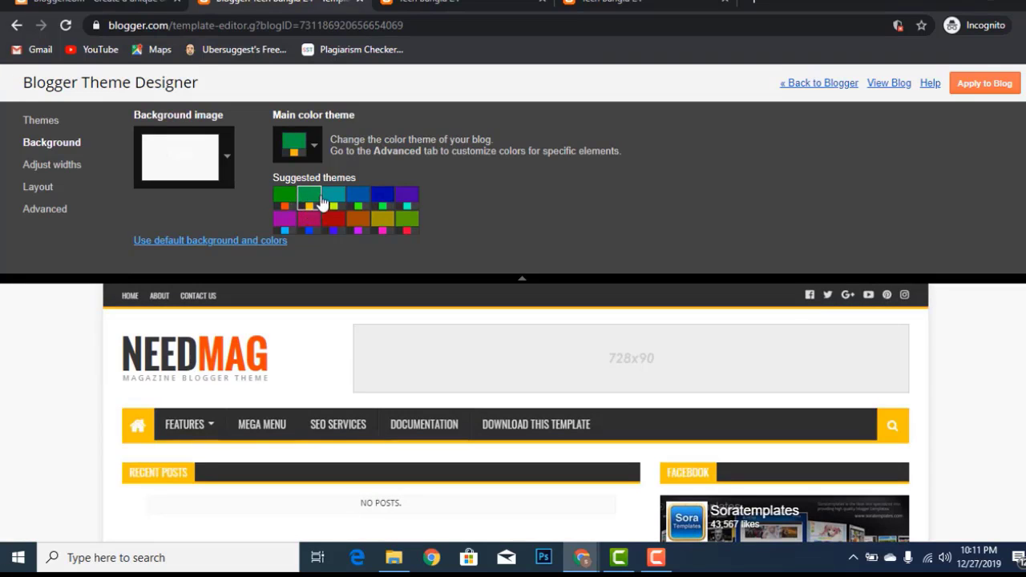
click(333, 198)
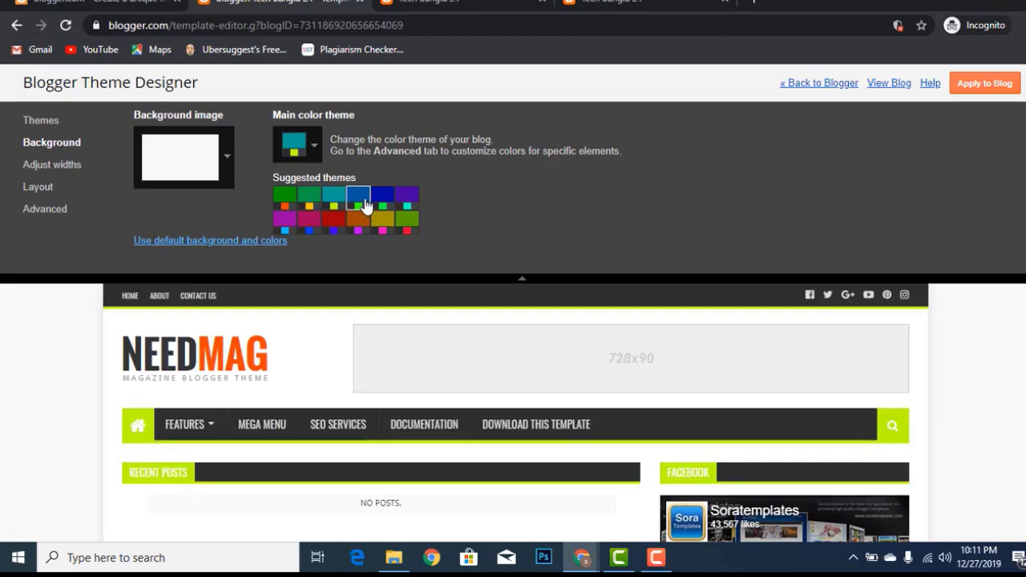
click(364, 206)
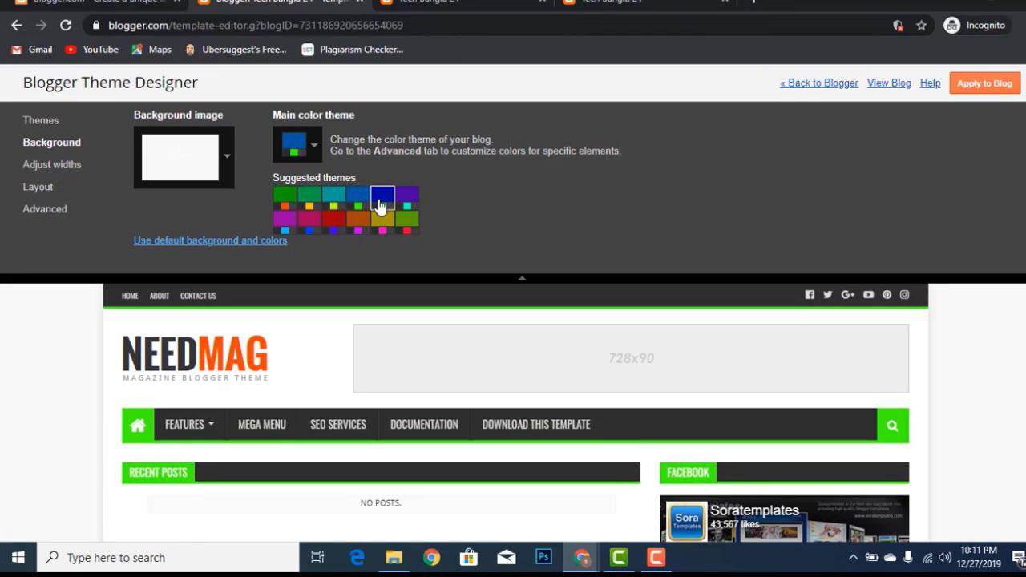
scroll(607, 406, down, 10)
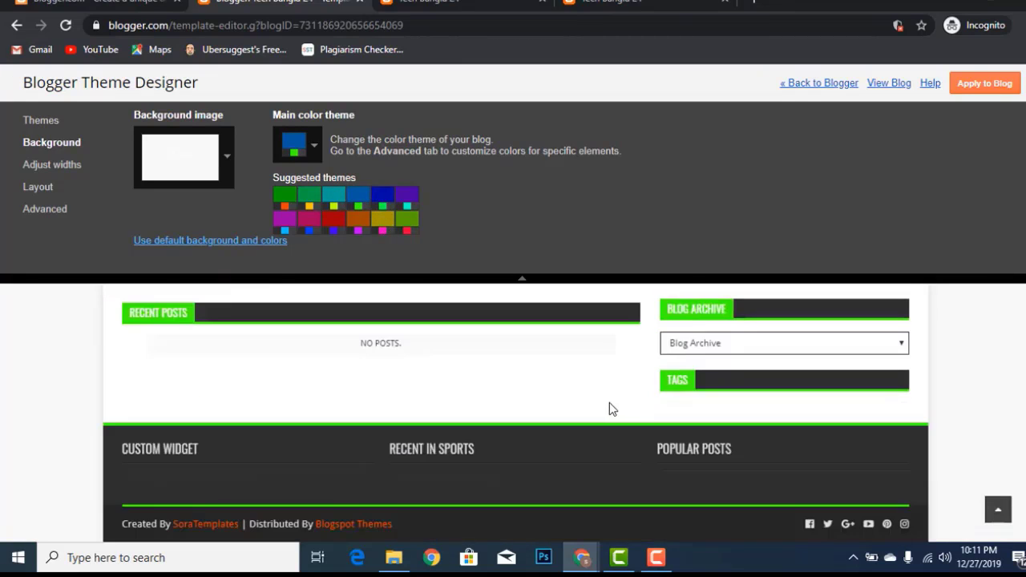
scroll(610, 402, up, 10)
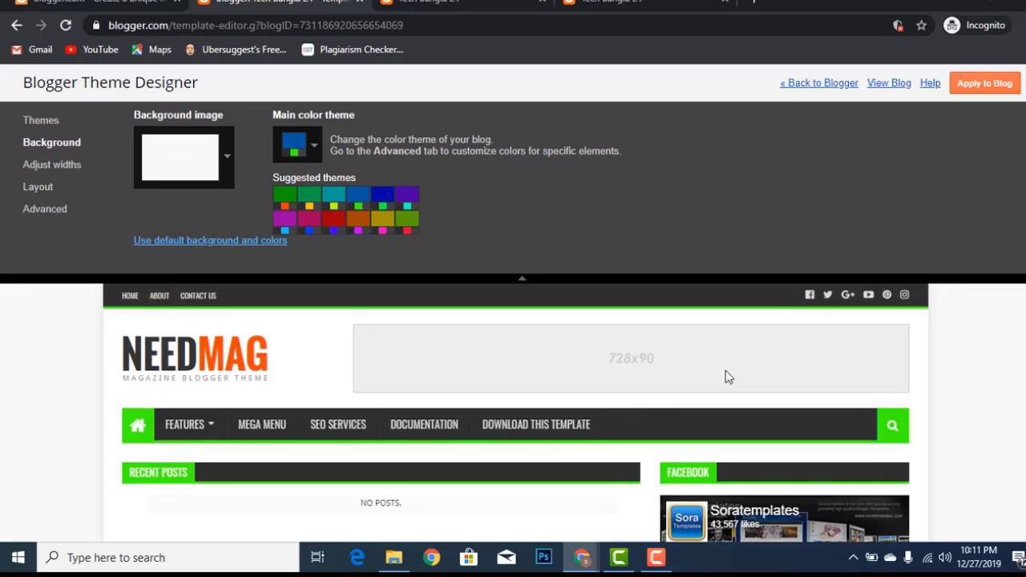
Look over the width and layout options, then bring up the Advanced colour settings
click(42, 168)
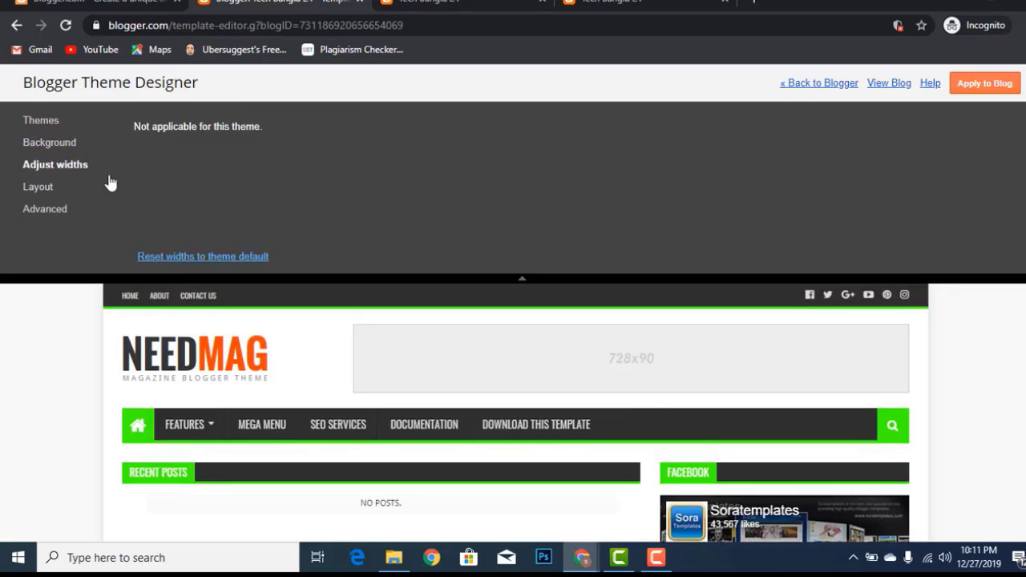
click(42, 188)
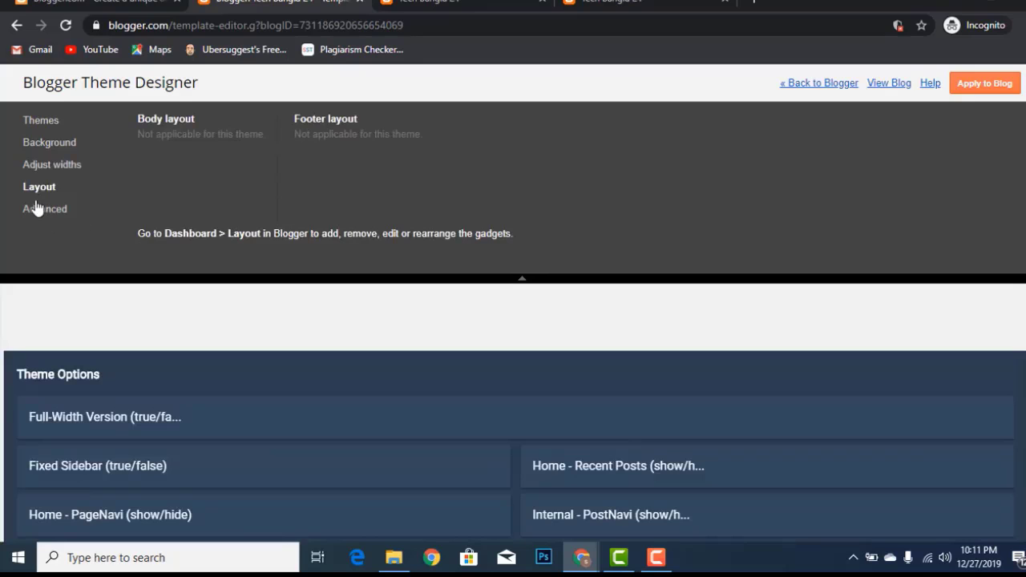
click(35, 210)
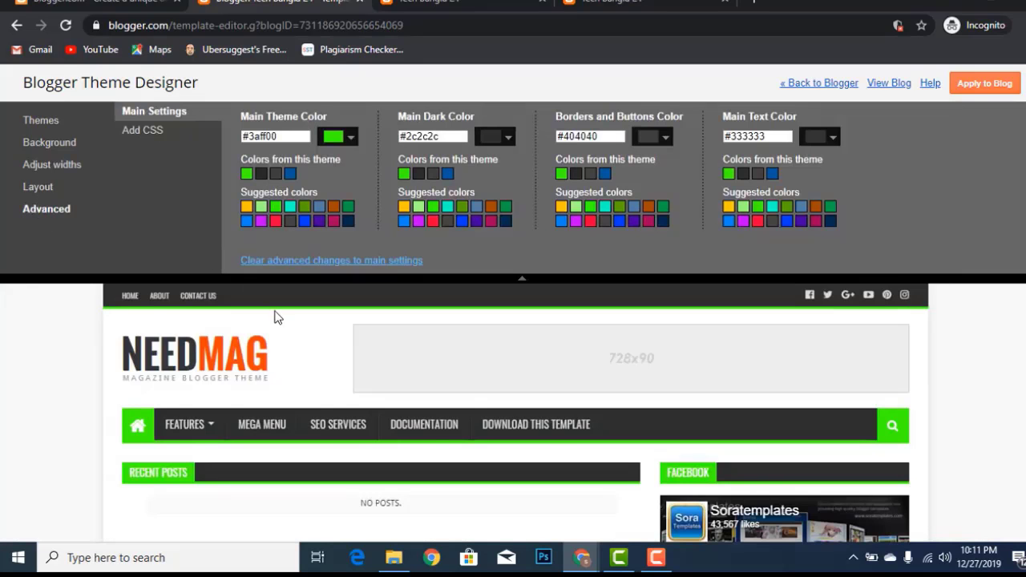
scroll(284, 341, down, 2)
scroll(286, 343, up, 2)
scroll(286, 344, up, 1)
Try #2c2c2c, #404040 and #0058a1 as main colour, keep green #3aff00, apply, and return to Blogger
click(262, 174)
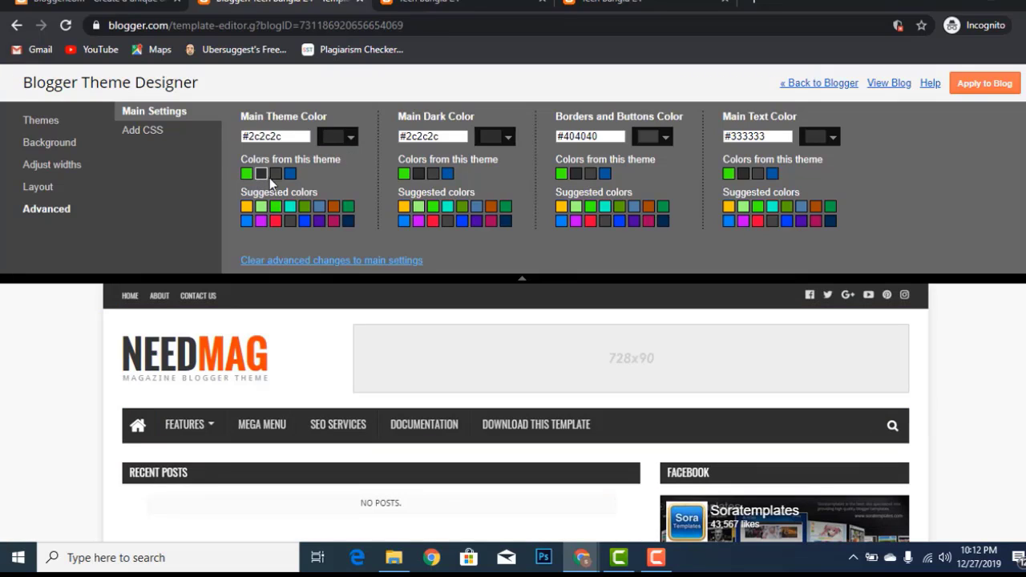
click(275, 174)
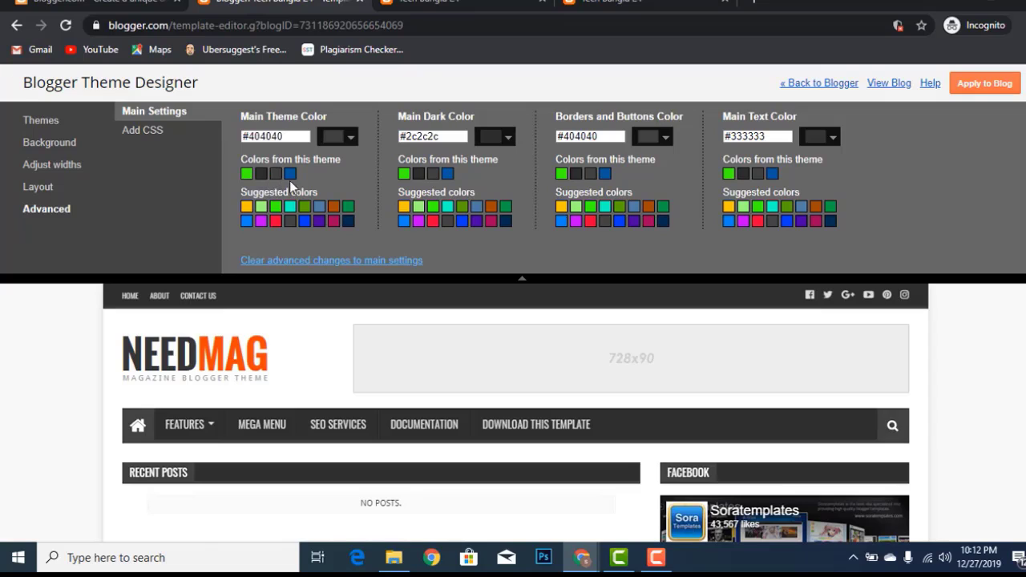
click(289, 175)
click(274, 175)
click(260, 174)
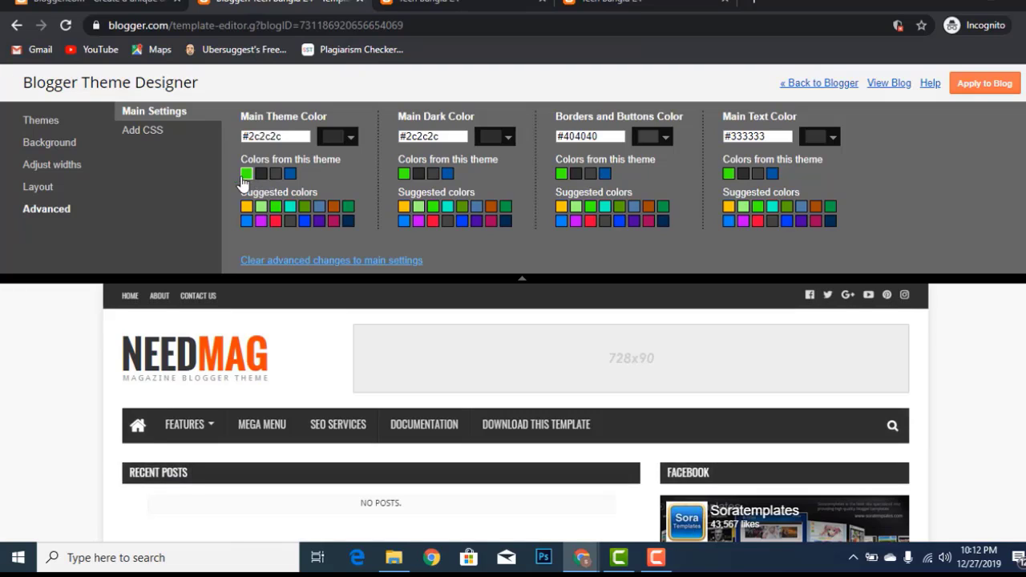
click(244, 175)
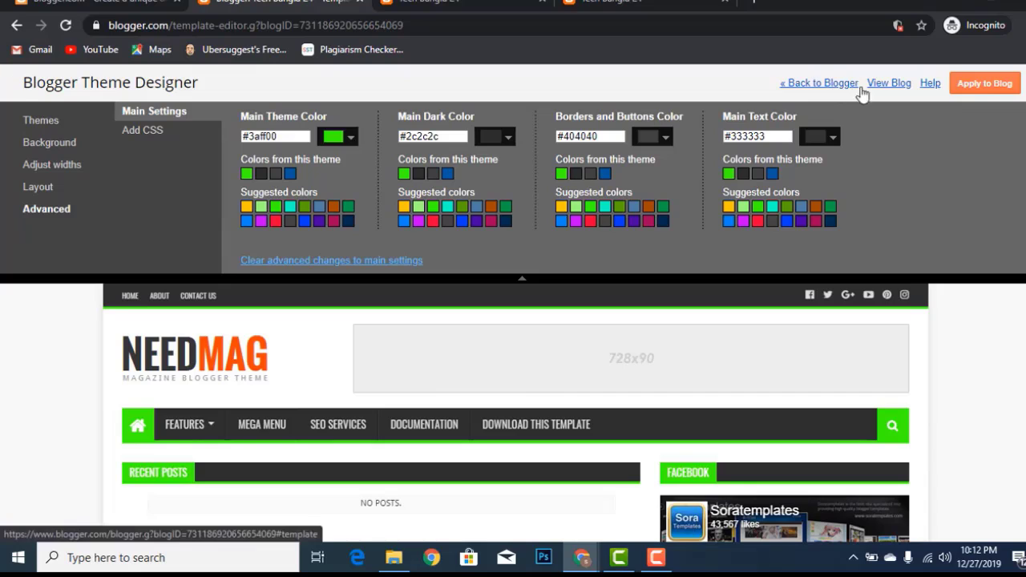
click(983, 84)
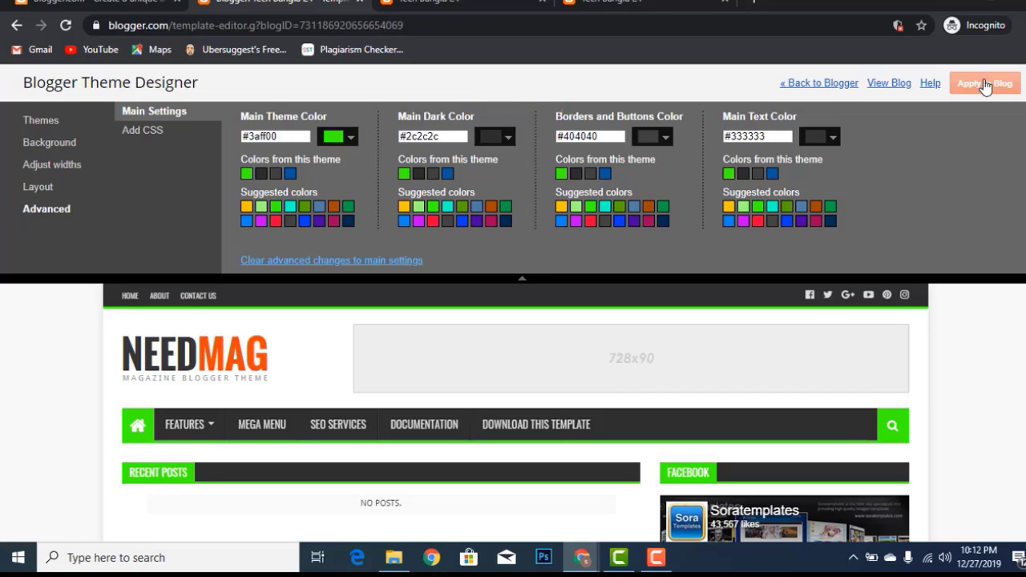
click(808, 85)
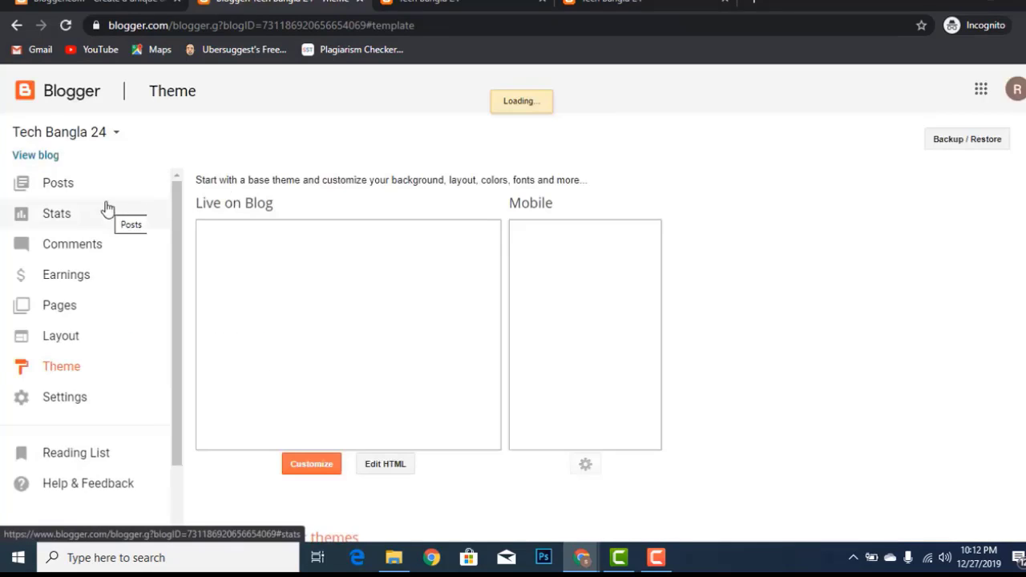
Open the live blog in a new tab, then reach govtjobsnw.xyz's control panel from the registration e-mail
click(46, 158)
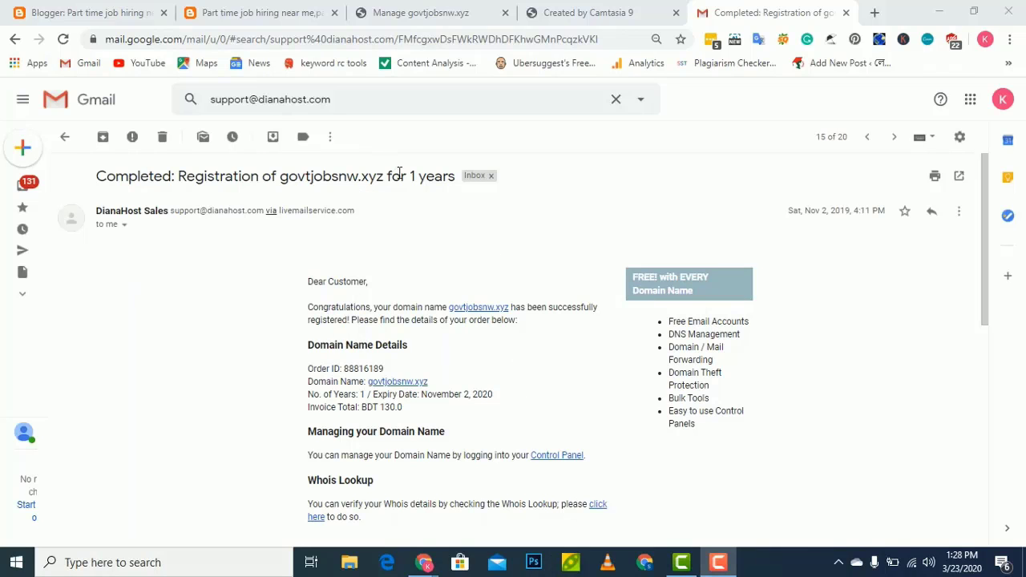
click(553, 455)
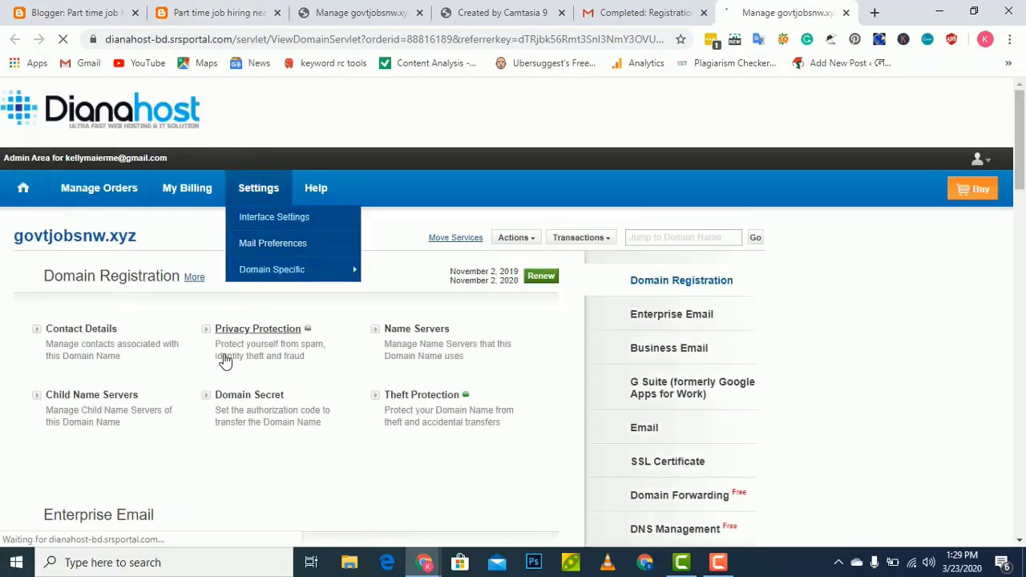
Launch the DNS manager for govtjobsnw.xyz from its DNS Management section
scroll(222, 360, down, 2)
scroll(336, 159, down, 2)
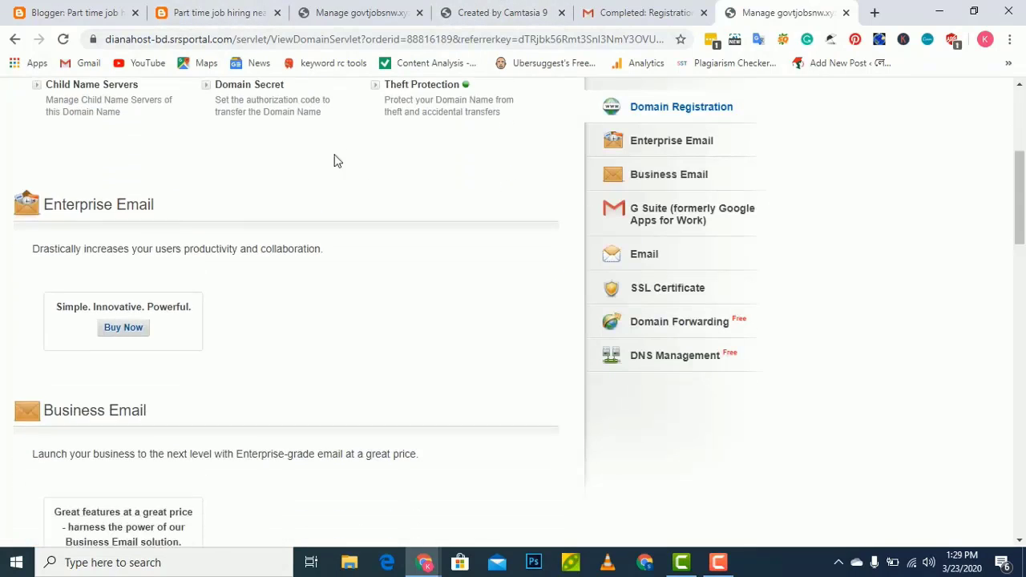
scroll(329, 166, up, 5)
mouse_move(330, 167)
scroll(280, 241, down, 10)
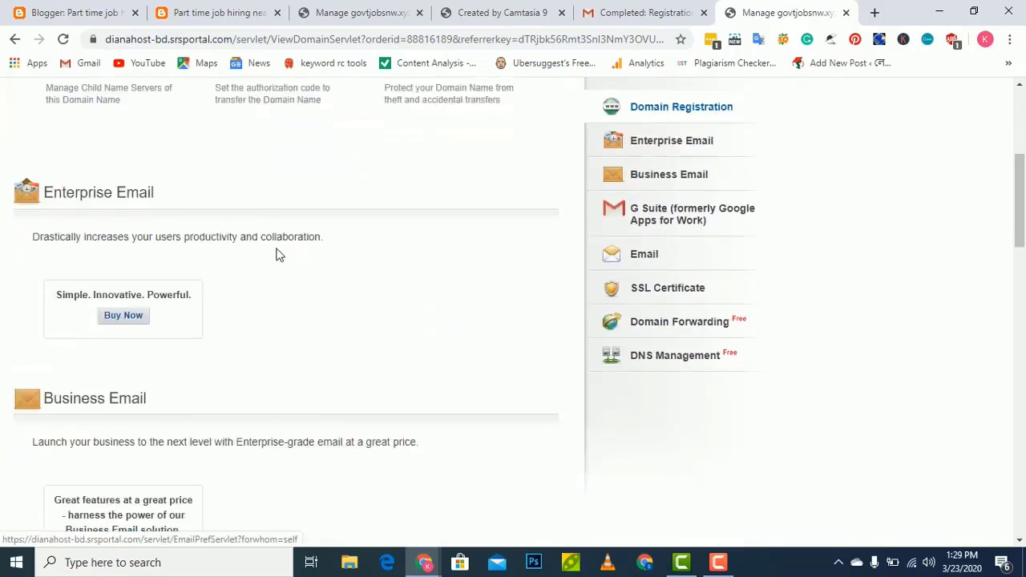
mouse_move(425, 561)
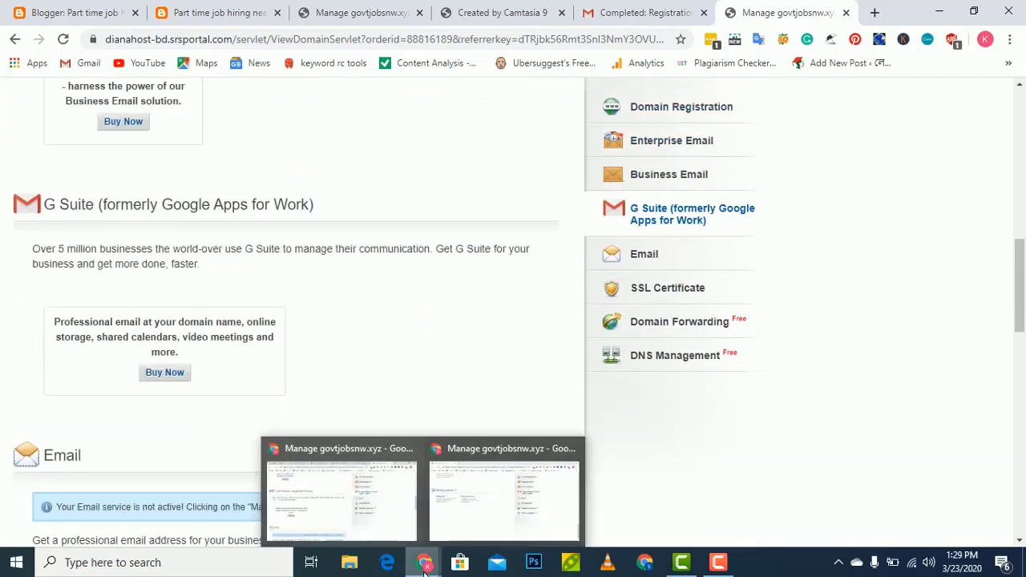
click(458, 522)
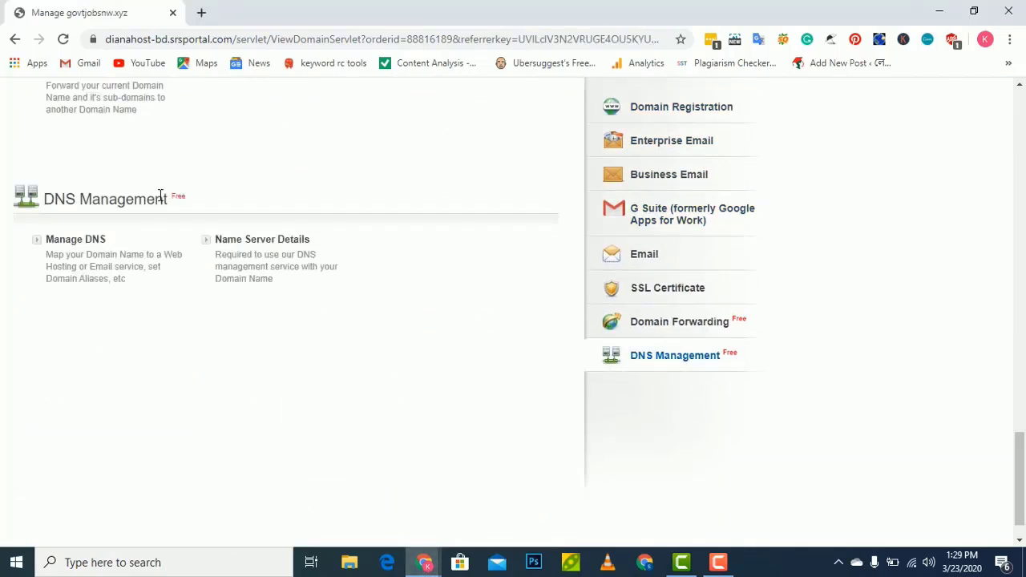
scroll(105, 201, up, 15)
scroll(108, 201, down, 8)
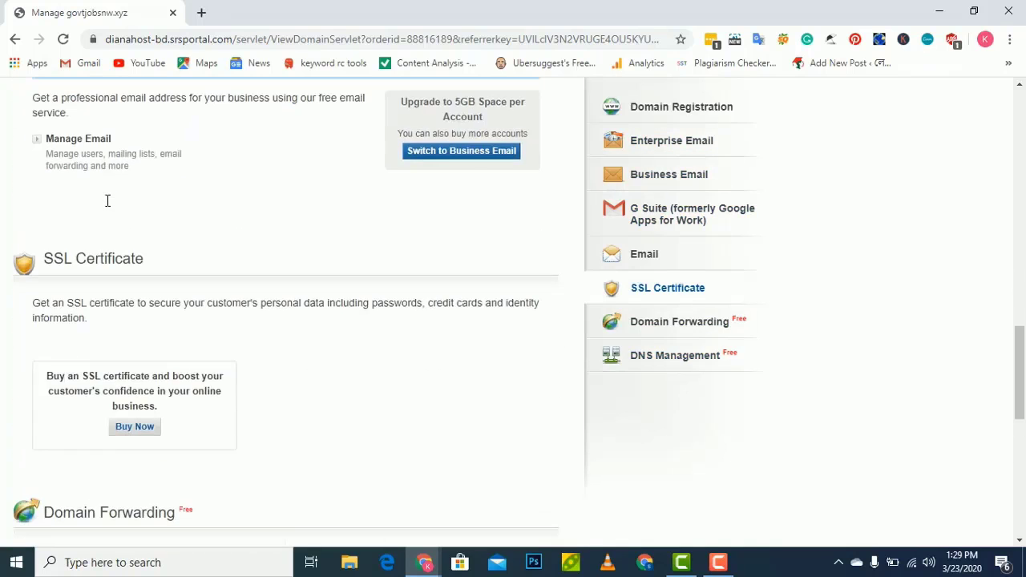
scroll(108, 201, down, 6)
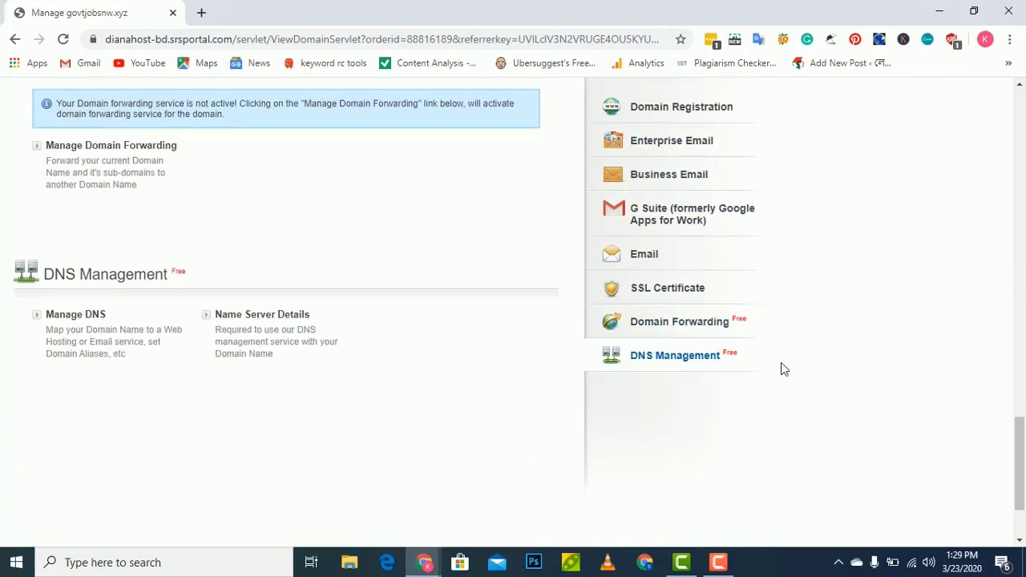
click(92, 316)
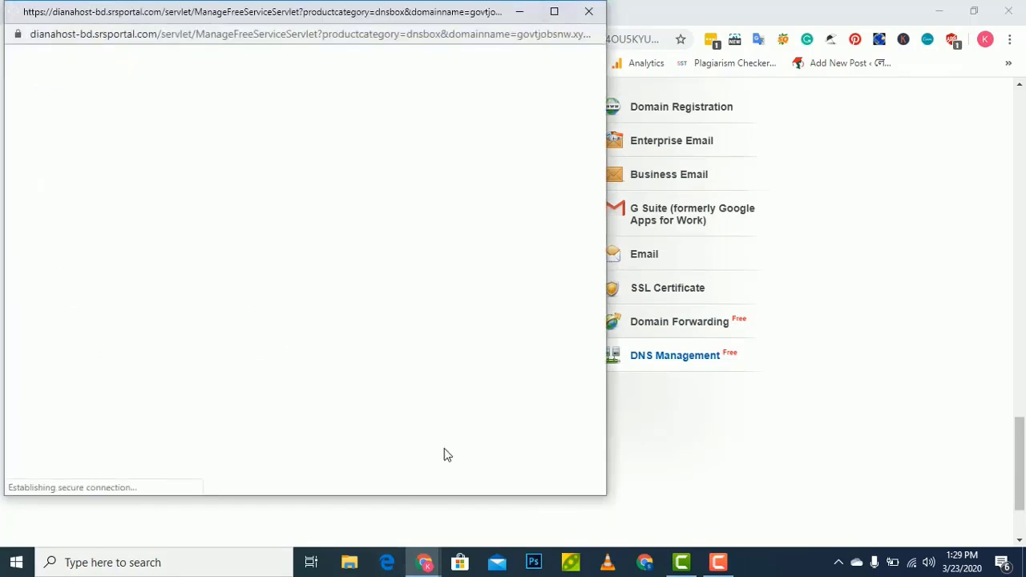
Return to the main browser window and the Blogger dashboard tab
mouse_move(427, 554)
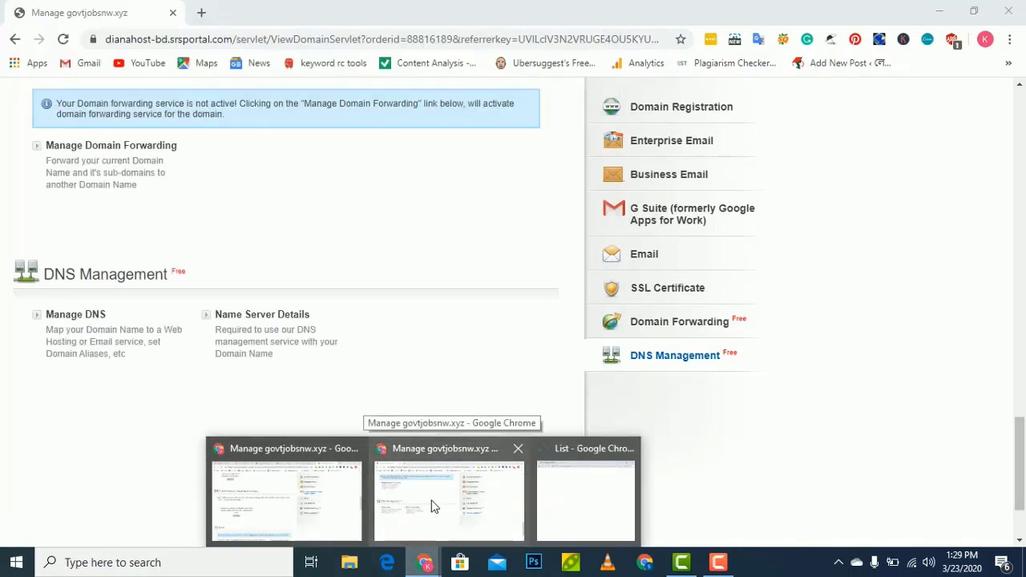
click(432, 507)
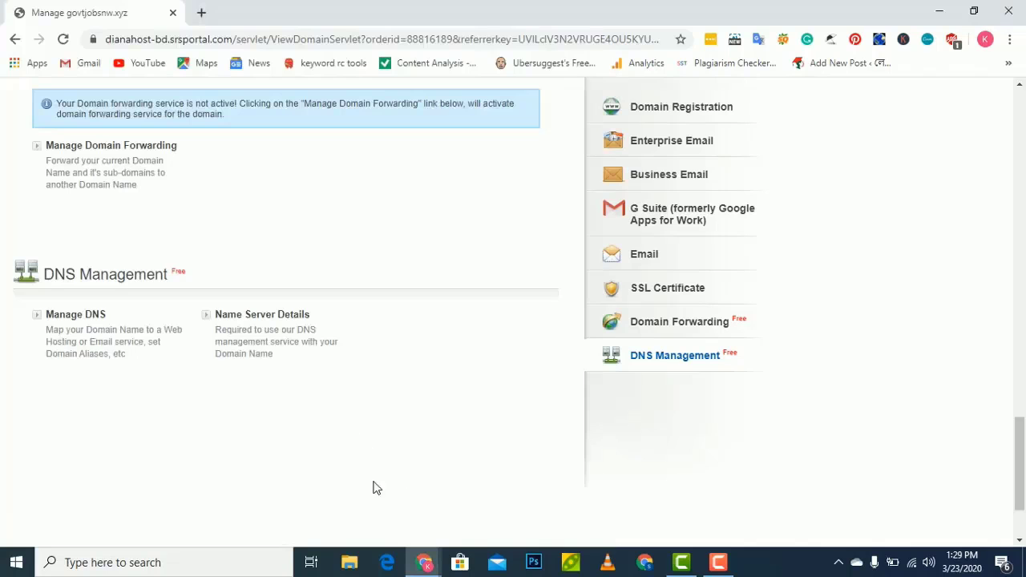
mouse_move(425, 568)
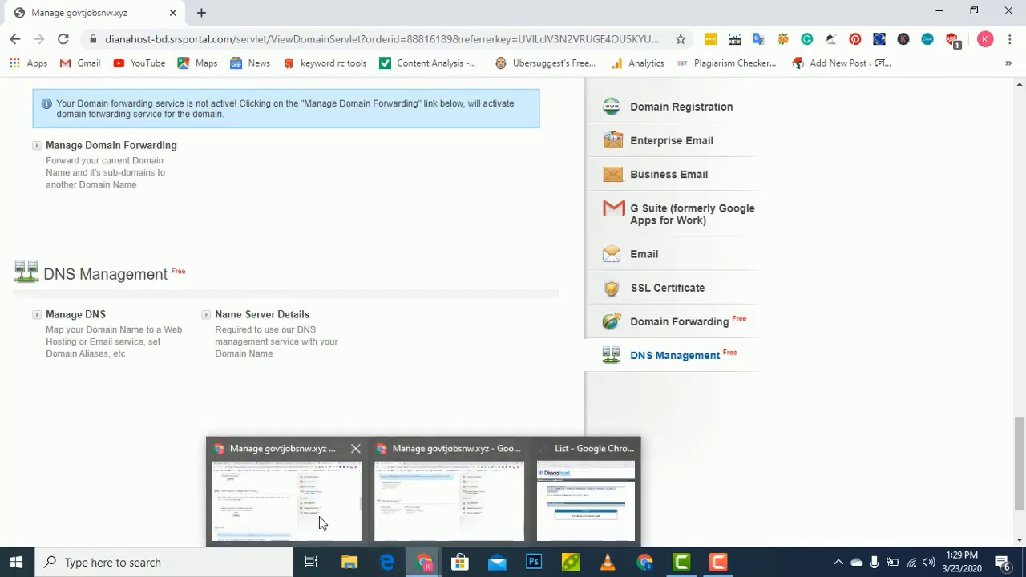
click(318, 522)
scroll(98, 89, up, 5)
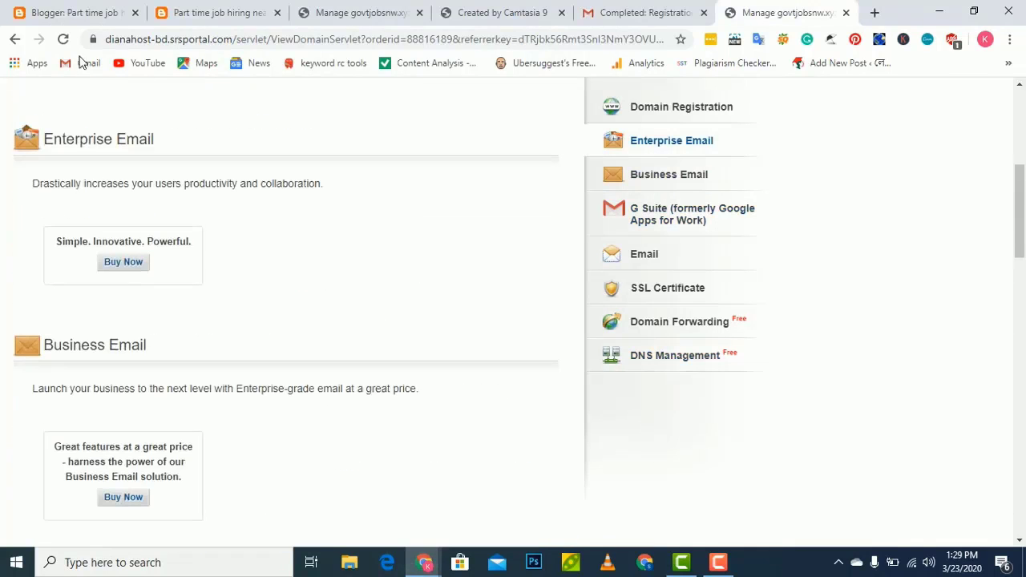
click(73, 13)
Go to Basic settings and open the third-party URL form for the blog address
scroll(120, 305, down, 2)
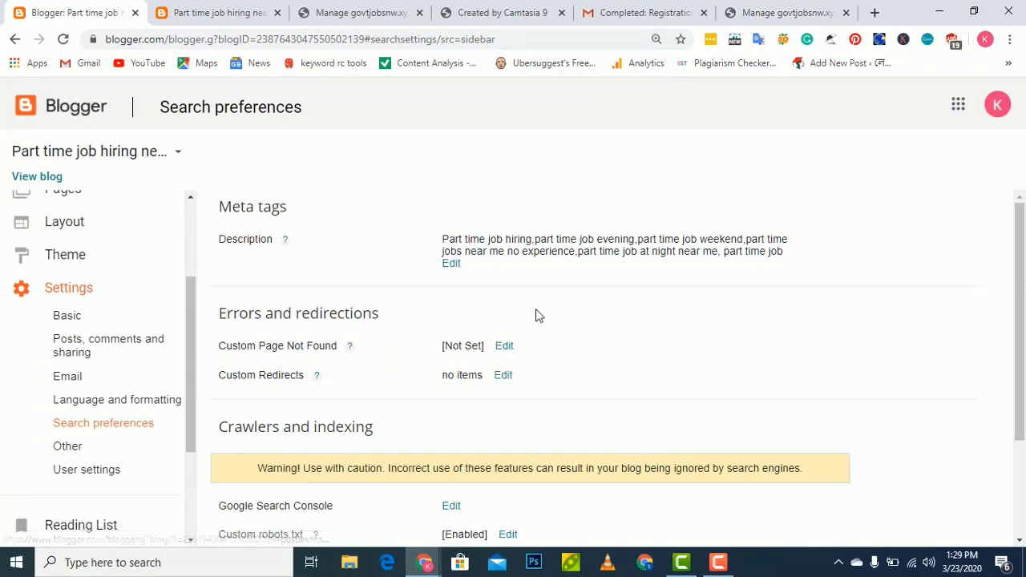
scroll(529, 316, down, 2)
scroll(43, 361, up, 2)
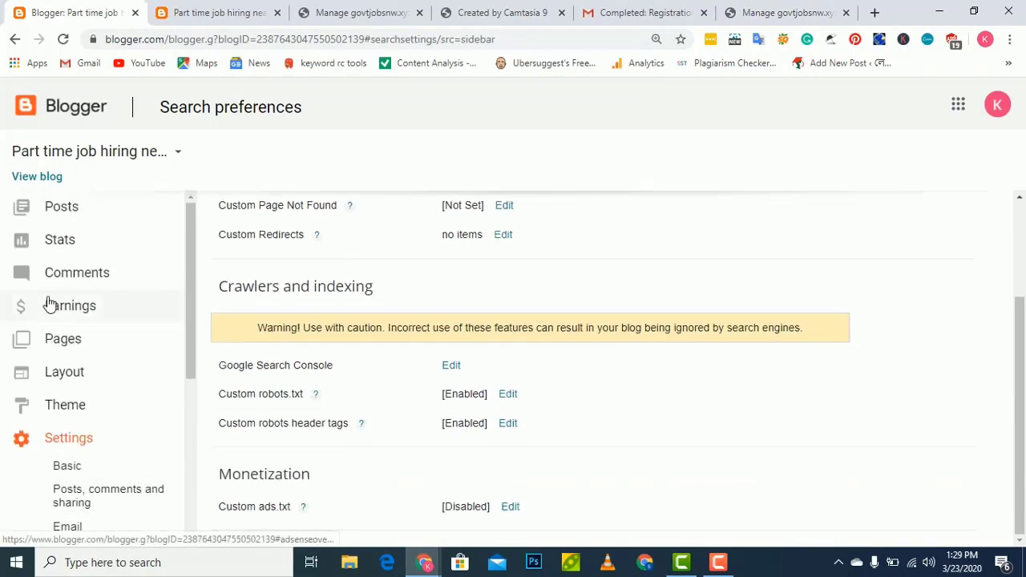
scroll(110, 373, down, 4)
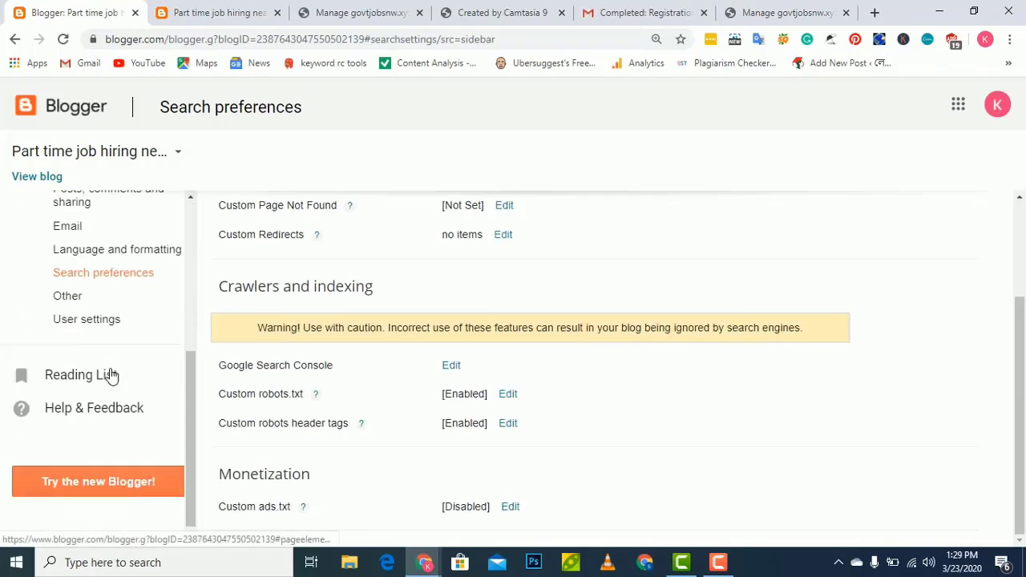
scroll(102, 211, up, 1)
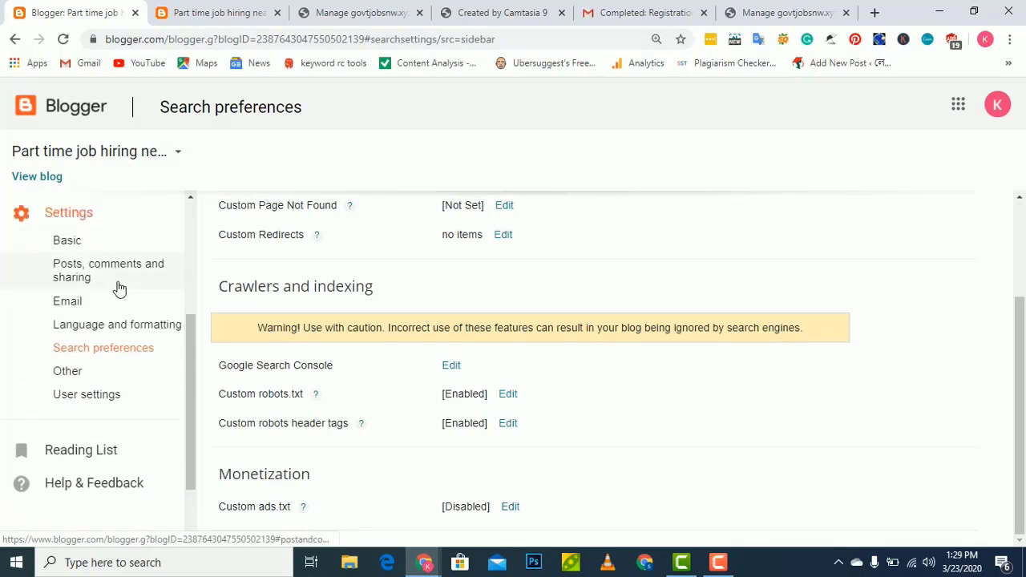
click(113, 242)
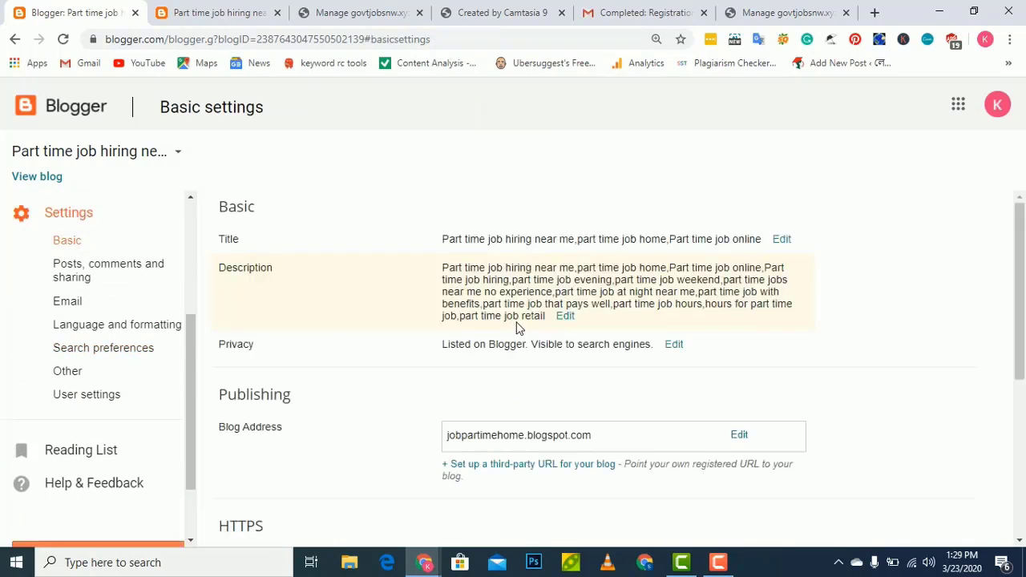
scroll(521, 345, down, 1)
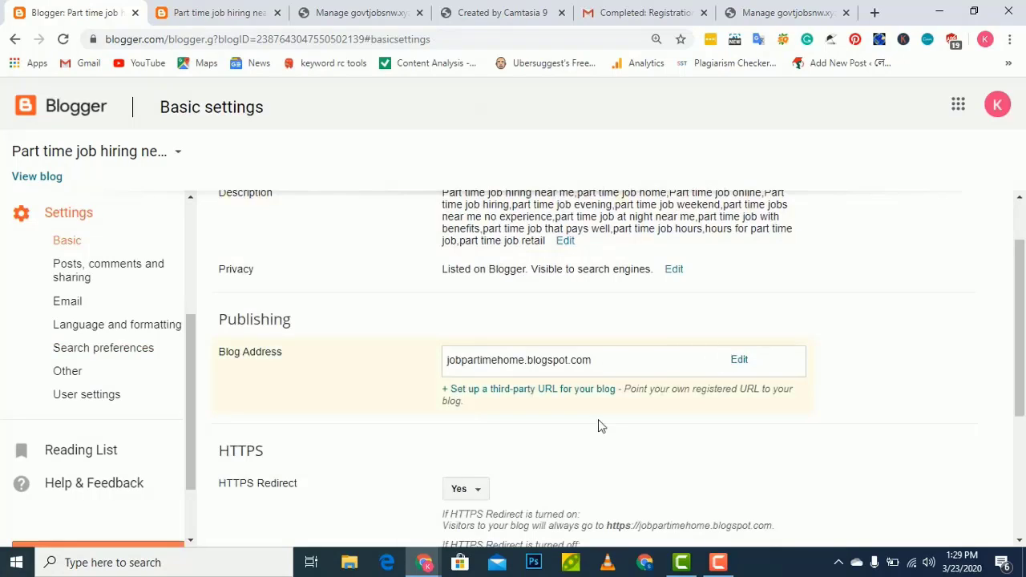
click(513, 390)
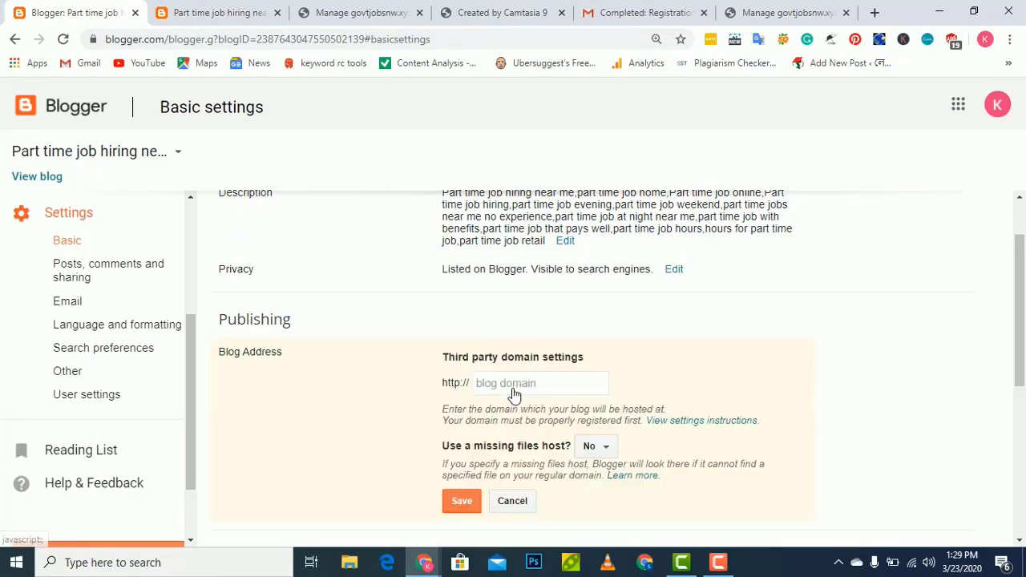
click(537, 380)
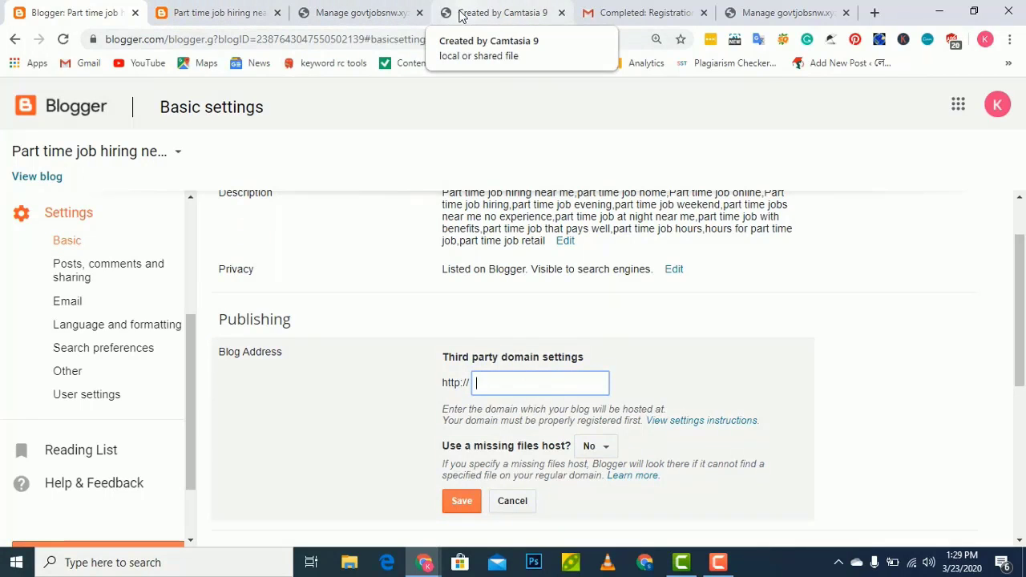
click(614, 23)
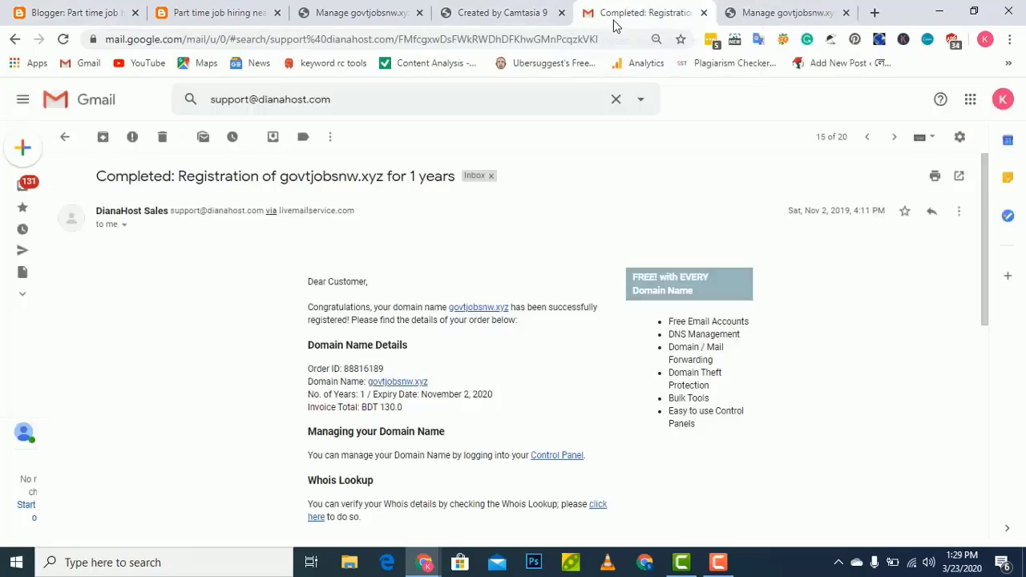
Open govtjobsnw.xyz from the e-mail in a new tab, copy its address, and return to Blogger
right_click(403, 384)
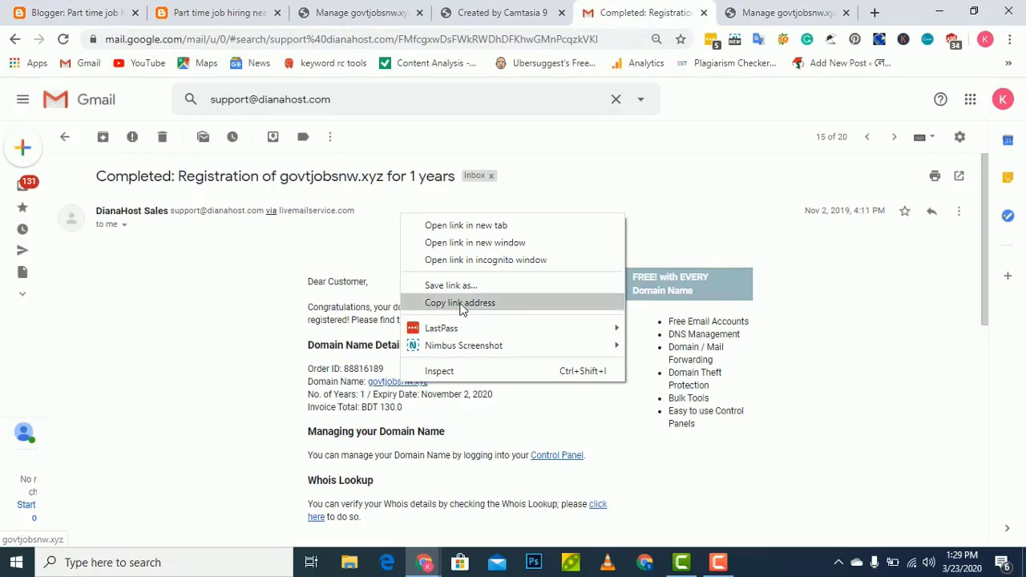
click(469, 226)
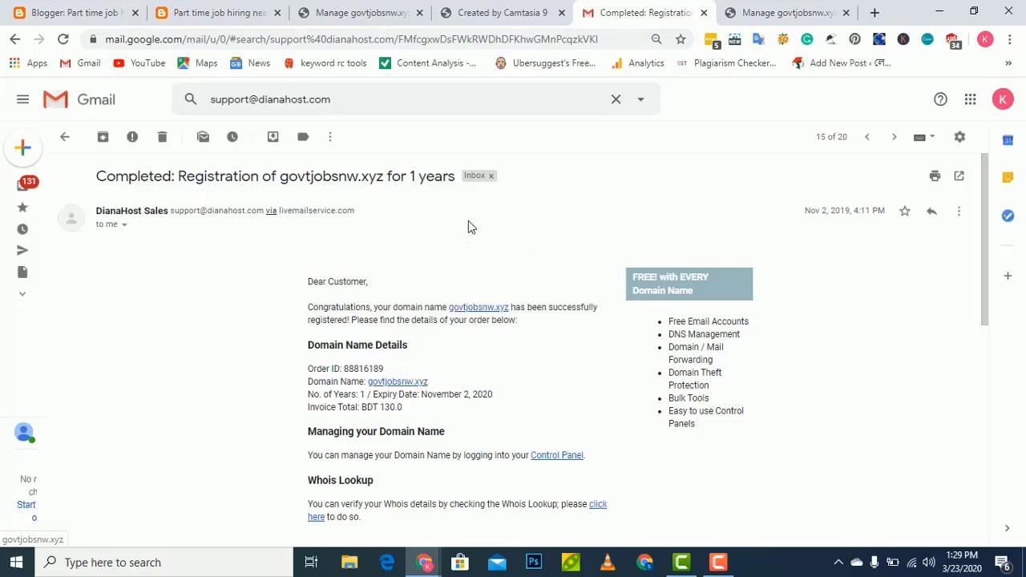
click(653, 13)
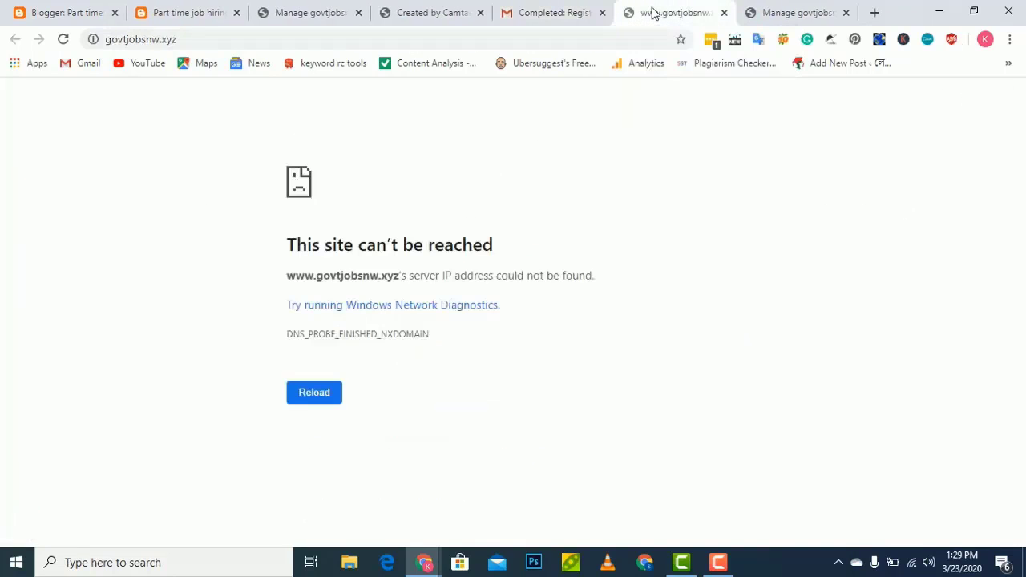
click(439, 45)
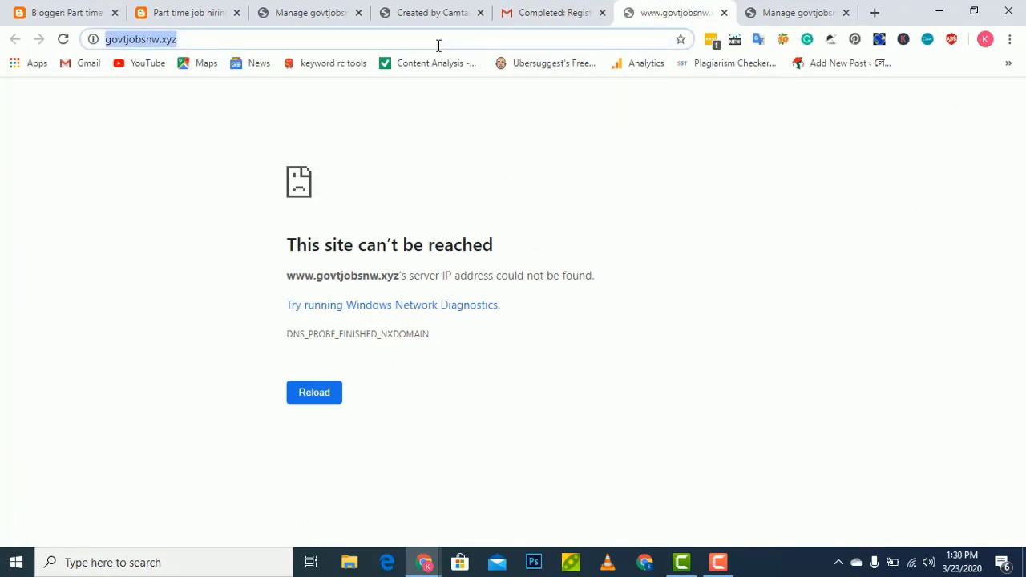
click(61, 16)
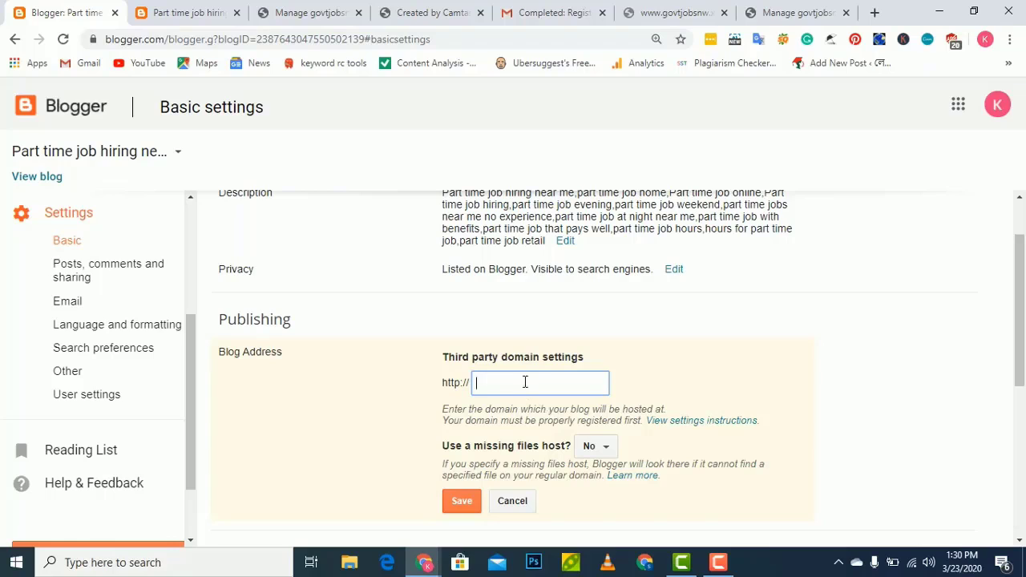
key(ctrl+v)
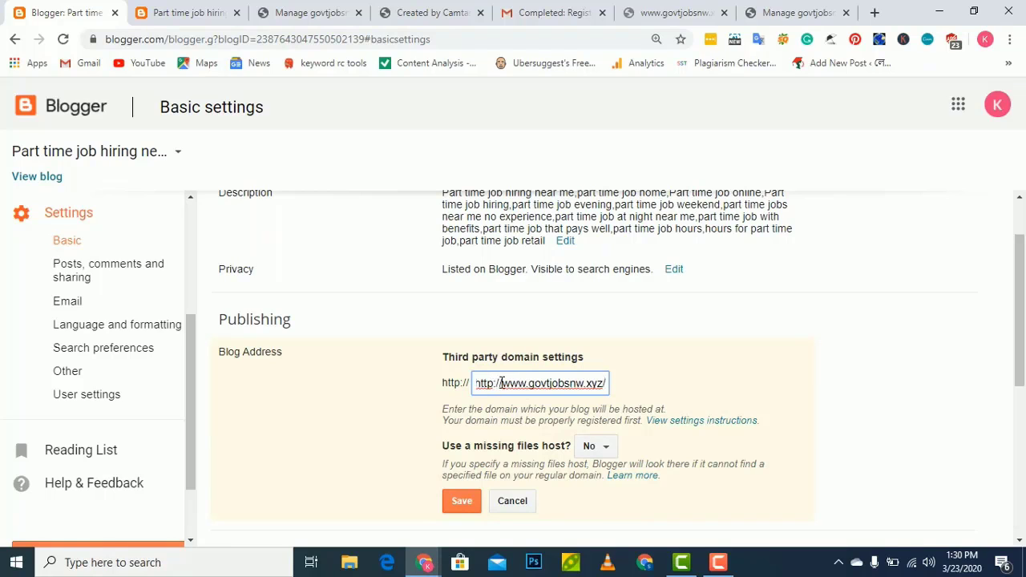
key(shift+Home)
key(BackSpace)
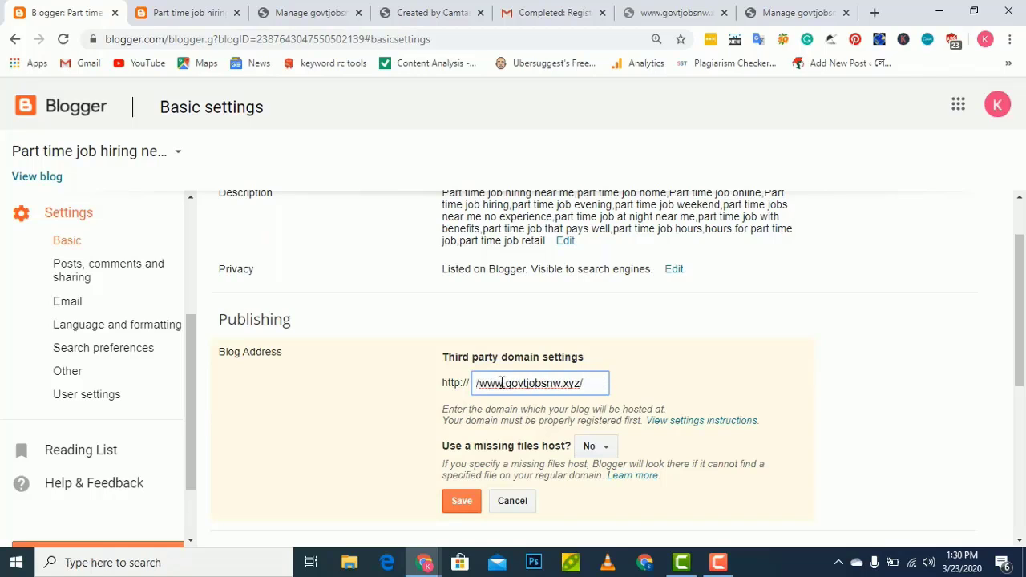
key(BackSpace)
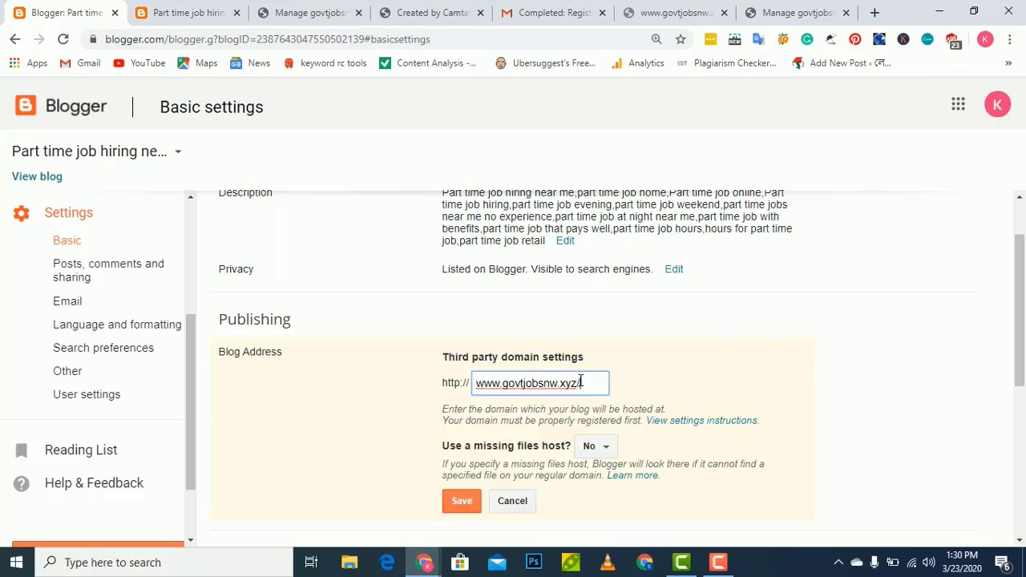
key(BackSpace)
click(464, 501)
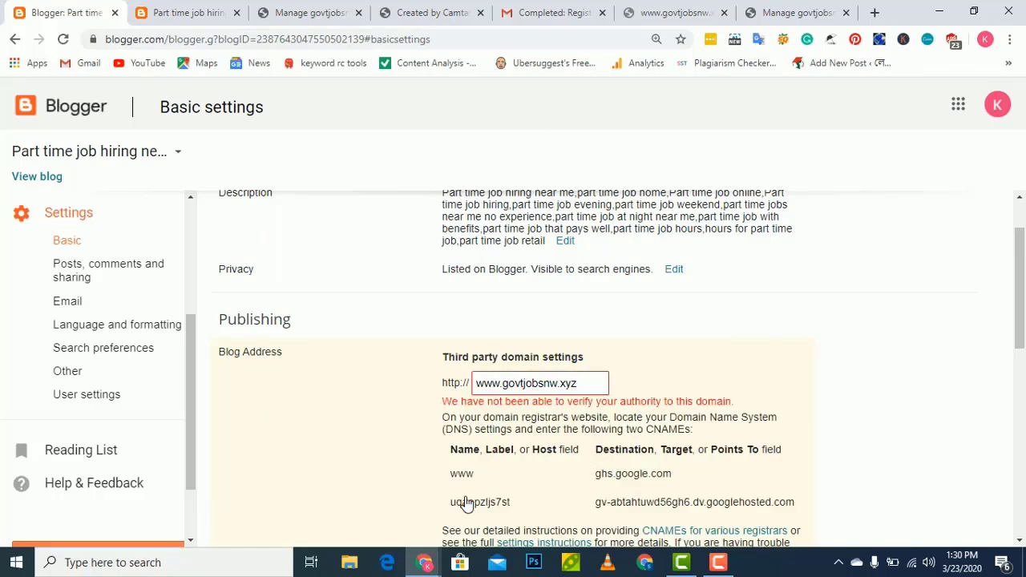
scroll(424, 398, down, 1)
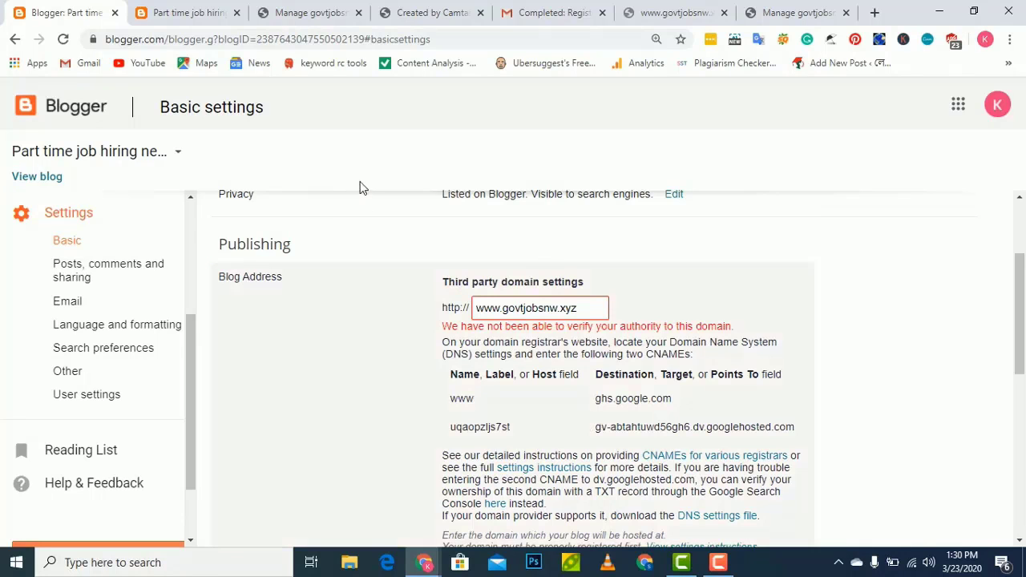
Close the old DNS window and open the CNAME Records list for govtjobsnw.xyz
mouse_move(425, 562)
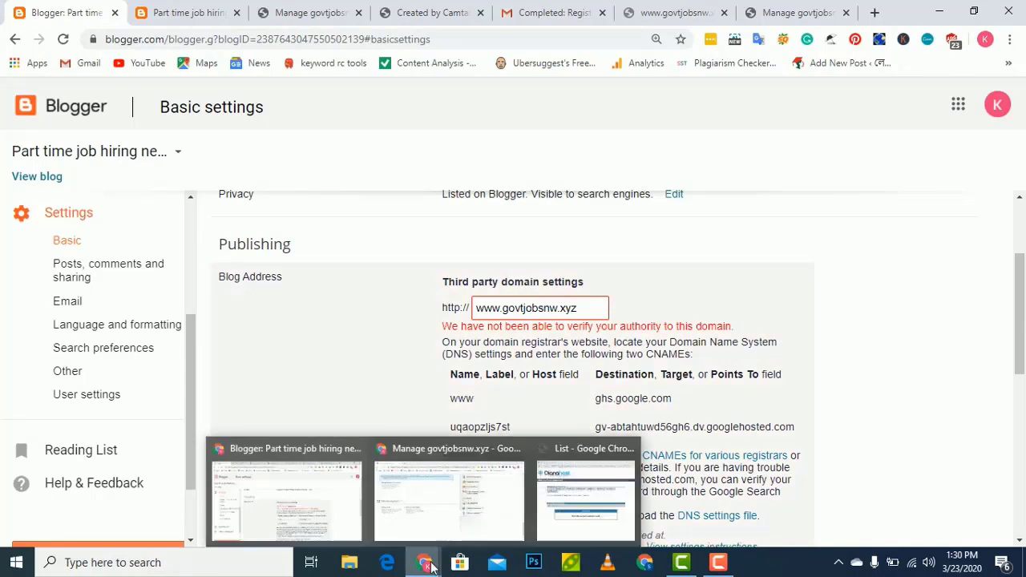
click(571, 510)
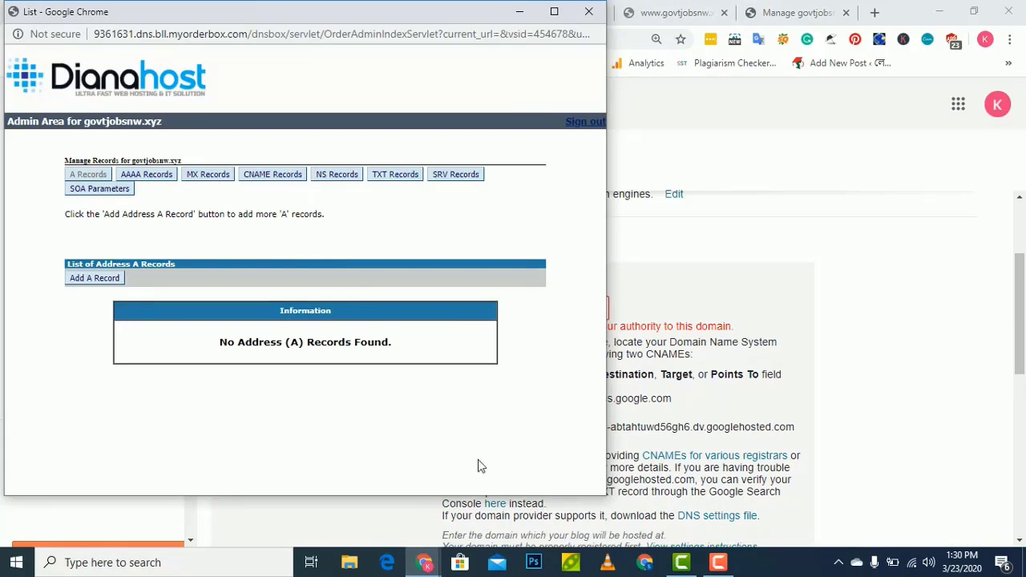
click(588, 11)
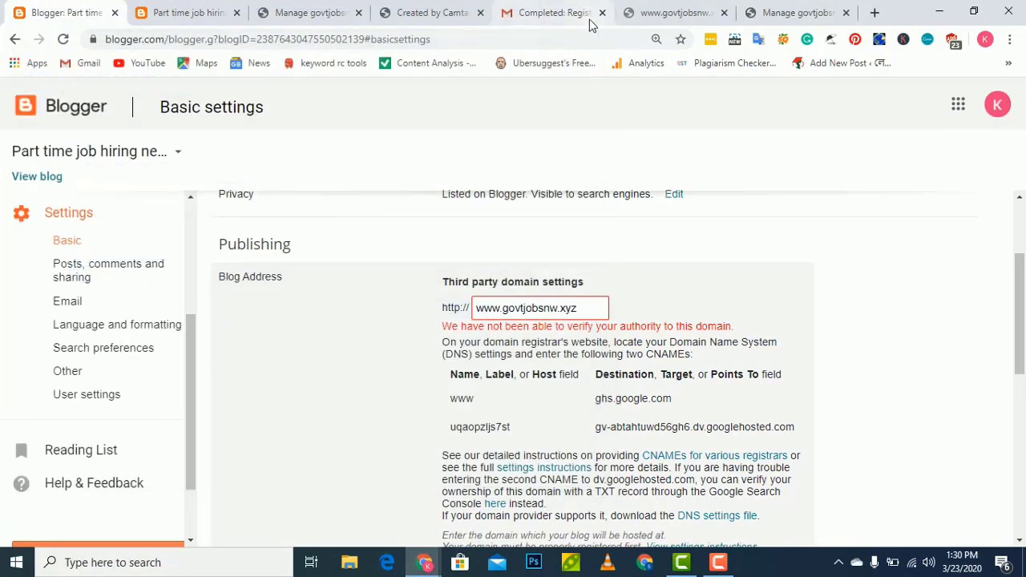
mouse_move(425, 565)
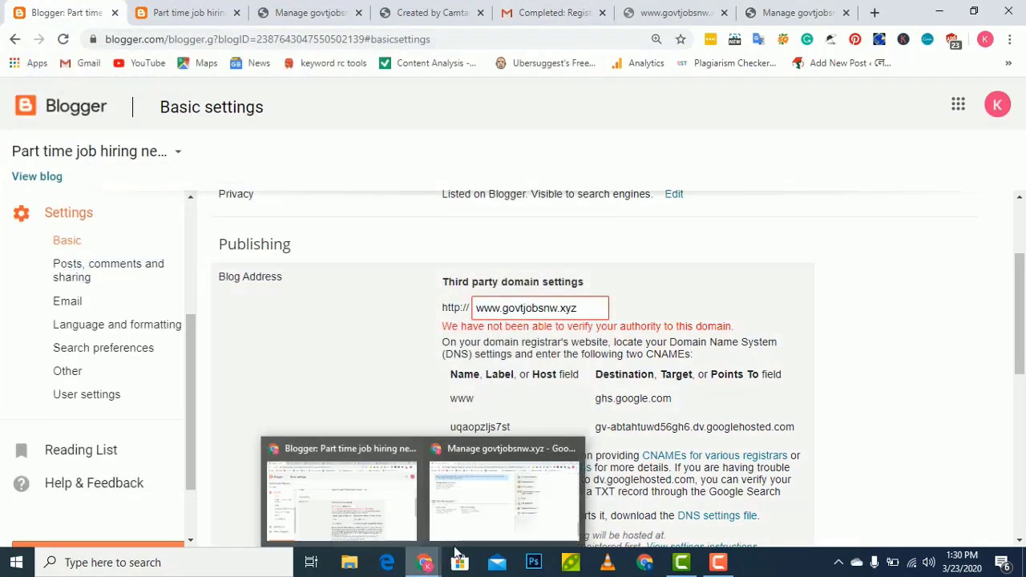
mouse_move(497, 512)
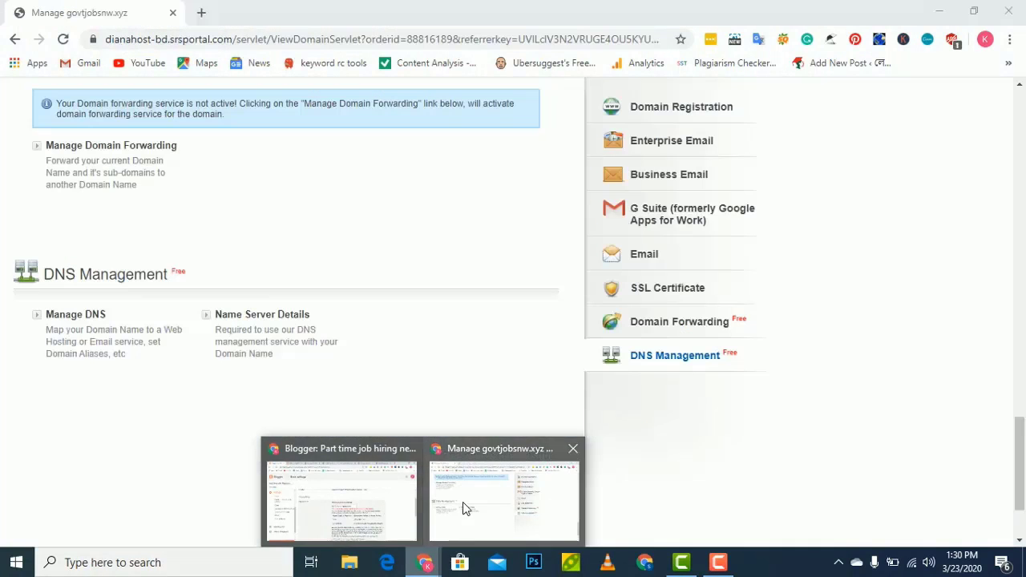
click(462, 502)
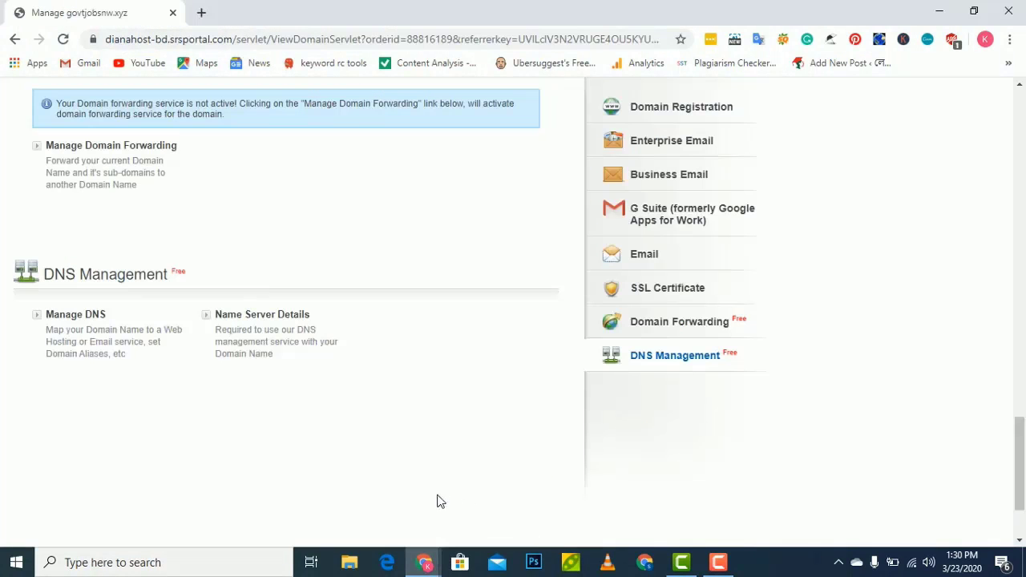
click(100, 325)
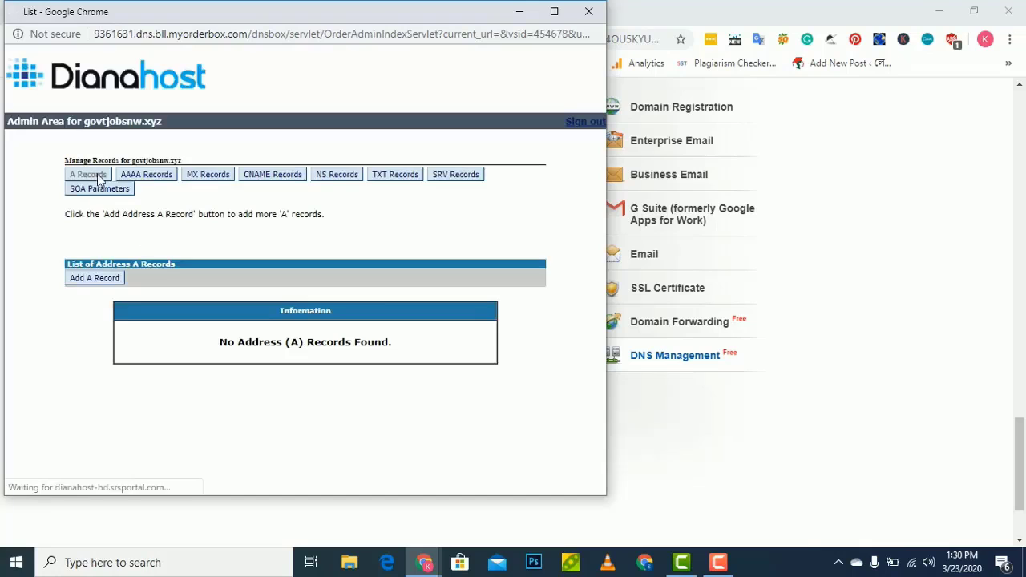
click(273, 178)
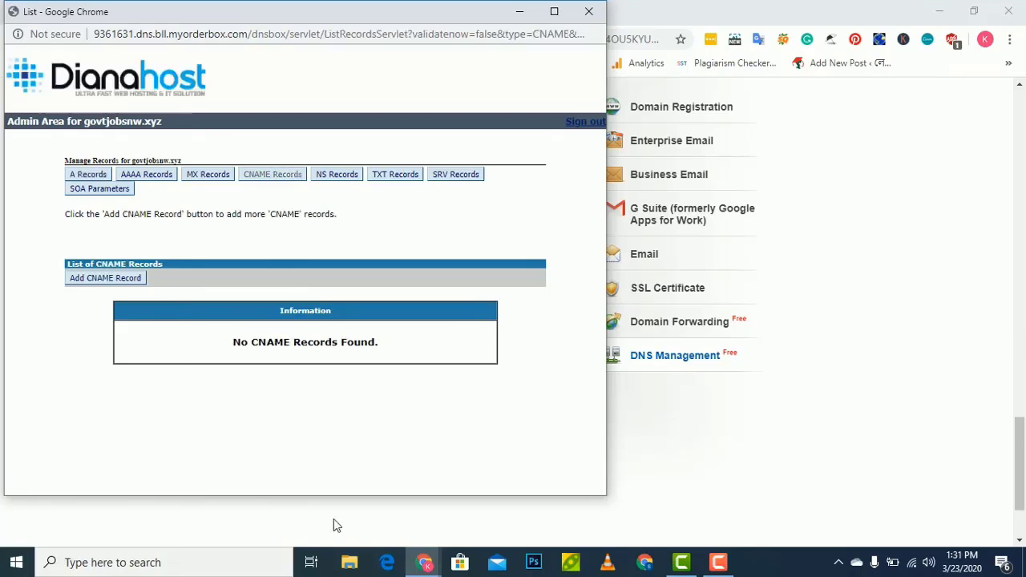
Copy the www host name from Blogger's CNAME instructions and return to the CNAME records window
mouse_move(420, 567)
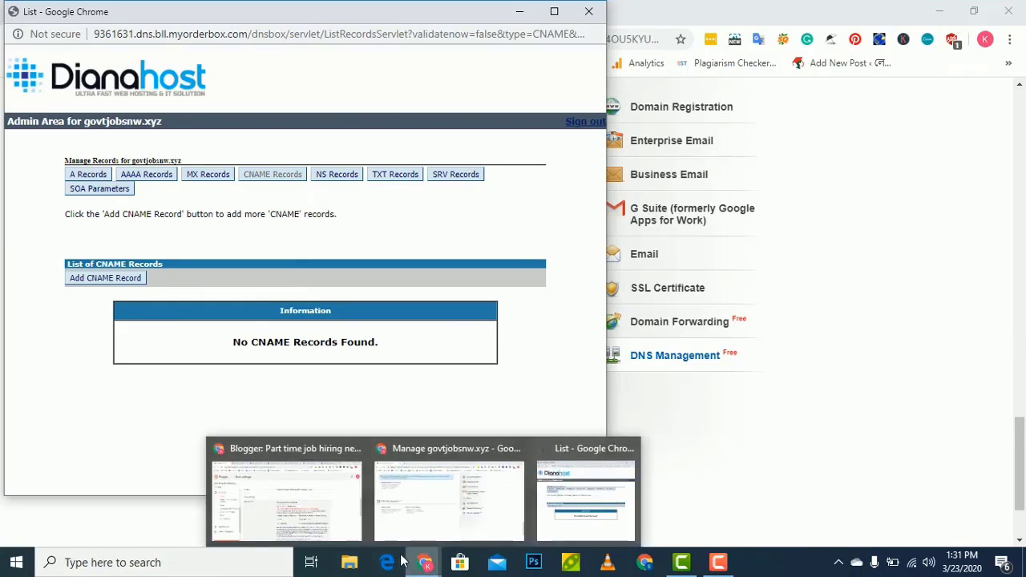
mouse_move(425, 567)
click(298, 495)
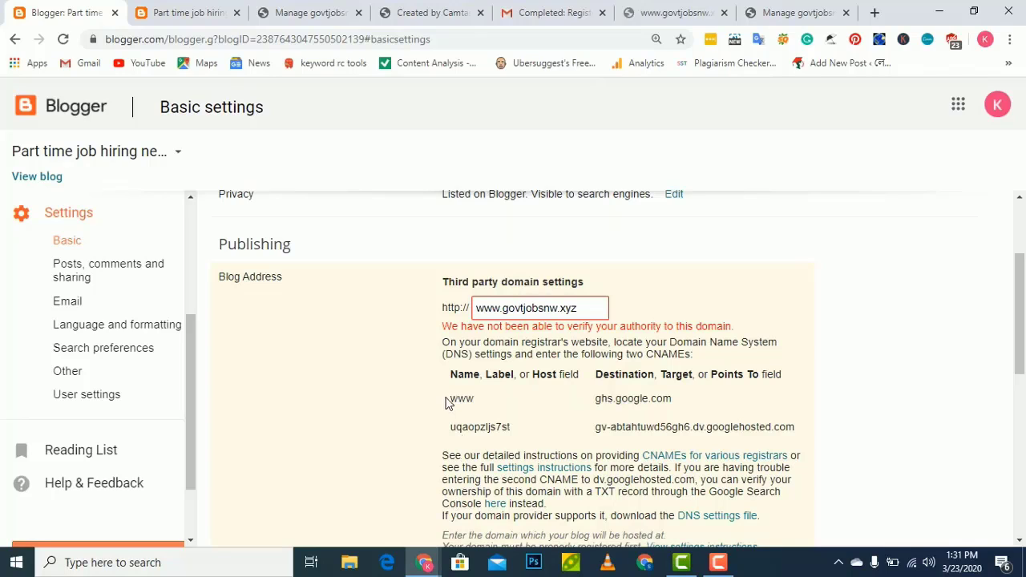
drag(448, 403, 477, 398)
mouse_move(424, 565)
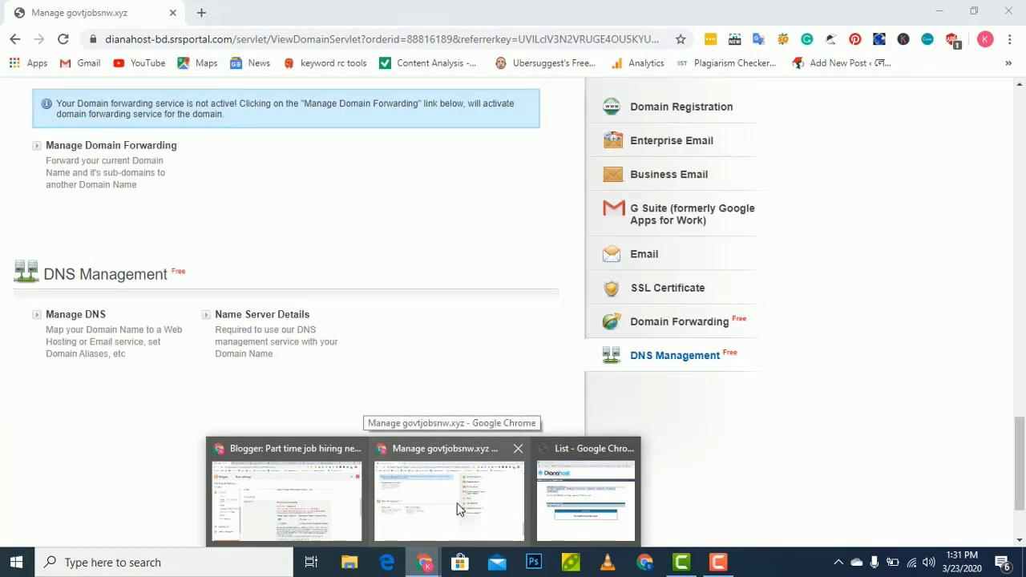
click(457, 506)
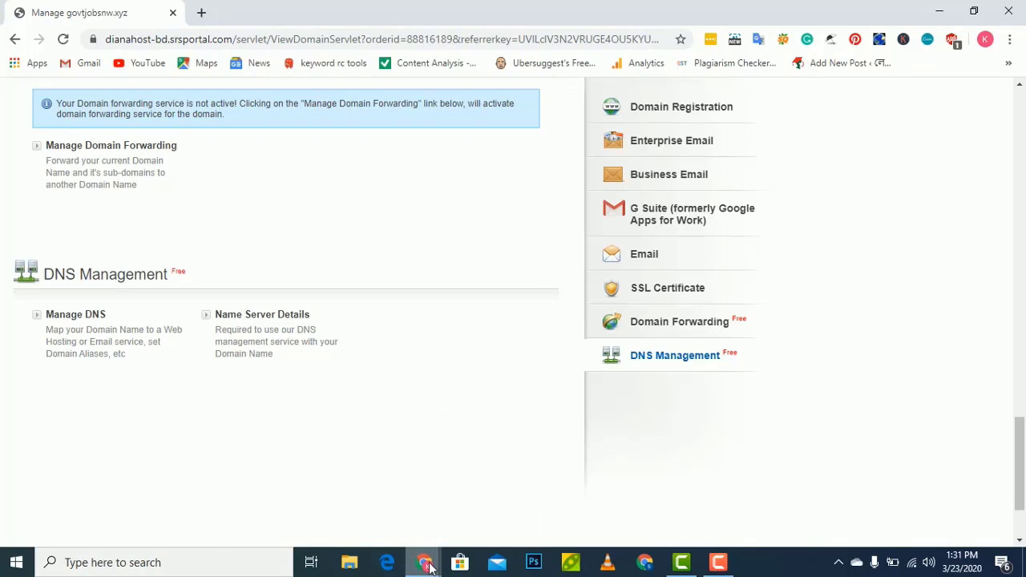
mouse_move(432, 561)
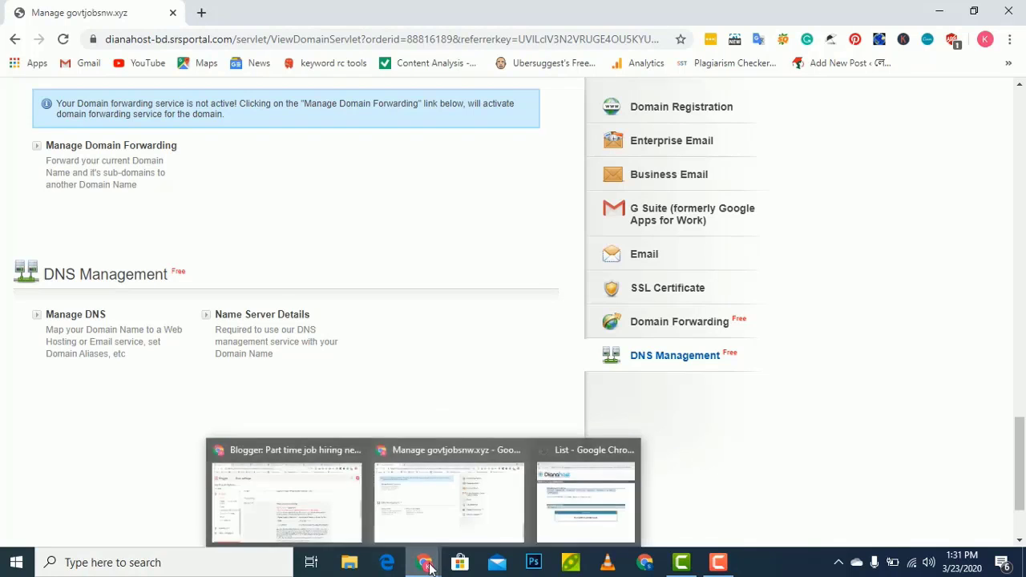
click(553, 493)
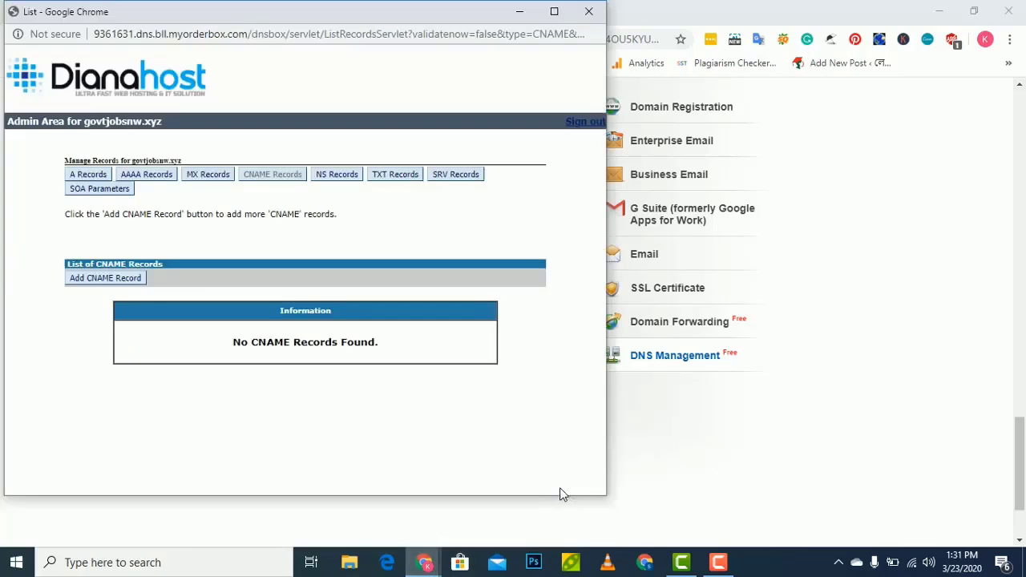
Start a new CNAME record with host name www and a fully qualified domain value
click(93, 280)
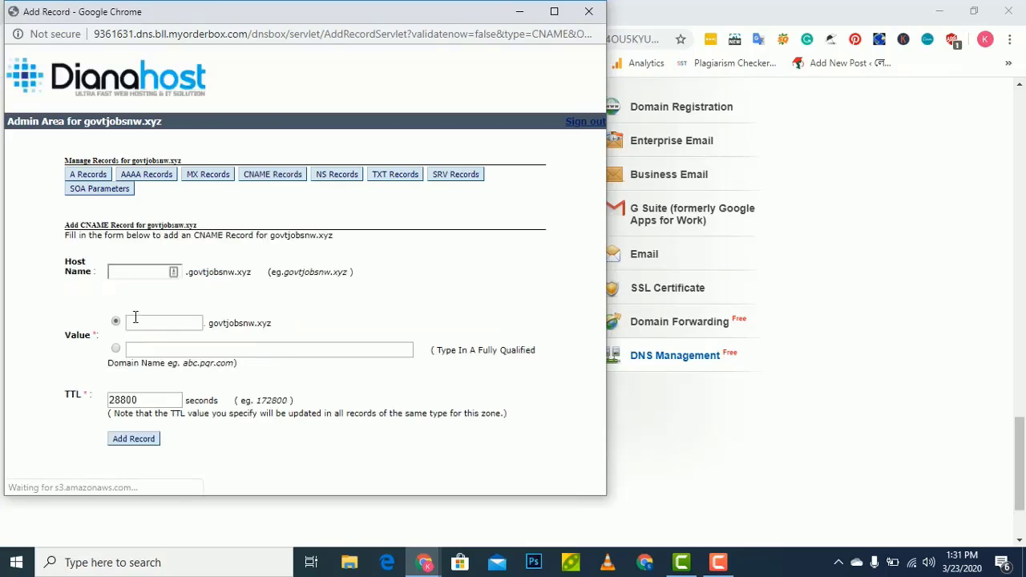
click(144, 272)
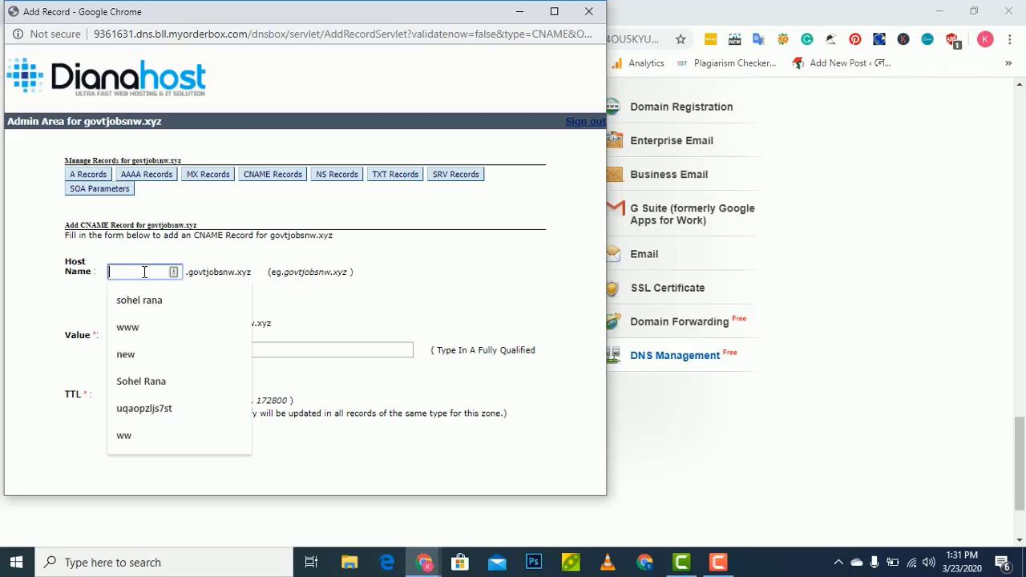
text(www)
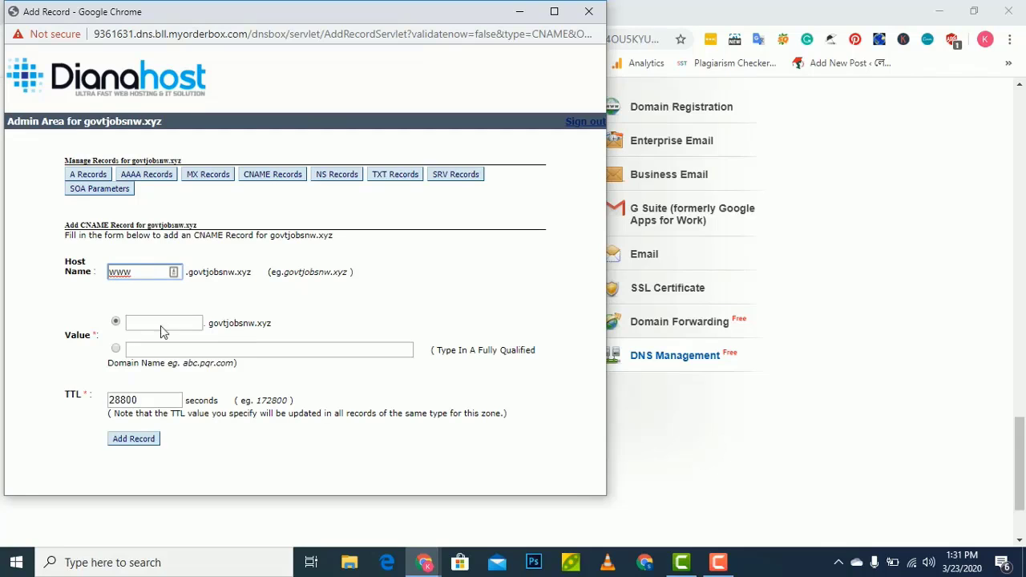
click(174, 320)
click(116, 350)
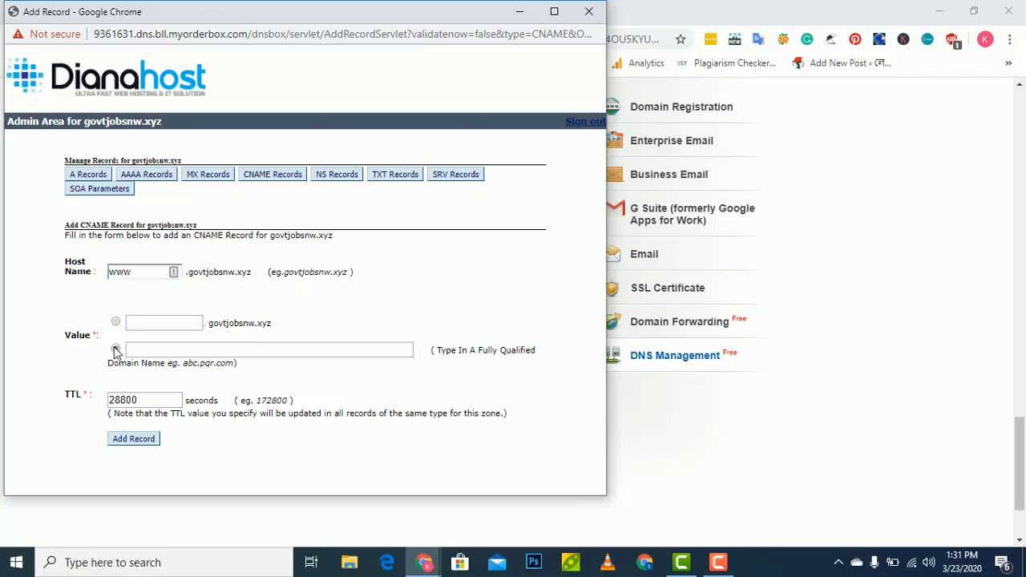
click(179, 347)
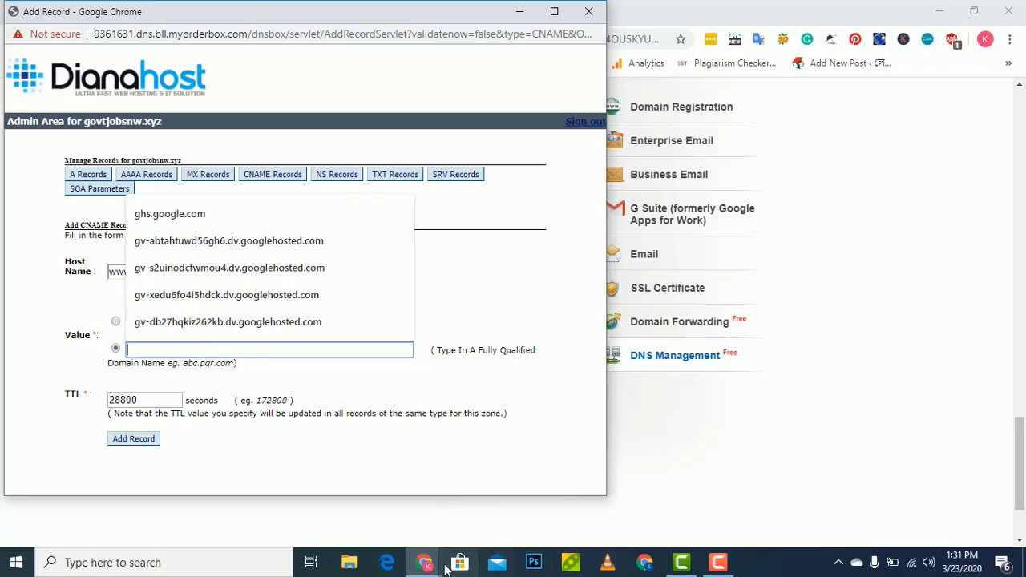
Fill the value with ghs.google.com copied from Blogger and add the record
mouse_move(429, 568)
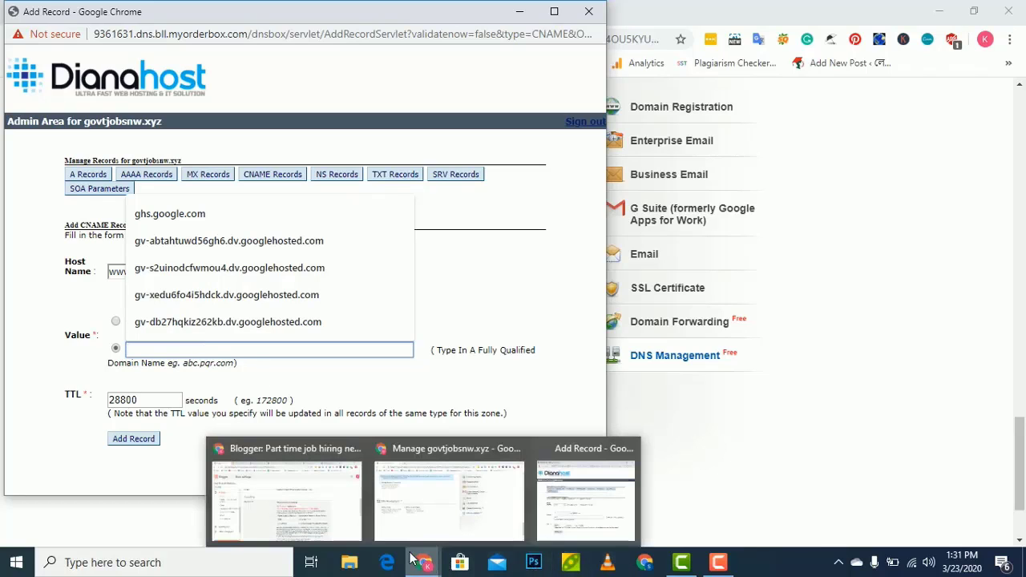
click(326, 528)
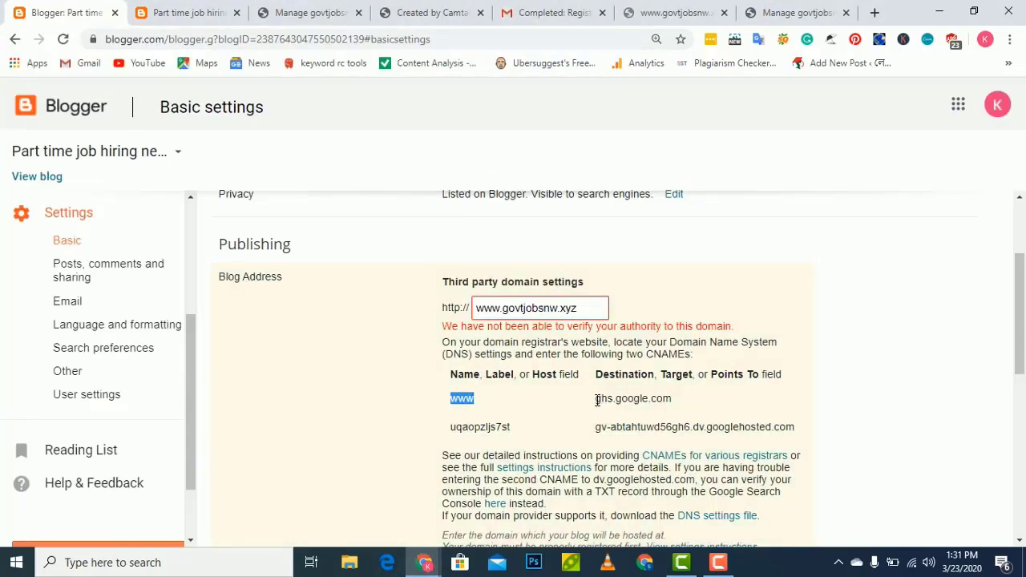
drag(597, 401, 673, 401)
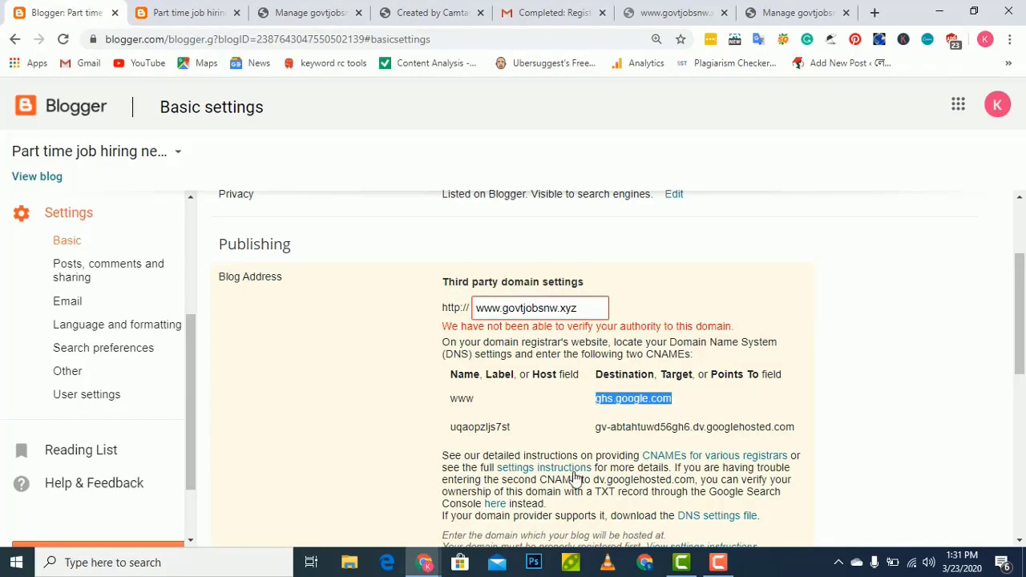
mouse_move(425, 565)
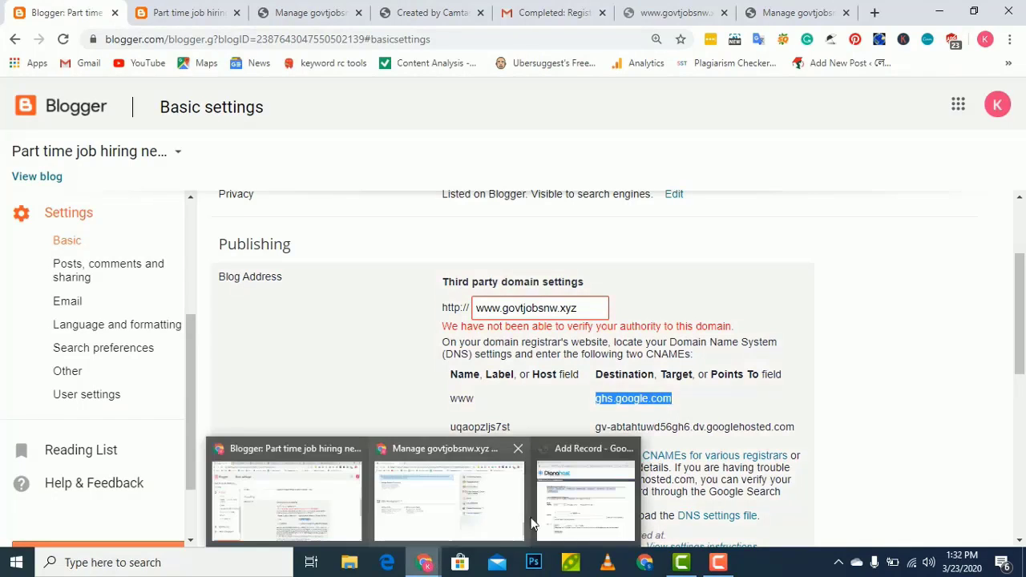
click(563, 514)
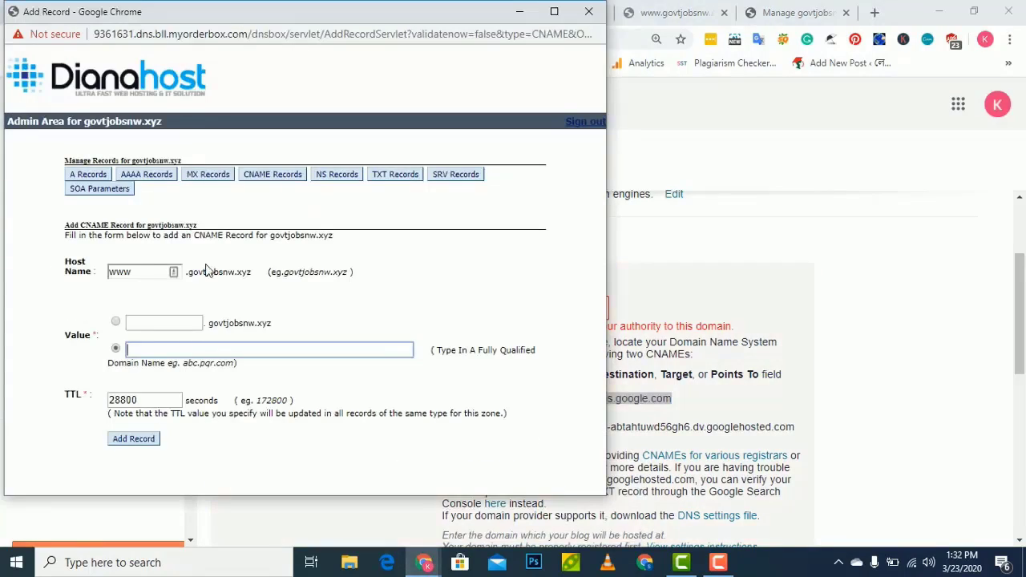
click(163, 349)
key(Down)
key(Return)
click(158, 442)
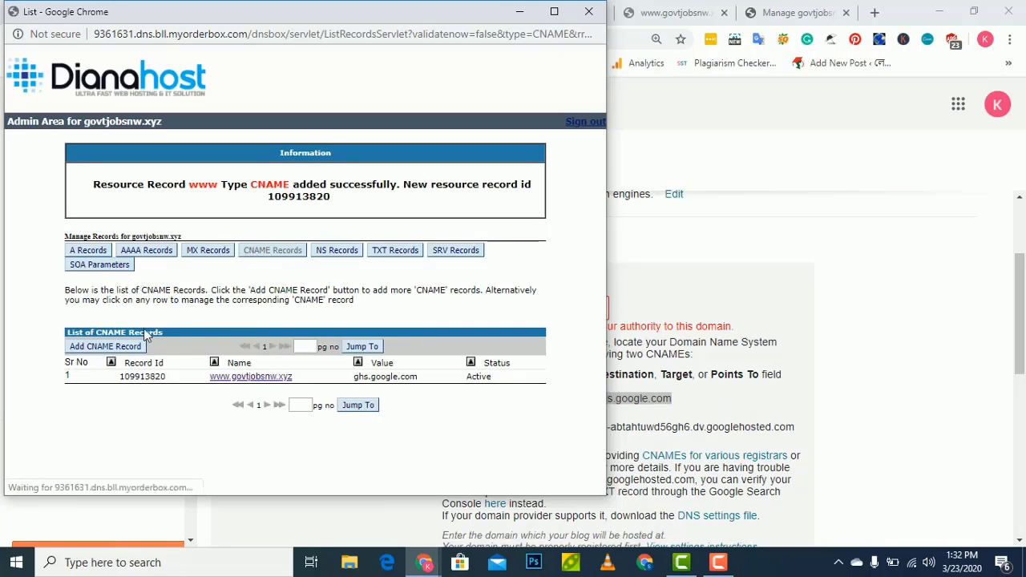
Start another CNAME record and paste uqaopzljs7st from Blogger as its host name
click(119, 351)
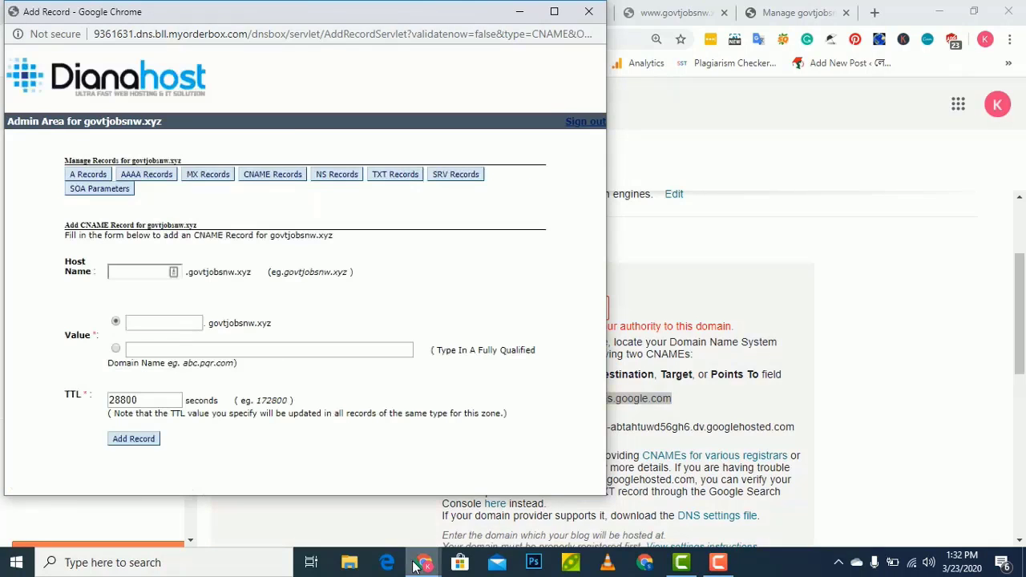
mouse_move(423, 561)
click(318, 543)
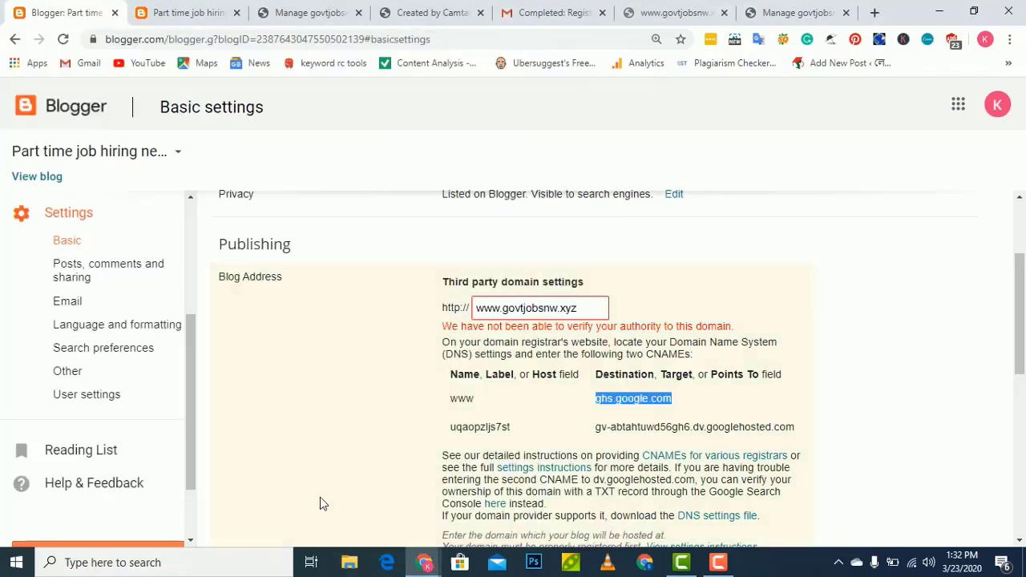
scroll(446, 392, down, 1)
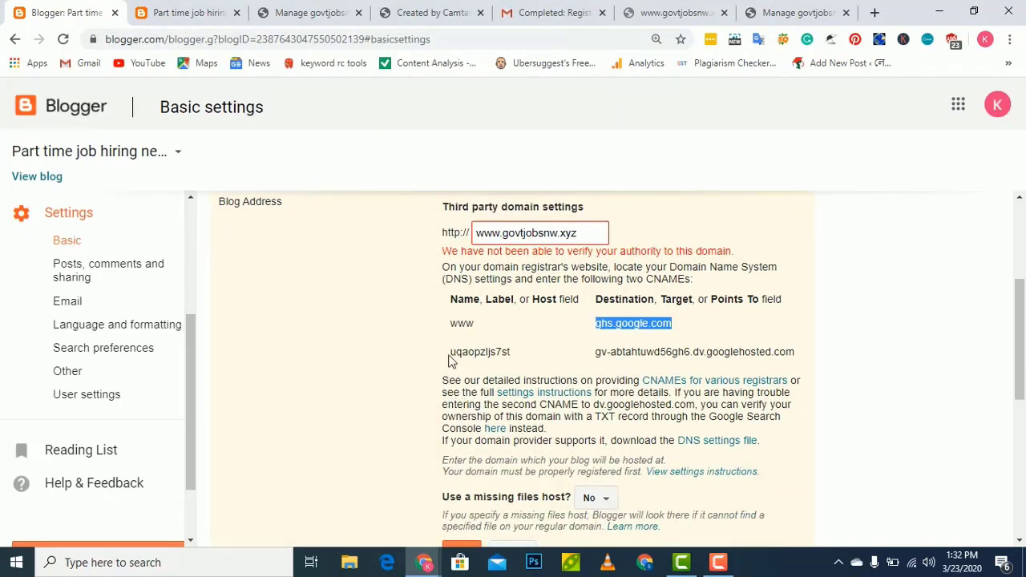
drag(449, 359, 517, 357)
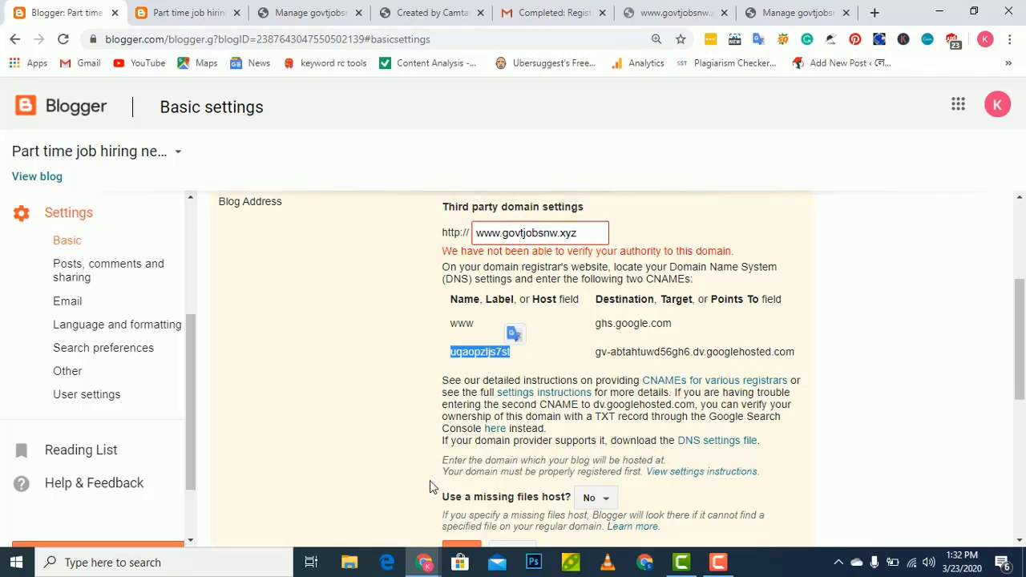
mouse_move(425, 561)
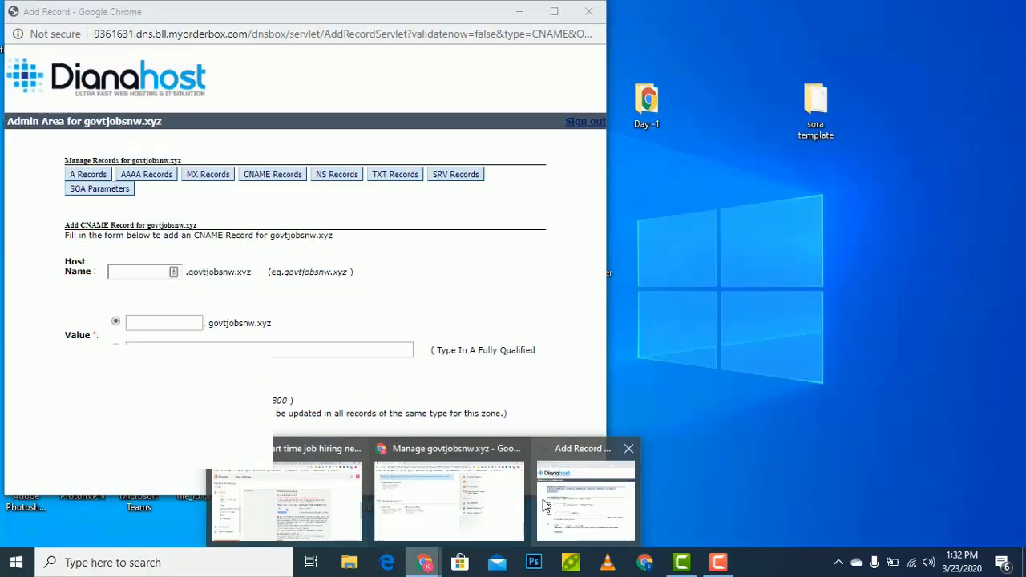
click(545, 499)
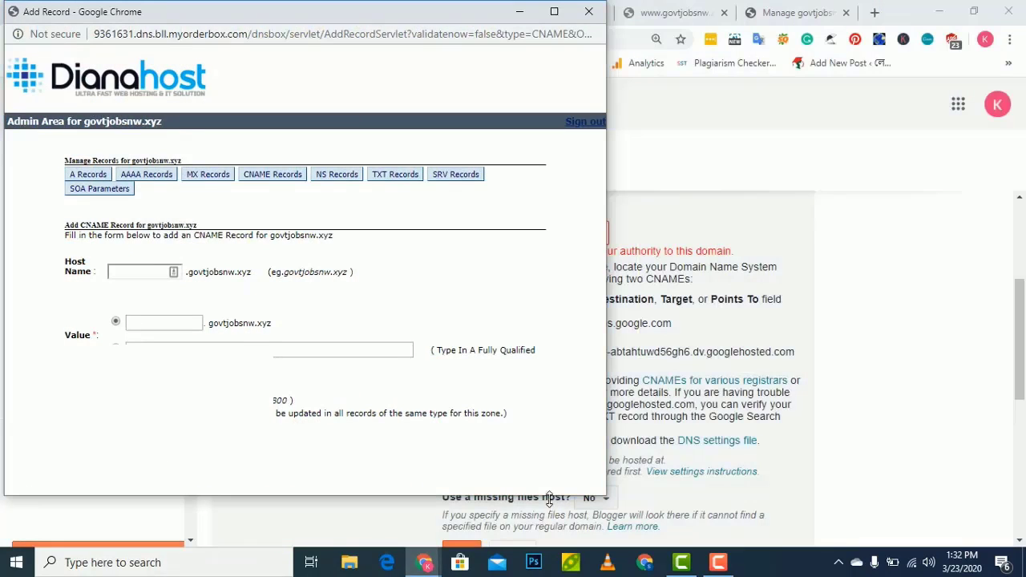
click(139, 271)
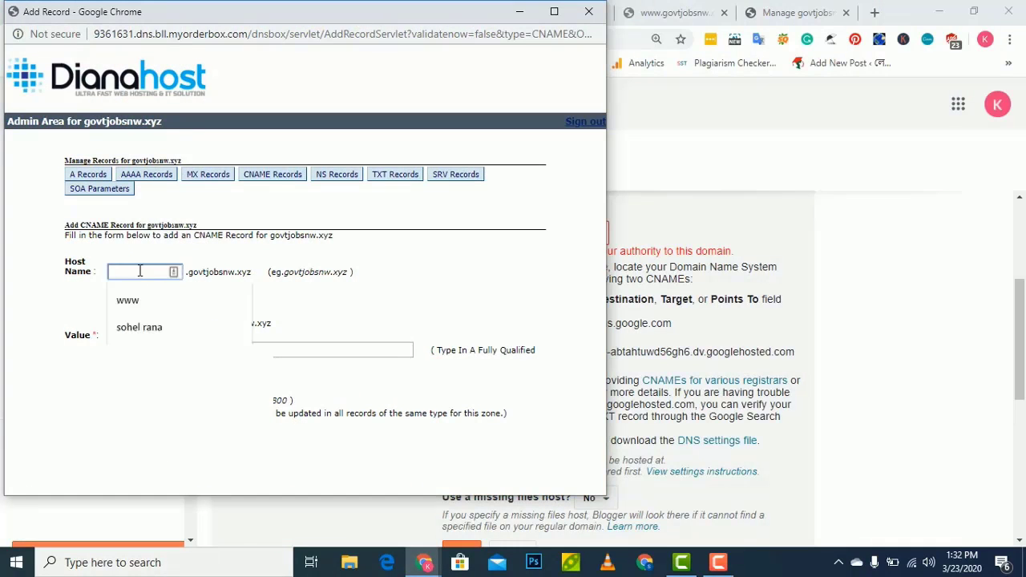
text(ugaopzljs7st)
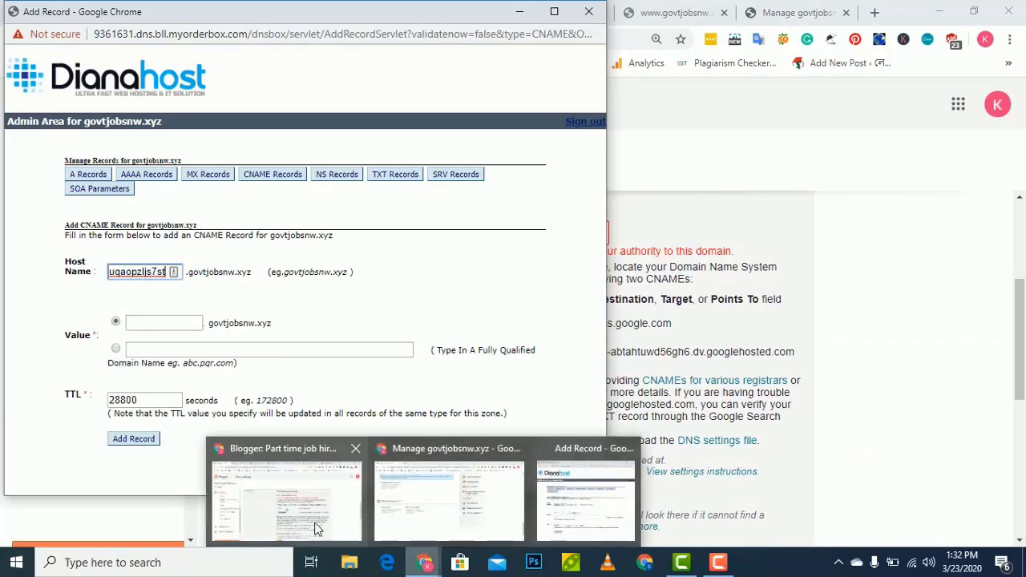
Set its fully qualified value to gv-abtahtuwd56gh6.dv.googlehosted.com and add the record
click(289, 513)
click(593, 362)
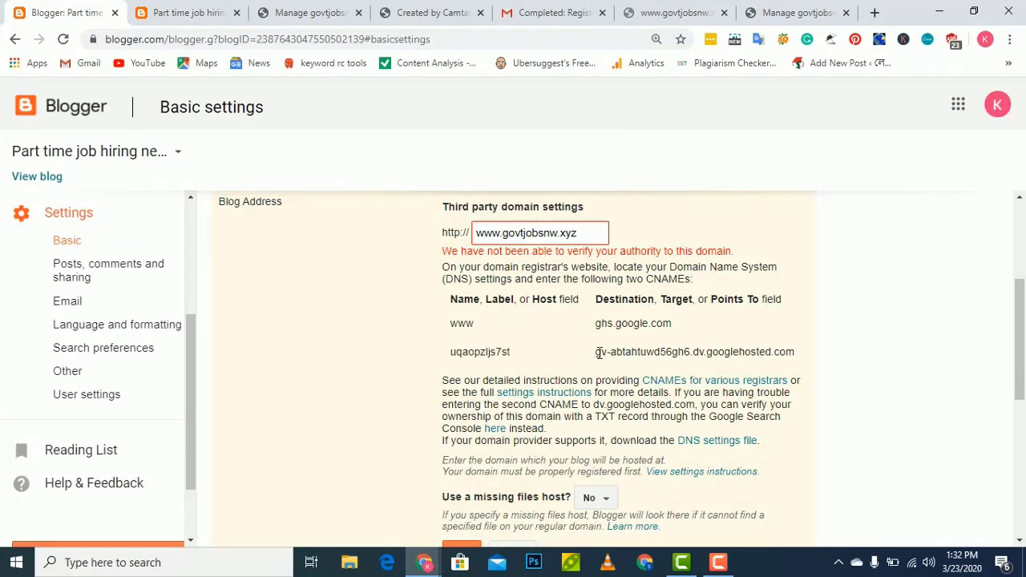
drag(594, 362, 808, 345)
key(ctrl+c)
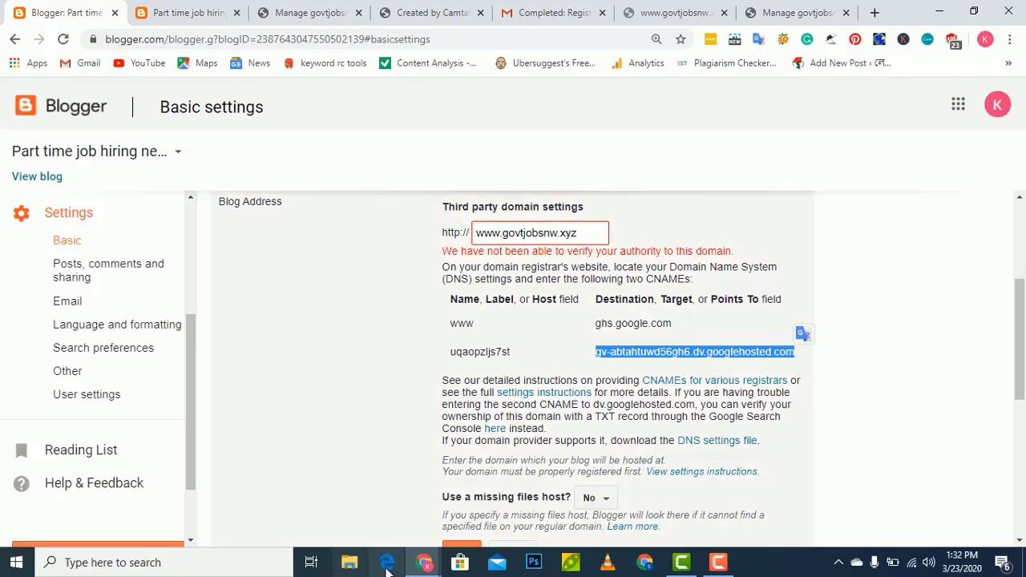
mouse_move(431, 565)
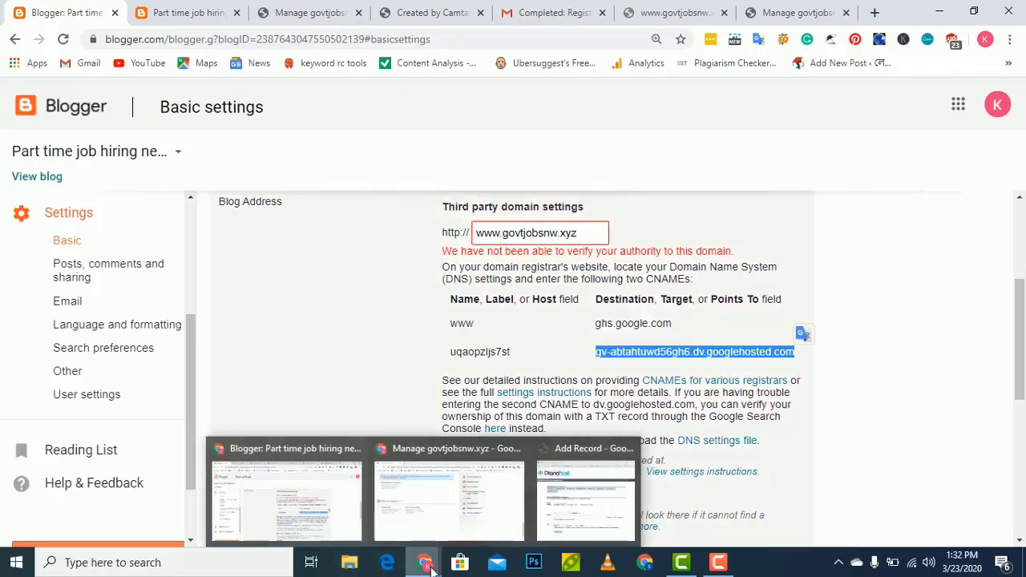
click(572, 519)
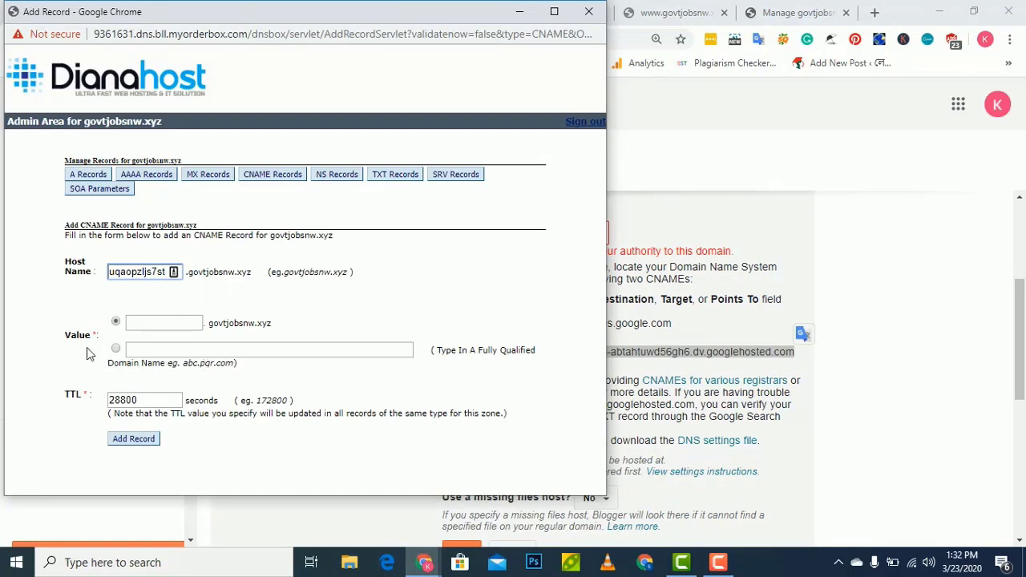
click(115, 348)
click(184, 348)
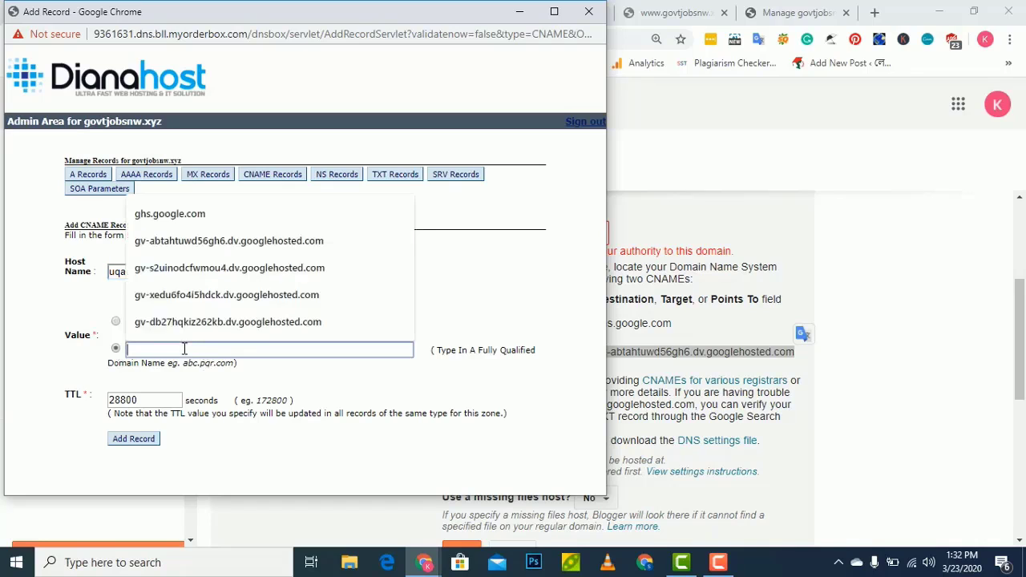
key(ctrl+v)
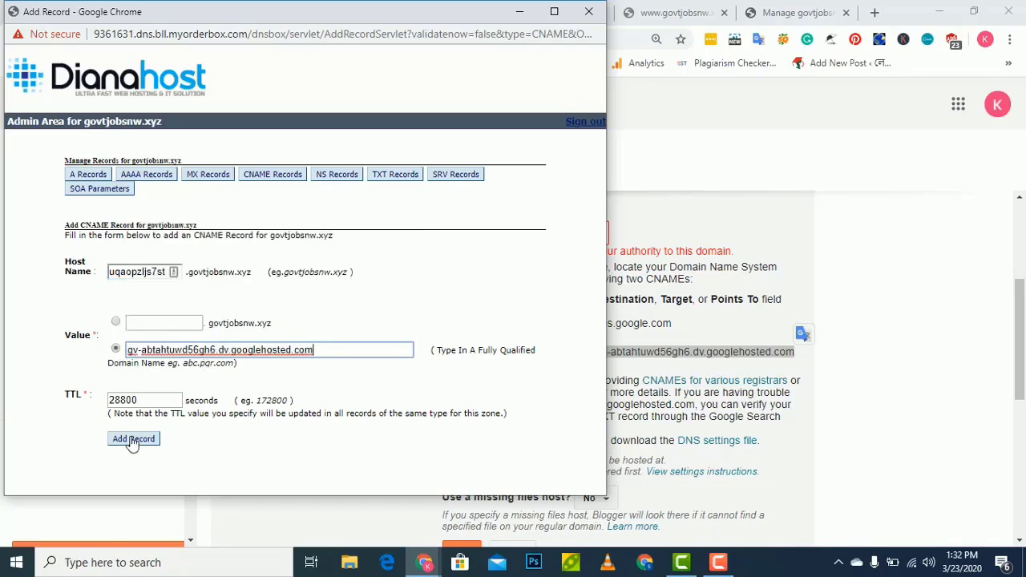
click(133, 440)
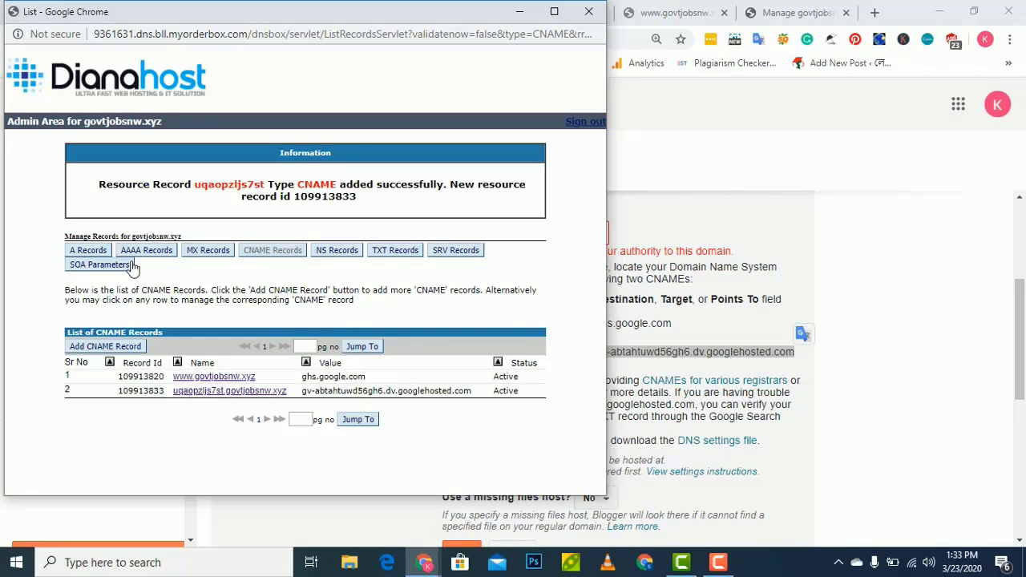
Open a blank A-record form for govtjobsnw.xyz, then return to Blogger's third-party domain settings
click(89, 251)
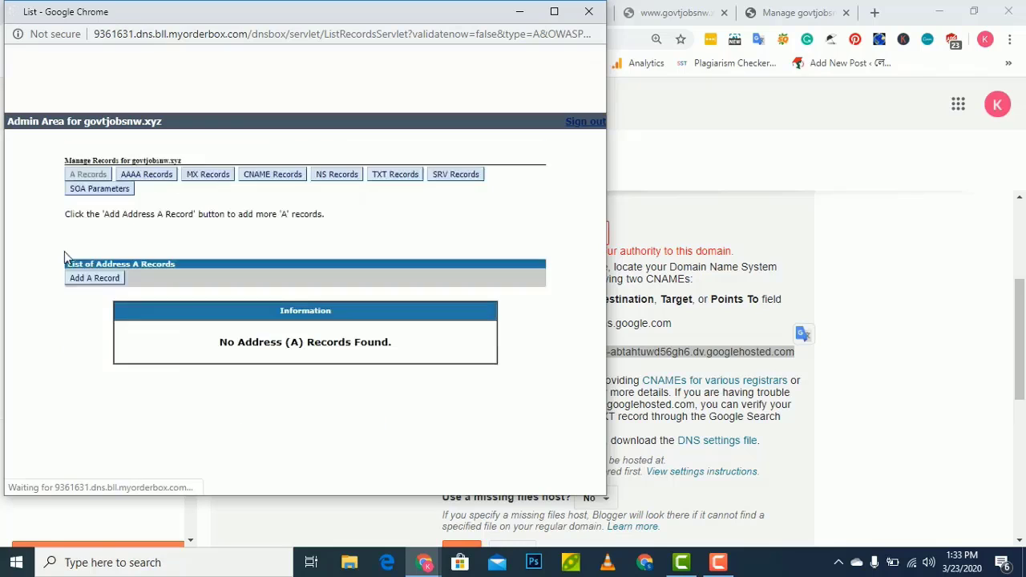
click(110, 279)
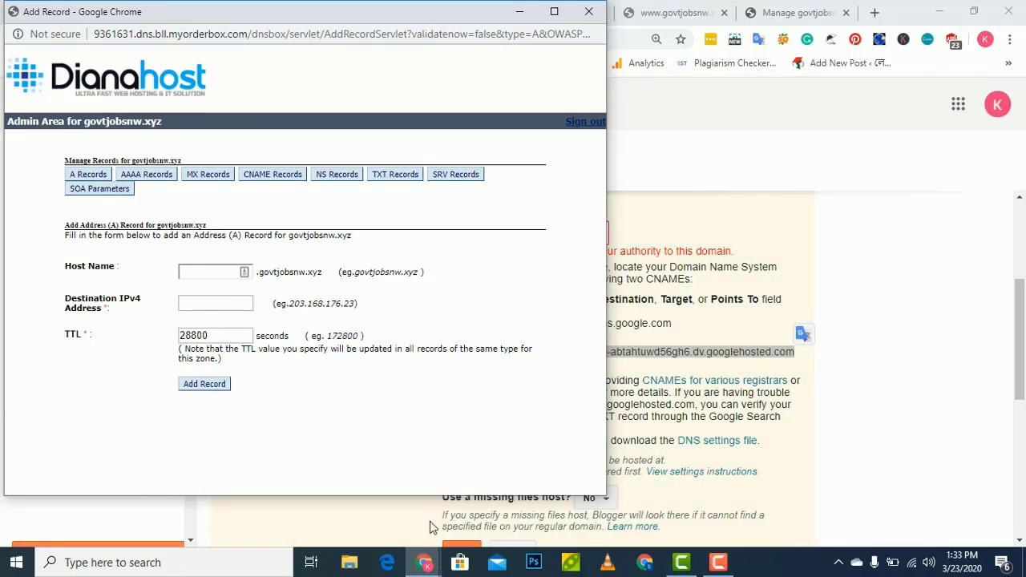
mouse_move(425, 565)
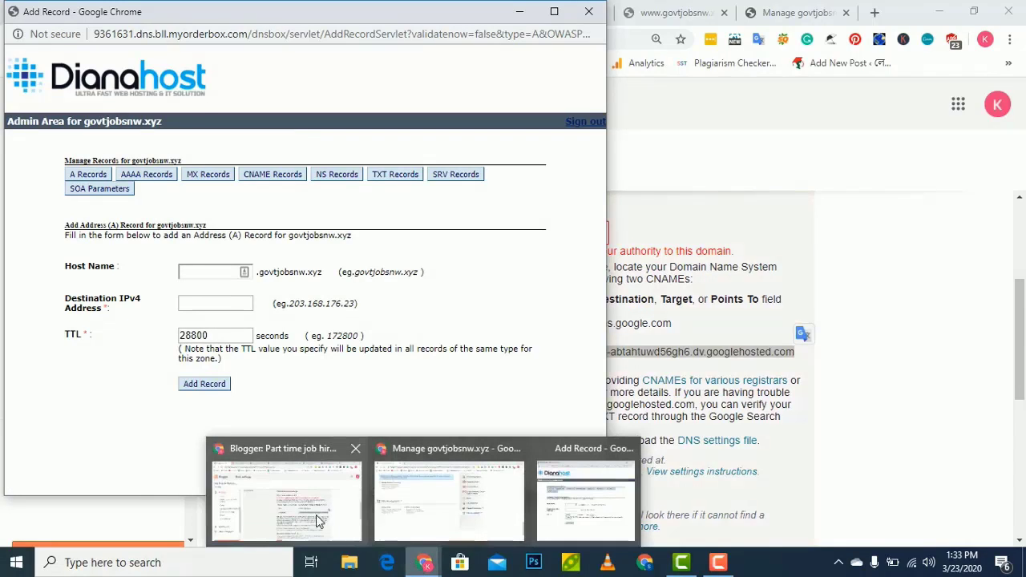
click(316, 521)
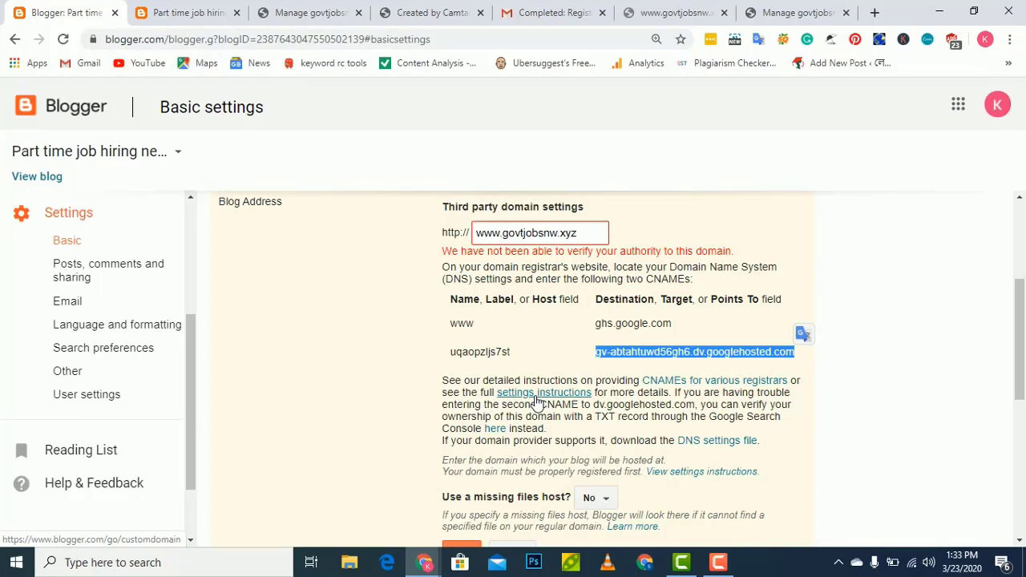
Open Blogger's custom domain help article and select the first Google IP, 216.239.32.21
click(535, 397)
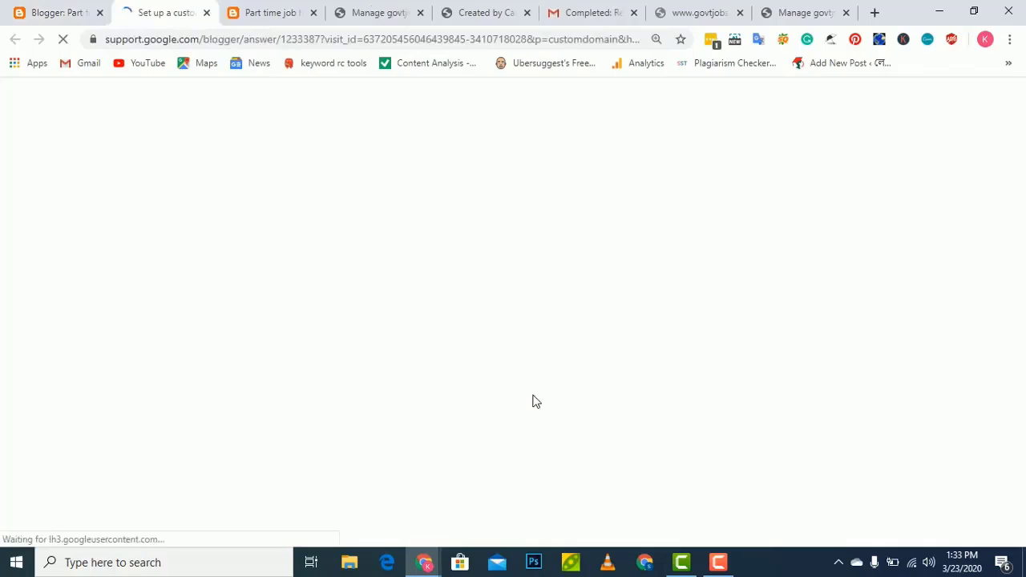
scroll(257, 289, down, 7)
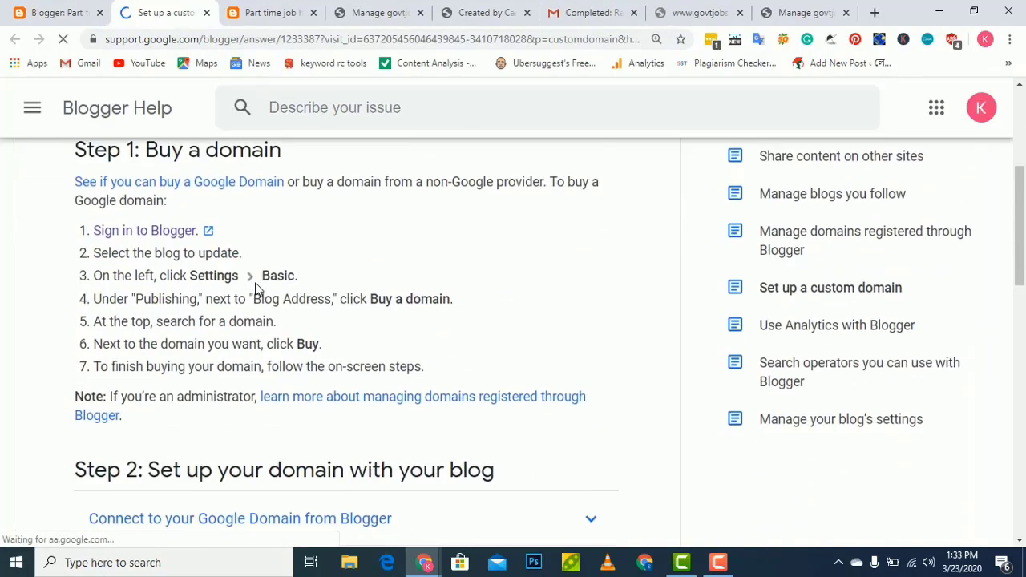
scroll(256, 288, down, 3)
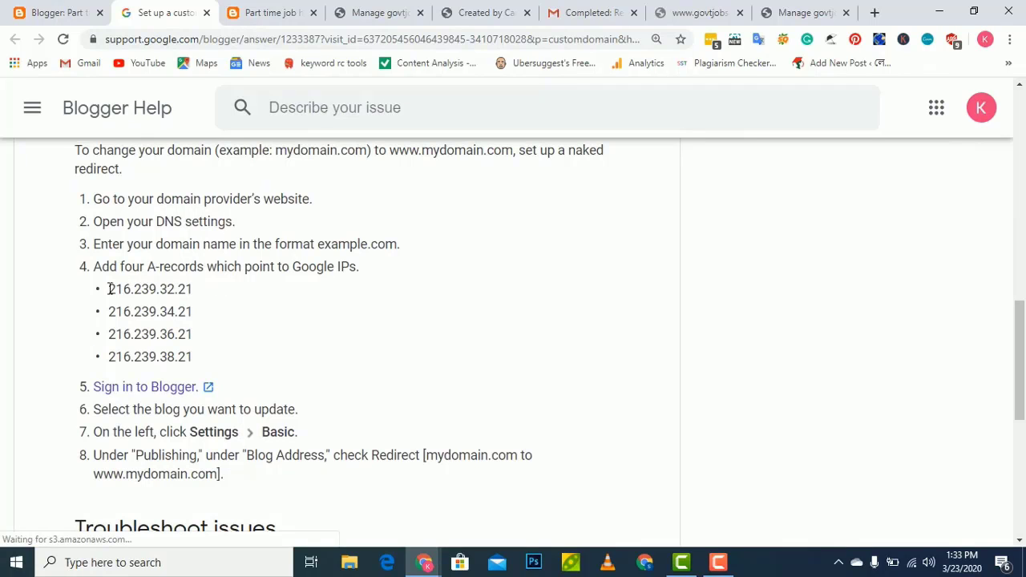
drag(110, 293, 224, 298)
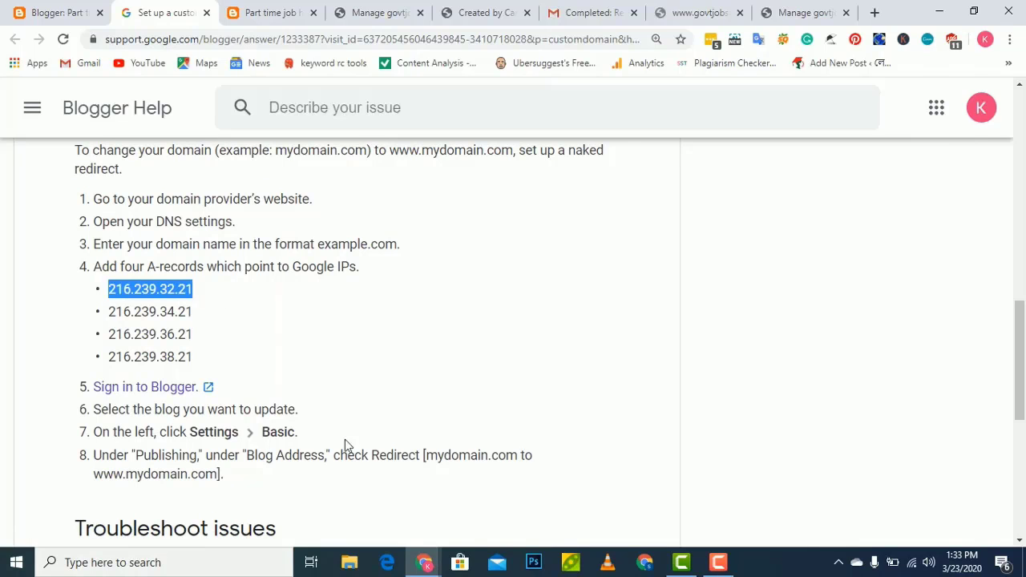
mouse_move(427, 563)
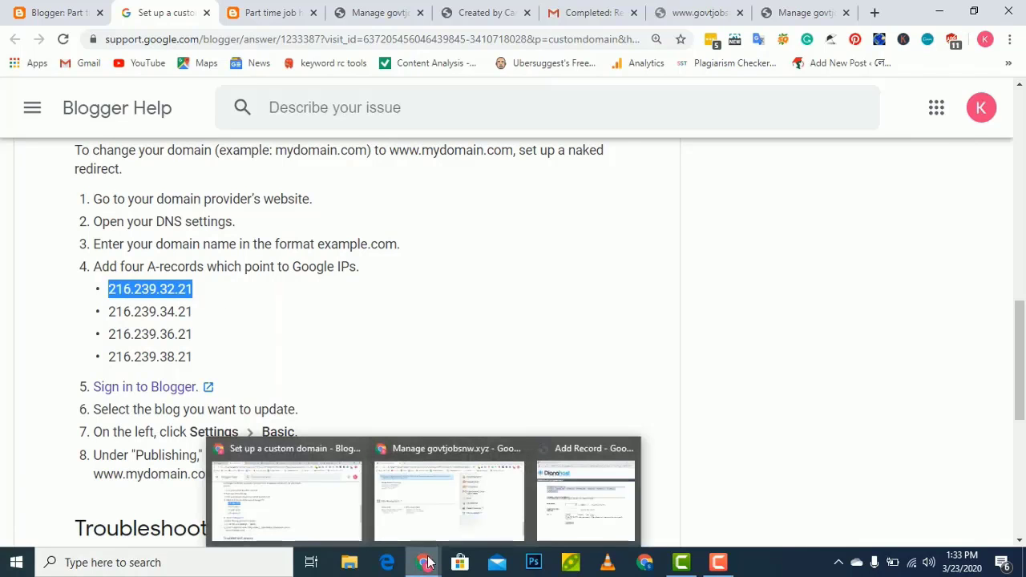
Add the first A record for govtjobsnw.xyz pointing to 216.239.32.21
click(557, 517)
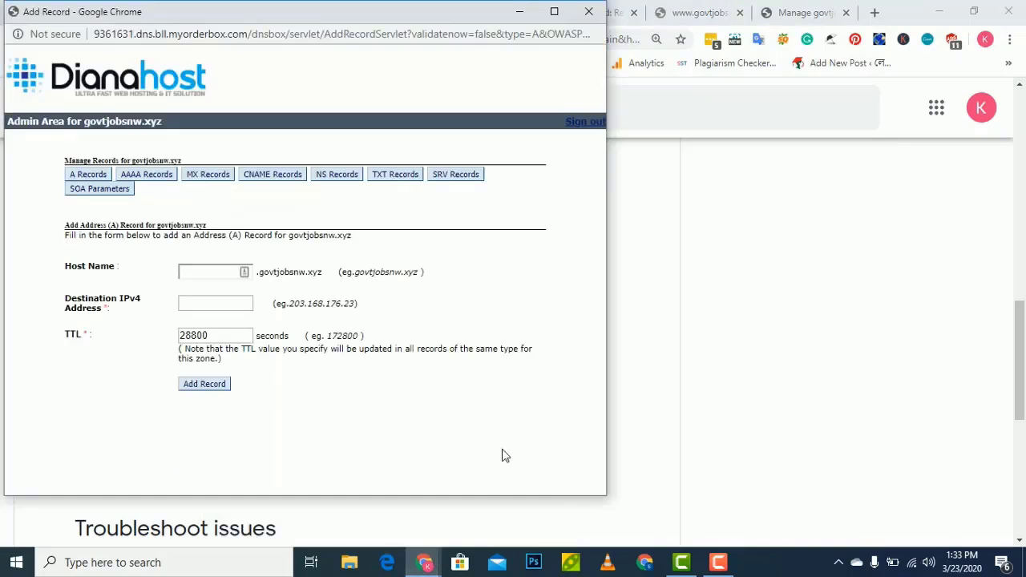
click(186, 270)
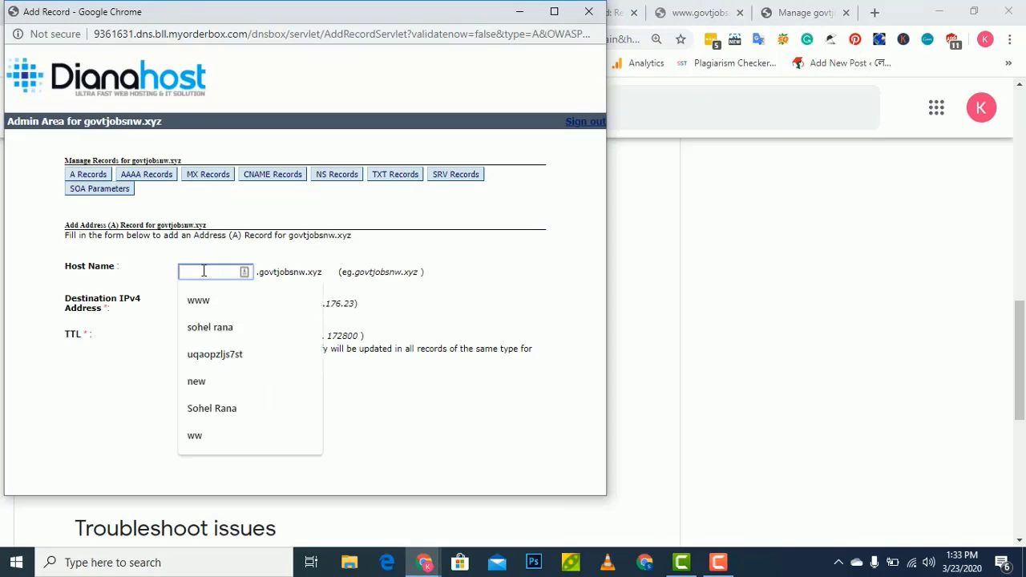
click(149, 290)
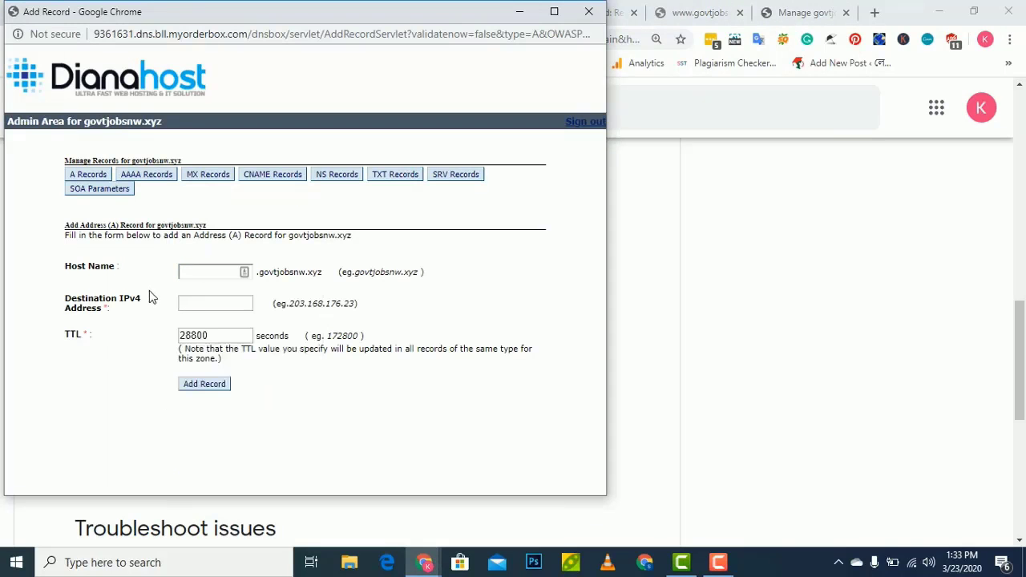
click(216, 308)
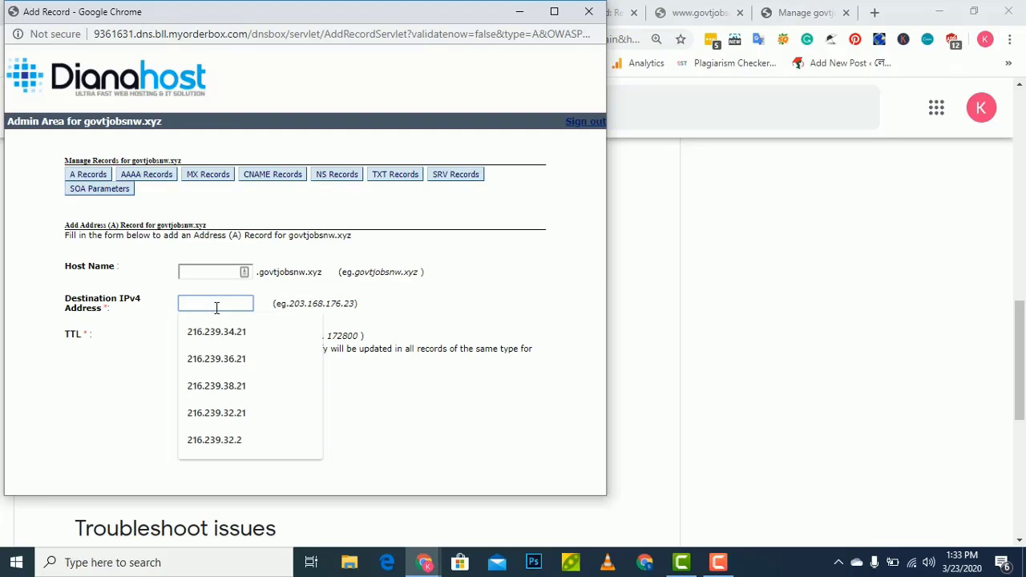
key(Down)
key(Down)
key(Down)
key(Down)
key(Return)
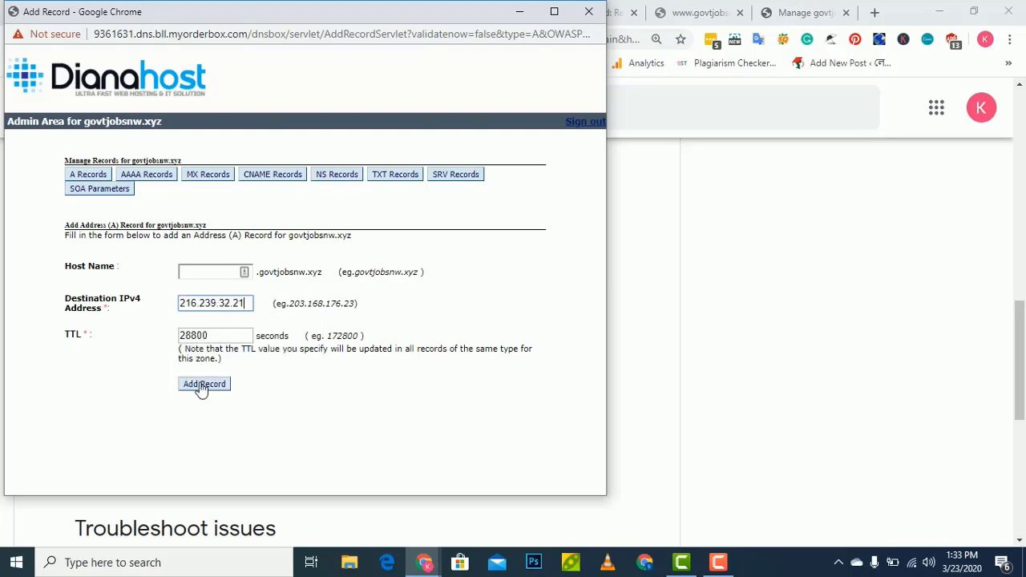
click(202, 386)
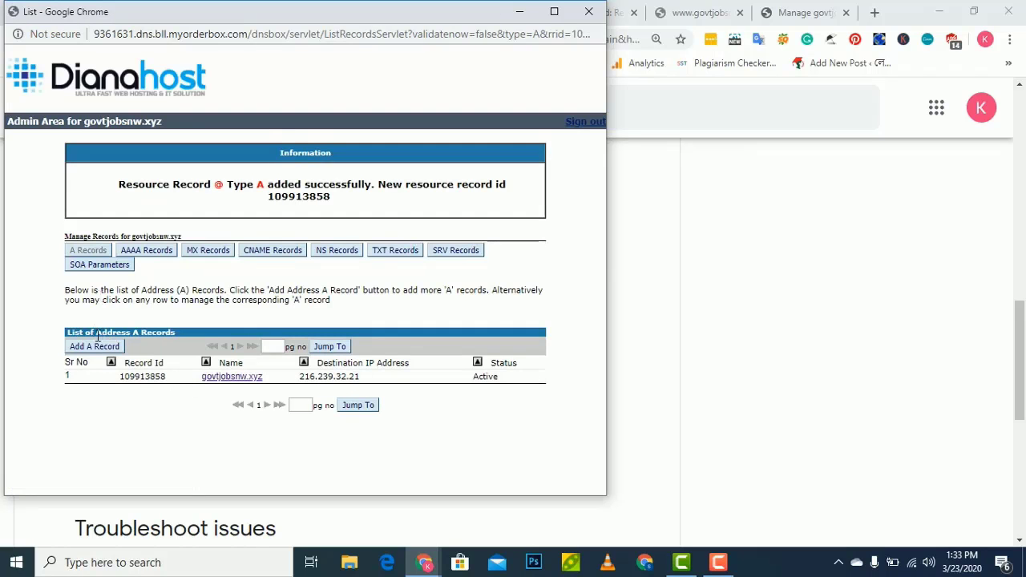
Add a second A record with destination 216.239.34.21, copied from the help page
click(96, 345)
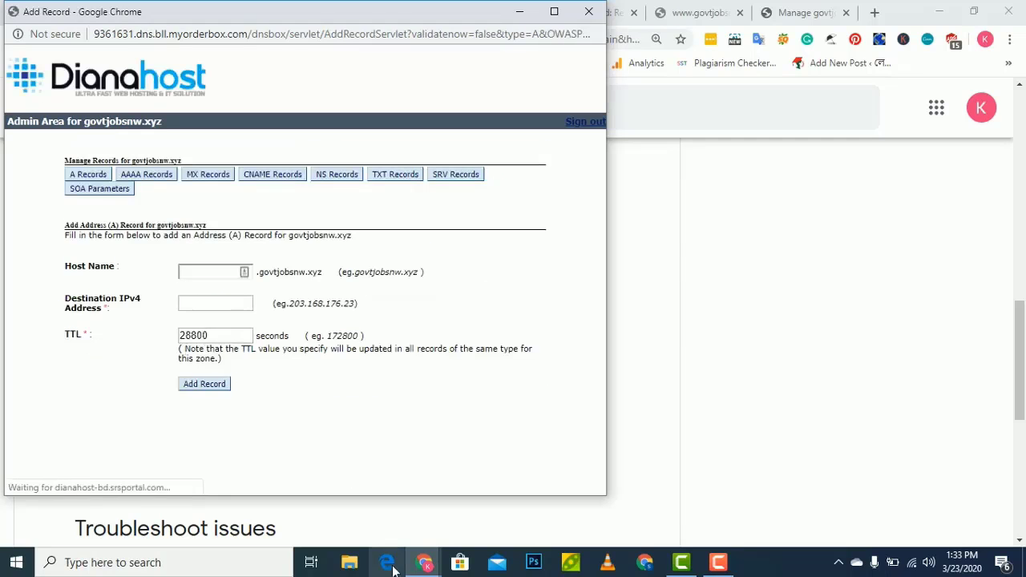
mouse_move(426, 563)
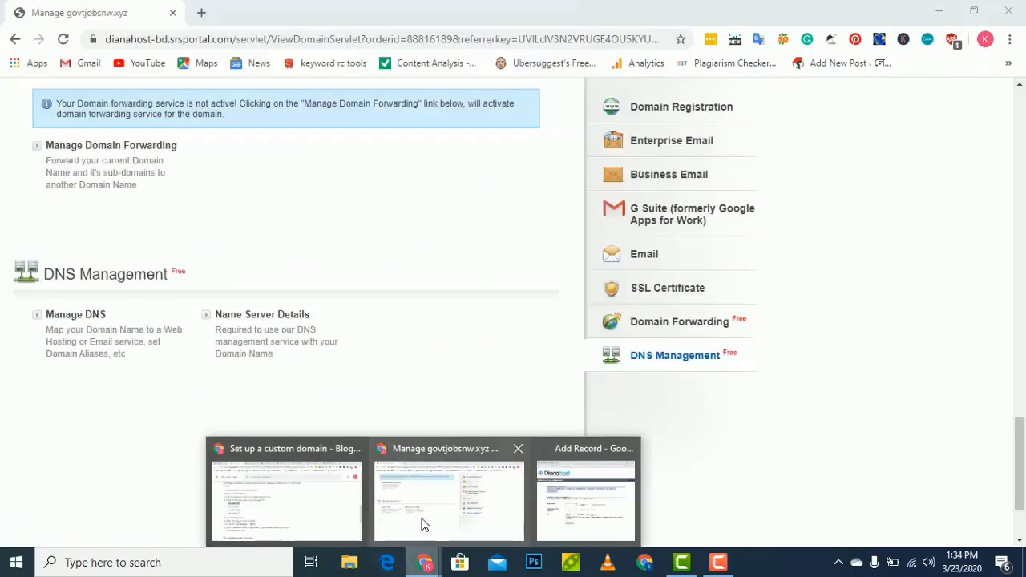
click(280, 509)
drag(97, 313, 194, 312)
key(ctrl+c)
key(alt+Tab)
click(188, 302)
key(ctrl+v)
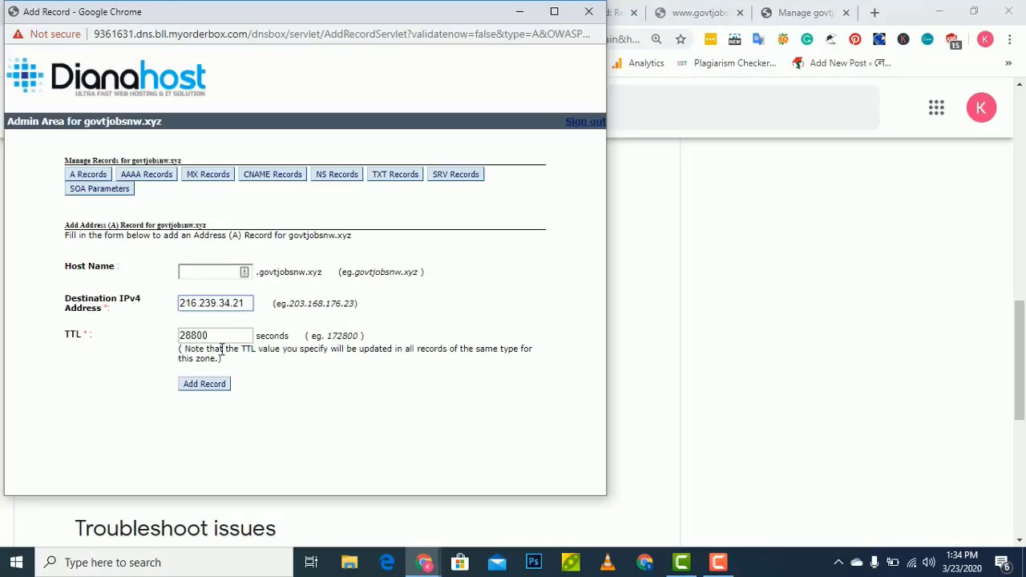
key(Return)
Add a third A record pointing to 216.239.36.21
click(95, 347)
click(287, 522)
drag(108, 331, 196, 333)
key(ctrl+c)
key(alt+Tab)
click(236, 303)
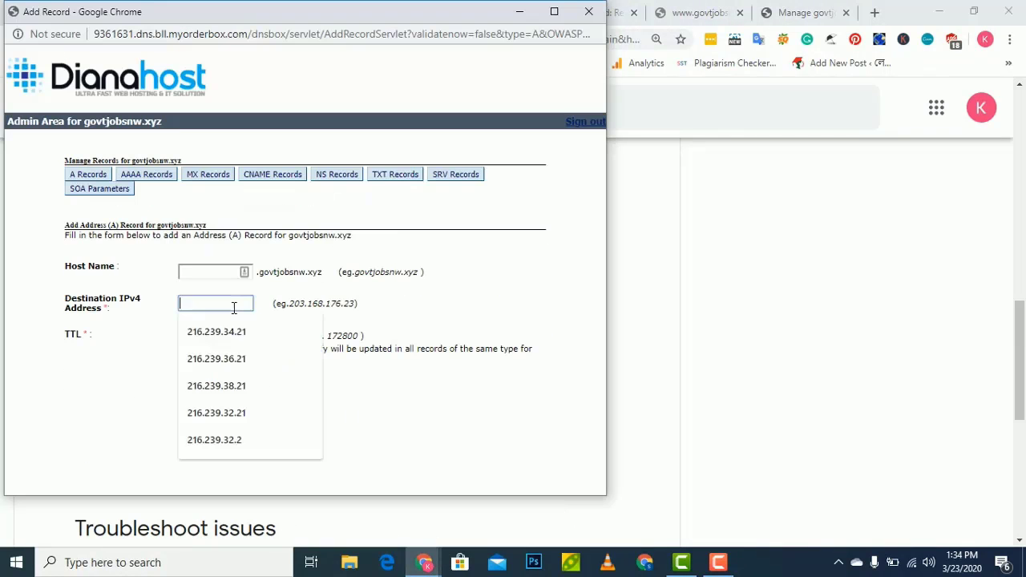
key(ctrl+v)
key(Return)
Add a fourth A record pointing to 216.239.38.21
click(95, 346)
click(286, 522)
drag(107, 358, 196, 359)
key(ctrl+c)
key(alt+Tab)
click(212, 303)
key(ctrl+v)
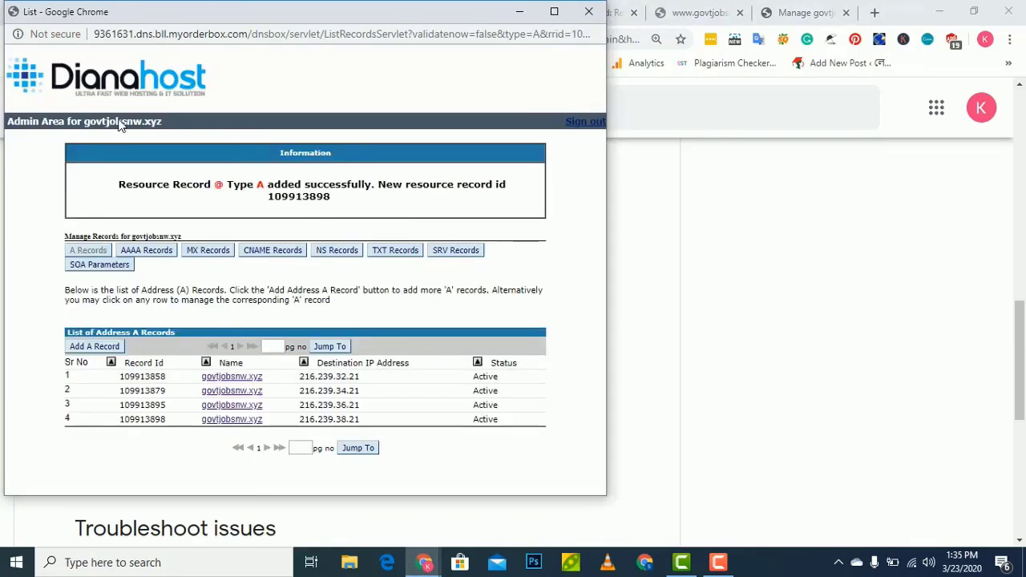
click(587, 13)
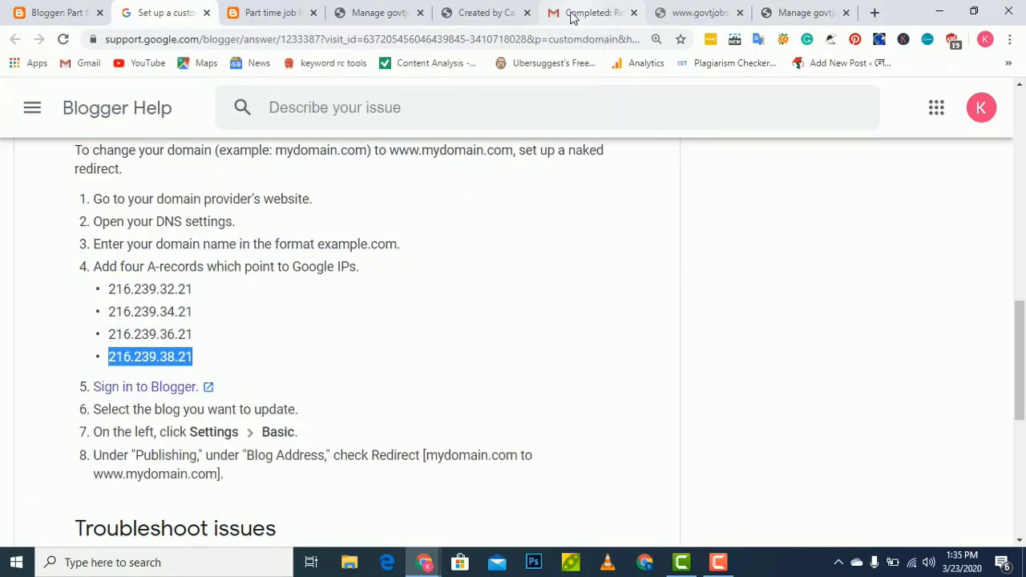
click(55, 16)
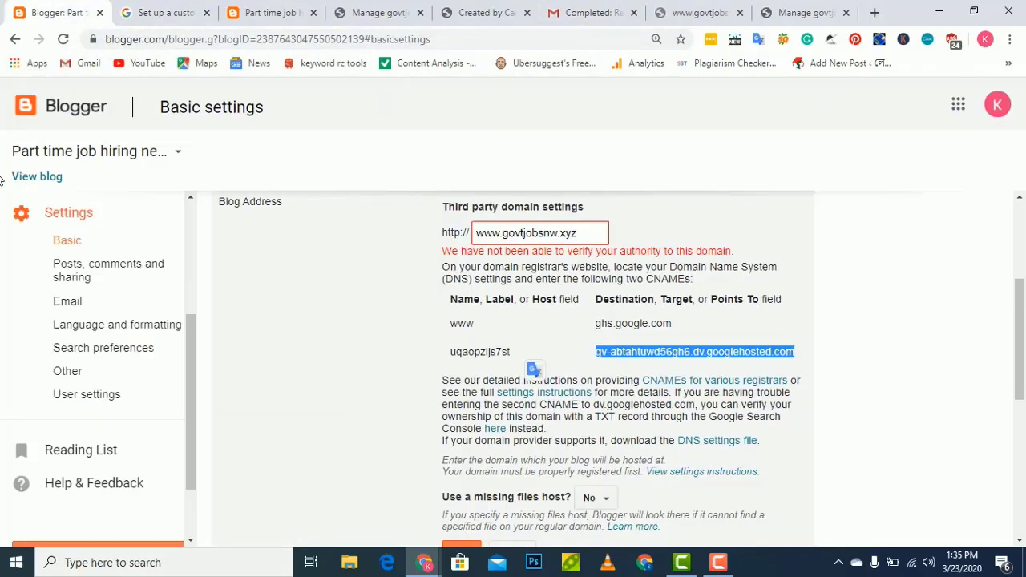
scroll(531, 366, down, 3)
scroll(517, 349, up, 3)
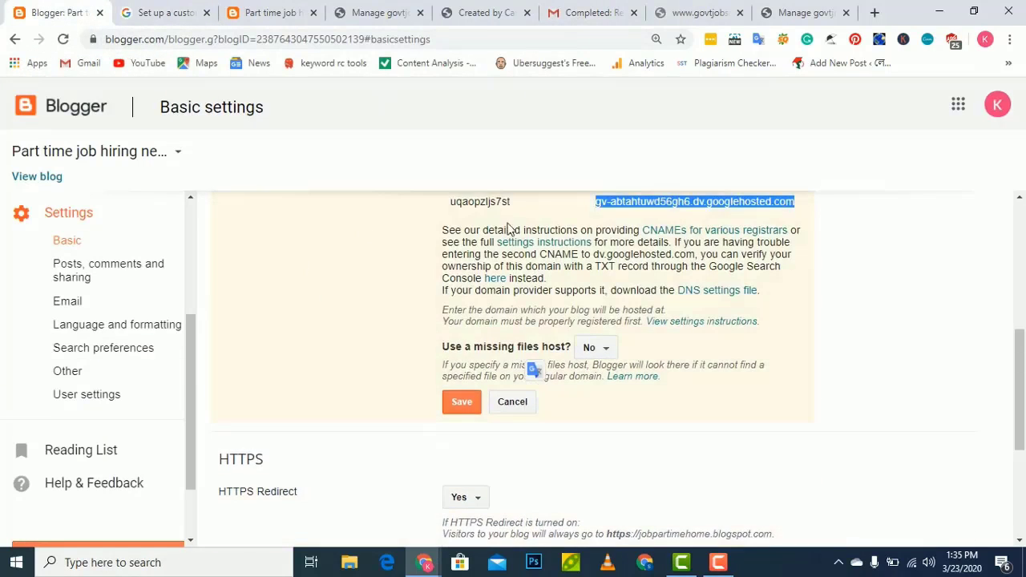
scroll(551, 401, down, 1)
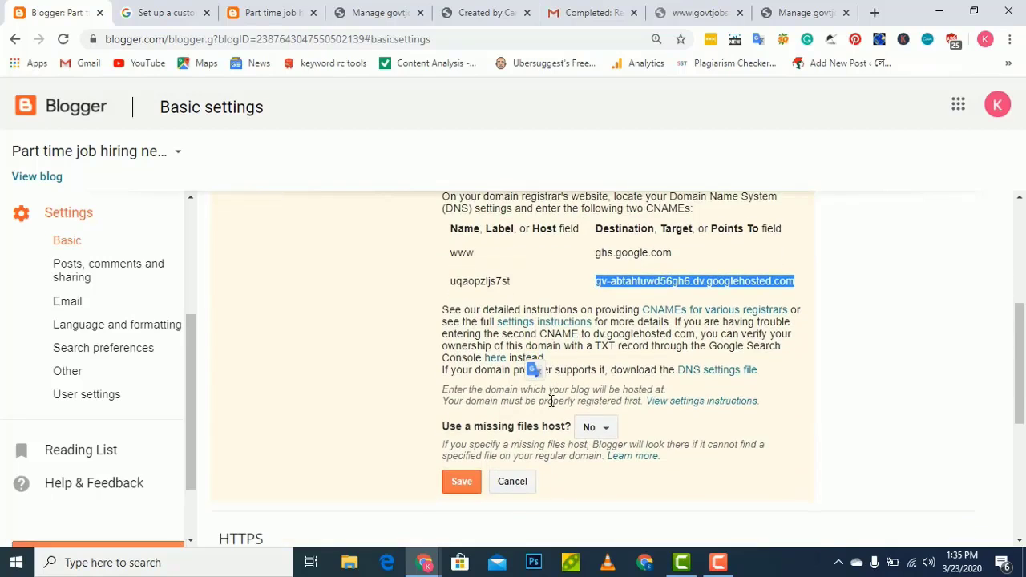
scroll(551, 401, down, 1)
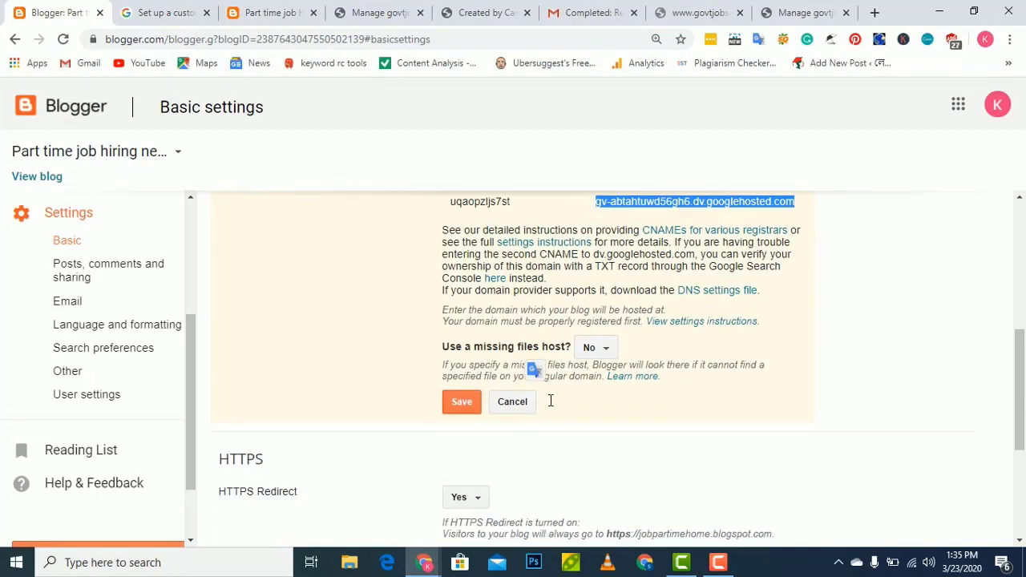
click(463, 402)
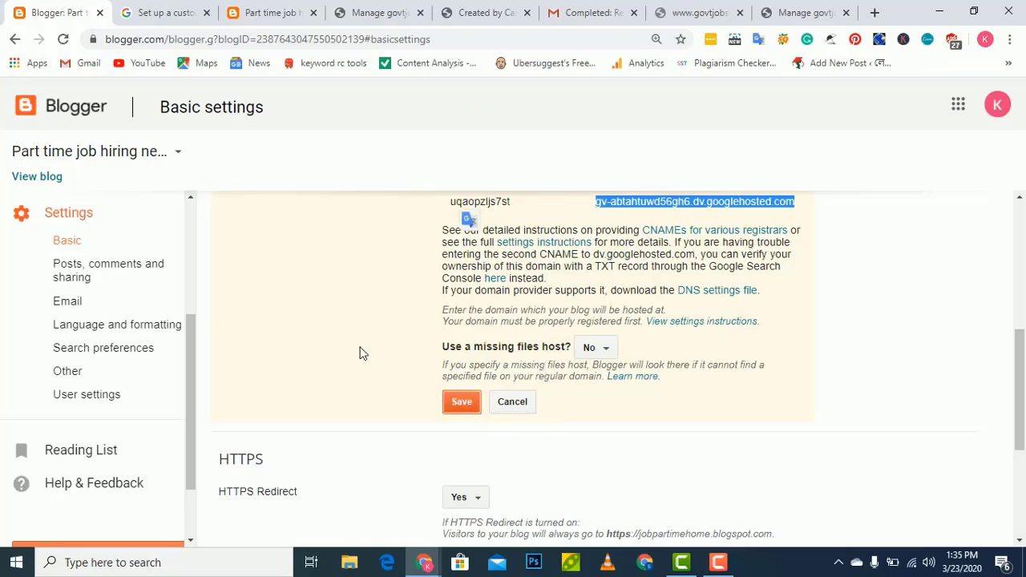
Open the Part time job hiring blog's All posts list
scroll(360, 353, up, 2)
scroll(360, 353, up, 3)
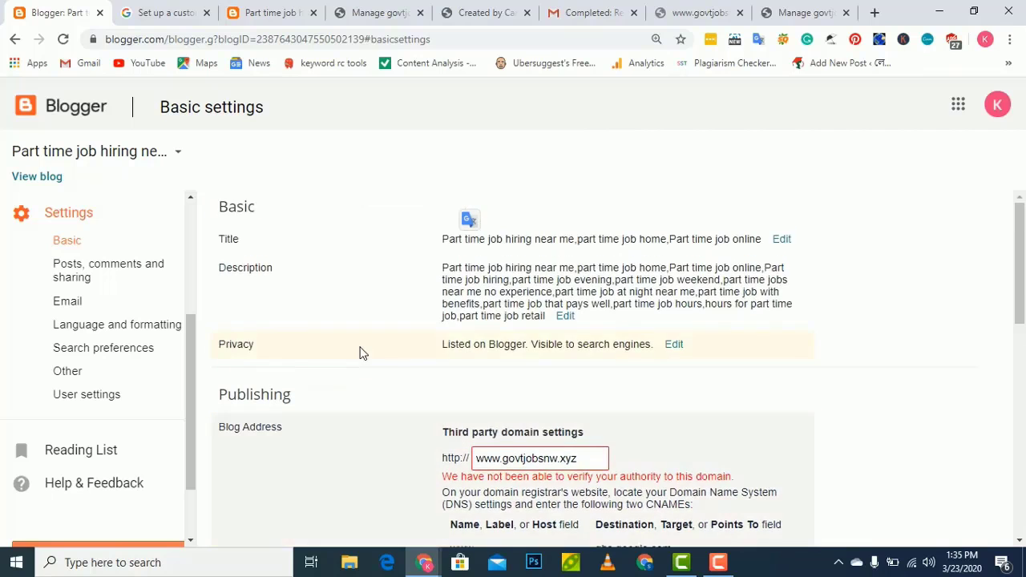
scroll(881, 393, down, 3)
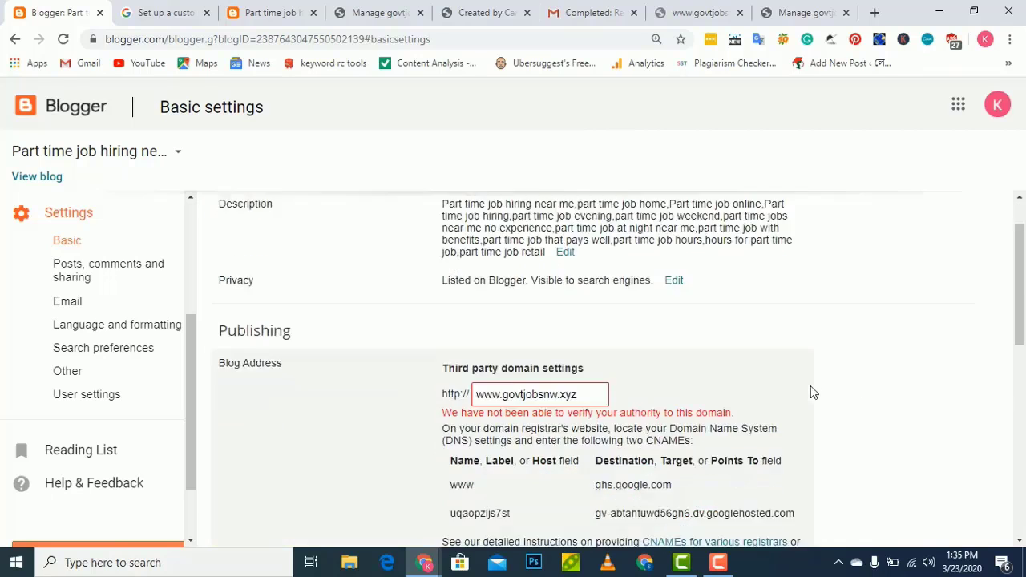
scroll(433, 450, down, 3)
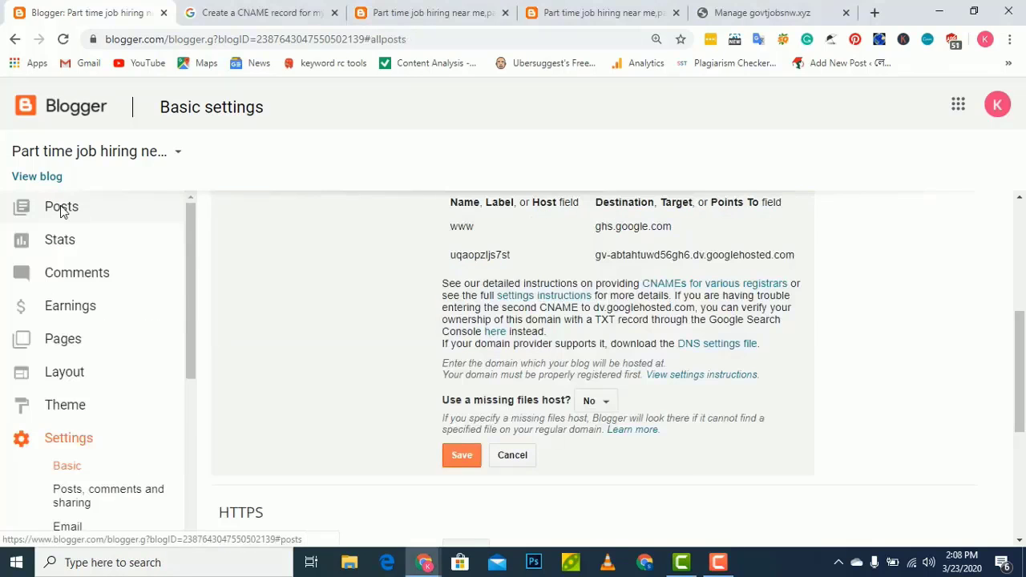
click(62, 210)
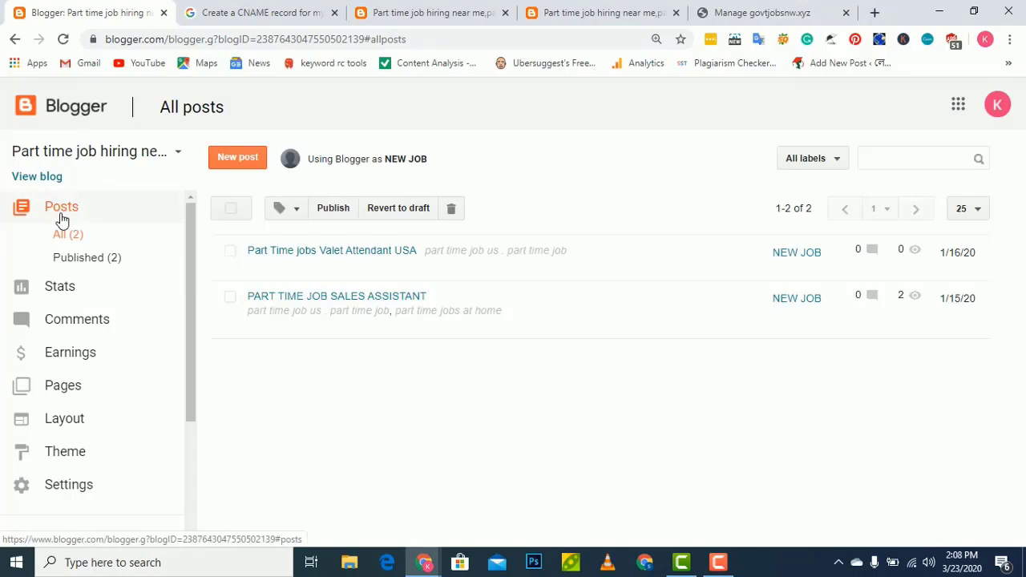
Go to the blog's Basic settings by way of the Stats overview
click(78, 293)
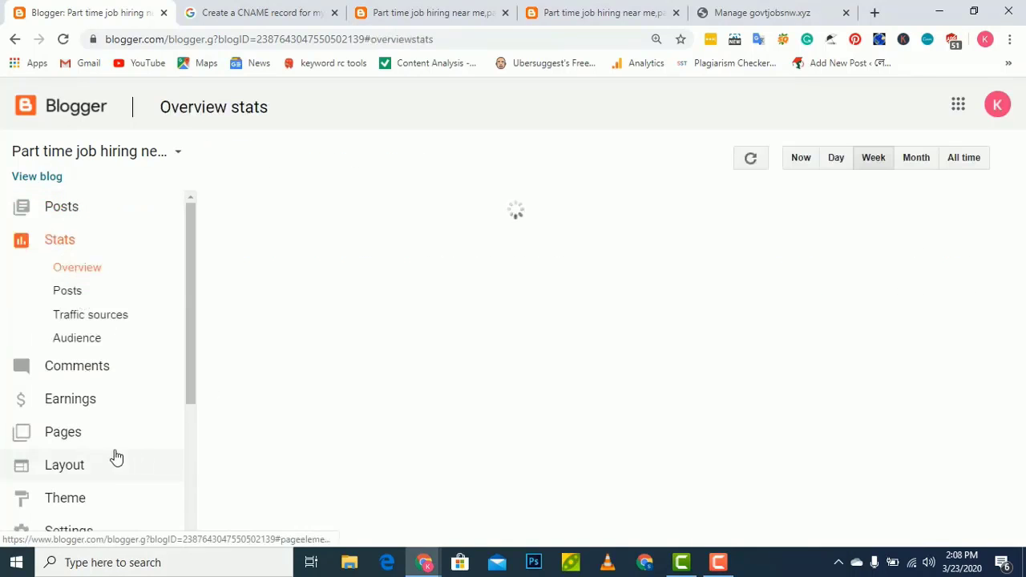
scroll(96, 489, down, 1)
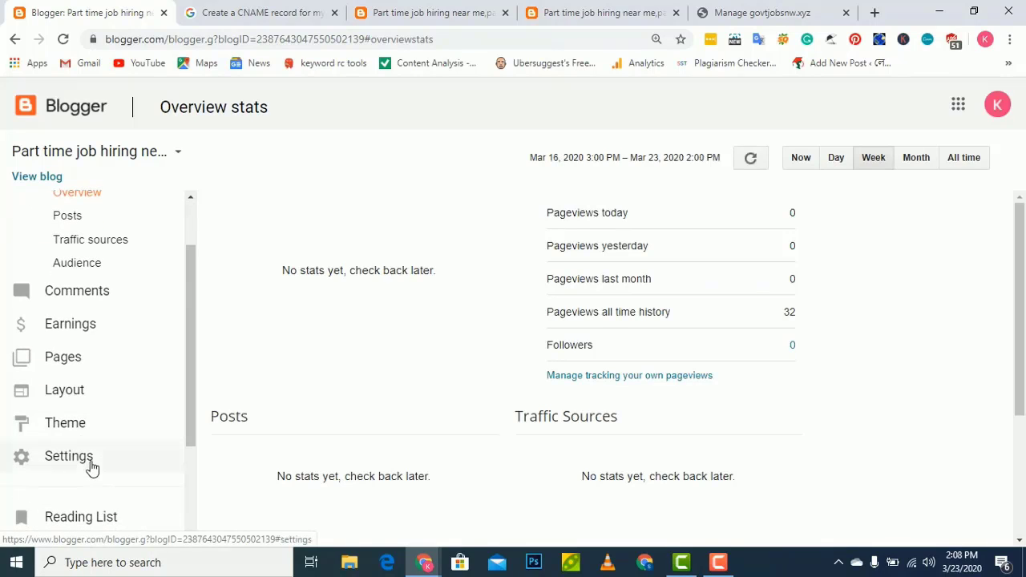
click(88, 461)
scroll(585, 422, down, 1)
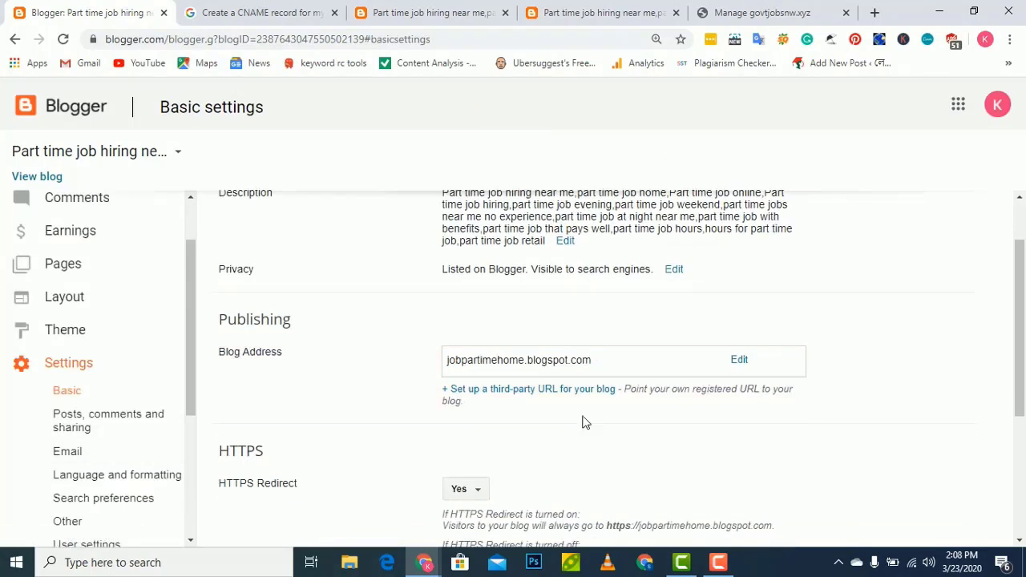
click(482, 390)
scroll(571, 384, down, 1)
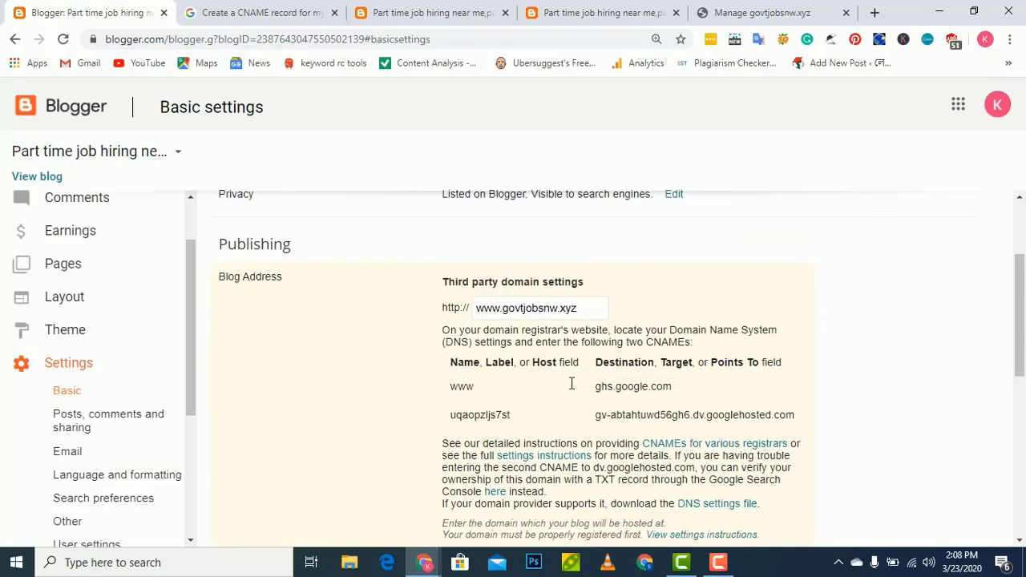
scroll(572, 384, down, 1)
scroll(472, 469, down, 1)
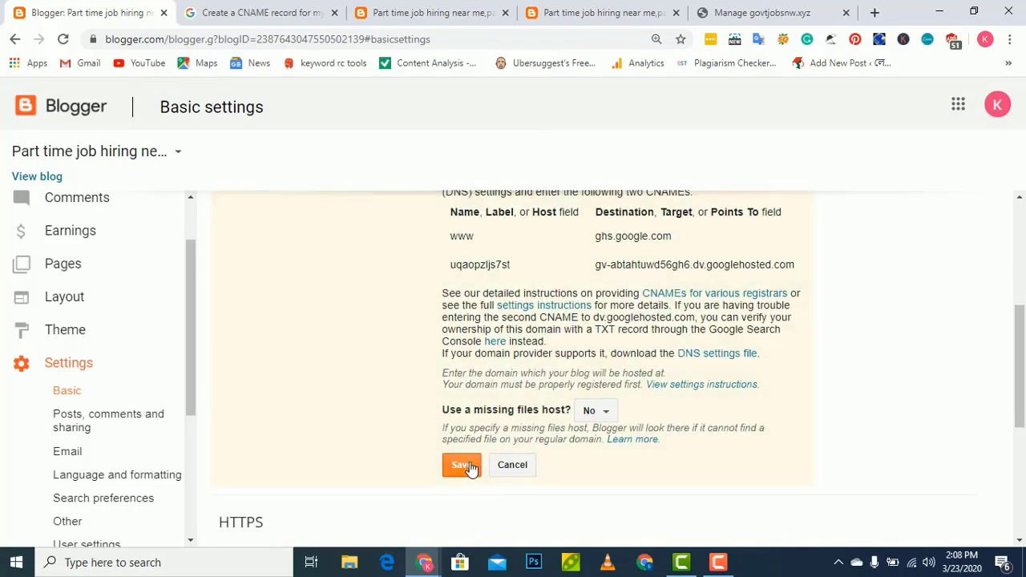
click(462, 465)
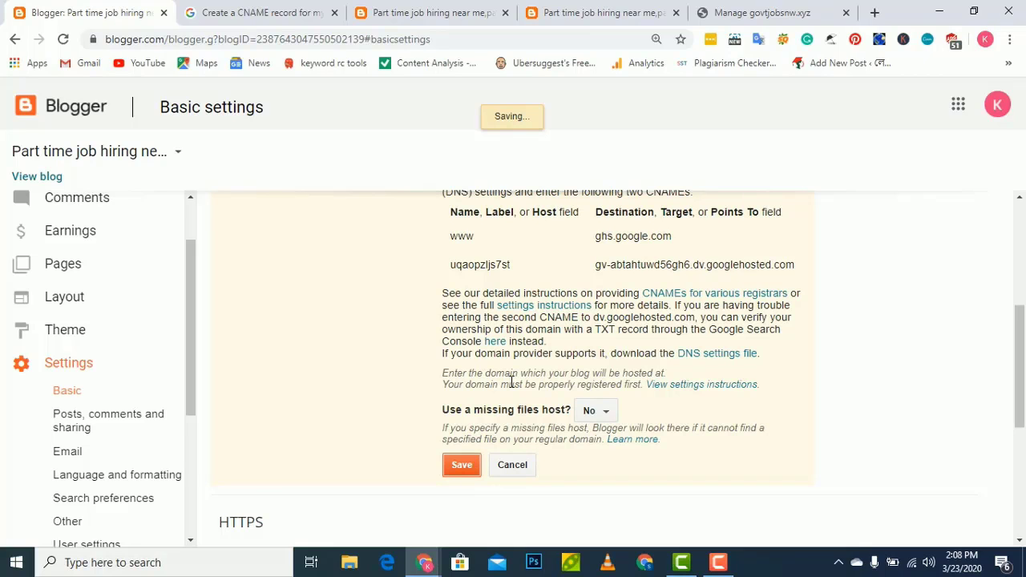
mouse_move(719, 562)
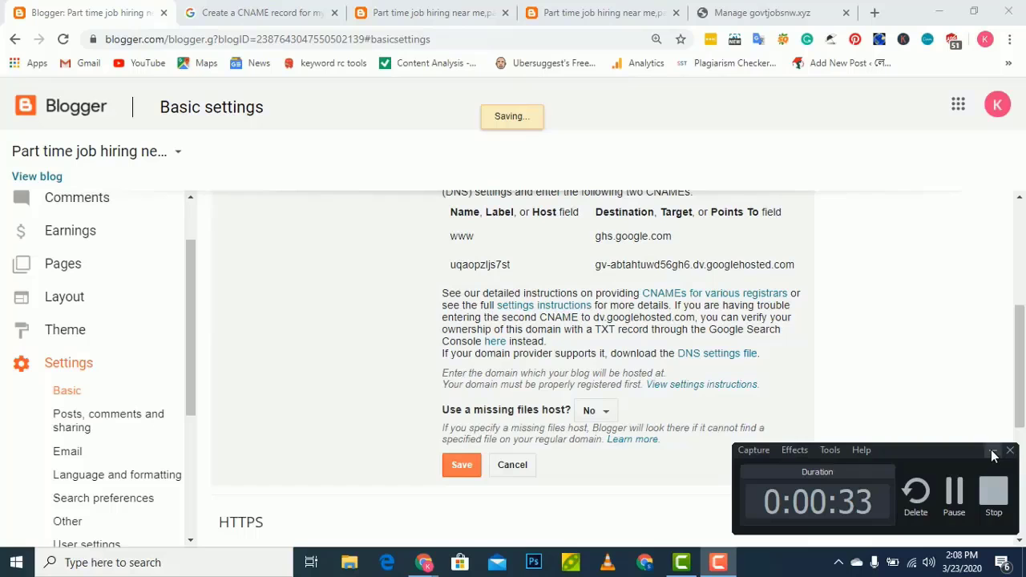
click(993, 450)
scroll(600, 382, up, 3)
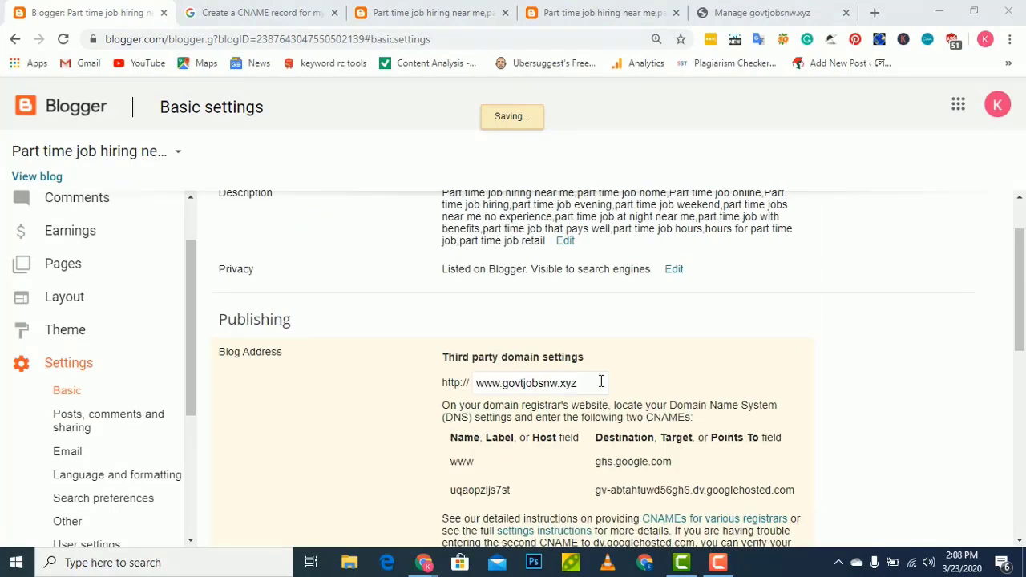
scroll(601, 382, down, 3)
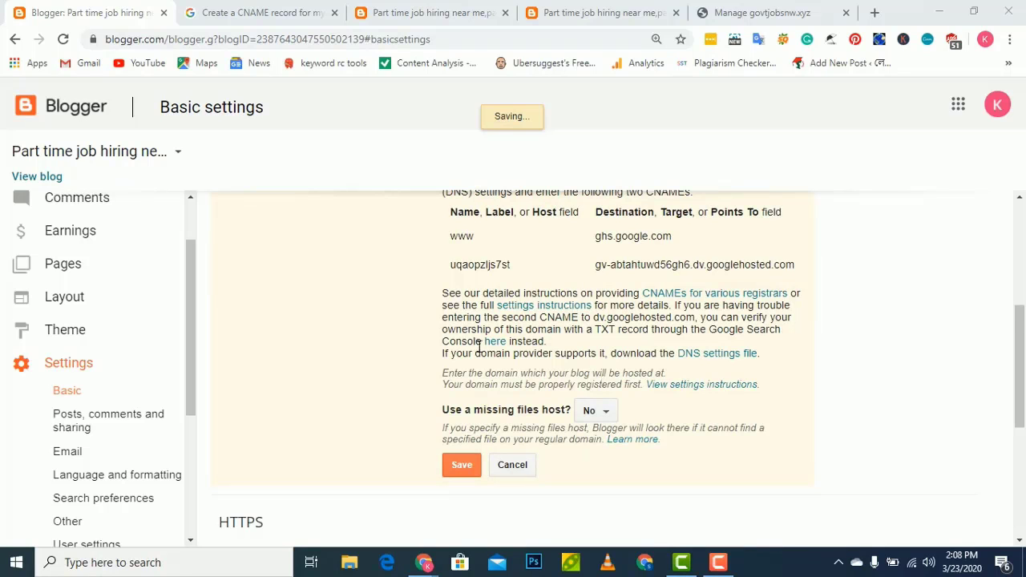
scroll(440, 365, down, 2)
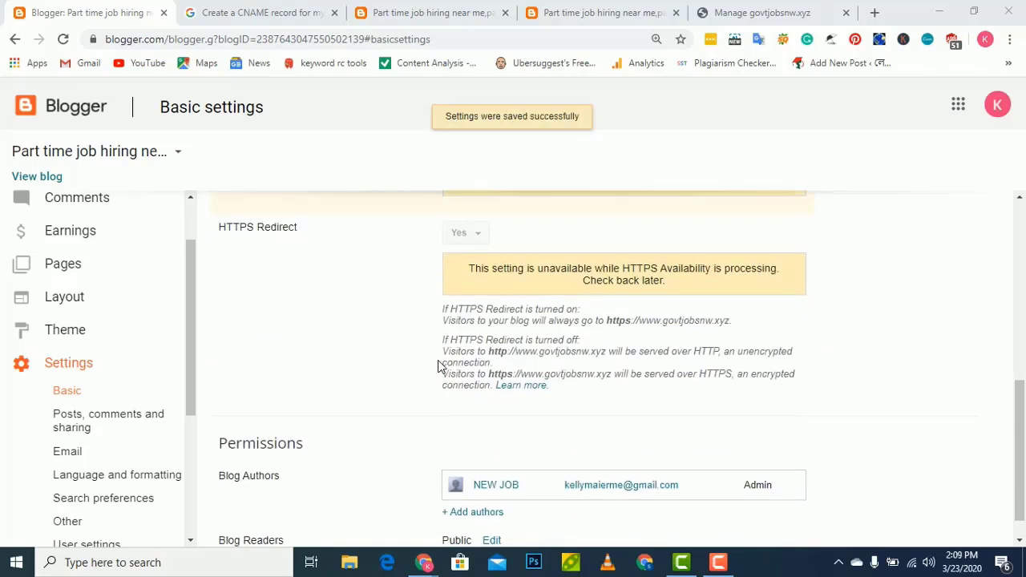
scroll(441, 365, up, 4)
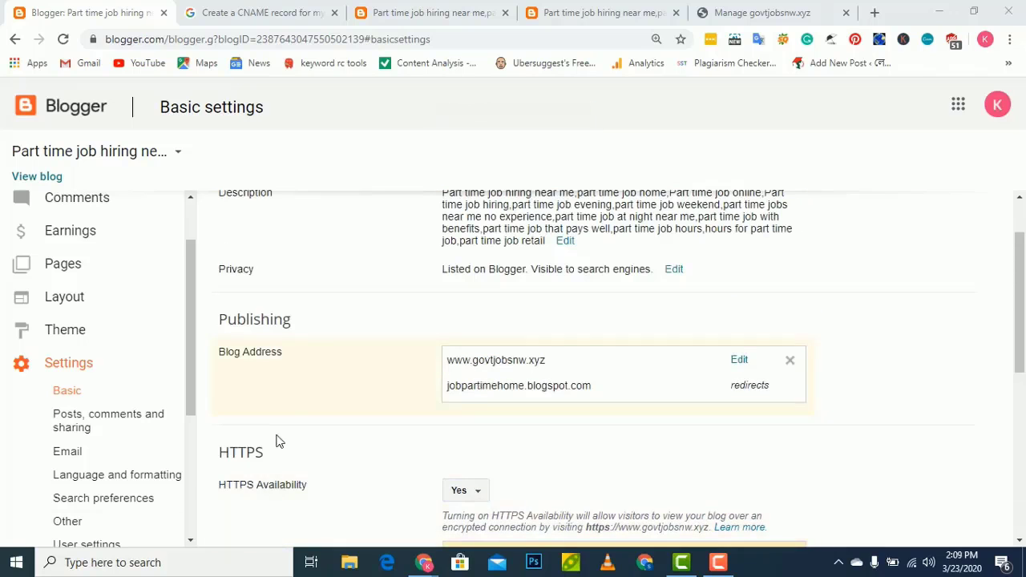
mouse_move(720, 571)
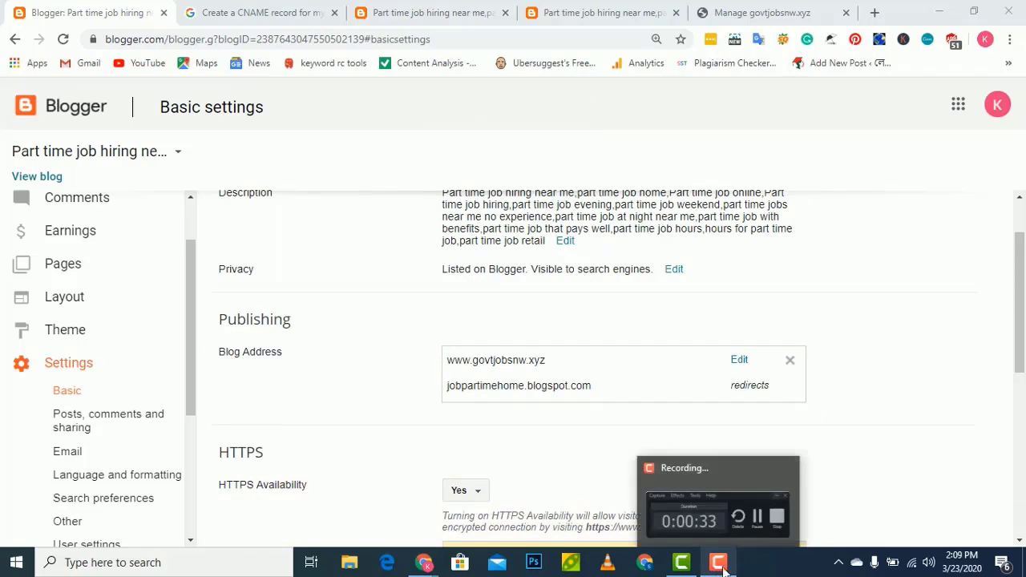
click(721, 522)
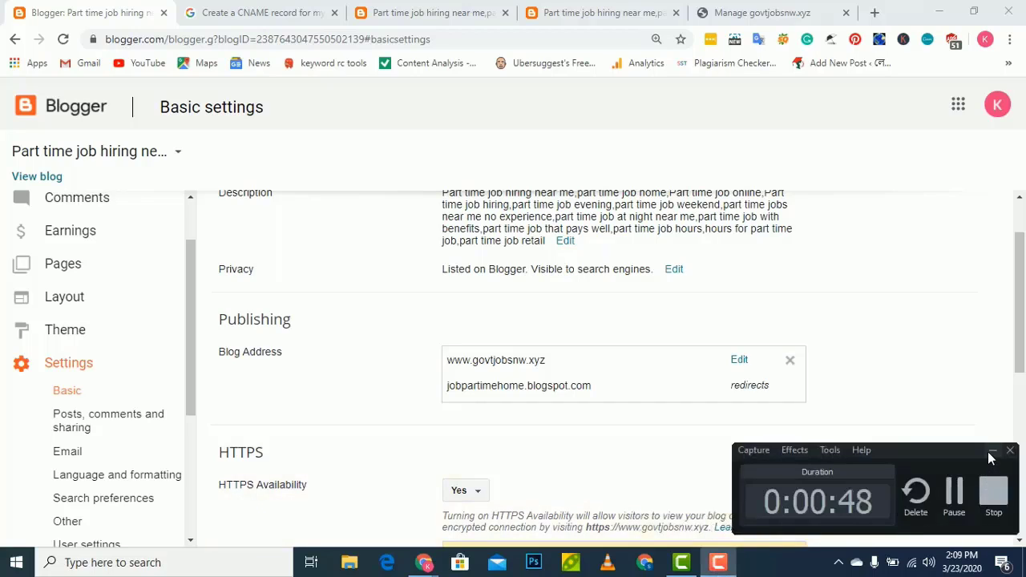
click(993, 451)
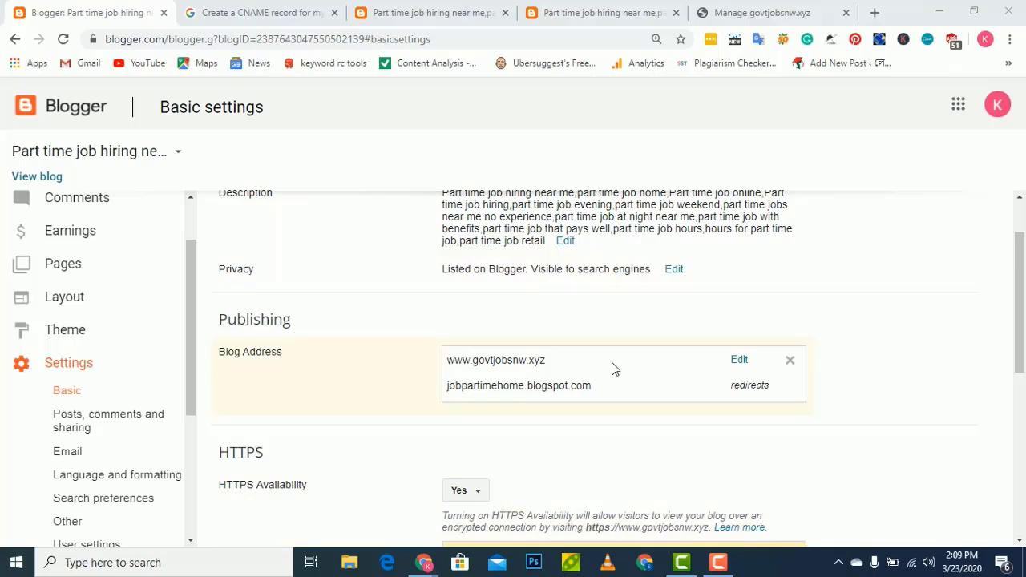
scroll(612, 368, down, 2)
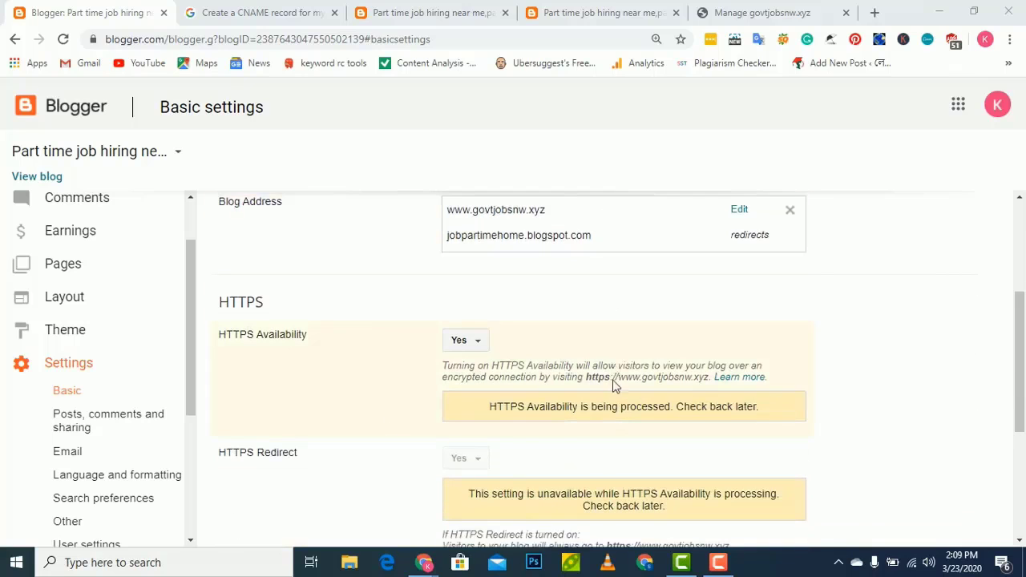
scroll(557, 353, up, 2)
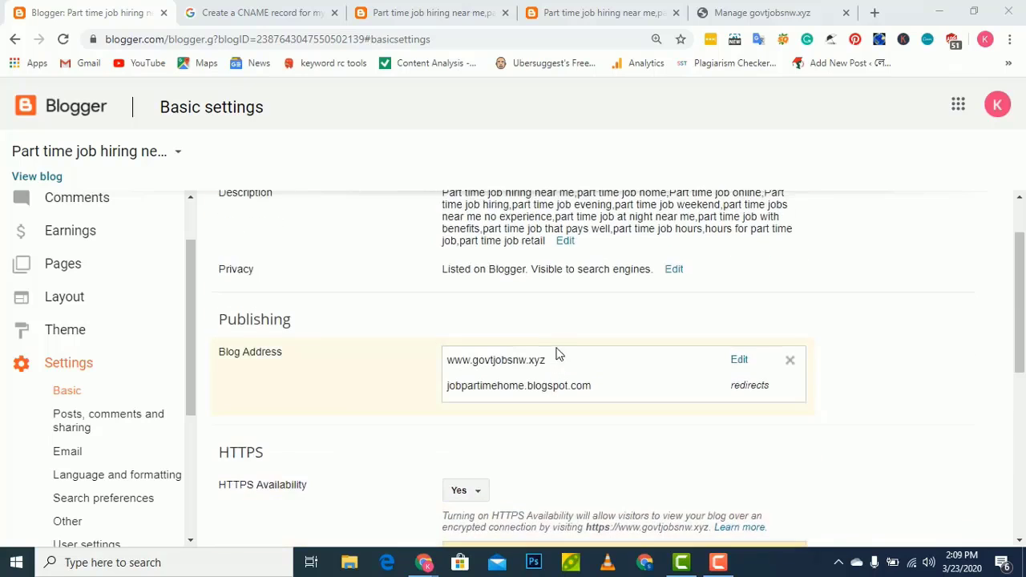
click(737, 362)
scroll(634, 406, down, 2)
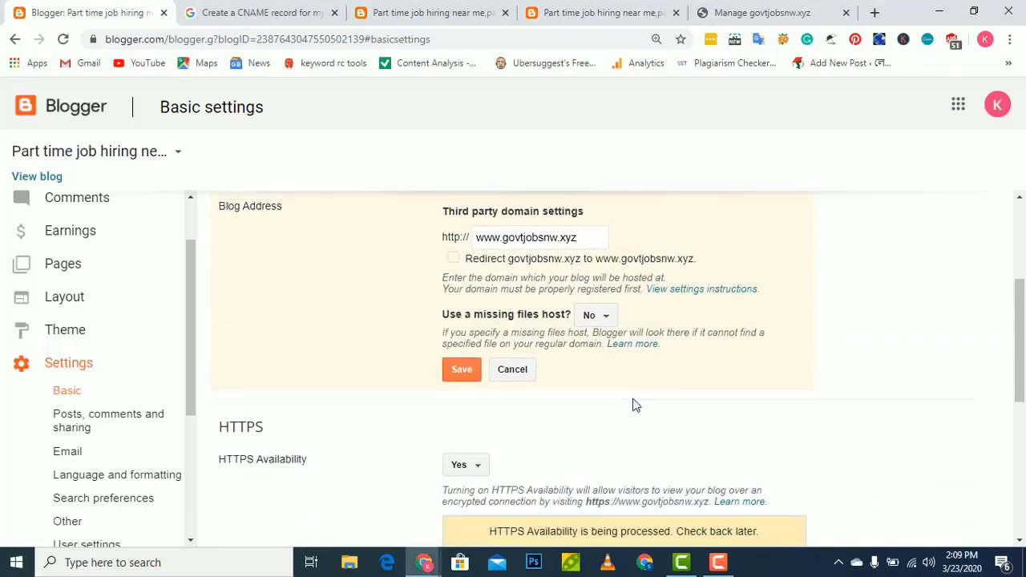
click(455, 257)
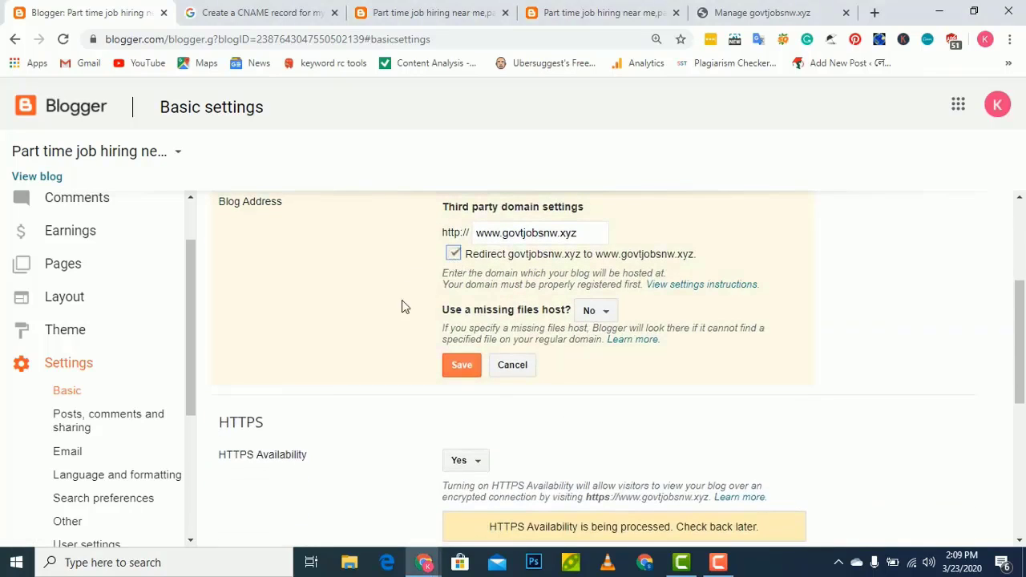
click(463, 367)
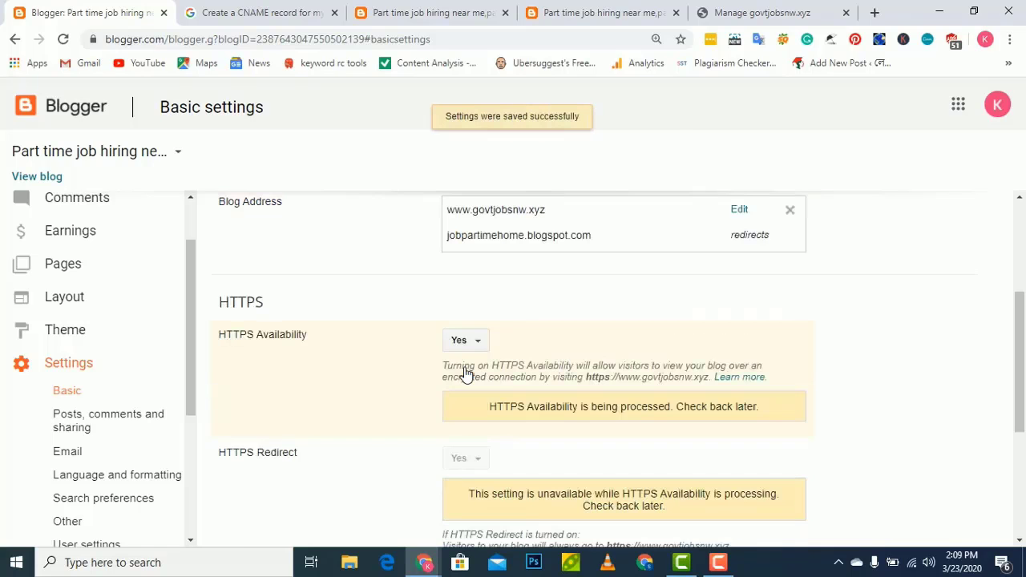
scroll(465, 373, down, 2)
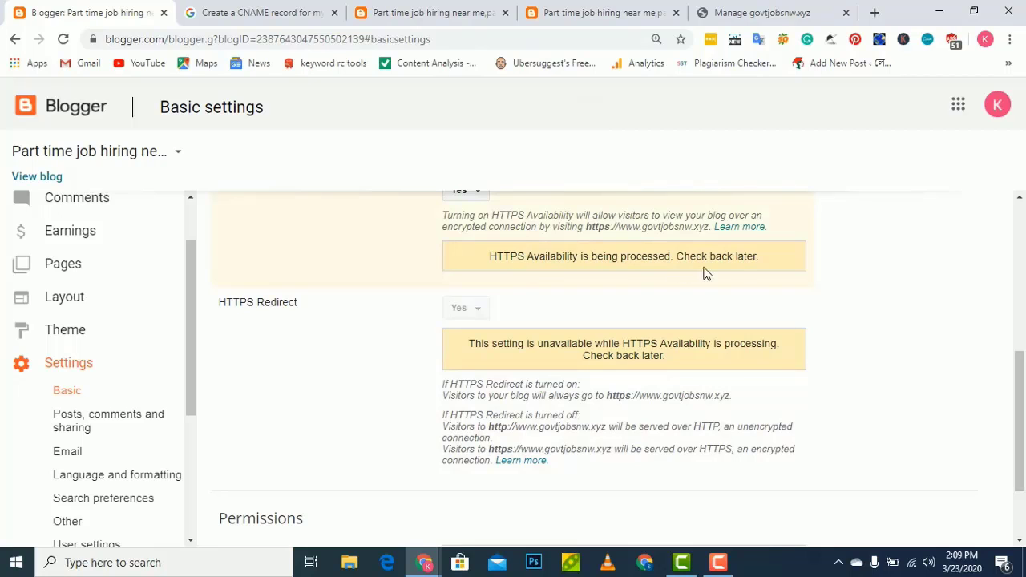
scroll(518, 321, up, 2)
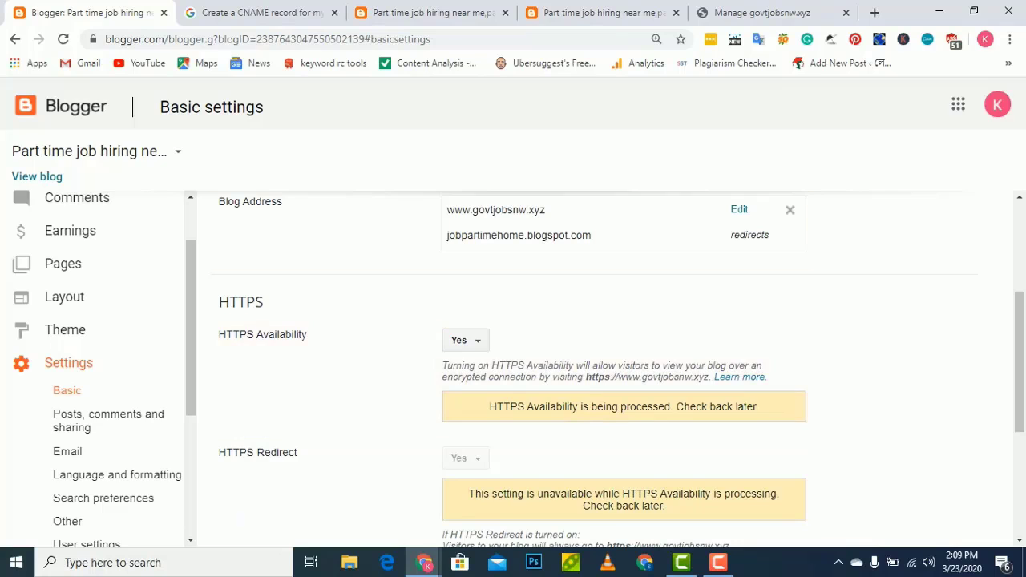
scroll(103, 218, up, 2)
click(20, 178)
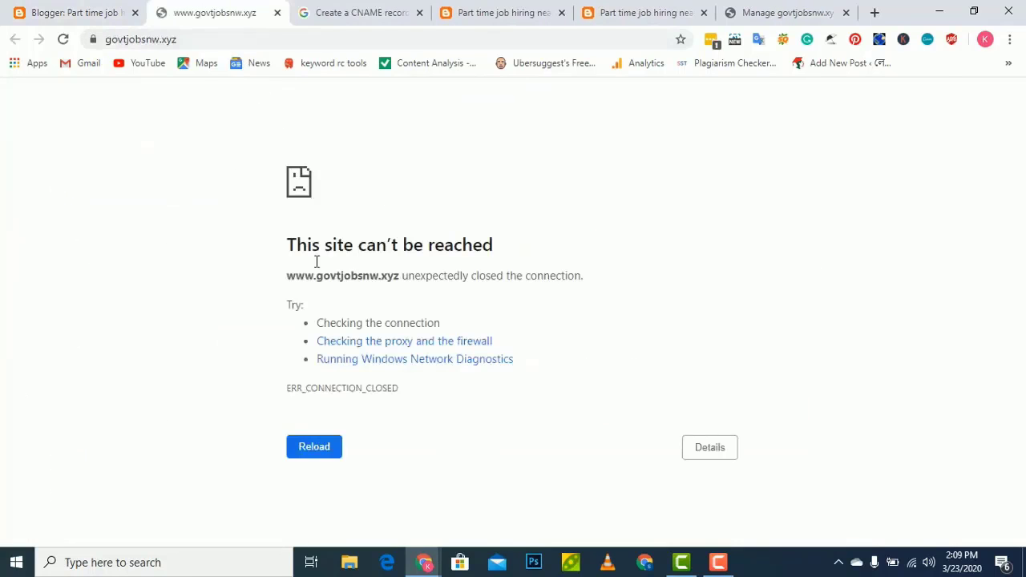
click(63, 17)
scroll(607, 451, down, 2)
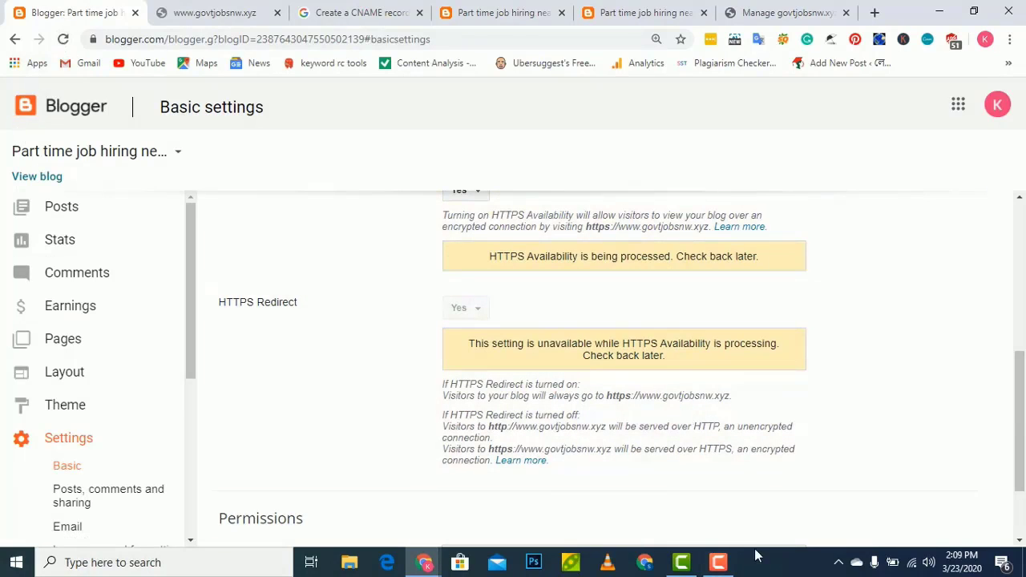
mouse_move(718, 564)
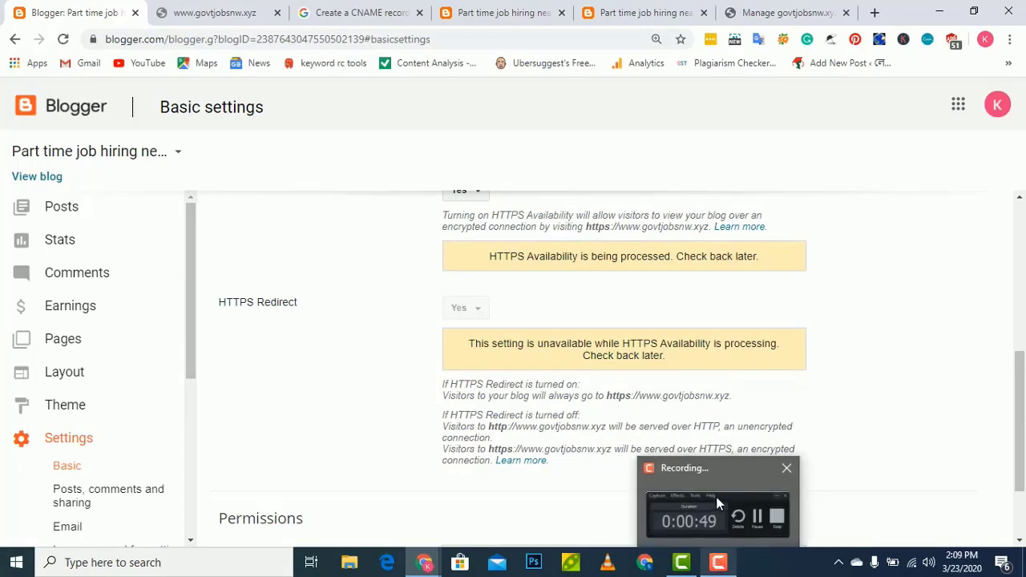
mouse_move(716, 496)
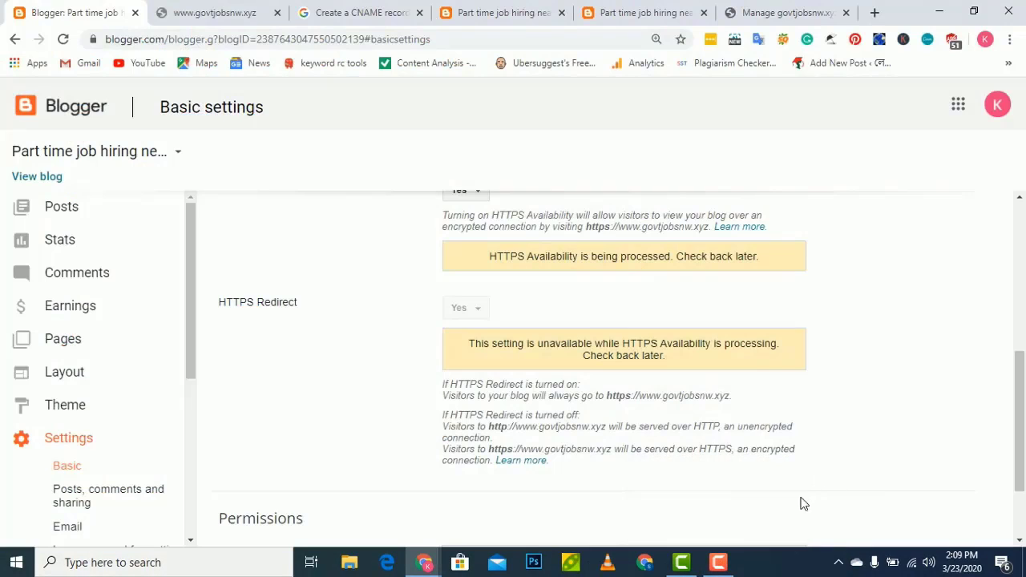
scroll(653, 396, up, 3)
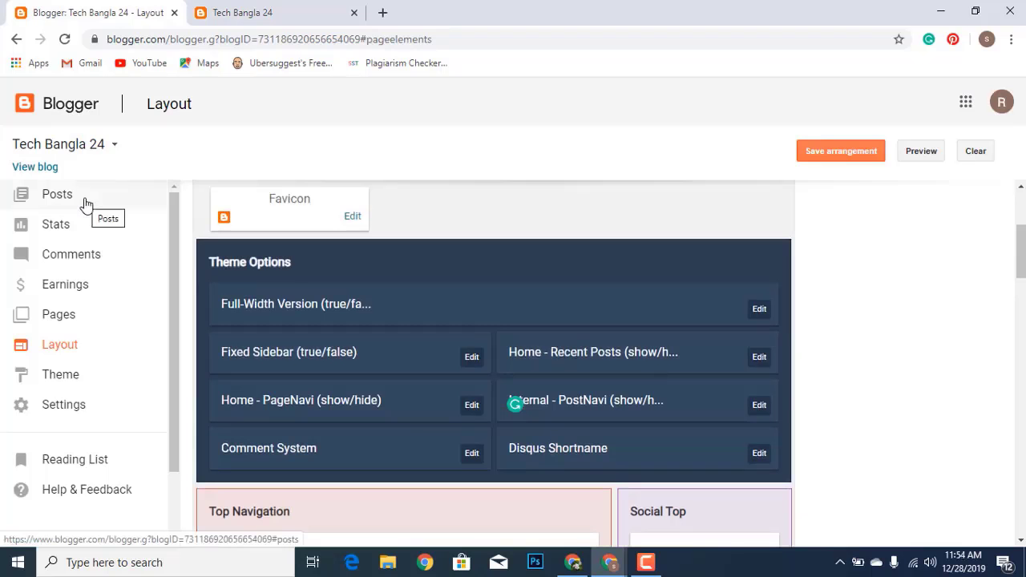
Open Tech Bangla 24's posts, start a new post, then back out to All posts
click(85, 201)
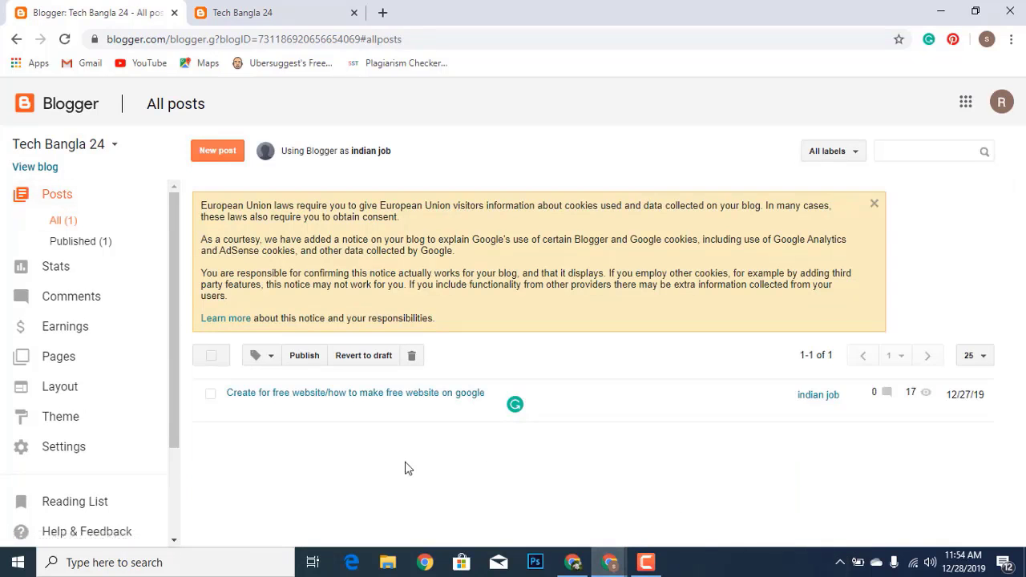
click(218, 152)
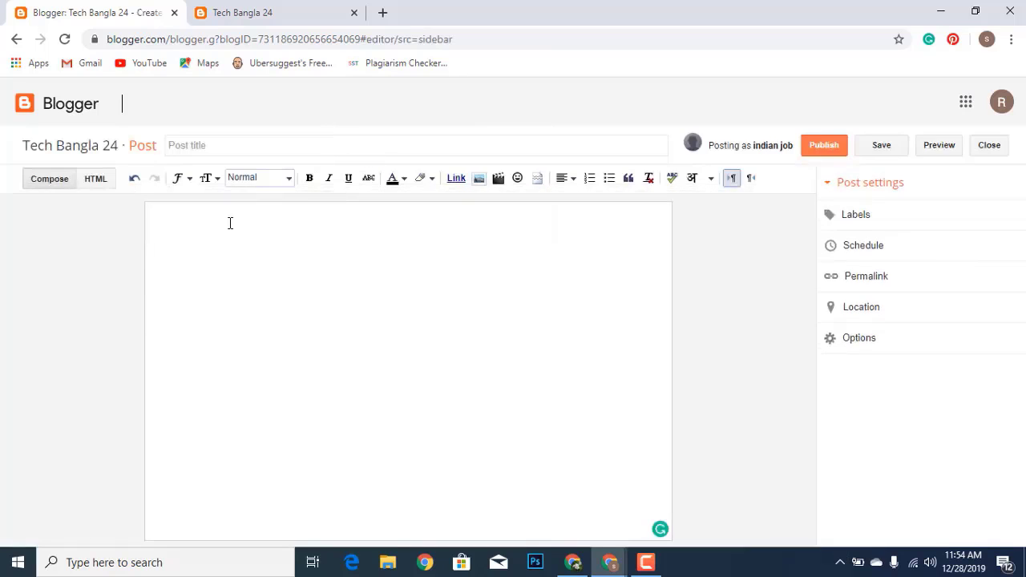
click(17, 40)
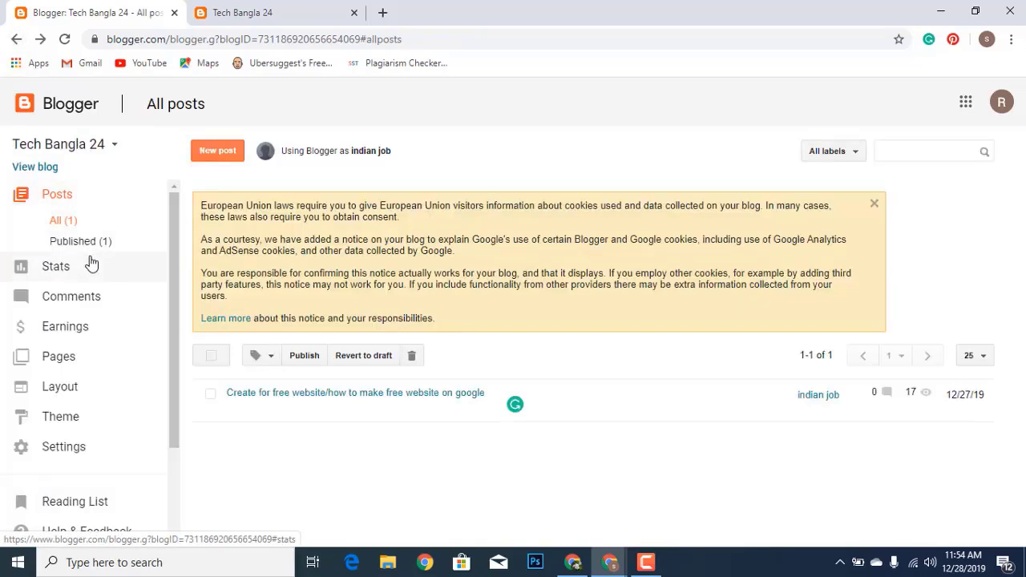
Open the existing post and select its title 'Create for free website/how to make free website on google'
mouse_move(267, 403)
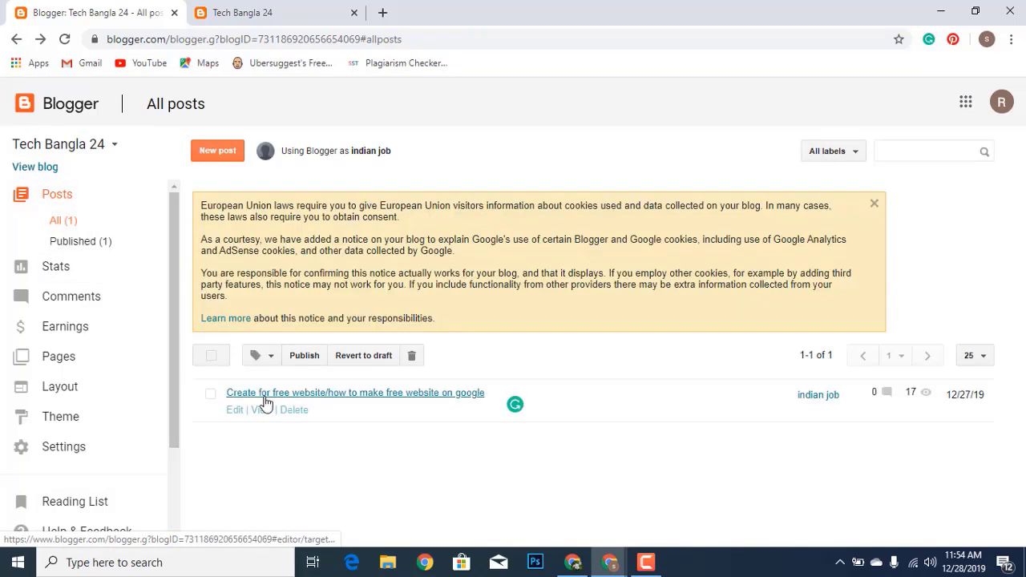
click(231, 410)
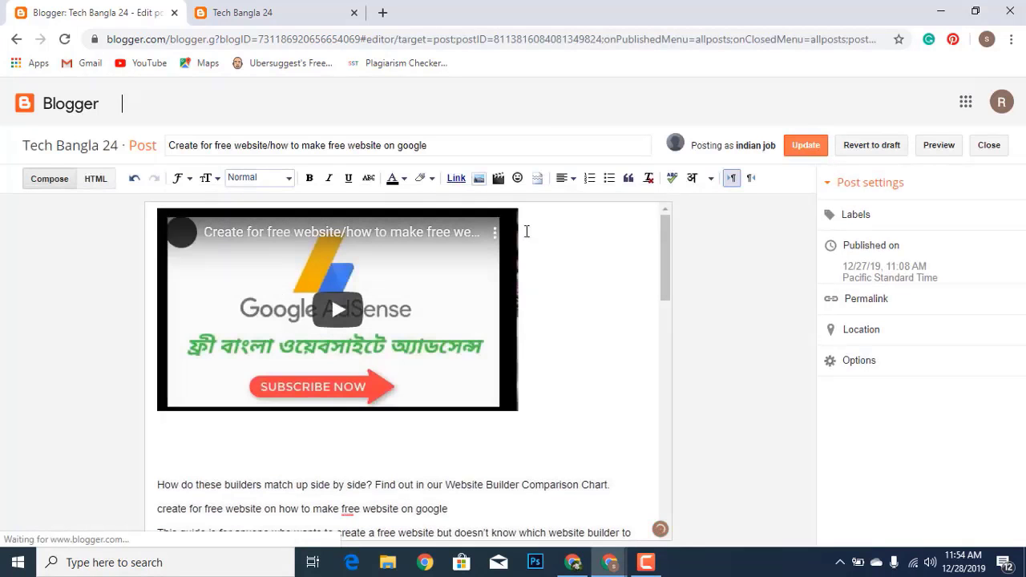
click(529, 147)
key(ctrl+a)
key(ctrl+c)
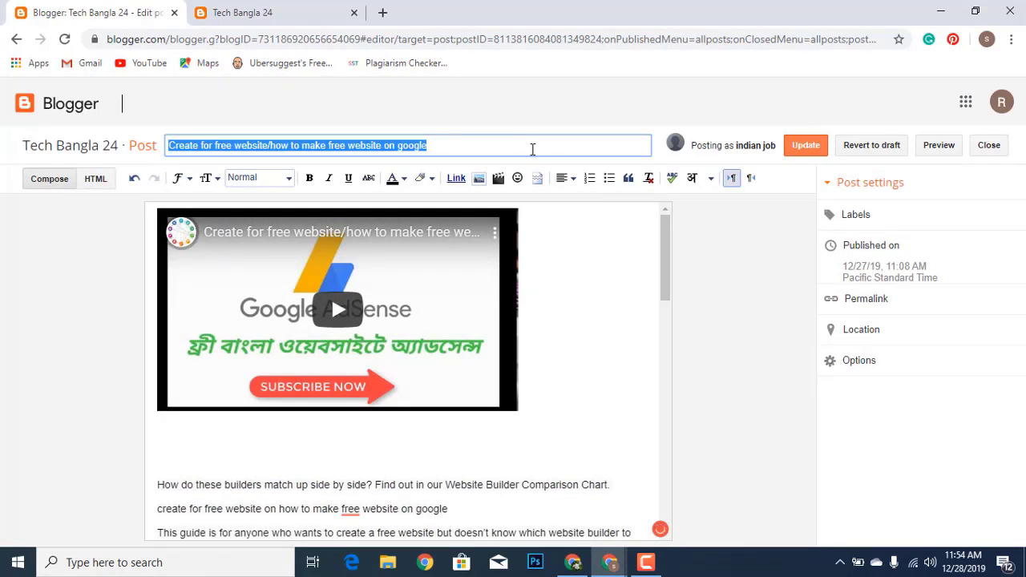
click(247, 13)
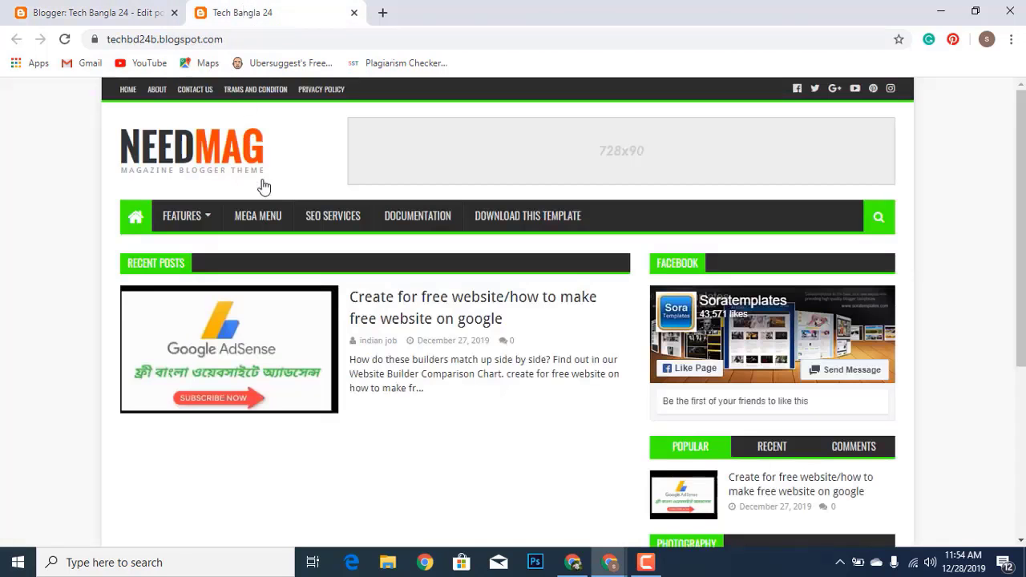
click(70, 13)
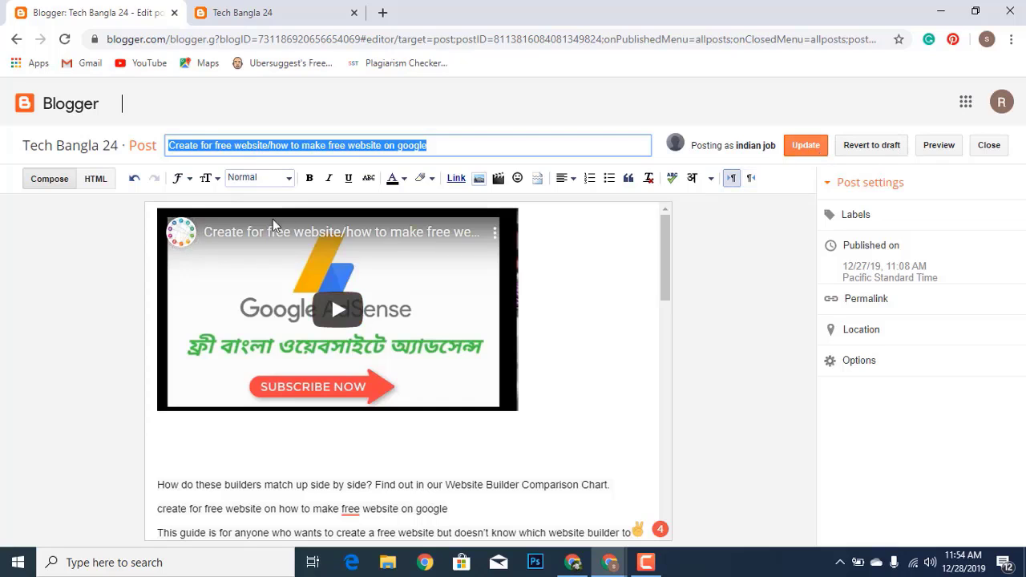
Start a new Tech Bangla 24 post and paste the copied title into it
click(16, 39)
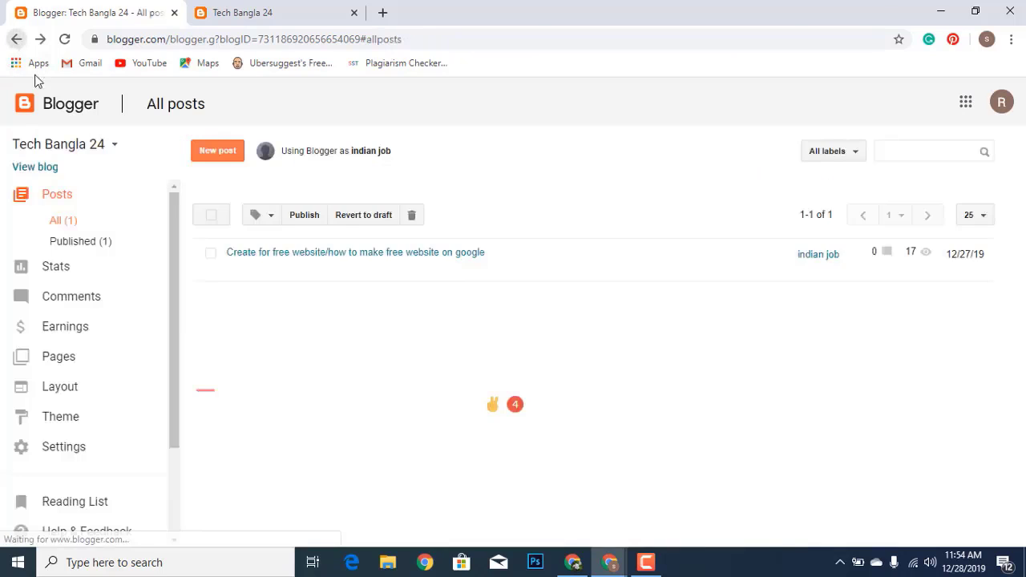
click(215, 150)
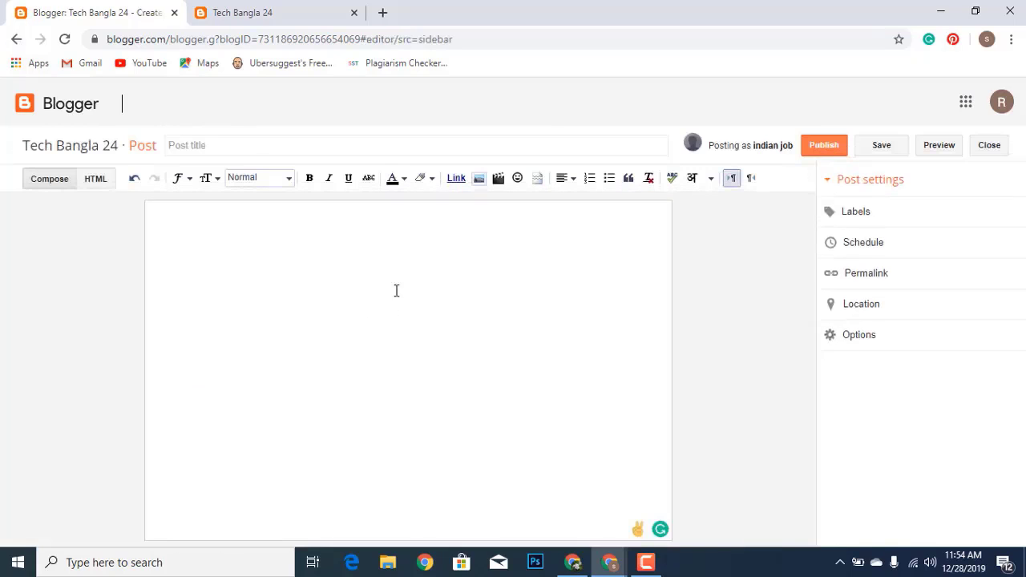
click(375, 146)
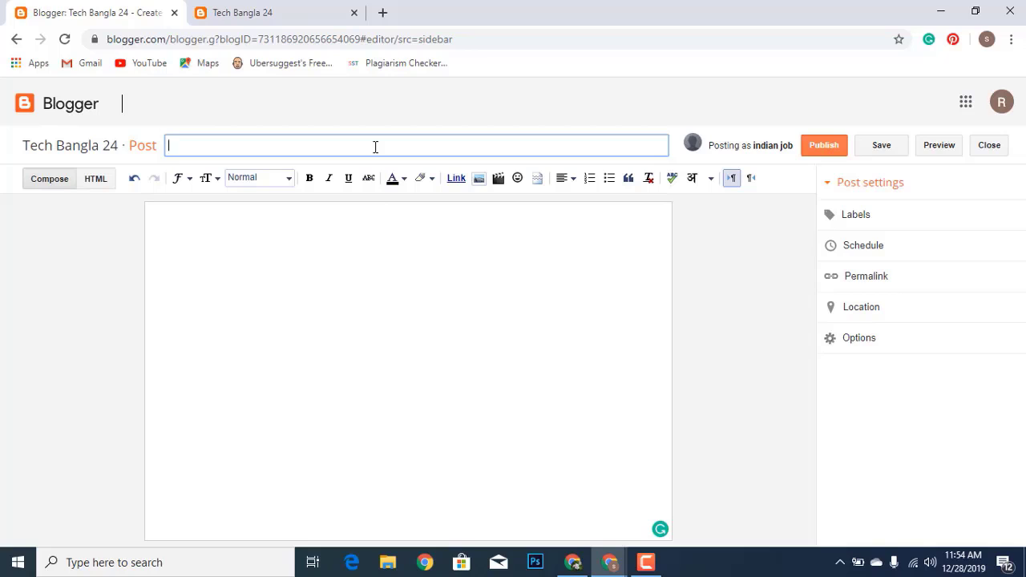
key(ctrl+v)
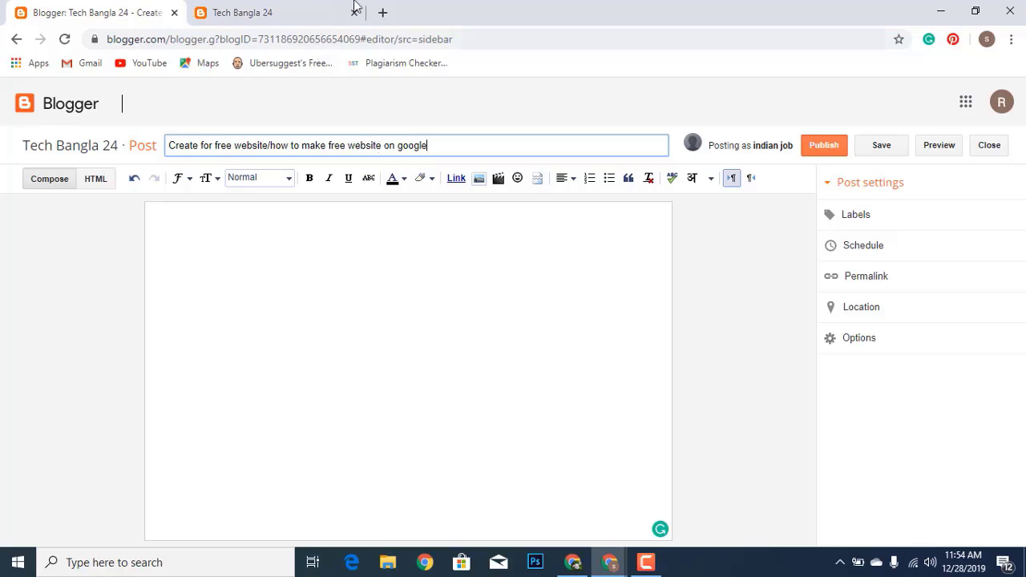
Search 'blo' in a new Chrome tab and open Blogger's Tech Bangla 24 All posts page
click(382, 13)
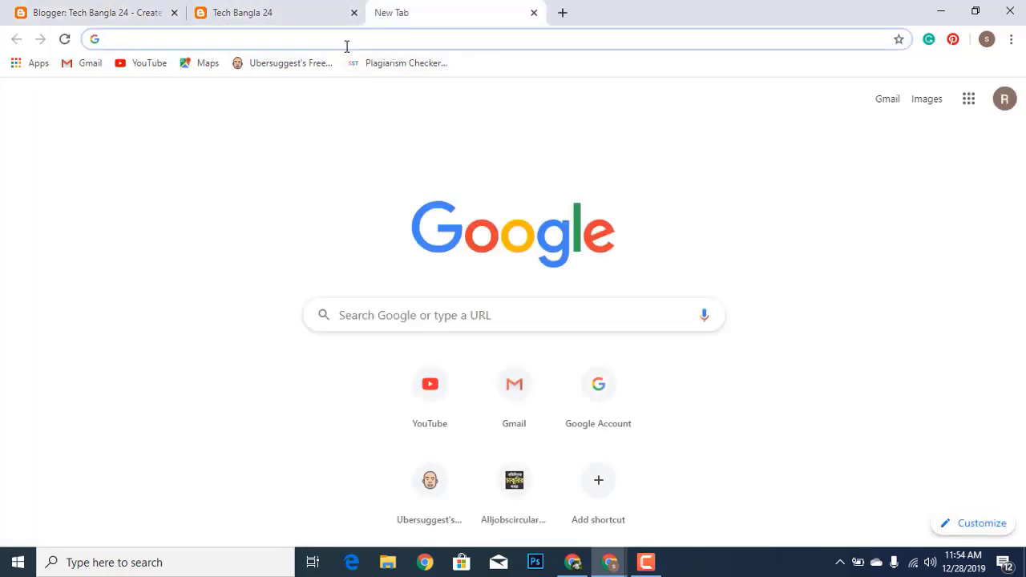
text(blo)
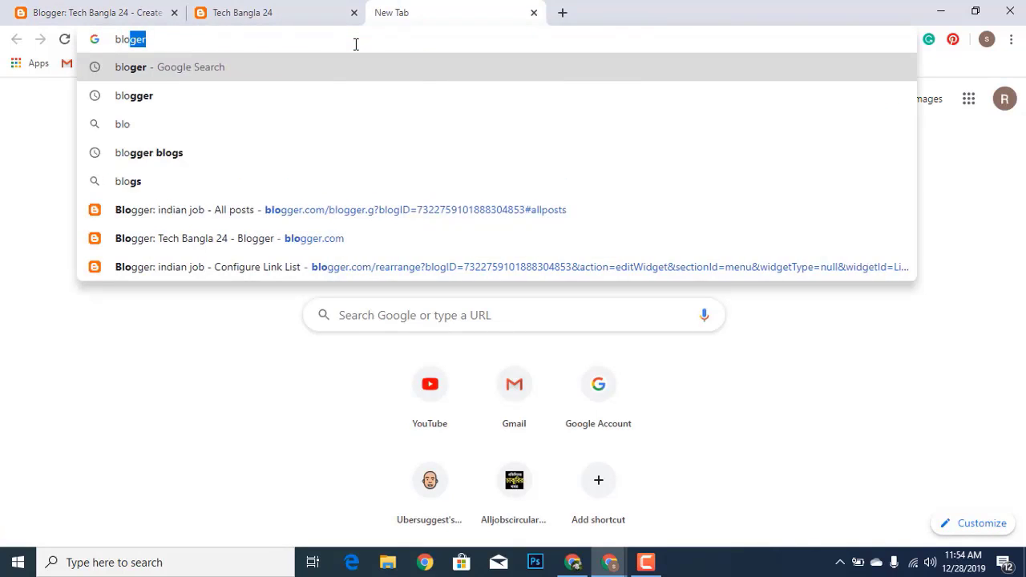
key(Return)
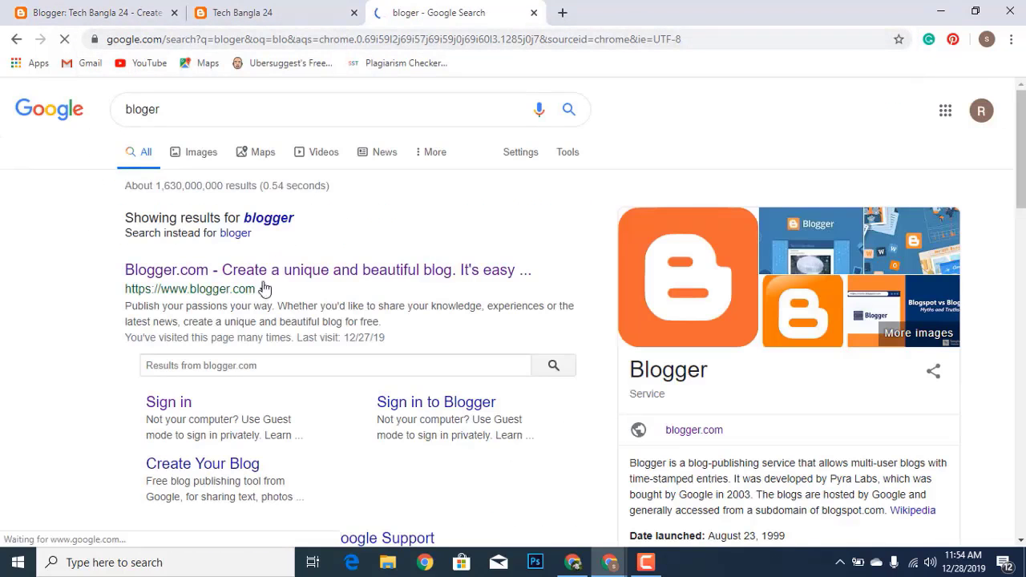
click(261, 275)
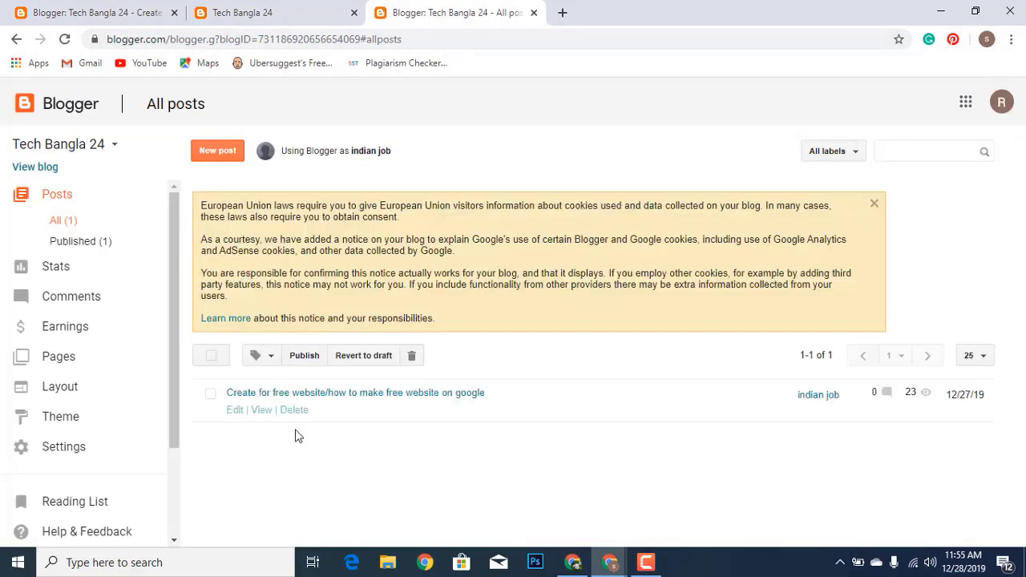
Open the published post in the editor and select and copy its article text
click(234, 412)
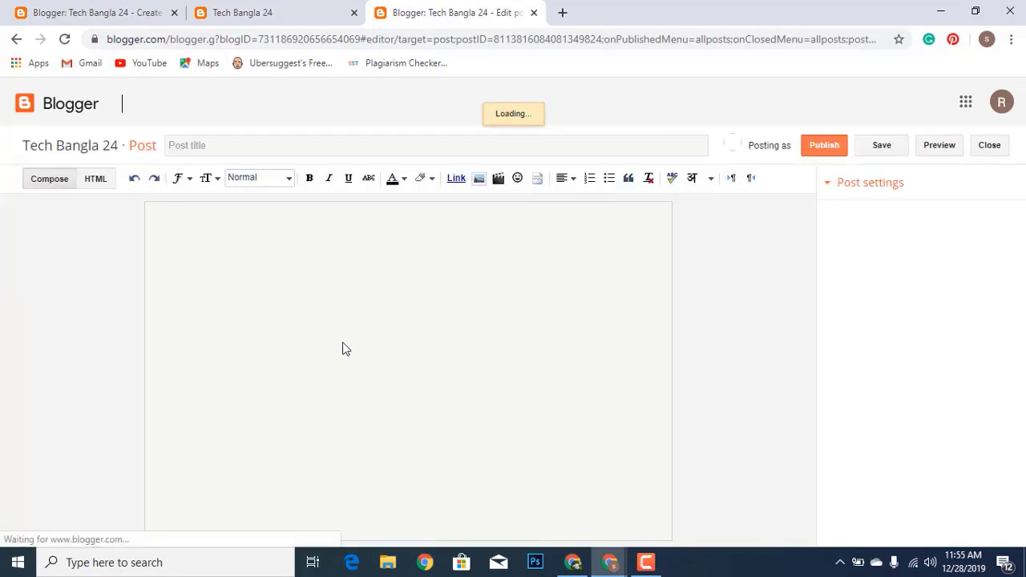
scroll(237, 366, down, 2)
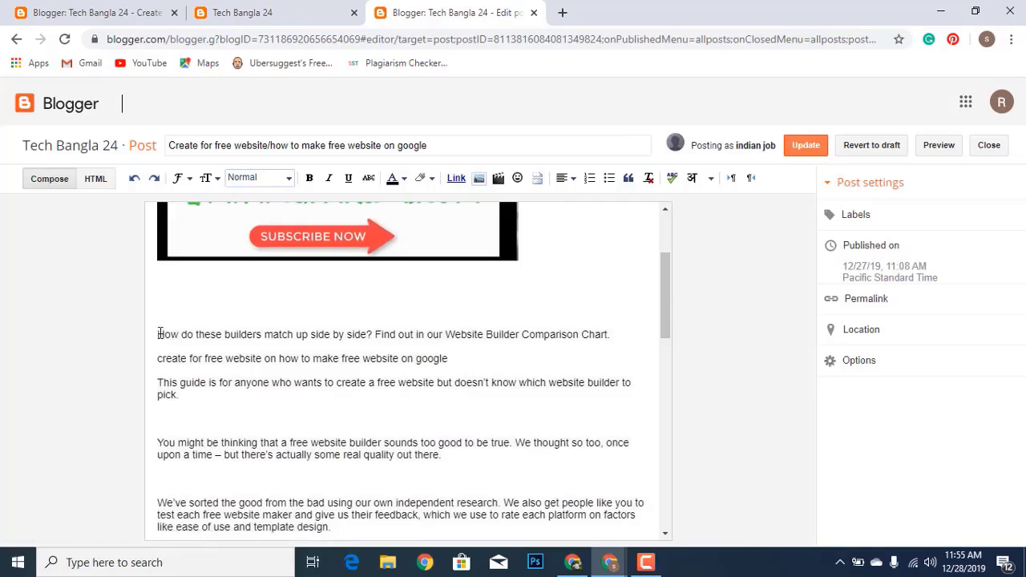
drag(159, 334, 495, 505)
scroll(481, 481, down, 5)
scroll(483, 486, down, 5)
scroll(487, 482, down, 1)
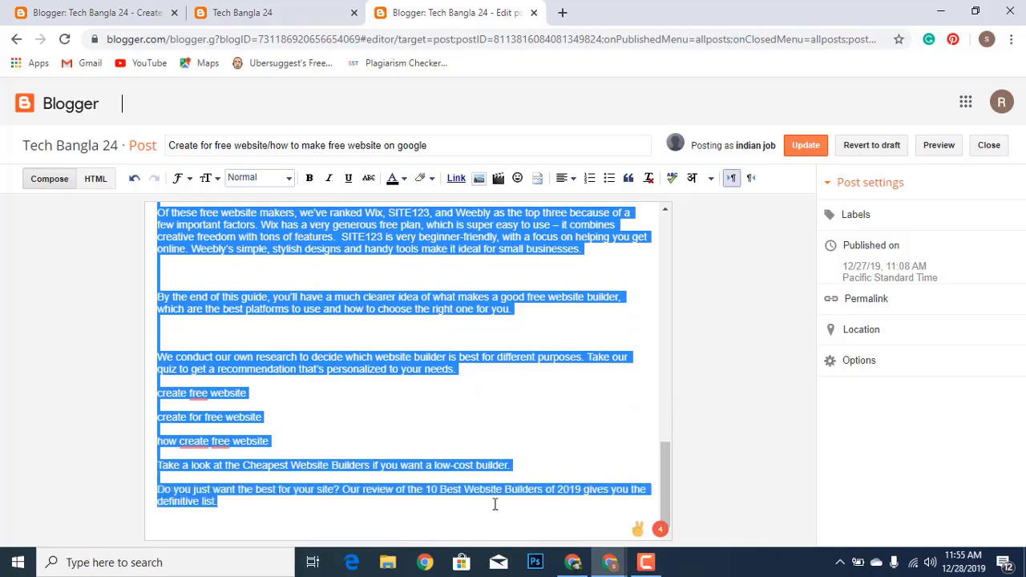
Paste the copied article into the body of the 'Create for free website' draft
click(103, 13)
click(355, 299)
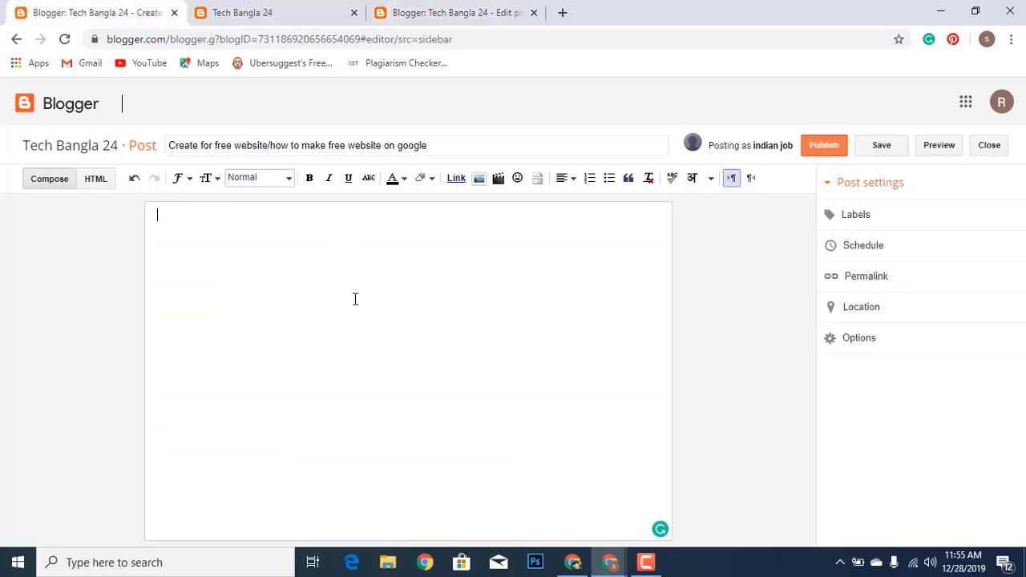
key(ctrl+v)
scroll(360, 298, up, 6)
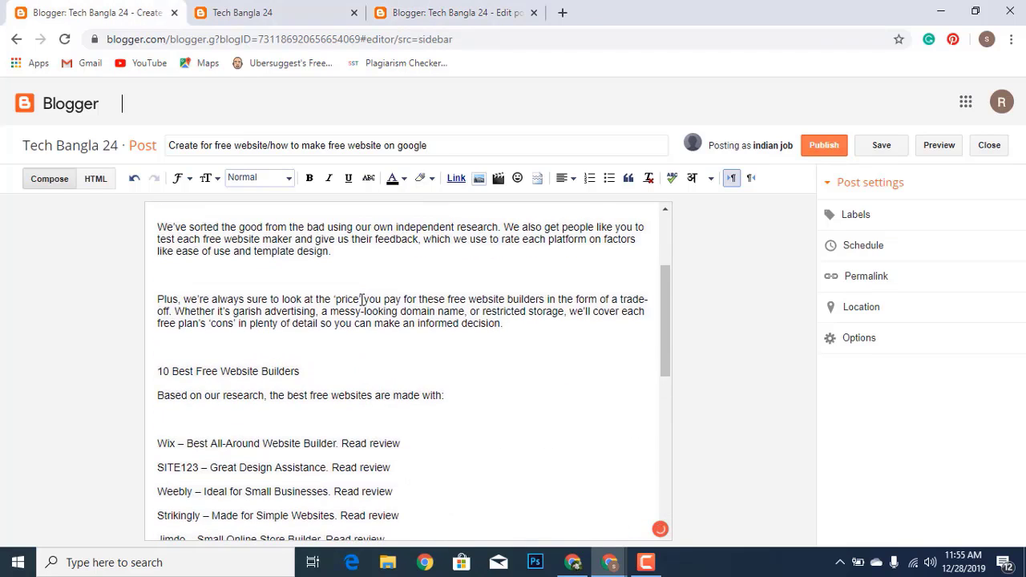
scroll(360, 298, up, 3)
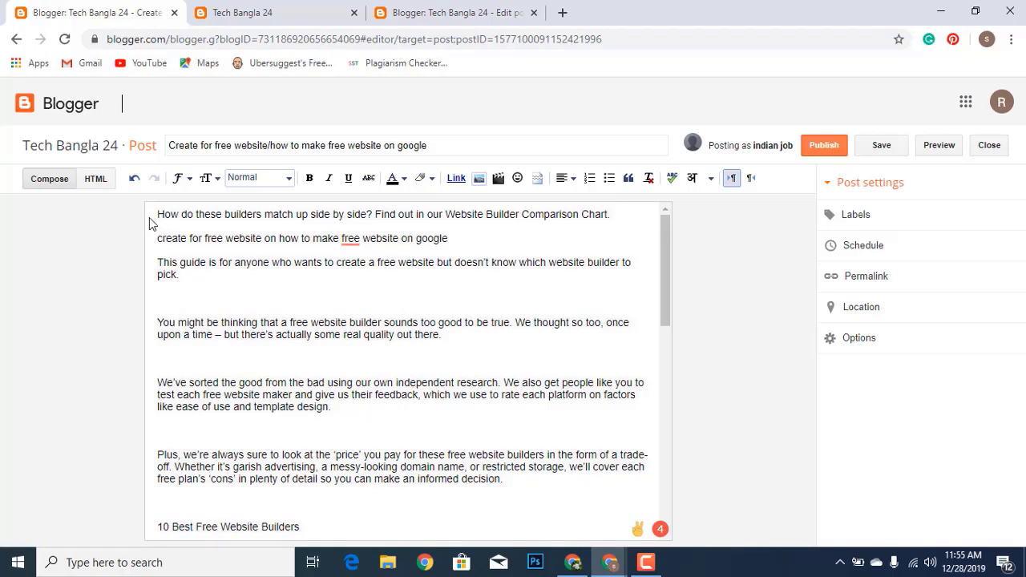
Copy the post title and paste it as the first line of the body
scroll(148, 224, up, 1)
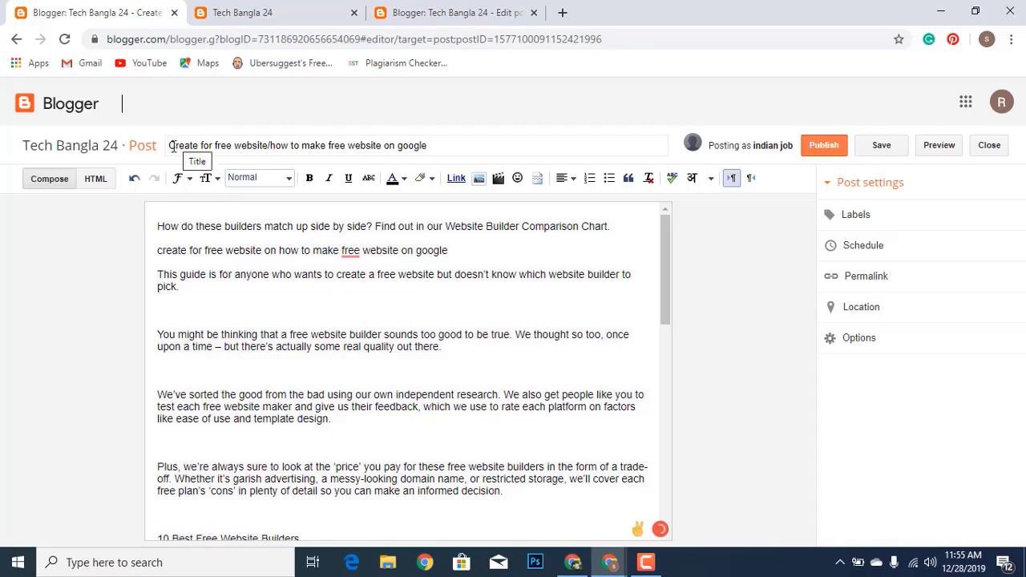
drag(172, 146, 429, 193)
key(ctrl+c)
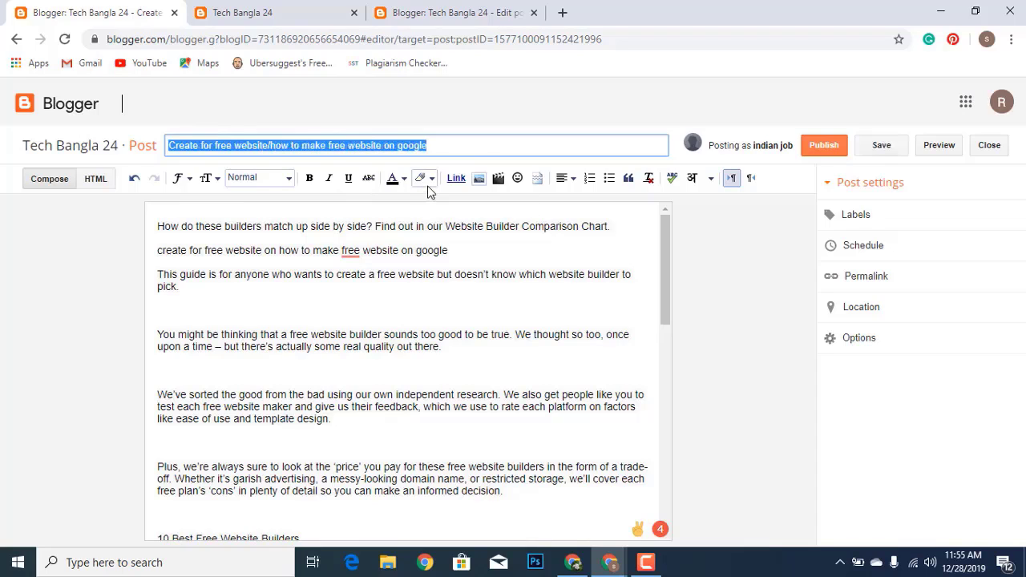
click(141, 233)
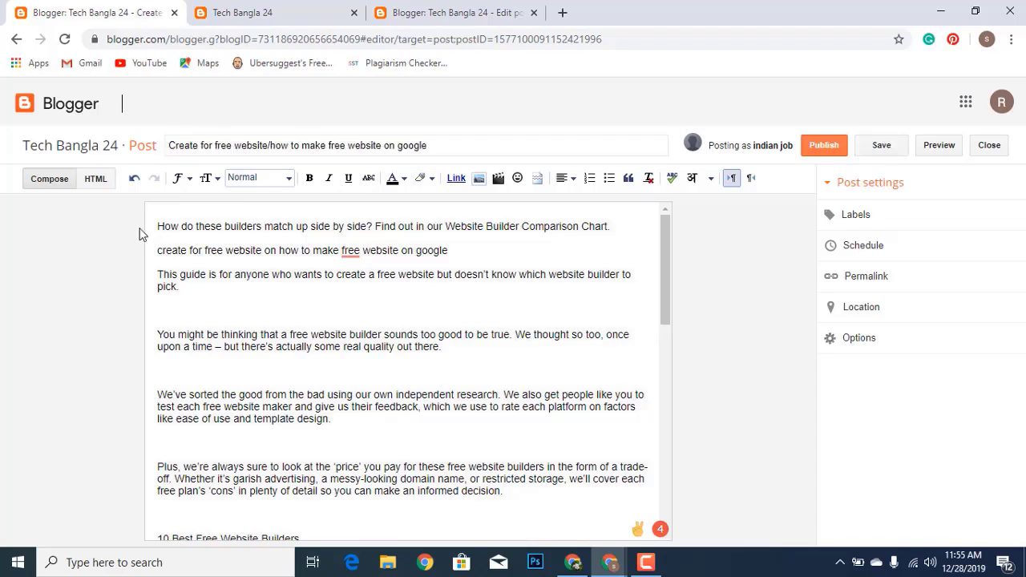
key(ctrl+v)
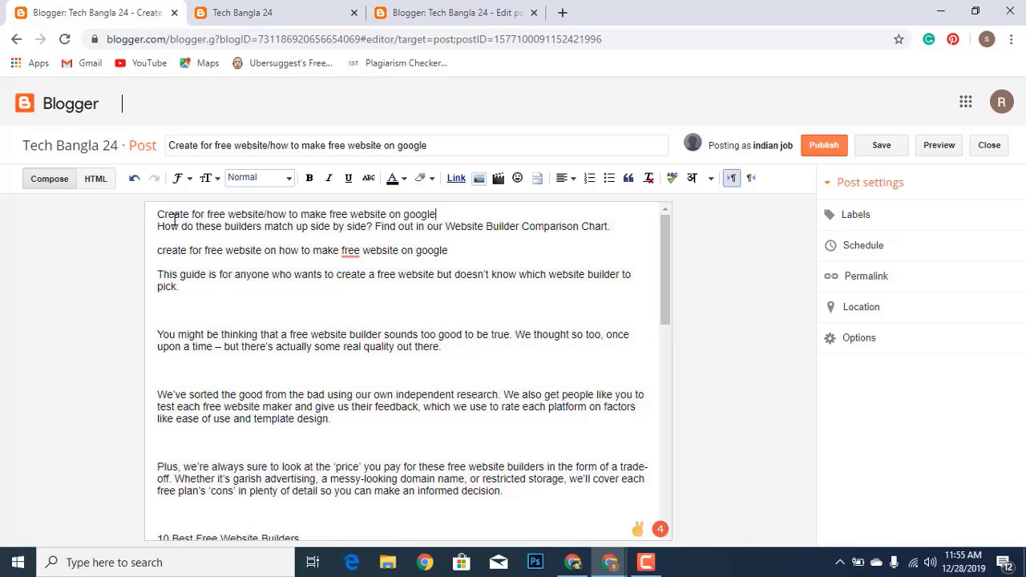
key(Return)
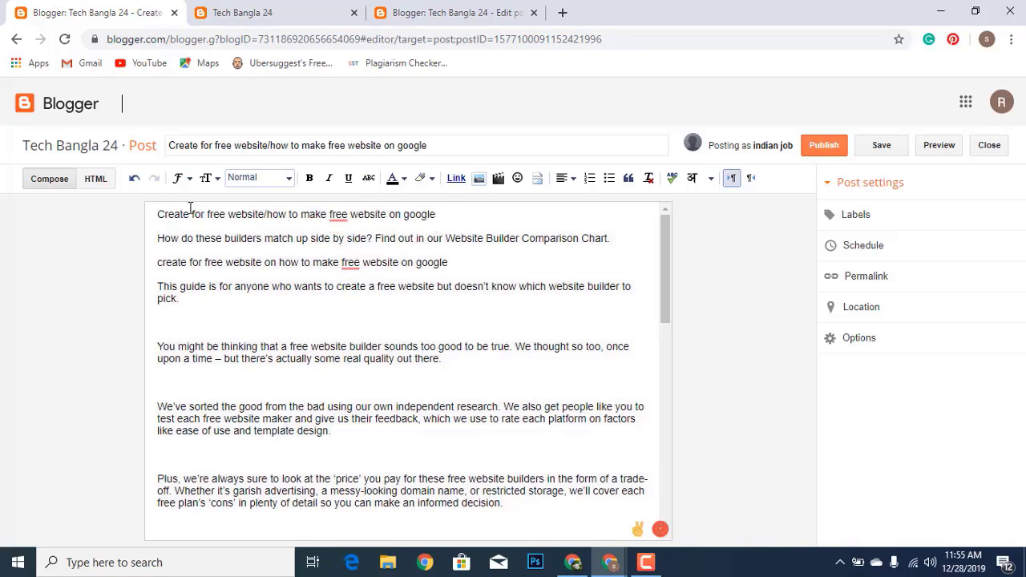
Format the title line as a Heading, leaving its font size at Normal
drag(154, 214, 446, 213)
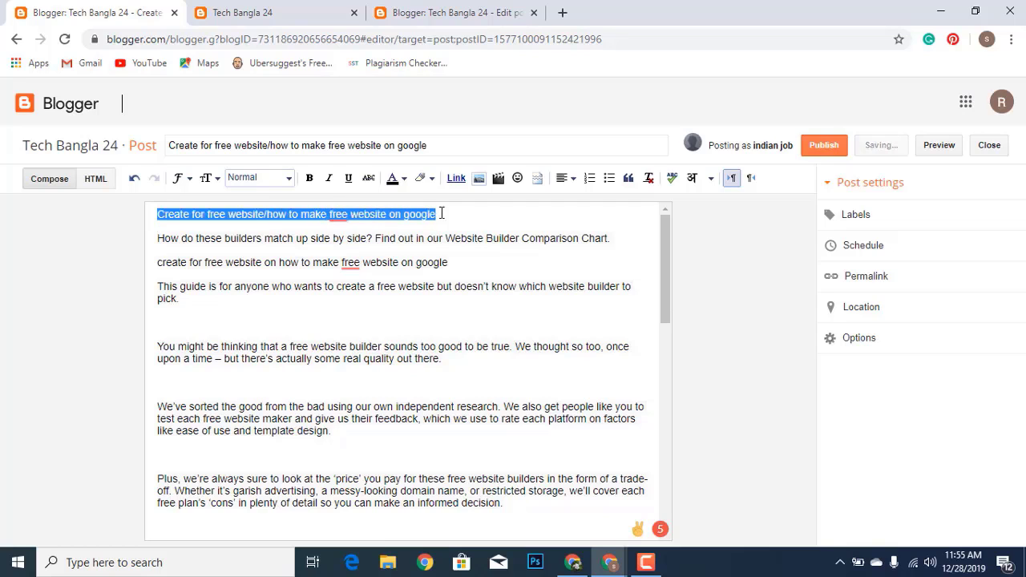
click(286, 178)
click(275, 200)
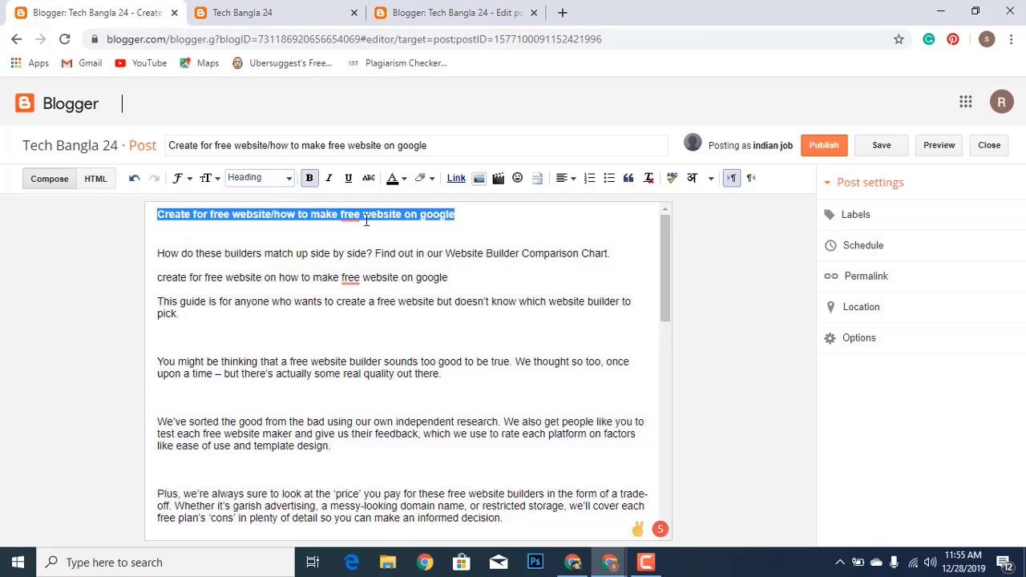
click(212, 180)
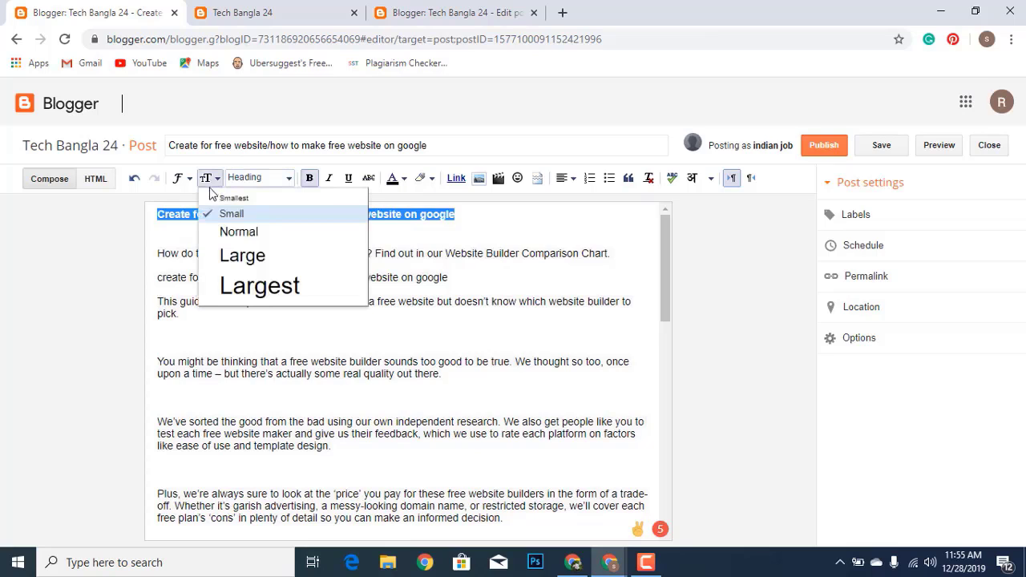
click(217, 233)
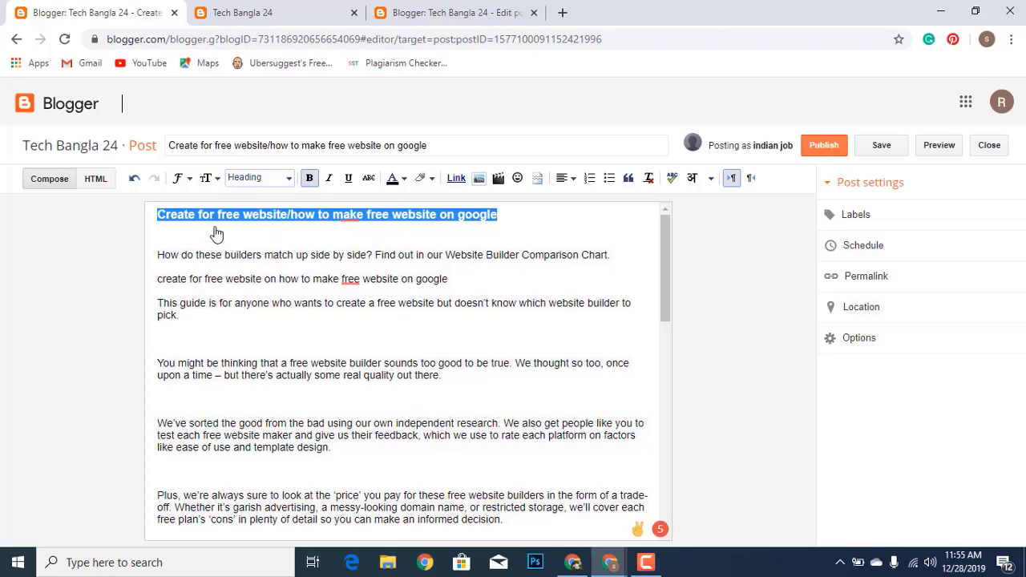
click(206, 179)
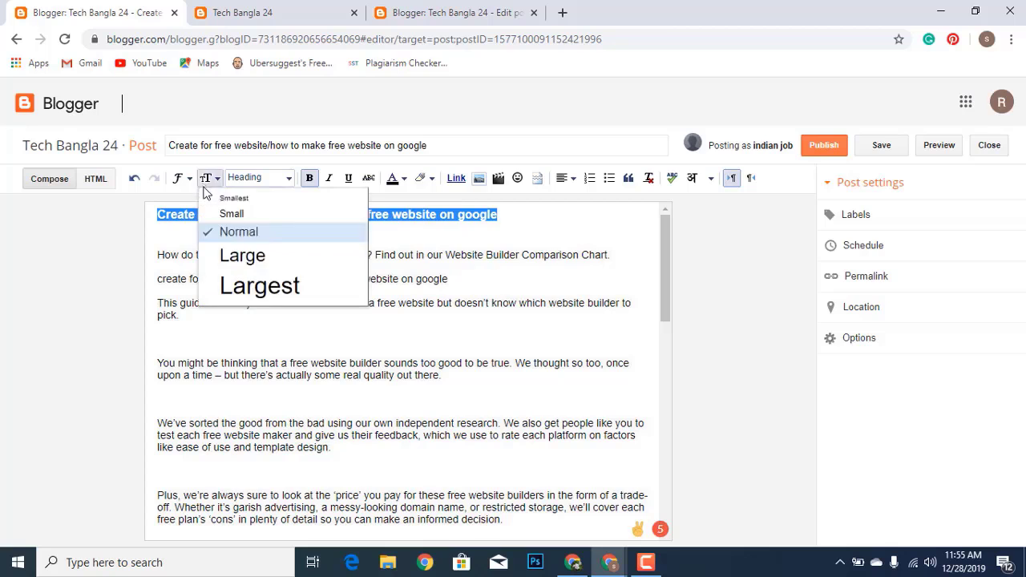
click(216, 256)
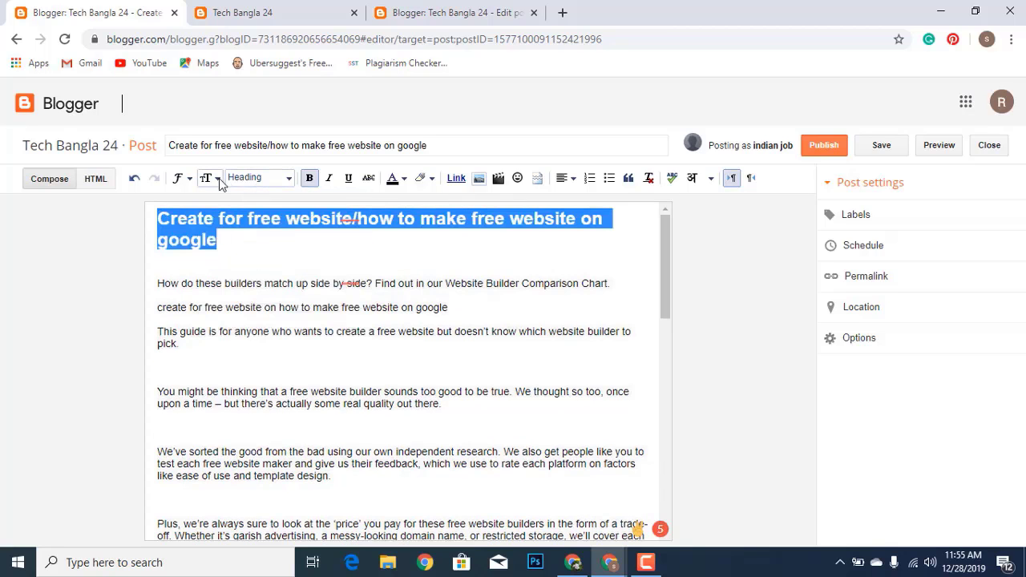
click(220, 181)
click(217, 230)
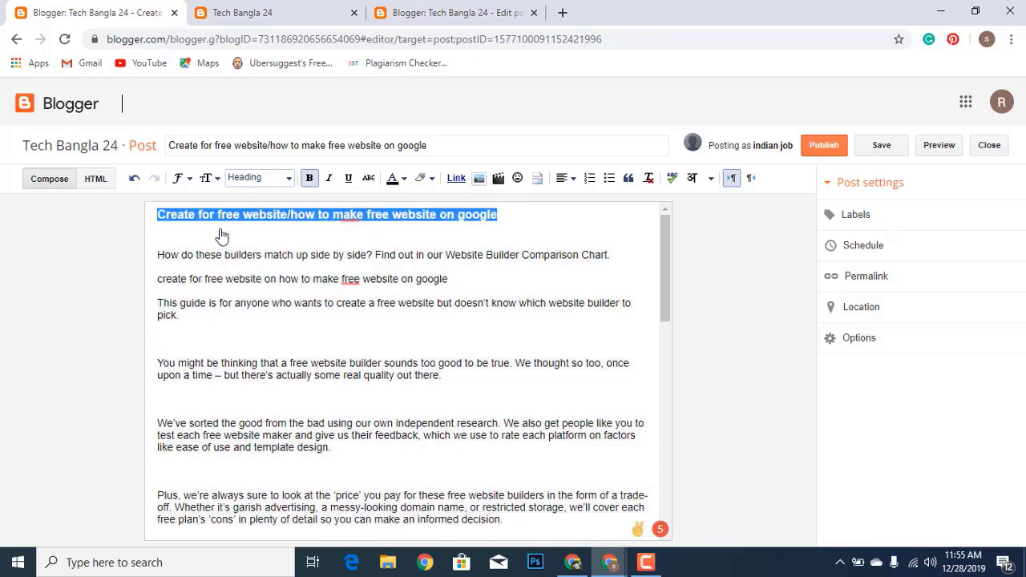
click(340, 246)
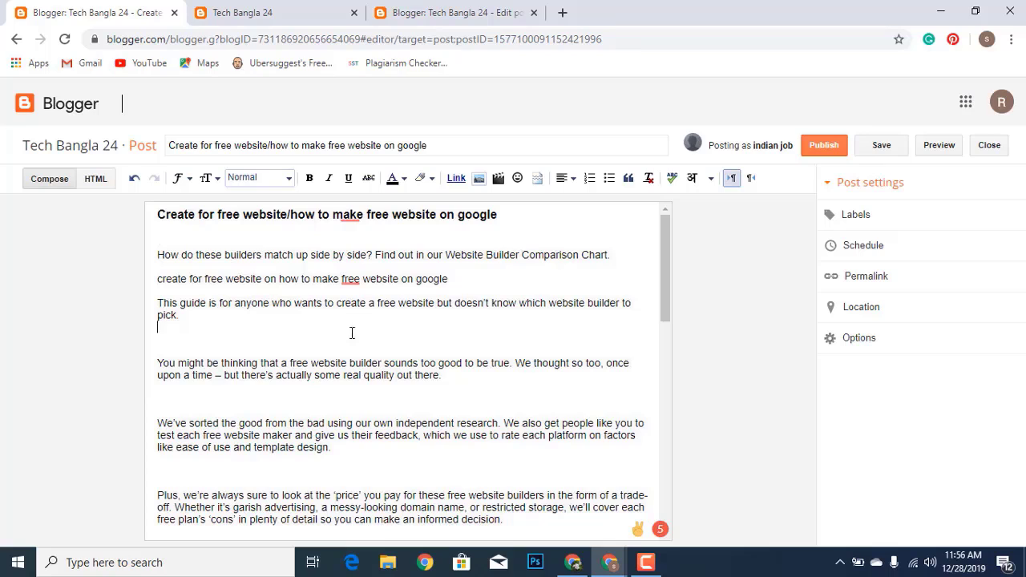
Add a new 'watching video' line below the guide paragraph, correcting the misspelling
key(Return)
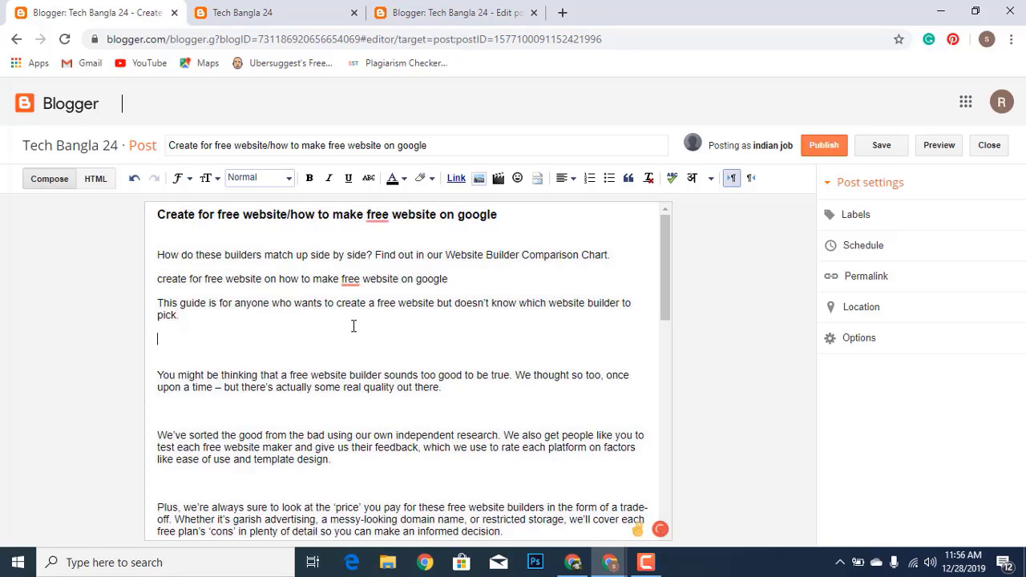
text(watcing video)
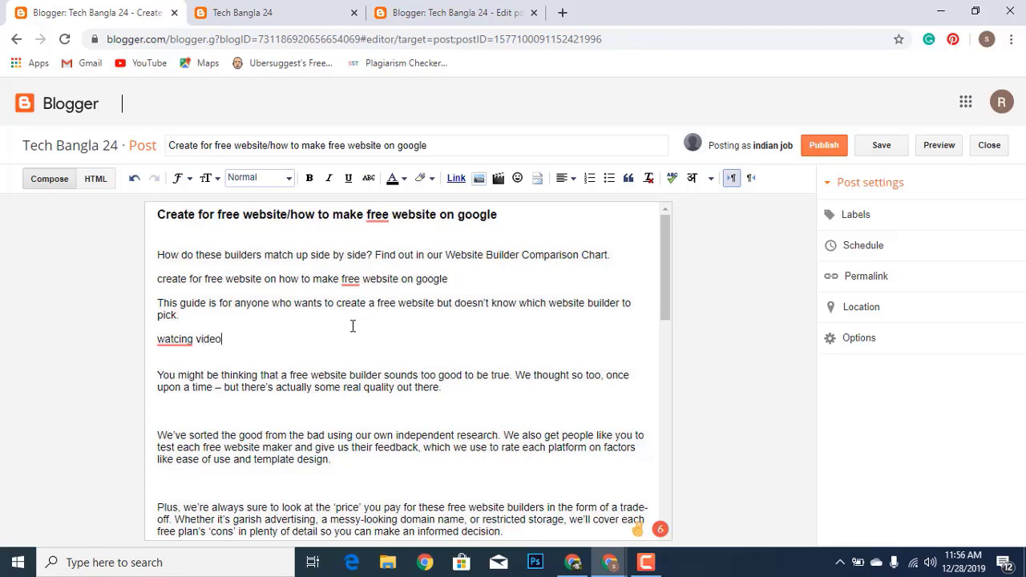
click(182, 361)
Start linking 'watching video', cancel the link, and insert a blank line above it
click(159, 341)
drag(158, 341, 232, 336)
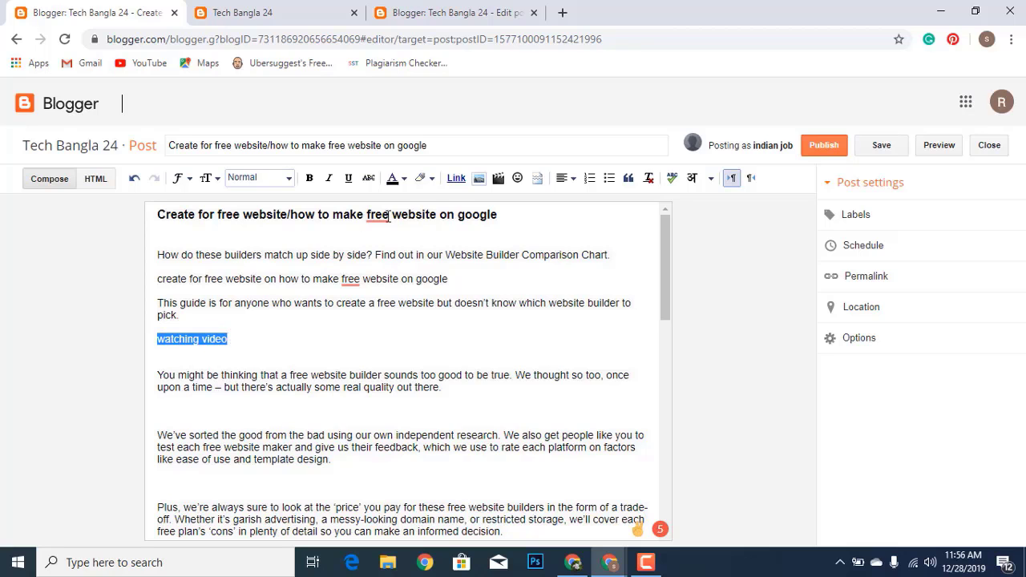
click(457, 179)
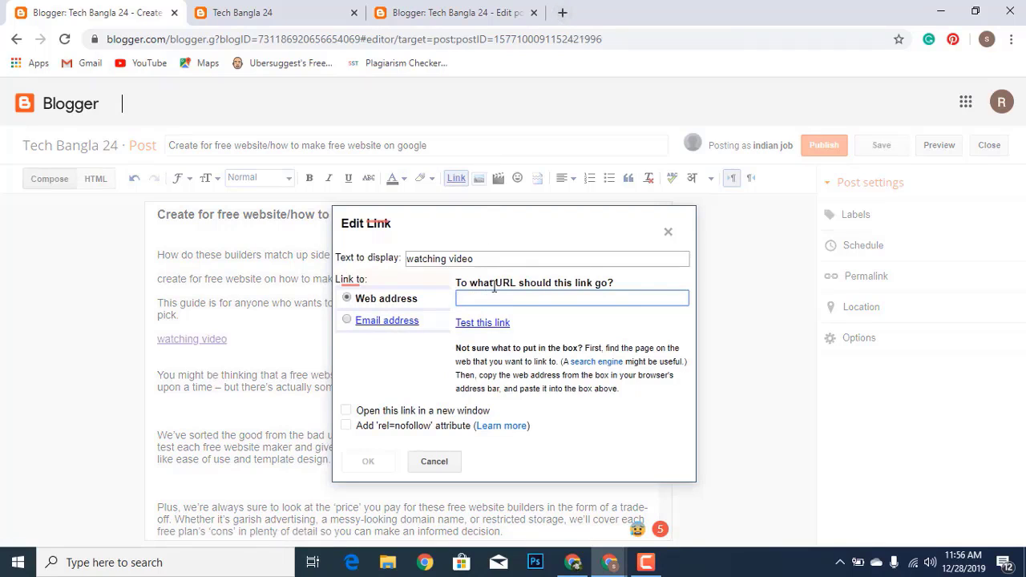
key(ctrl+v)
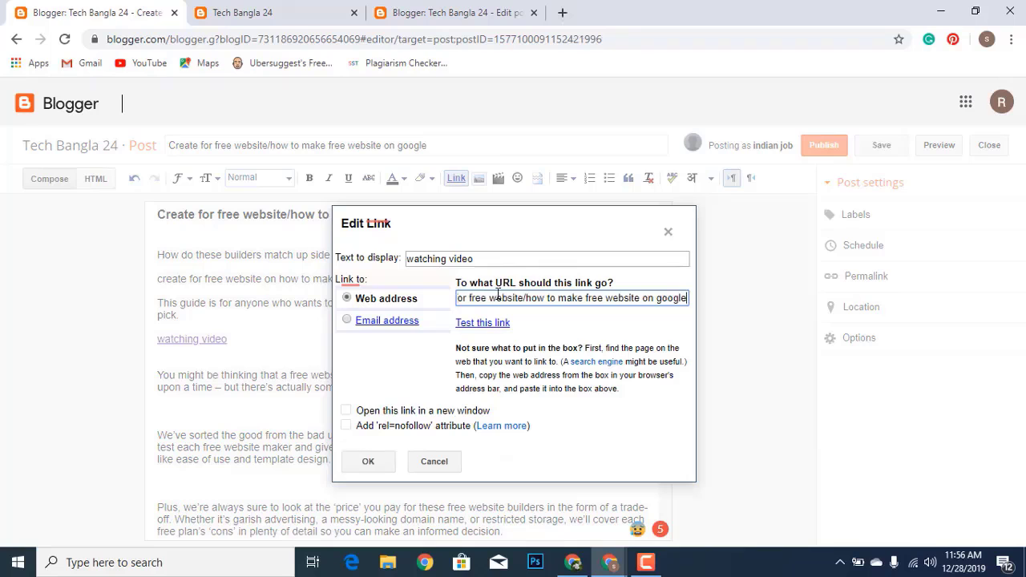
click(666, 236)
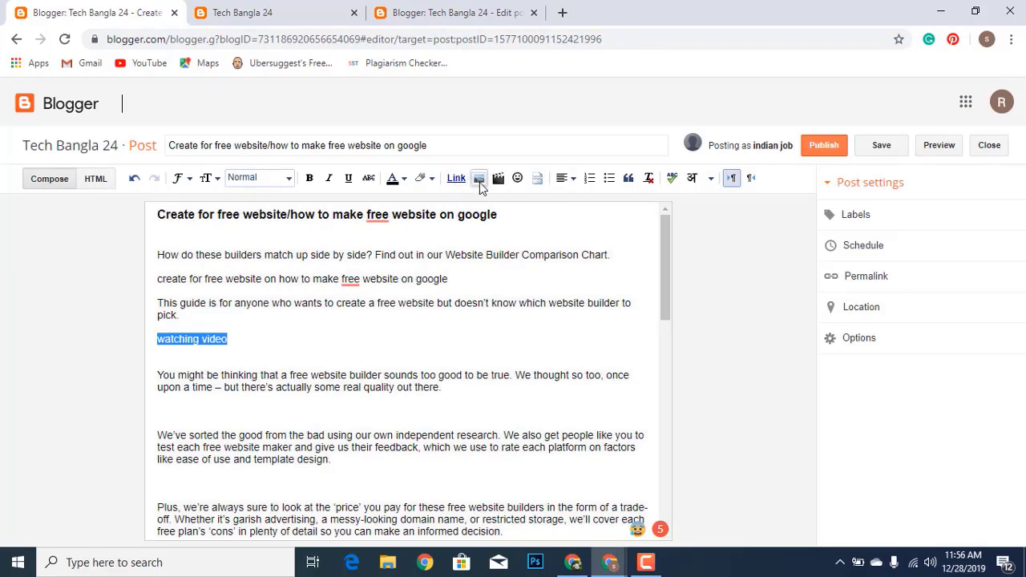
click(200, 325)
key(Return)
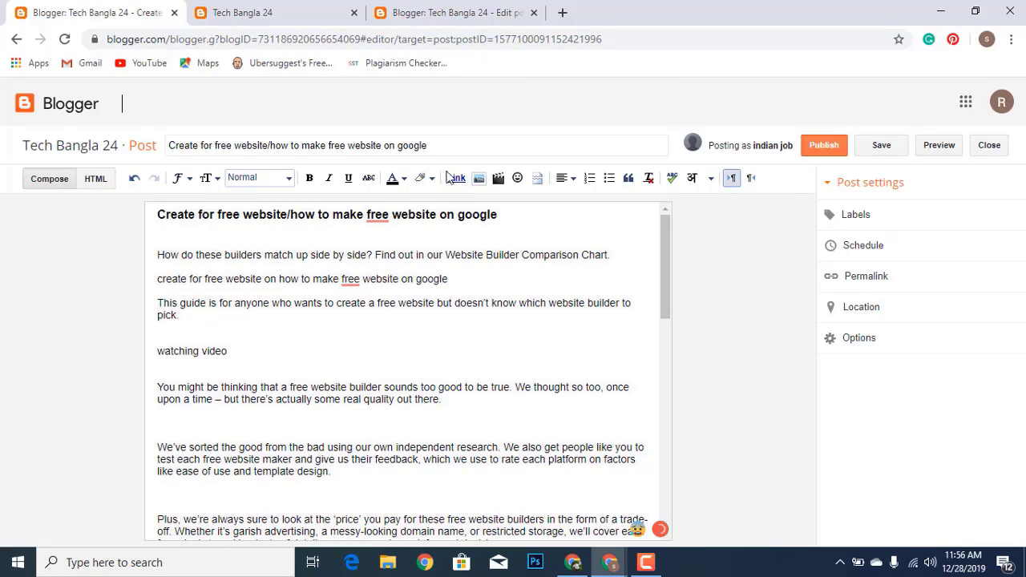
Upload IMG_20191227_124029.jpg from Downloads and insert it into the post
click(478, 178)
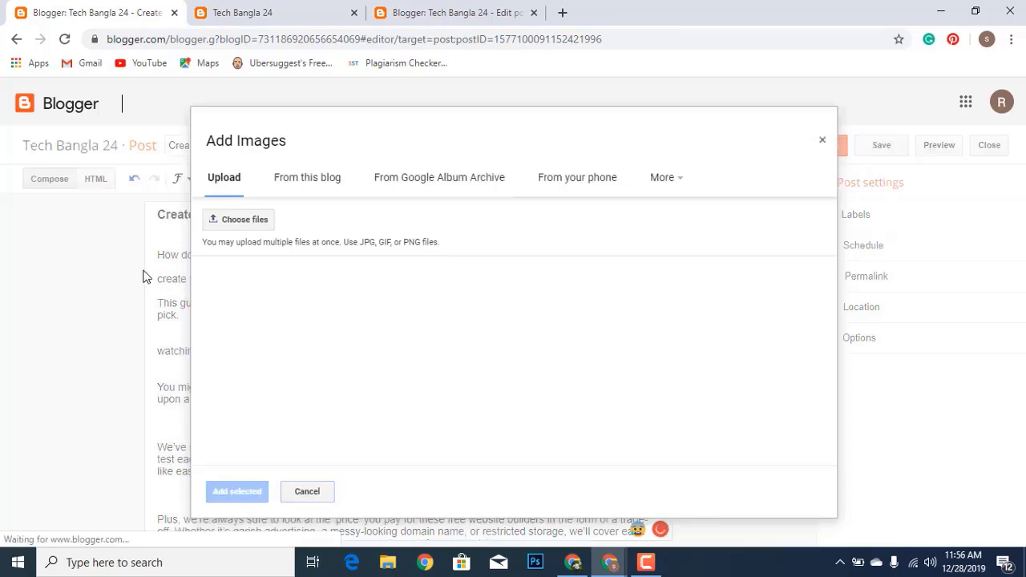
click(258, 222)
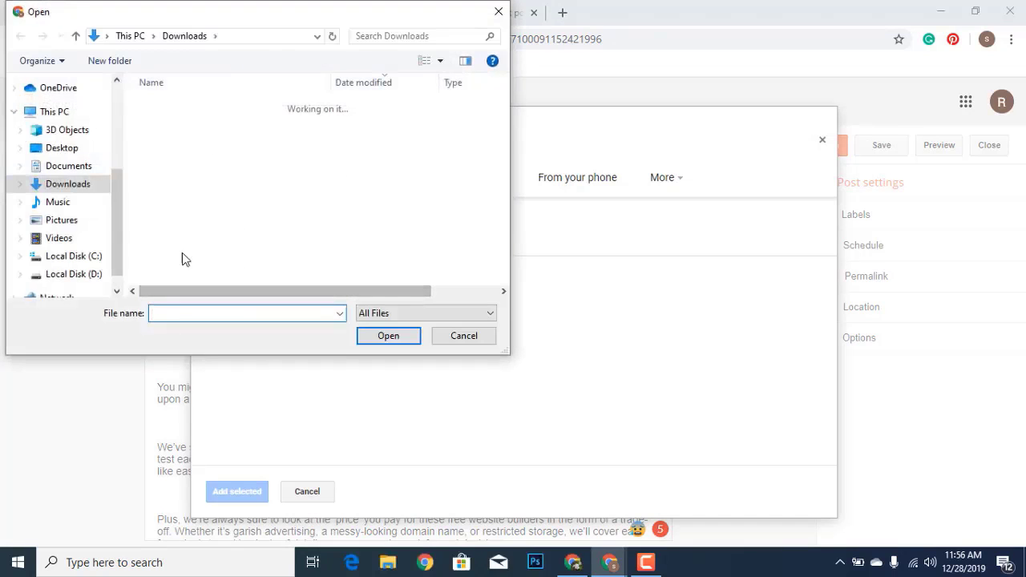
click(197, 127)
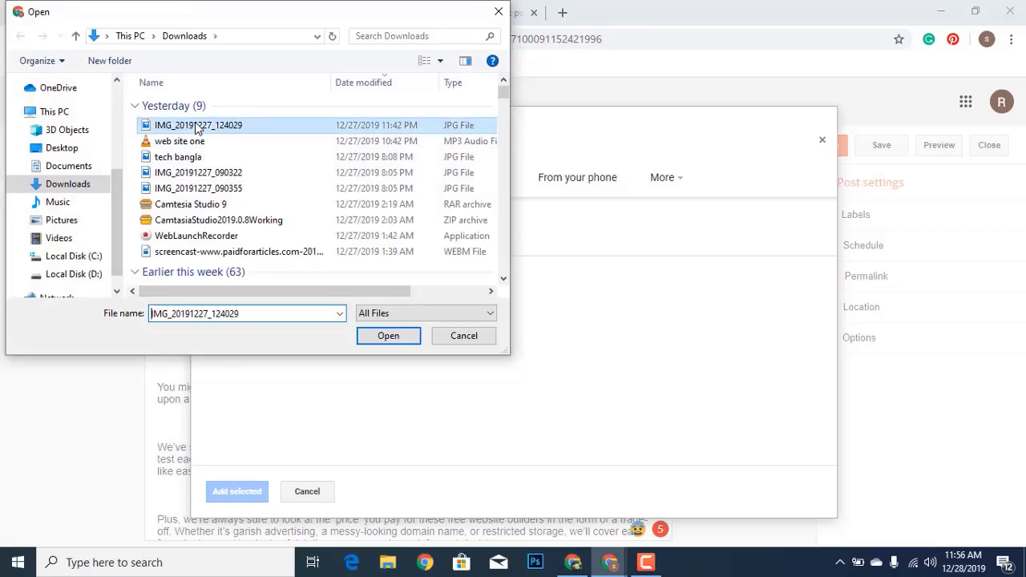
click(397, 343)
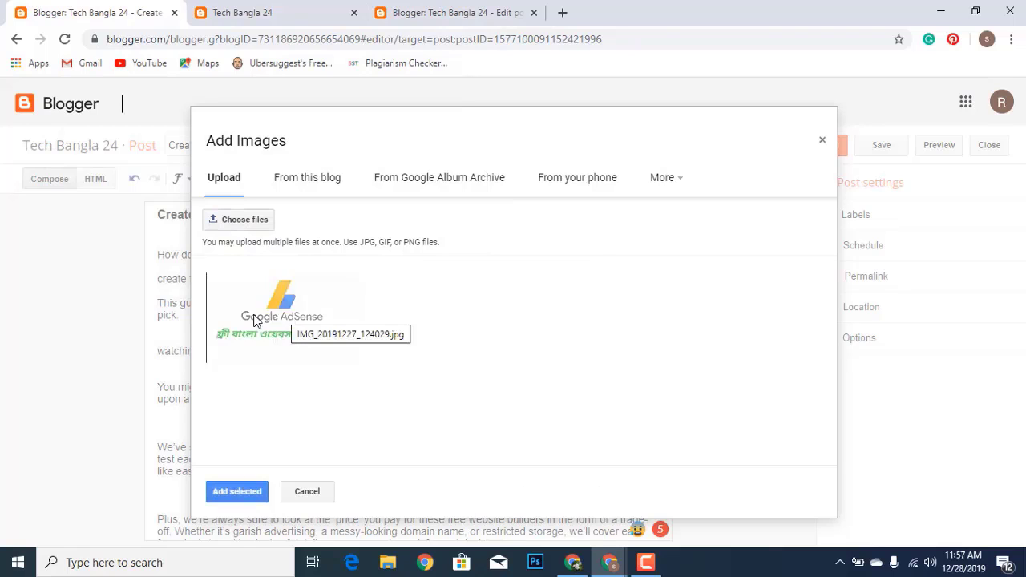
click(232, 494)
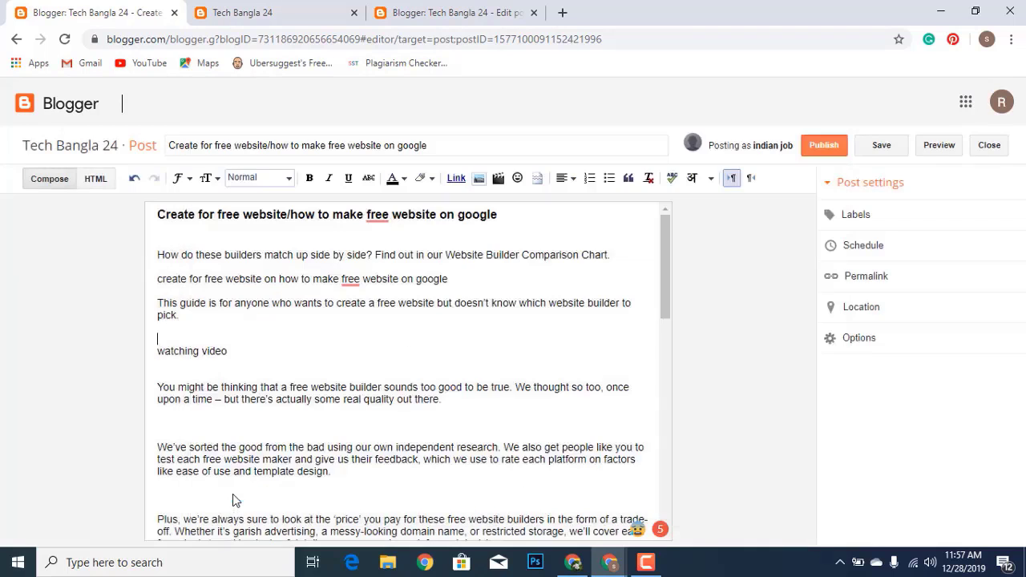
Centre the AdSense image at its original size after trying other alignments and sizes
click(377, 383)
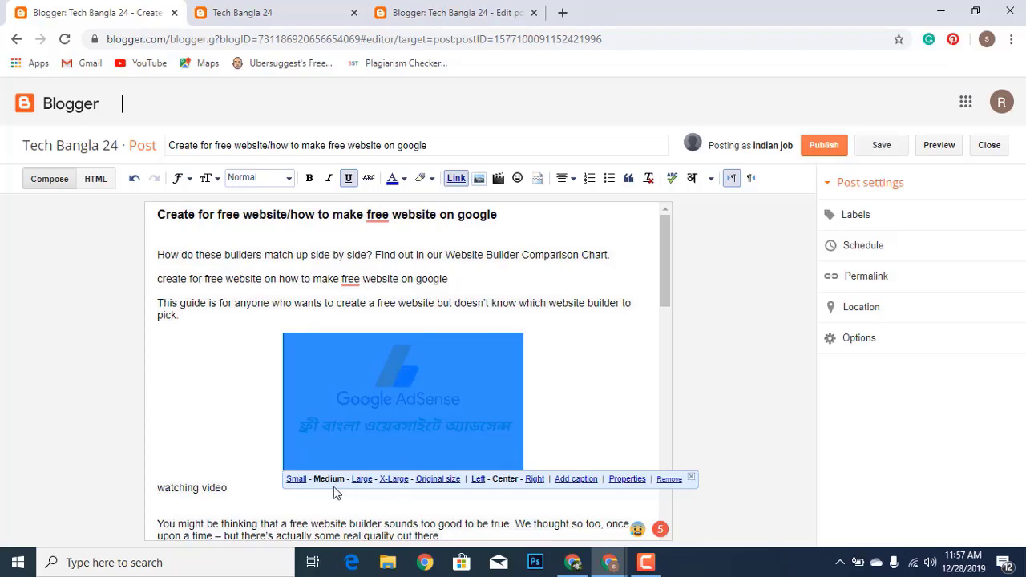
click(478, 480)
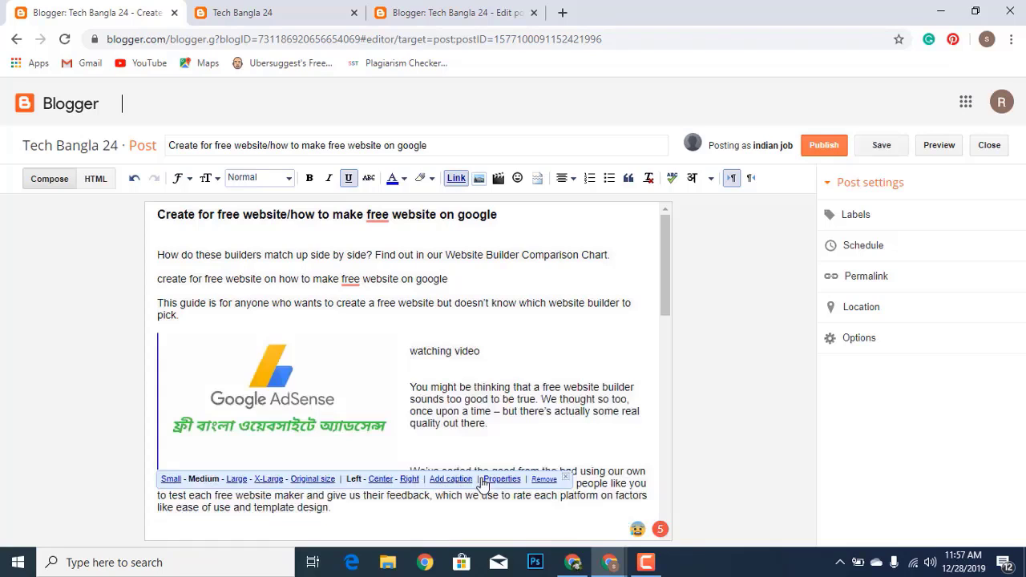
click(408, 481)
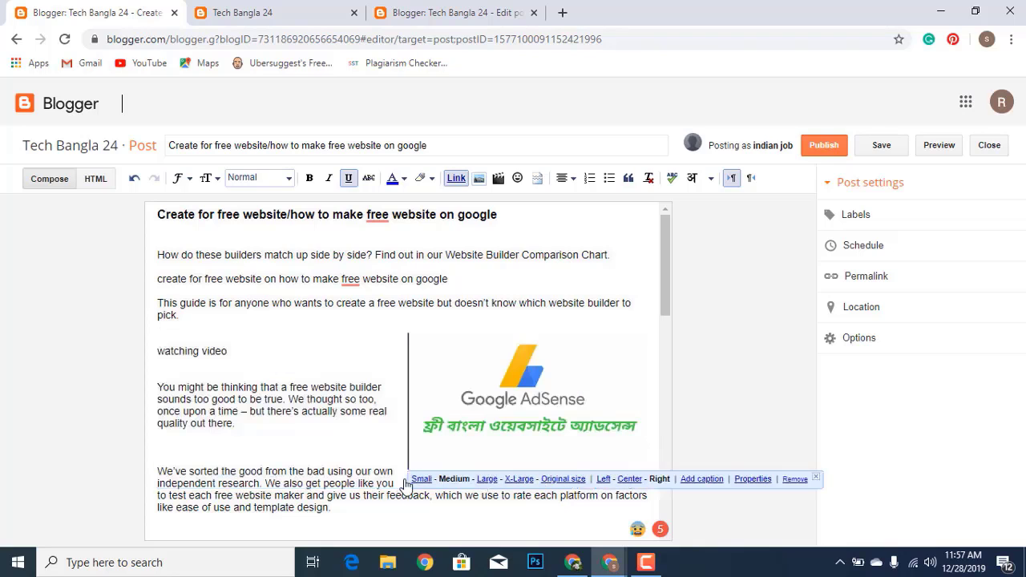
click(628, 479)
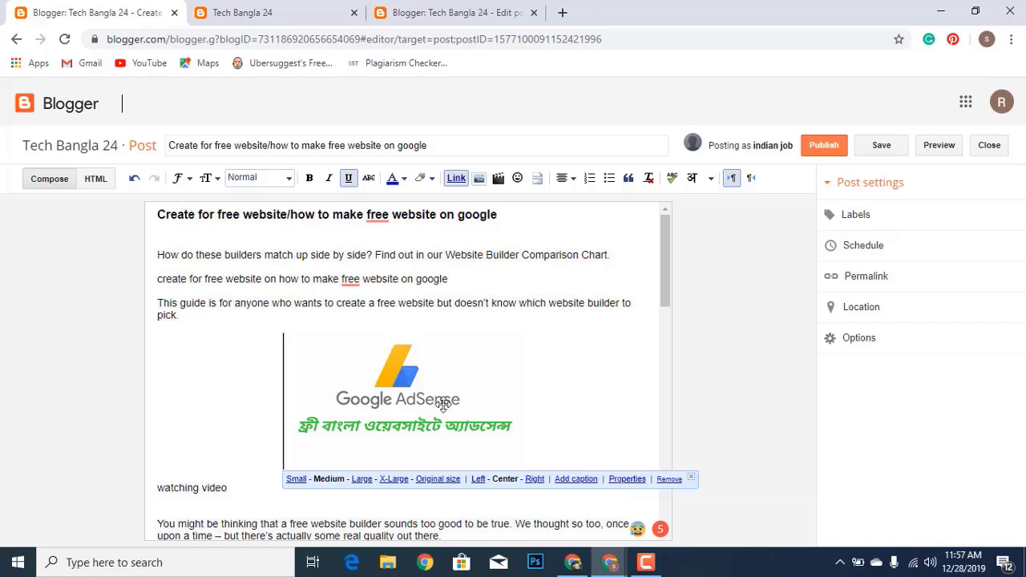
click(362, 478)
click(365, 513)
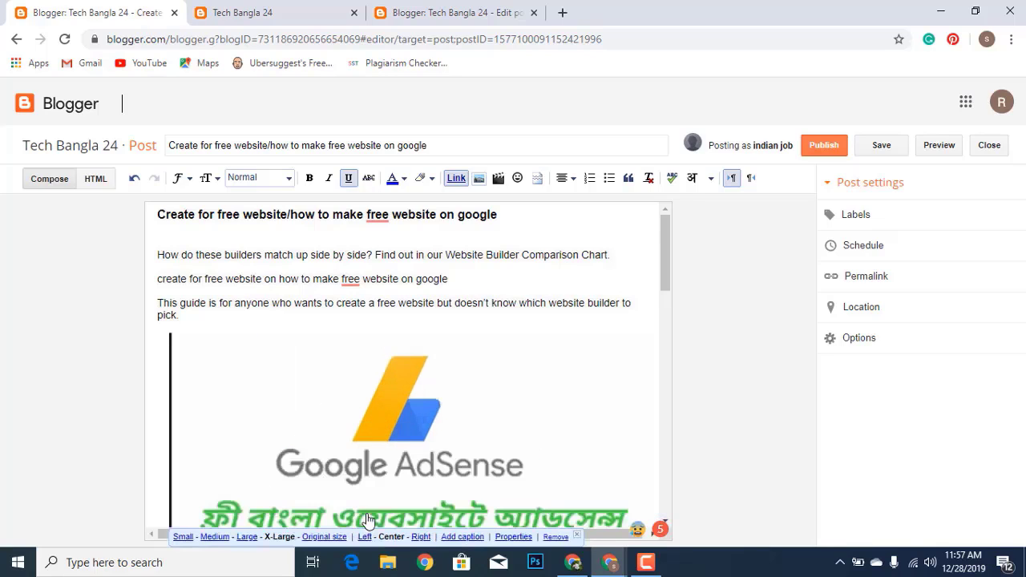
scroll(364, 449, down, 3)
click(328, 536)
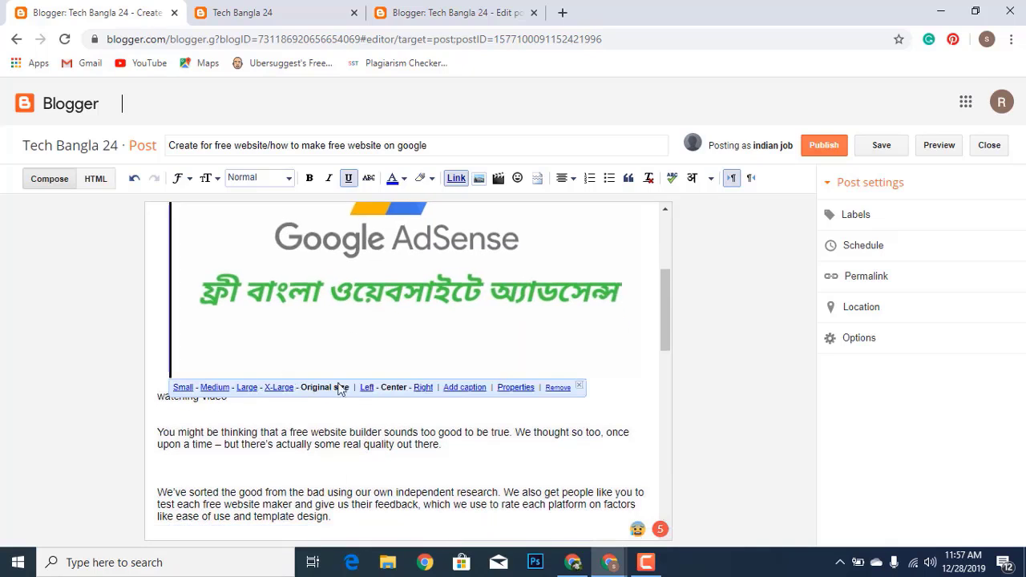
In the image properties, set title text 'google adsence' and alt text 'google'
click(515, 388)
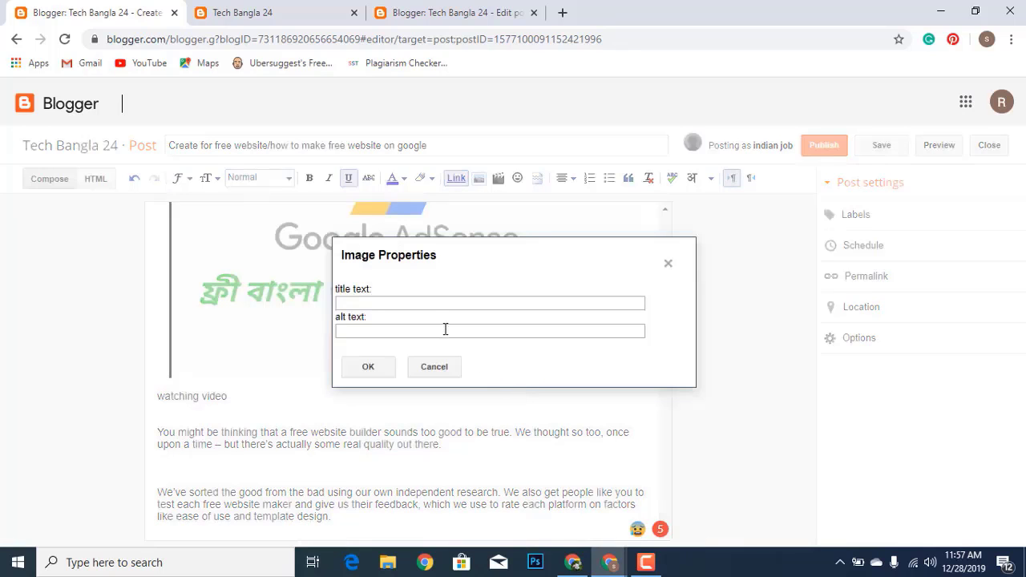
click(445, 329)
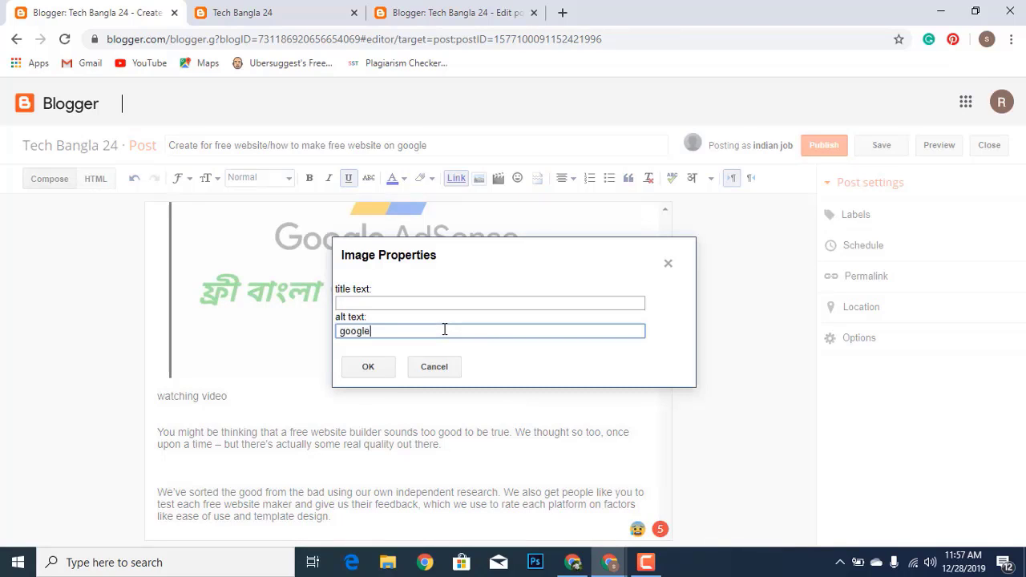
click(413, 298)
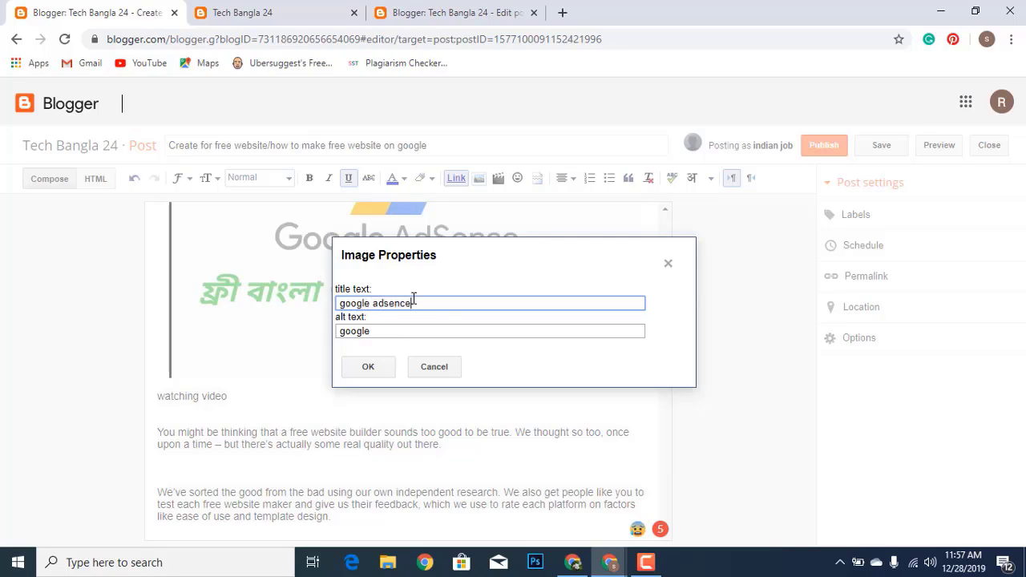
triple_click(413, 298)
key(ctrl+c)
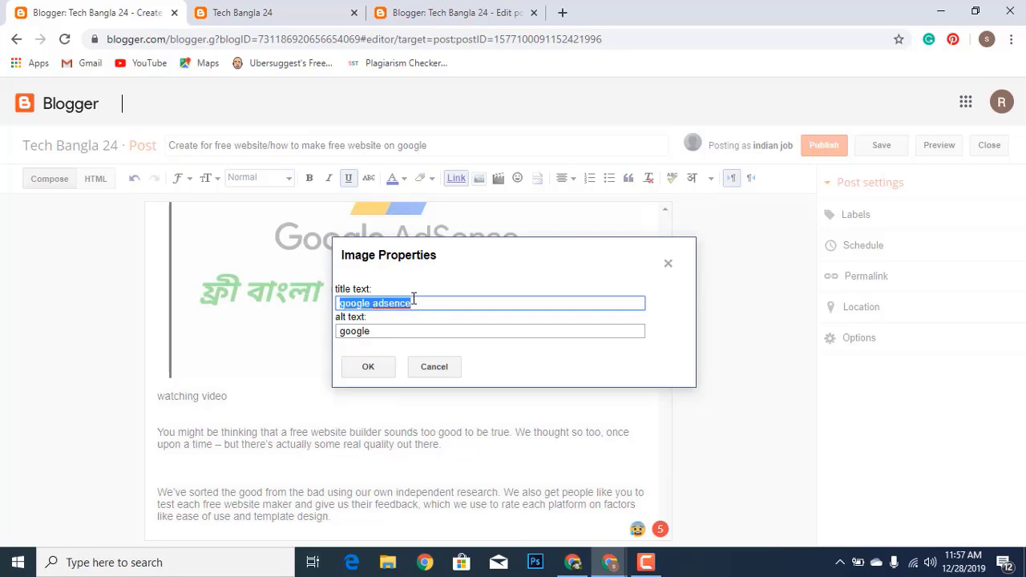
click(435, 331)
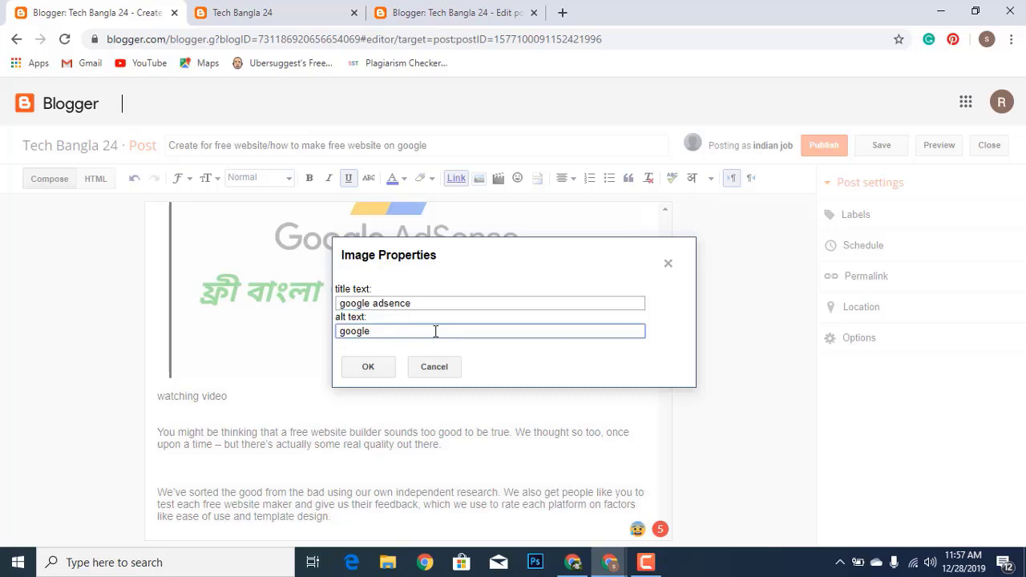
double_click(436, 331)
key(ctrl+v)
Confirm the image's title and alt text and look over the draft
click(368, 367)
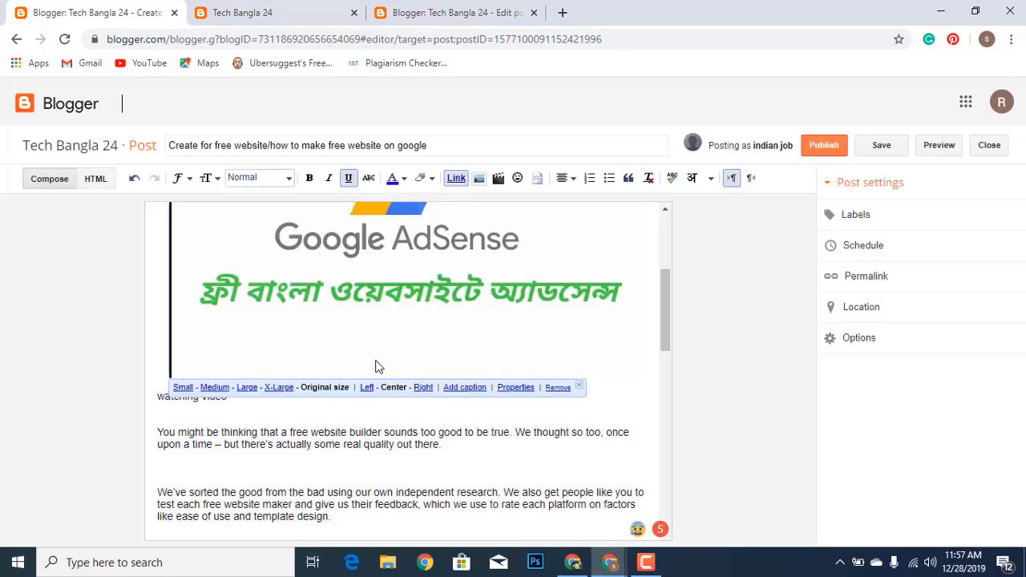
scroll(387, 373, up, 3)
scroll(388, 375, down, 5)
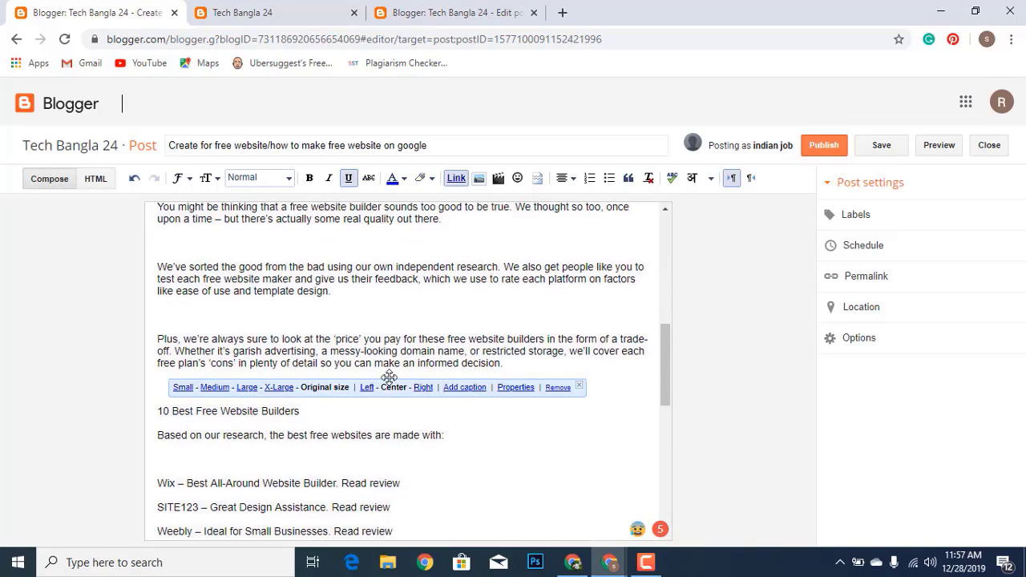
scroll(375, 445, down, 5)
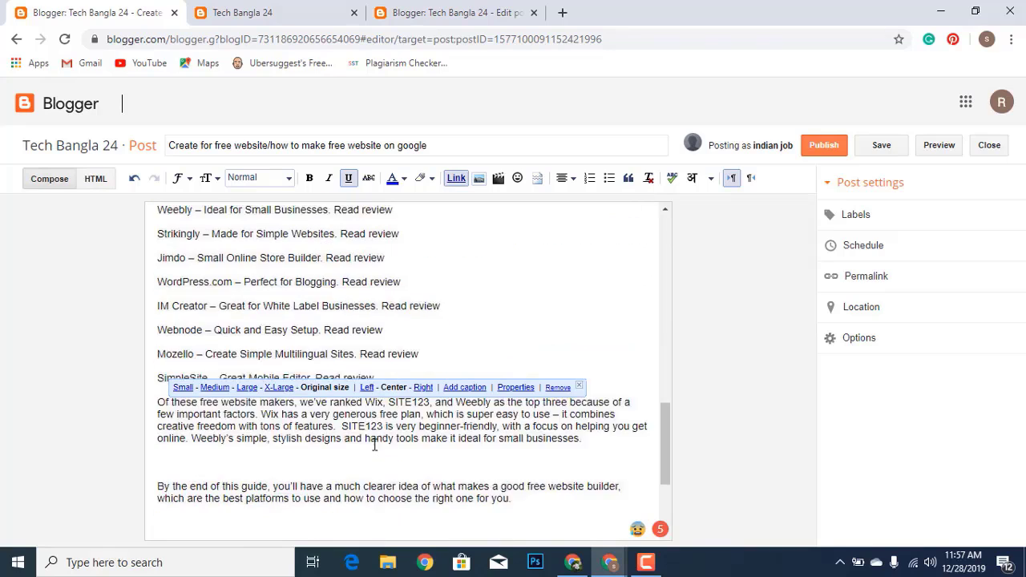
scroll(374, 445, down, 1)
scroll(374, 361, up, 5)
scroll(364, 328, up, 1)
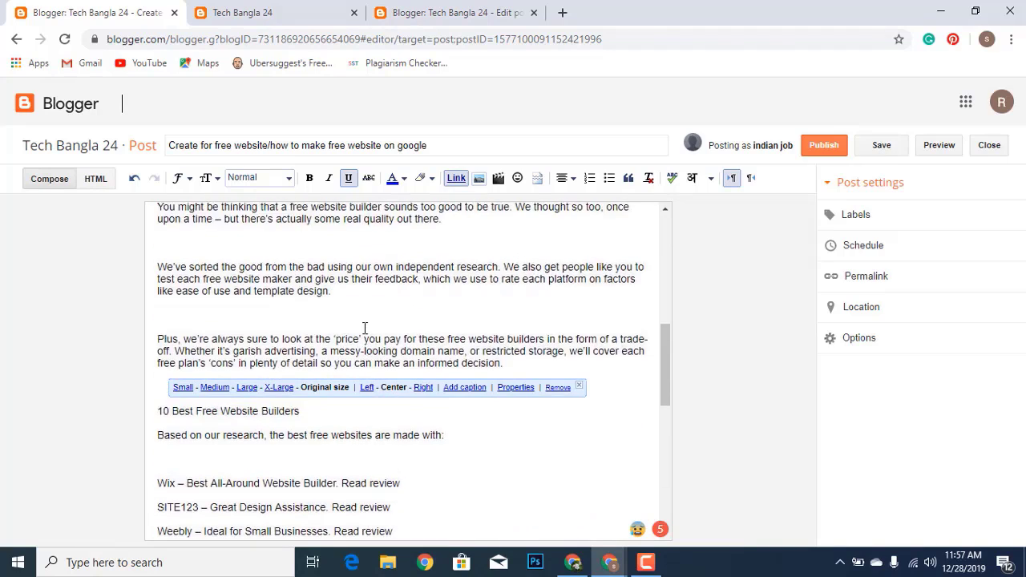
scroll(365, 328, up, 1)
Make the 'watching video' line below the image bold
drag(156, 246, 234, 248)
click(311, 179)
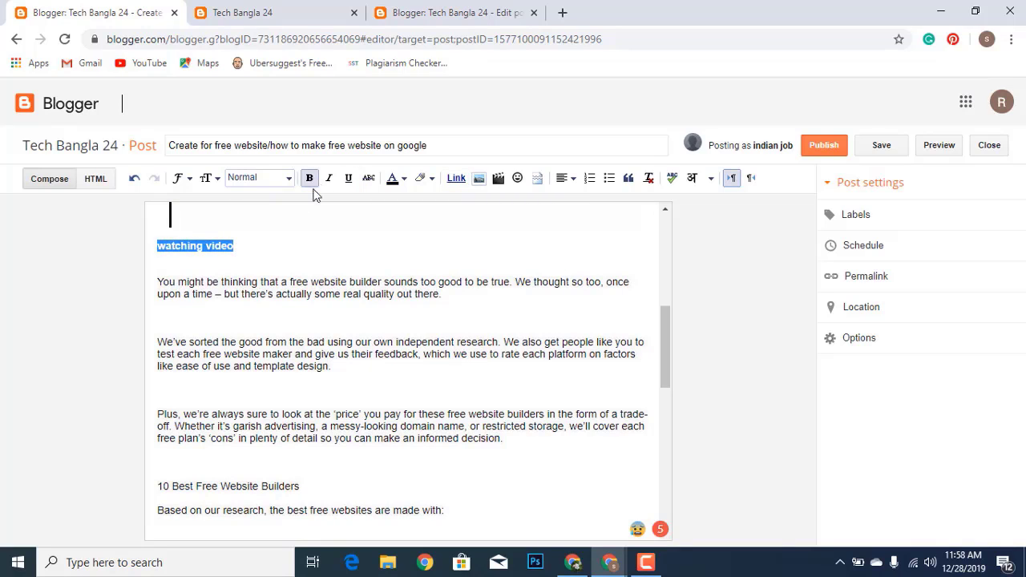
scroll(371, 270, up, 3)
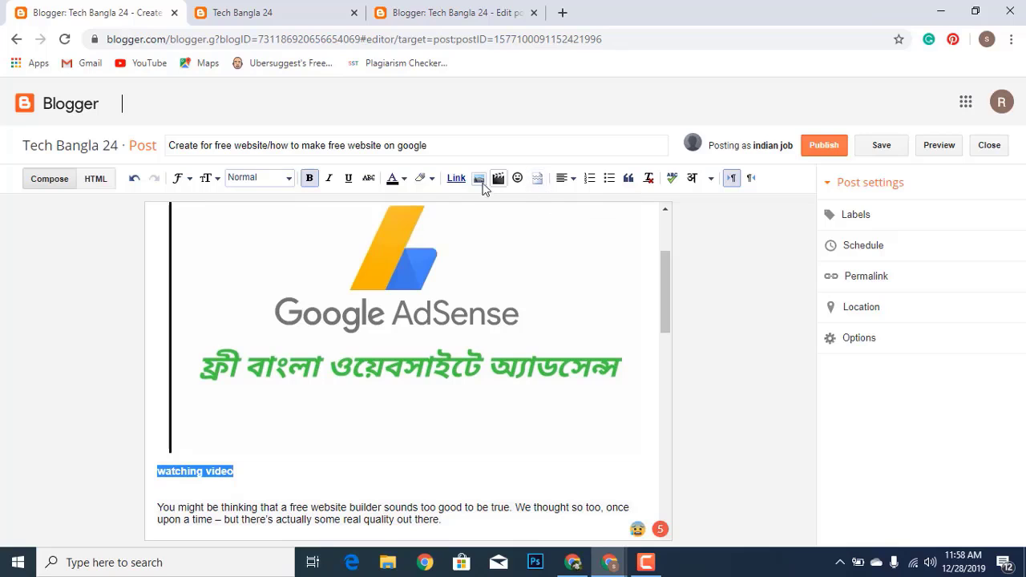
click(496, 180)
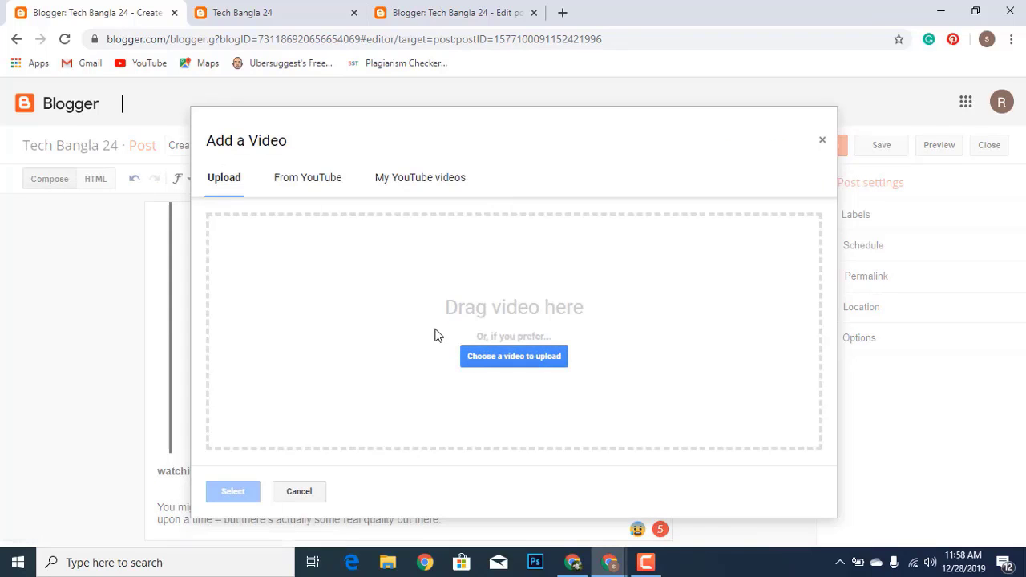
click(288, 178)
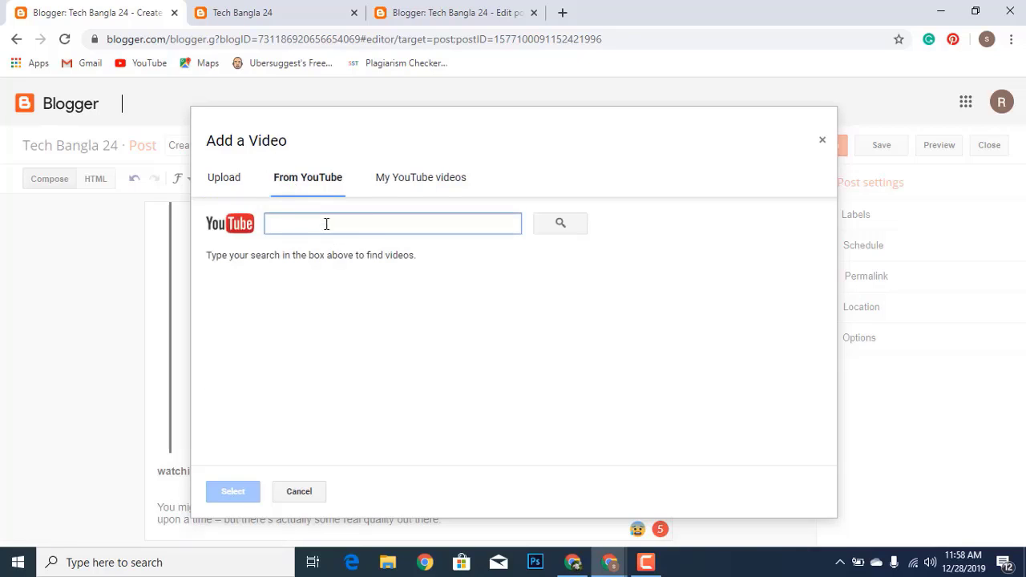
click(402, 186)
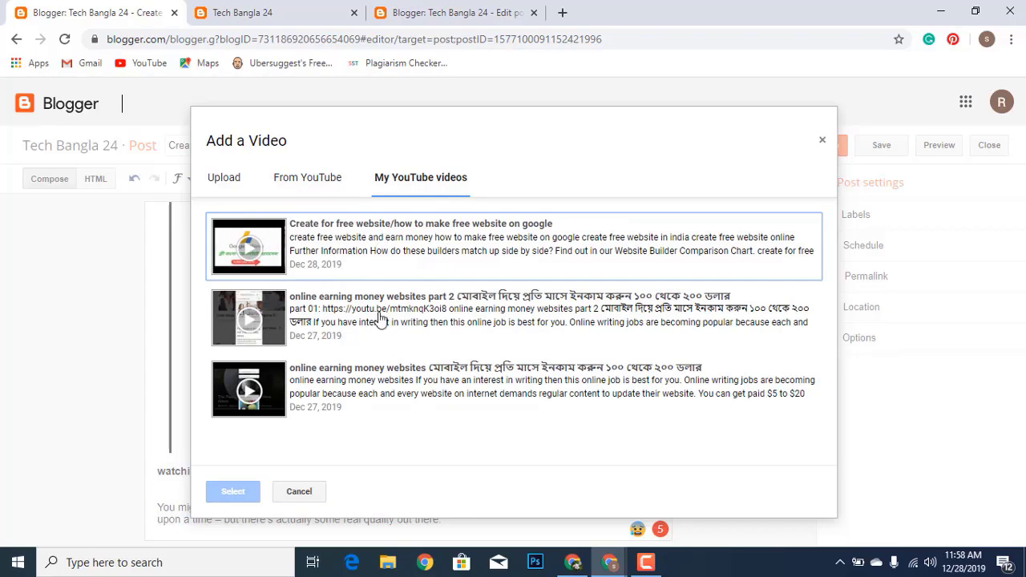
click(243, 255)
click(233, 492)
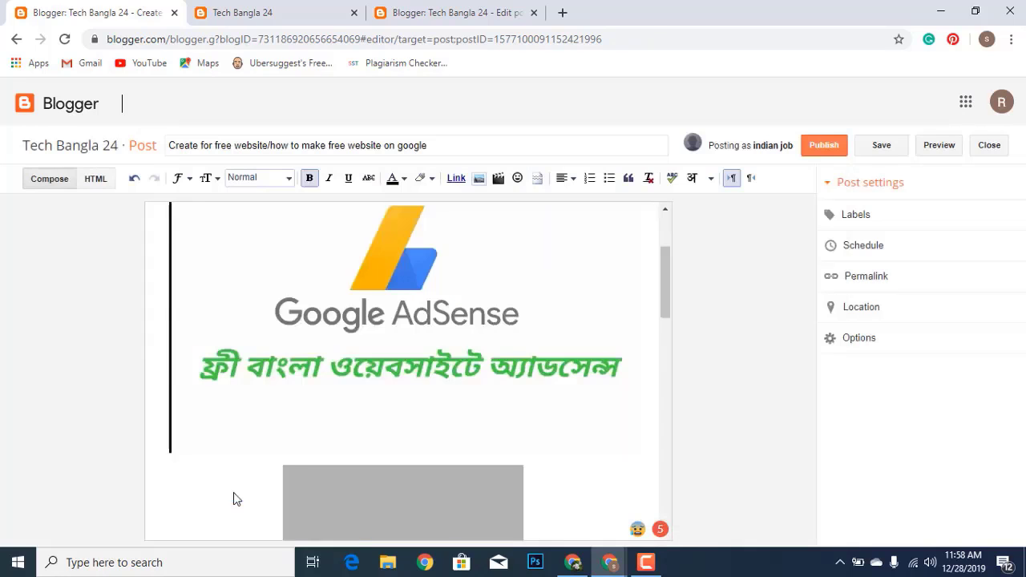
right_click(391, 346)
click(423, 400)
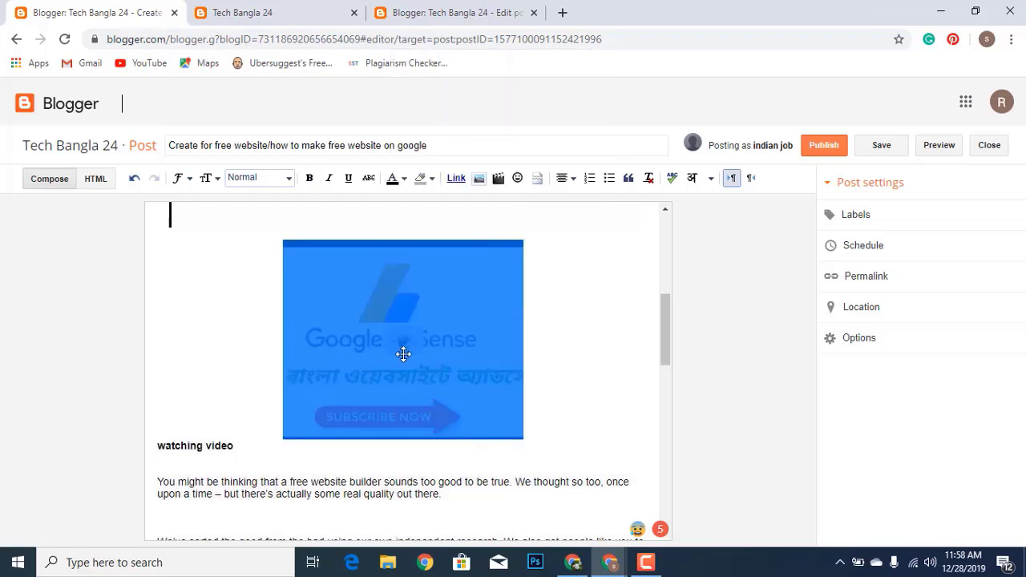
right_click(401, 350)
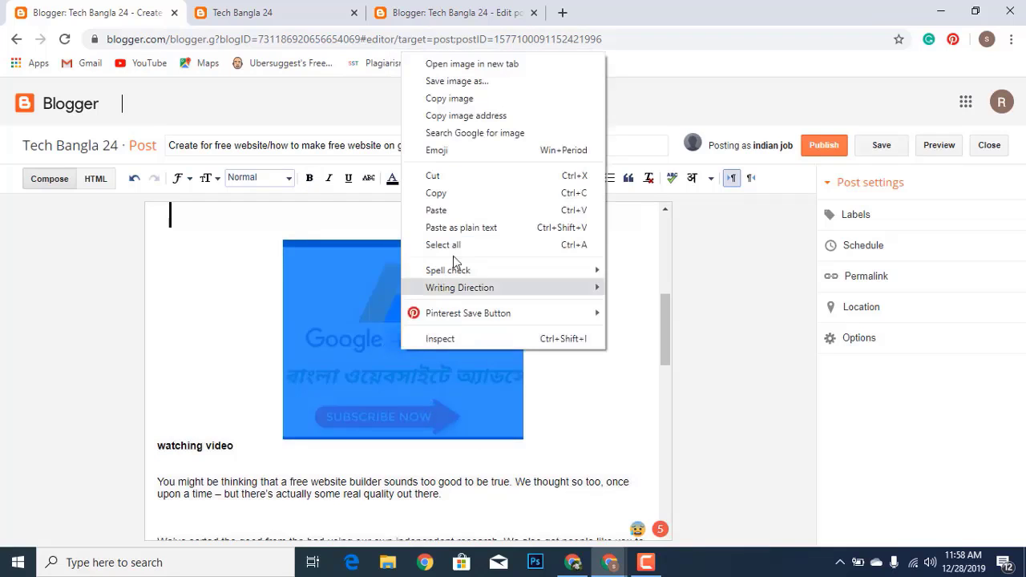
click(443, 178)
scroll(341, 339, up, 2)
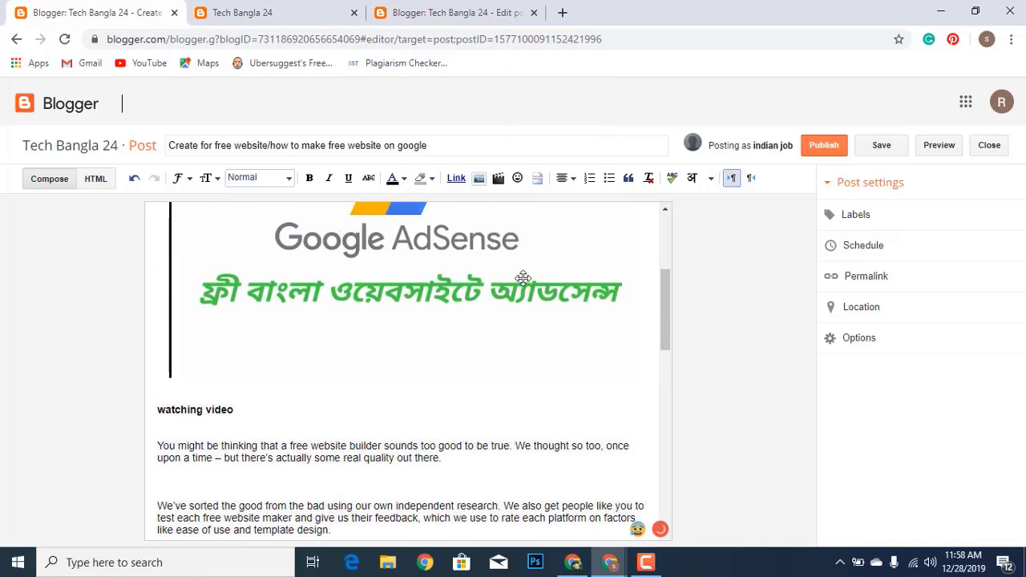
scroll(523, 278, down, 10)
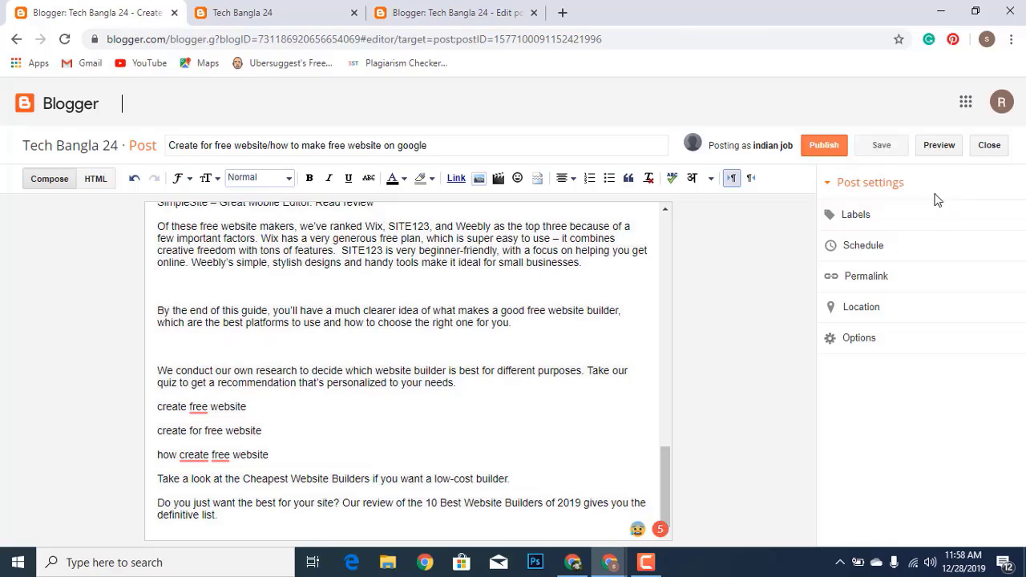
Label the post 'online earning video', correcting 'earnig' to 'earning'
click(916, 214)
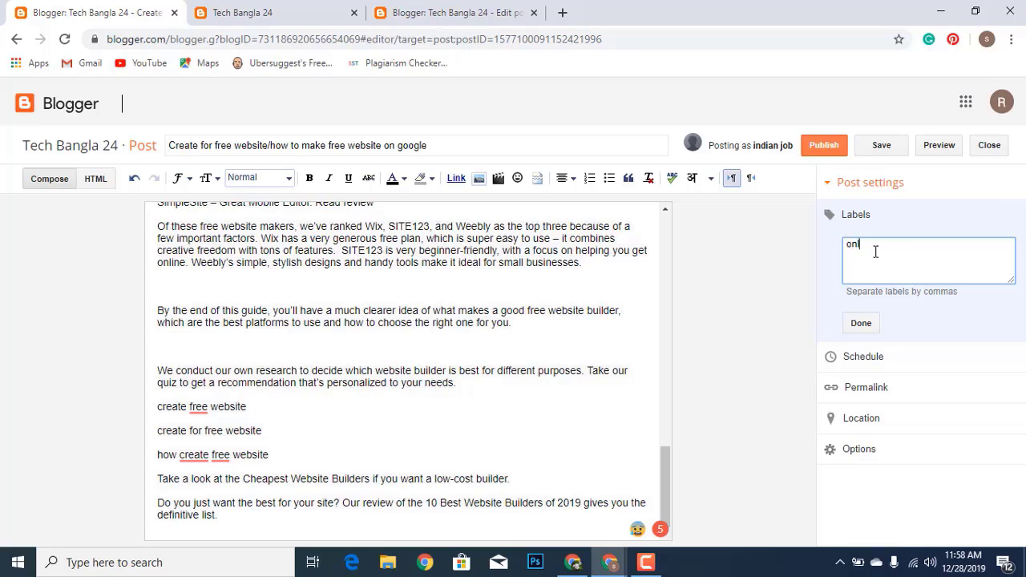
text(ne earning vide)
text(o)
right_click(899, 244)
click(895, 257)
click(860, 324)
Review the permalink, location (blocking location access) and comment/compose options settings
click(865, 288)
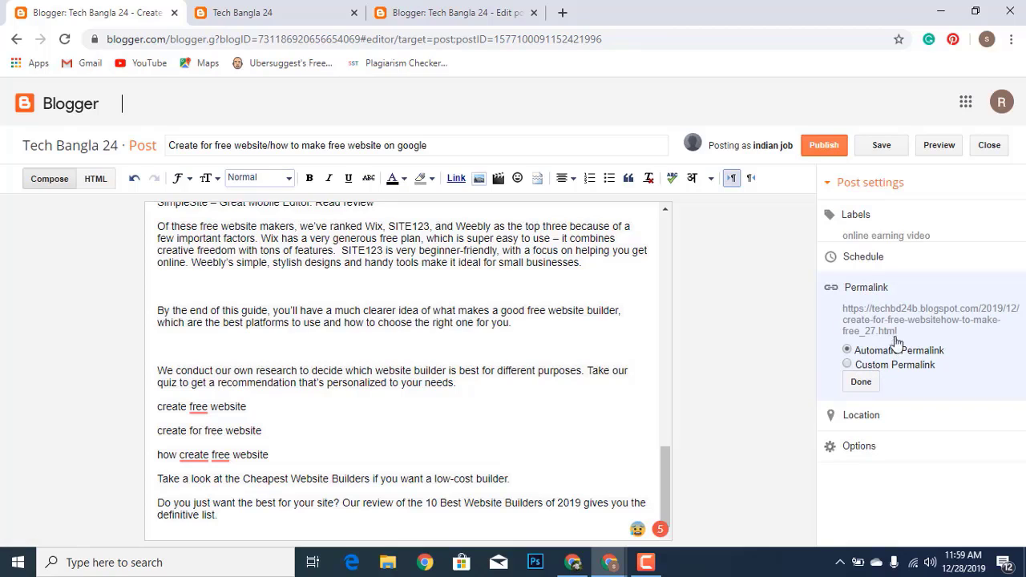
click(862, 384)
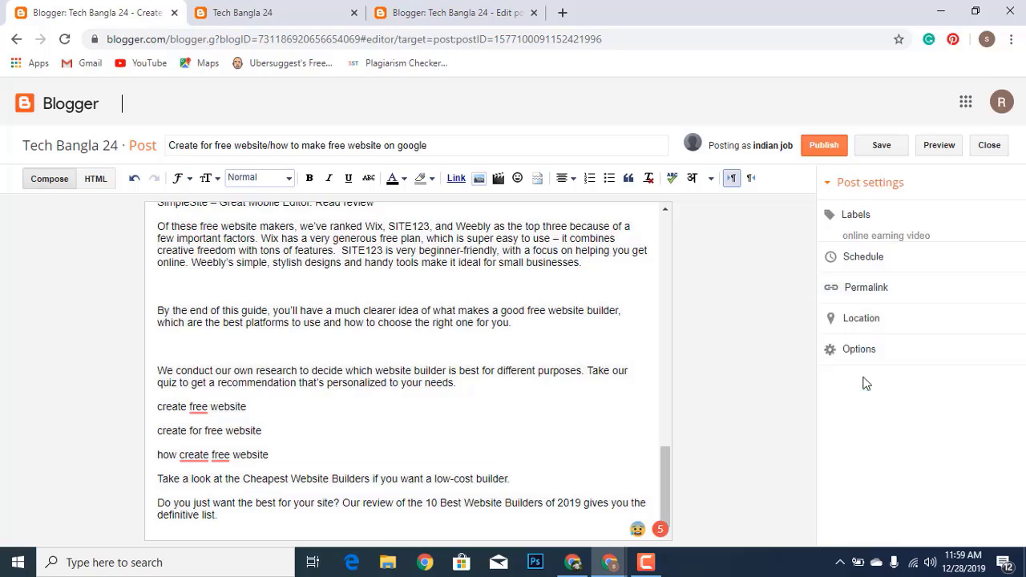
click(862, 321)
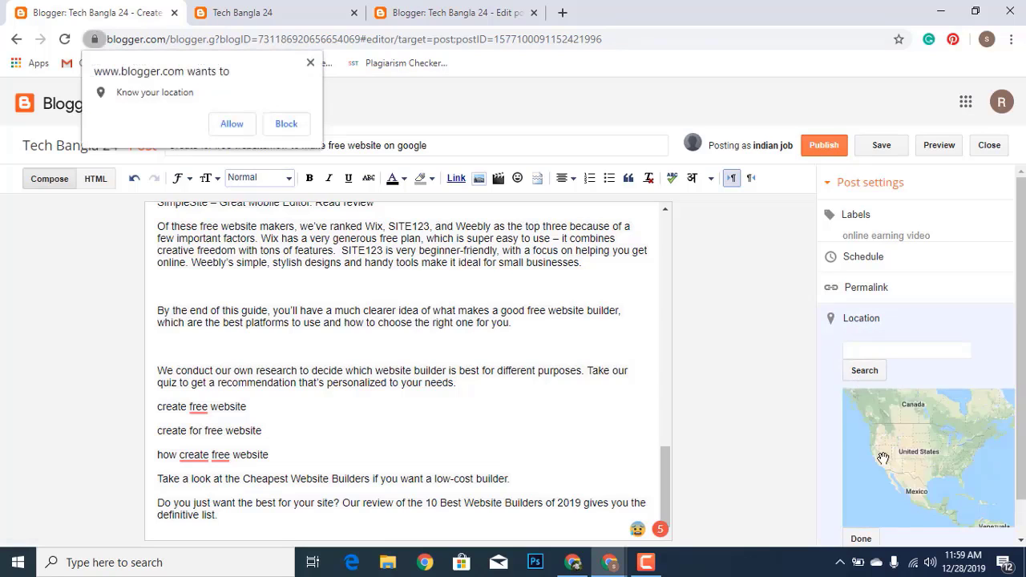
scroll(917, 429, down, 1)
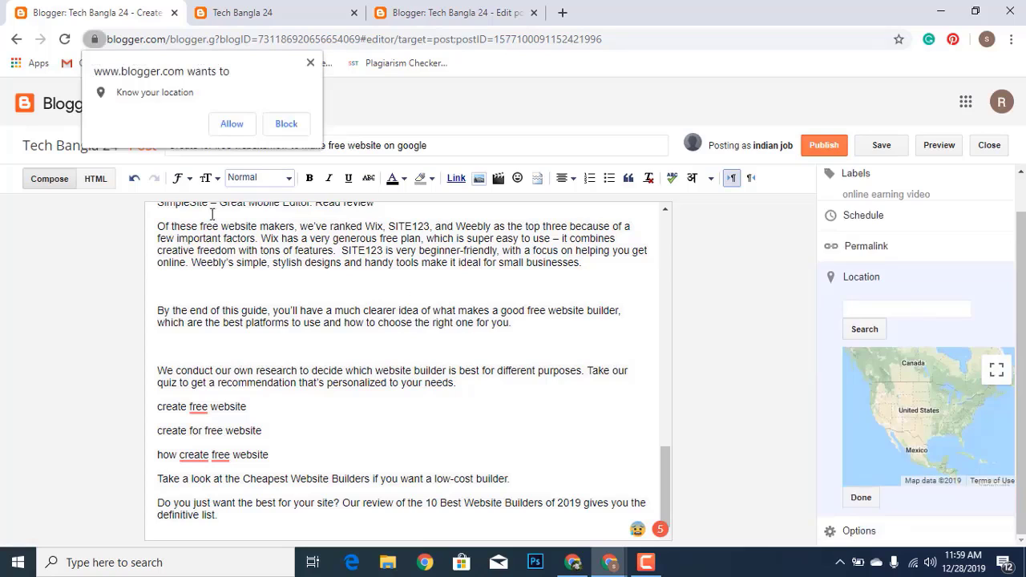
click(285, 123)
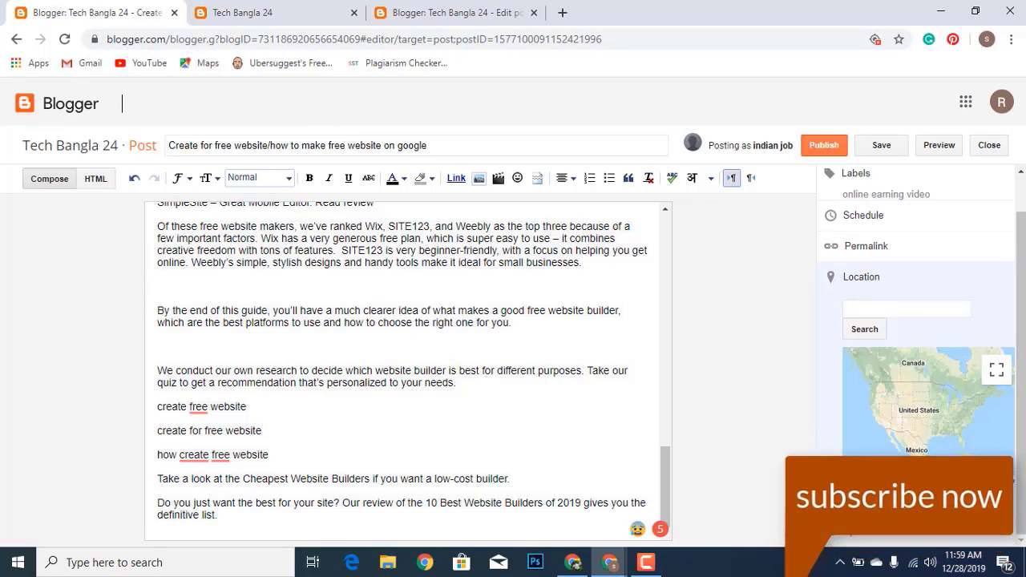
click(861, 276)
click(854, 350)
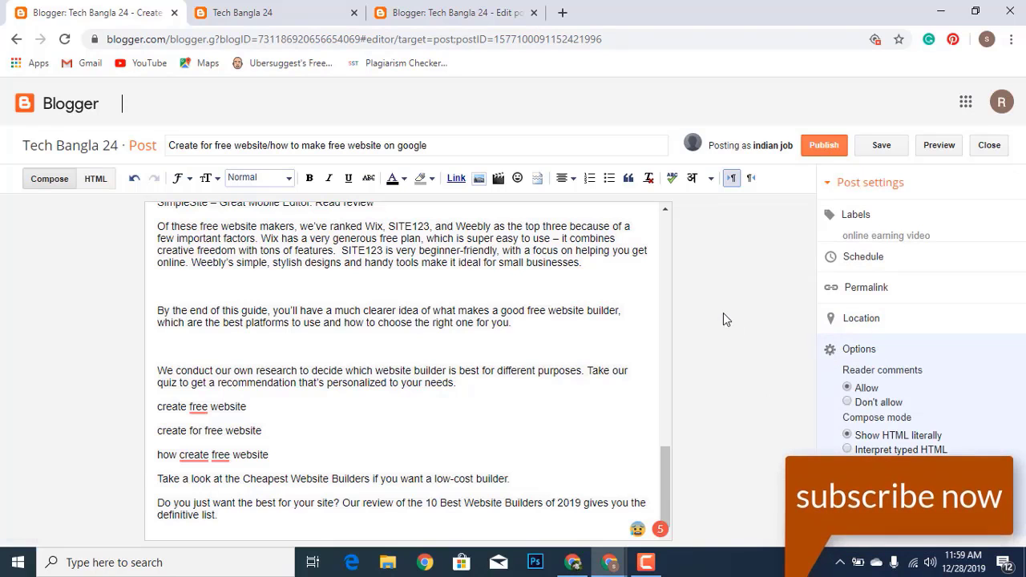
scroll(499, 315, up, 15)
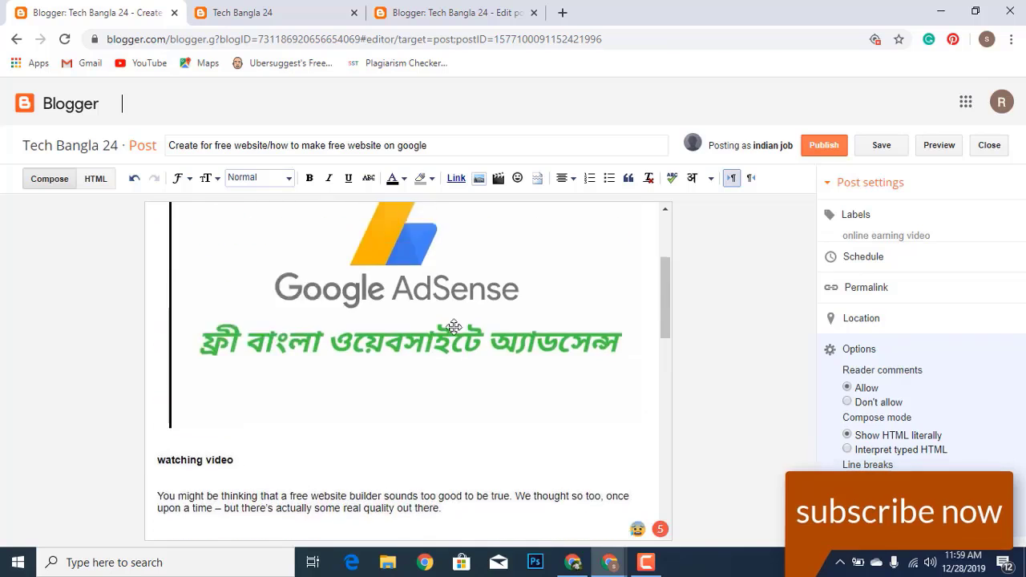
Publish the post and open the live Tech Bangla 24 blog in a new tab
click(824, 147)
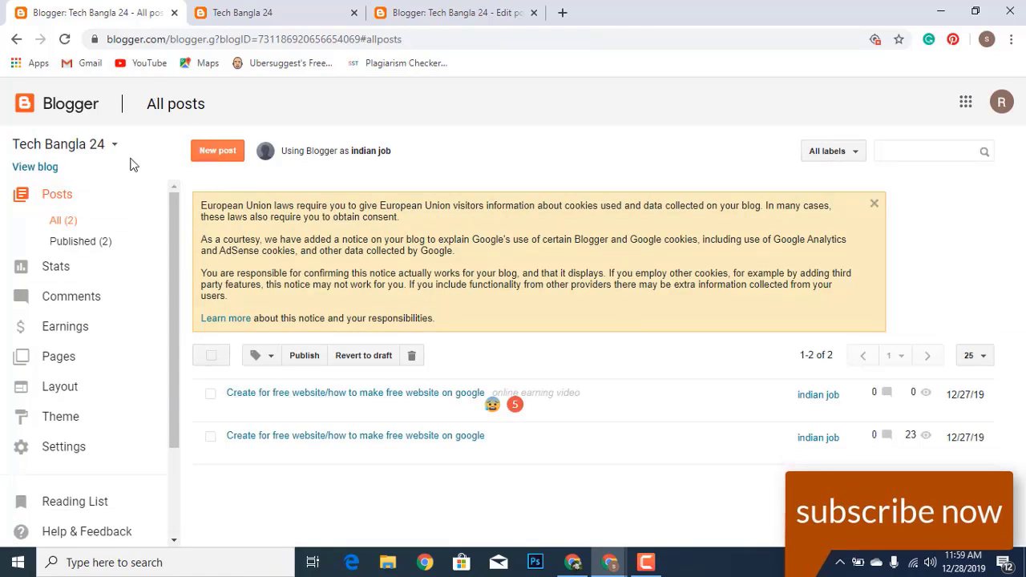
click(51, 166)
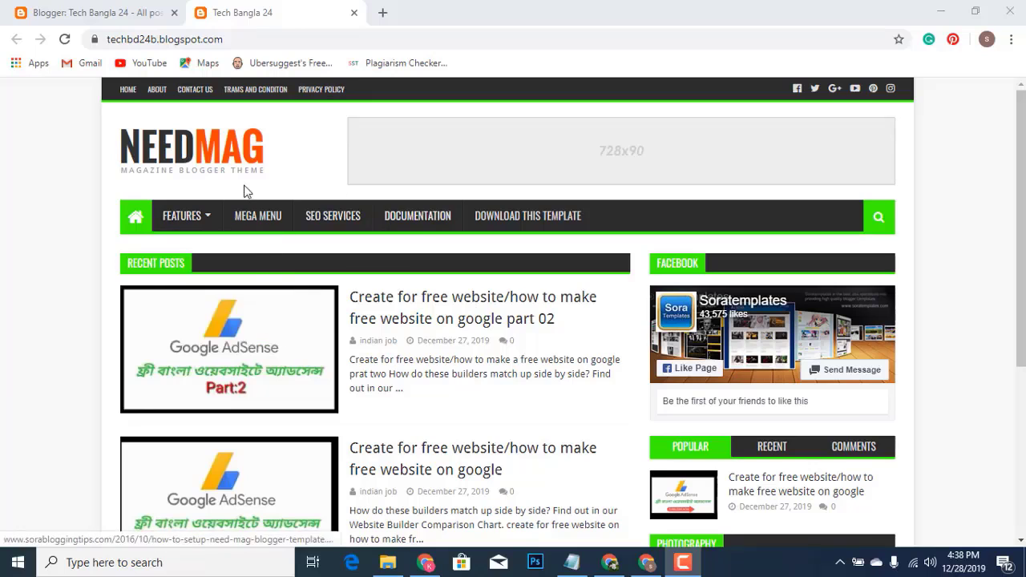
mouse_move(193, 220)
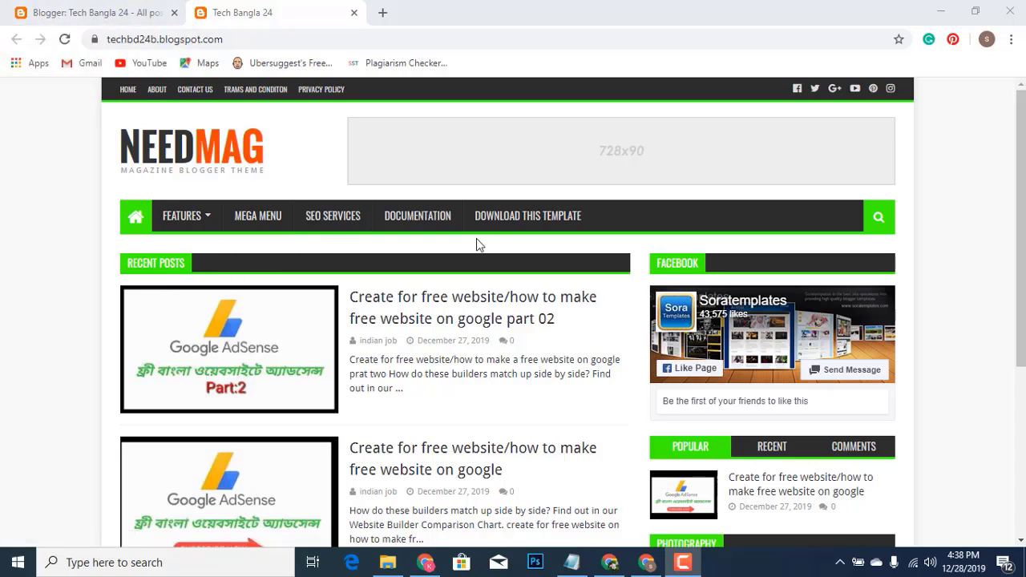
Scroll the live blog homepage to check the new 'part 02' post in Recent Posts
scroll(280, 336, down, 1)
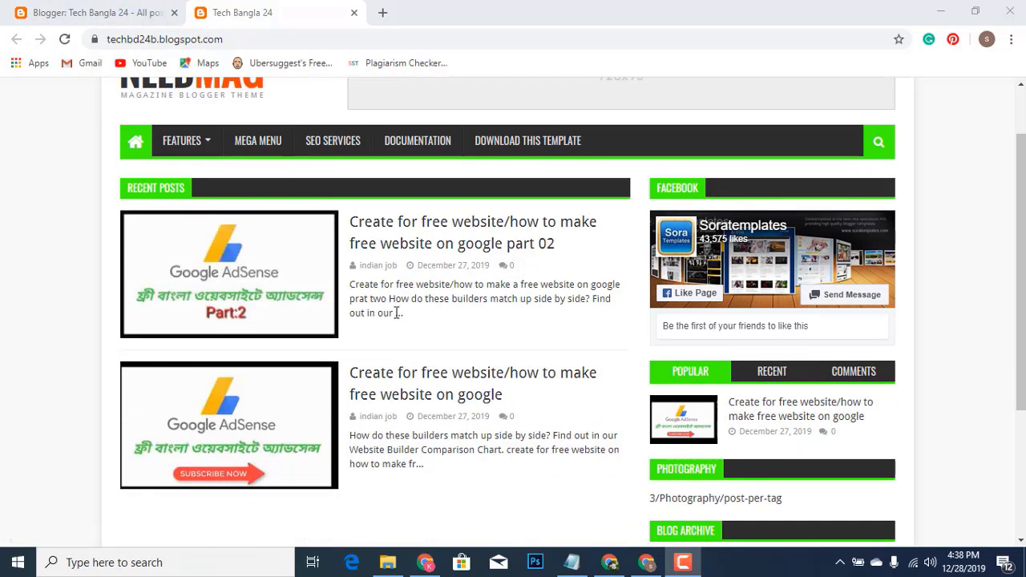
scroll(257, 319, down, 1)
scroll(257, 319, up, 1)
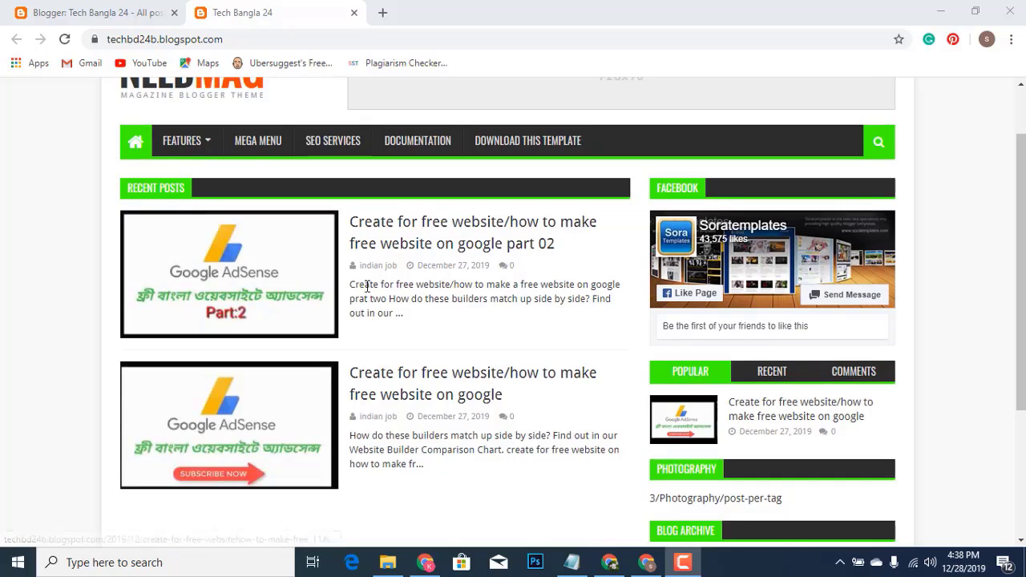
scroll(365, 285, up, 1)
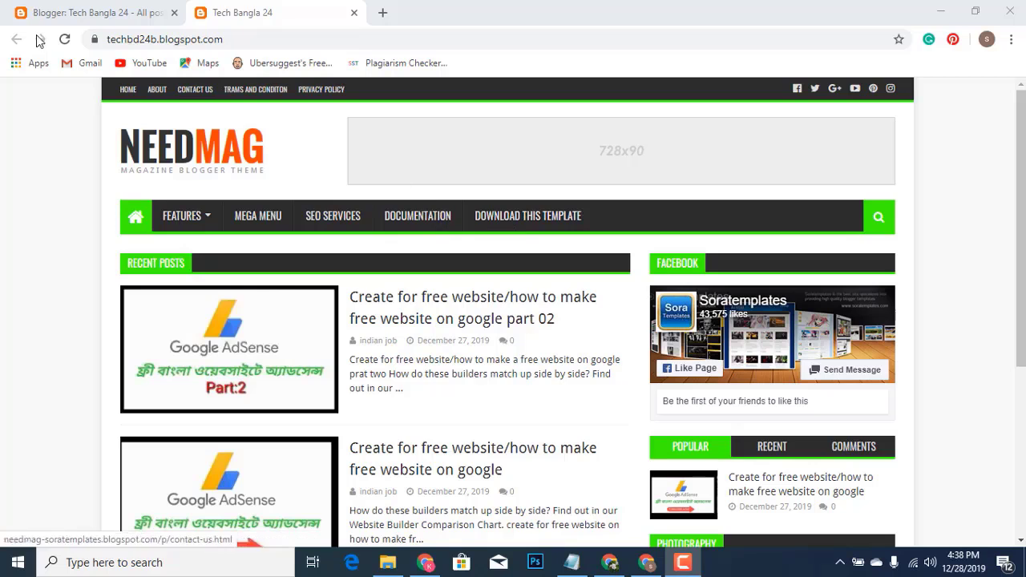
Open the Tech Bangla 24 Layout page and scroll down to the Main Menu gadget
click(73, 12)
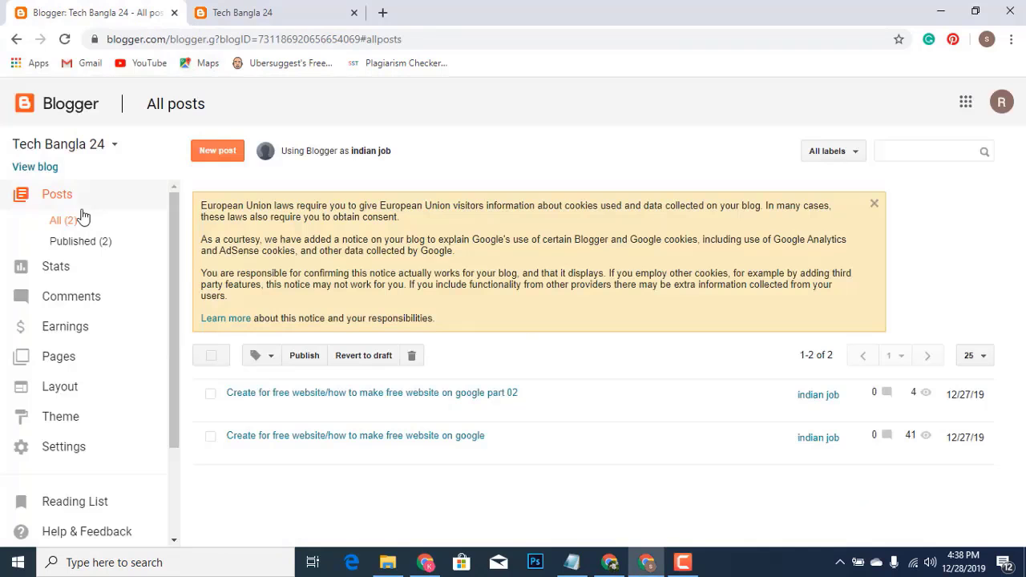
scroll(53, 193, down, 1)
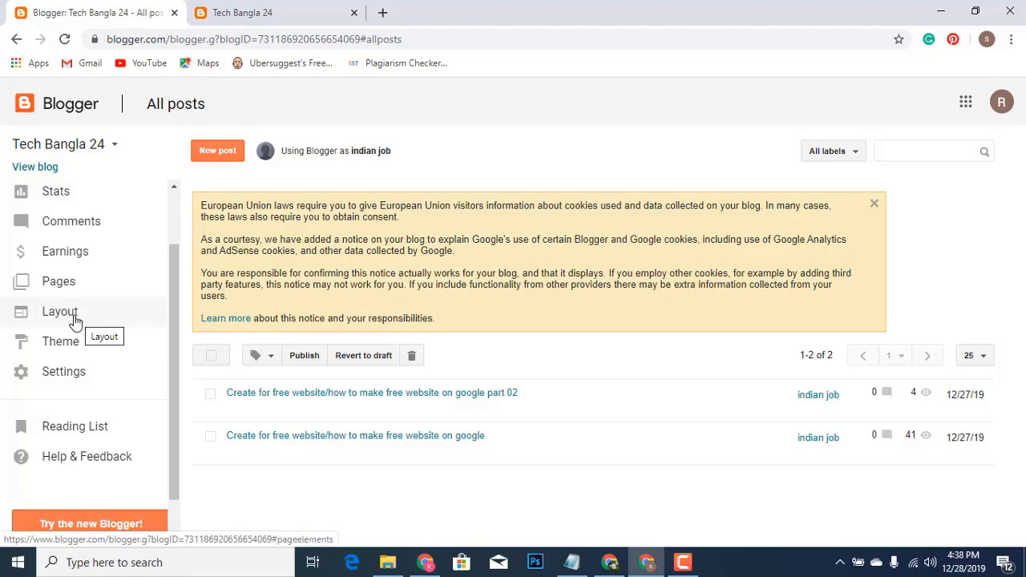
click(74, 321)
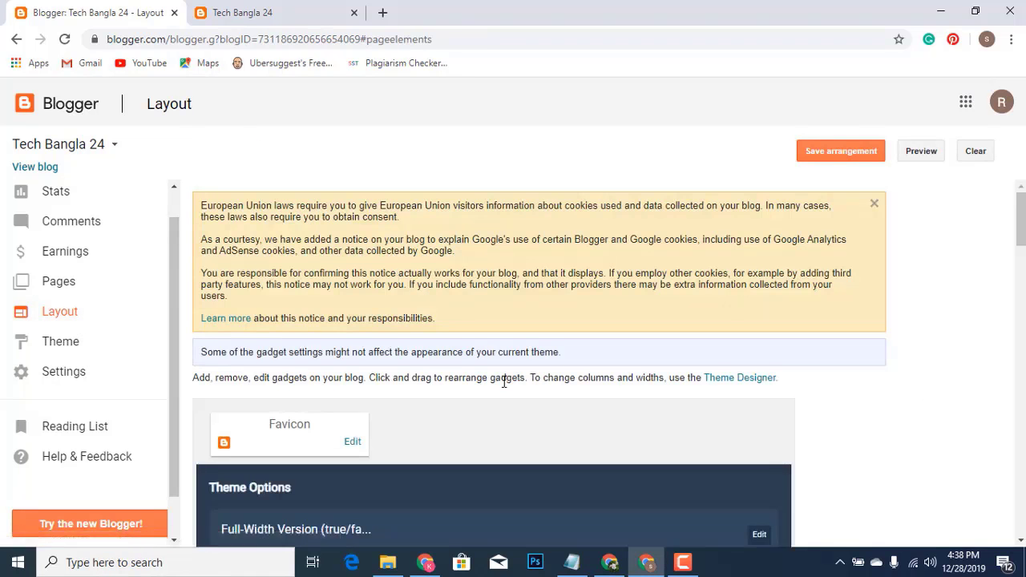
scroll(504, 383, down, 3)
scroll(501, 372, down, 1)
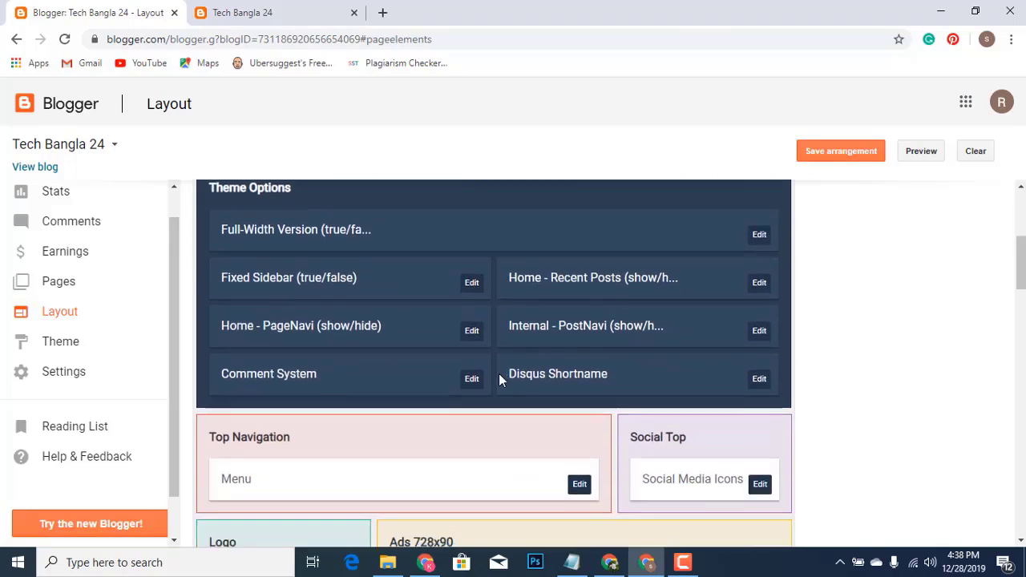
scroll(557, 469, down, 1)
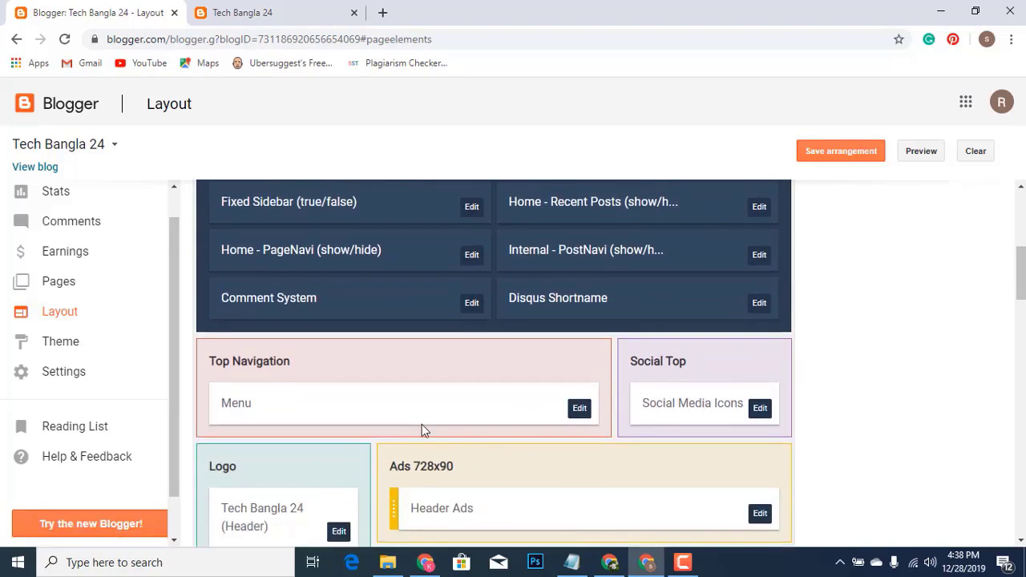
scroll(552, 428, down, 4)
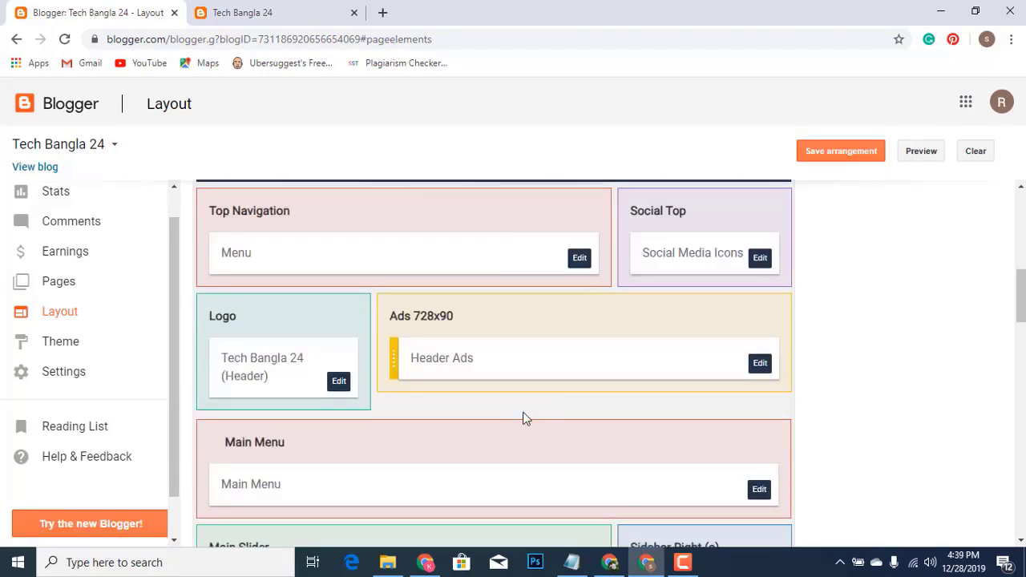
scroll(425, 365, up, 1)
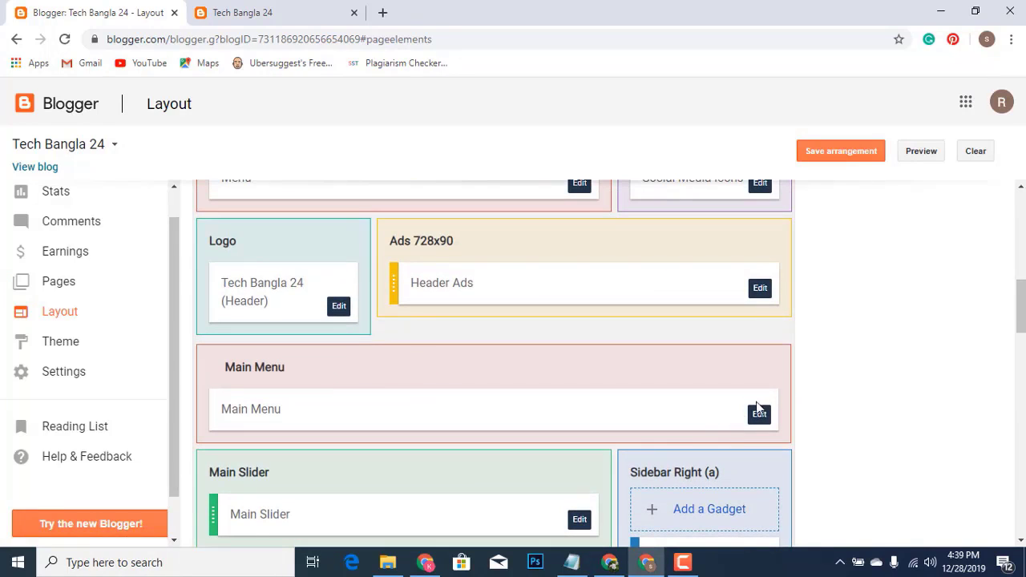
Open the Main Menu gadget's link list and delete the DropDown 1, 2 and 3 links
click(759, 413)
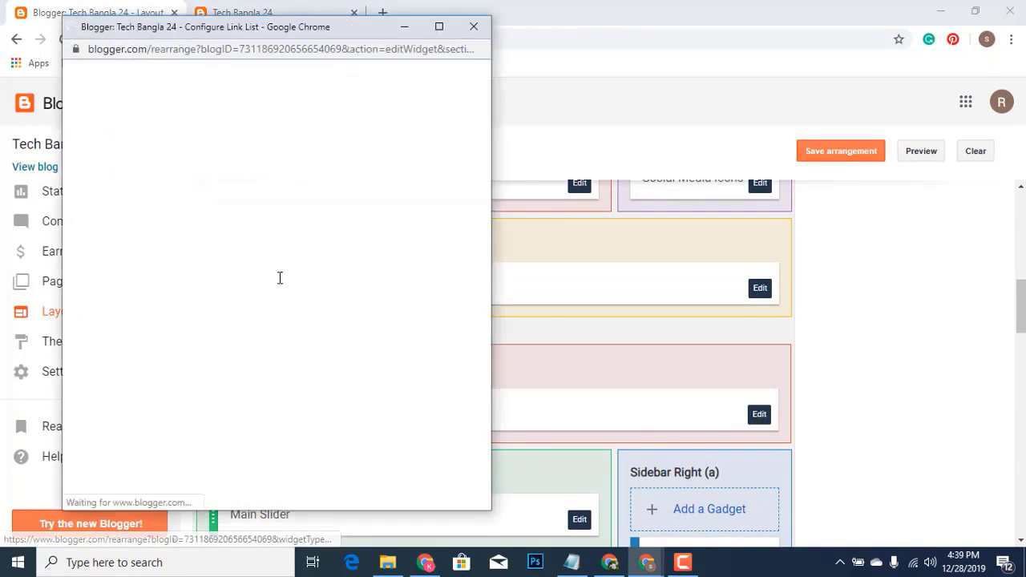
scroll(268, 277, down, 2)
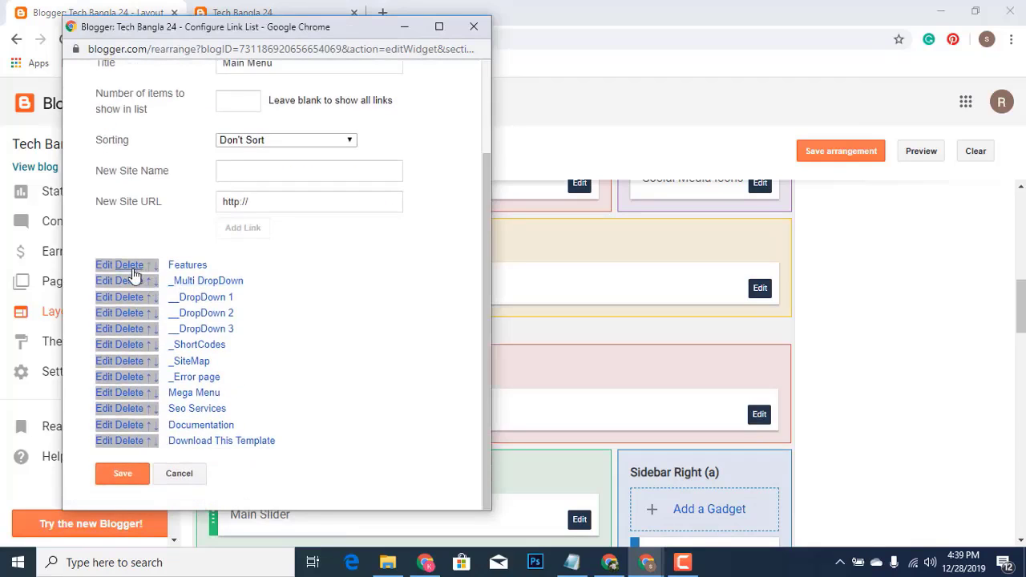
scroll(132, 280, up, 2)
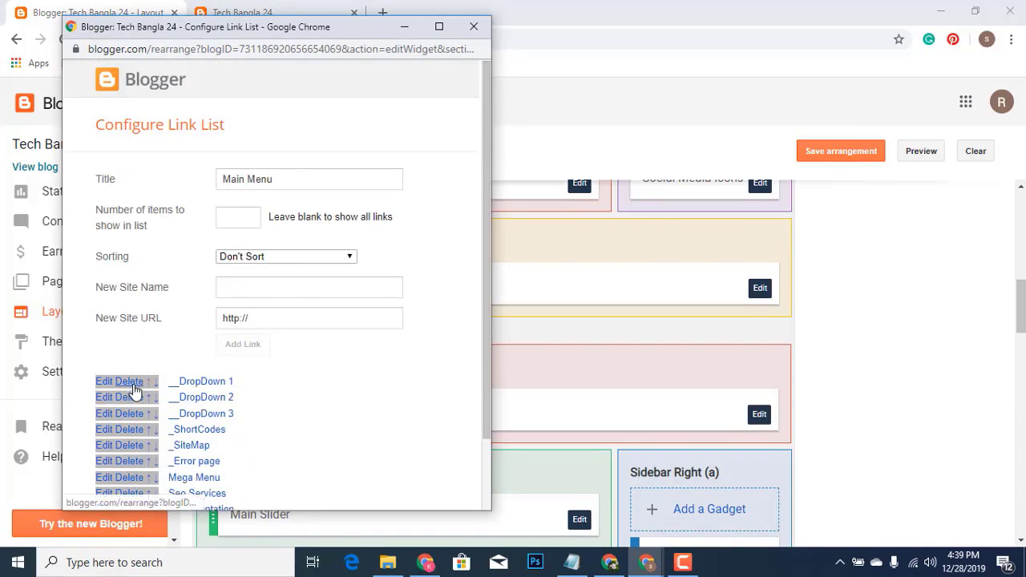
click(134, 383)
click(134, 383)
click(134, 383)
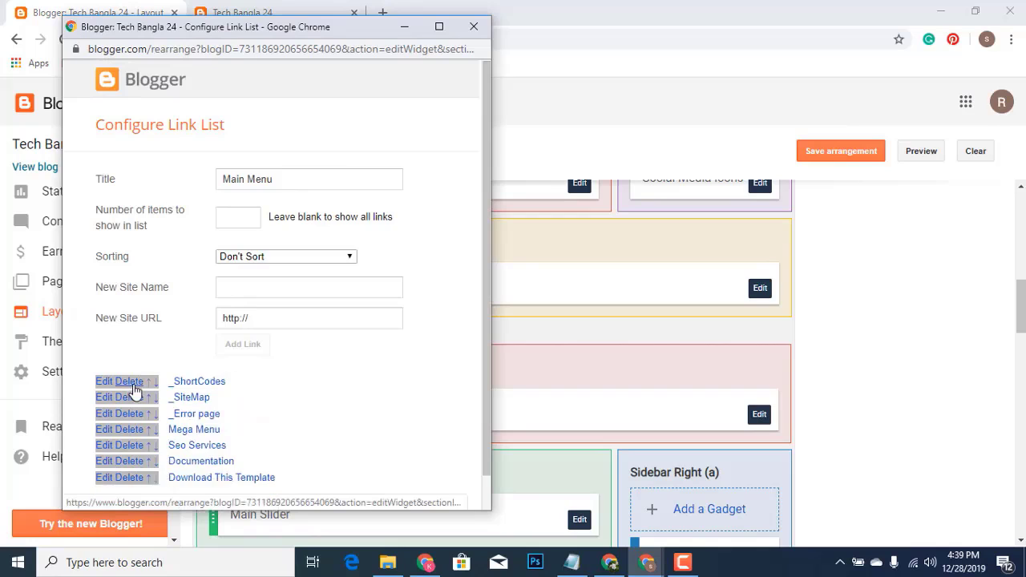
Delete the remaining links: _ShortCodes, _SiteMap, _Error page, Mega Menu, Seo Services, Documentation, Download This Template
click(134, 383)
click(134, 383)
click(134, 383)
click(134, 384)
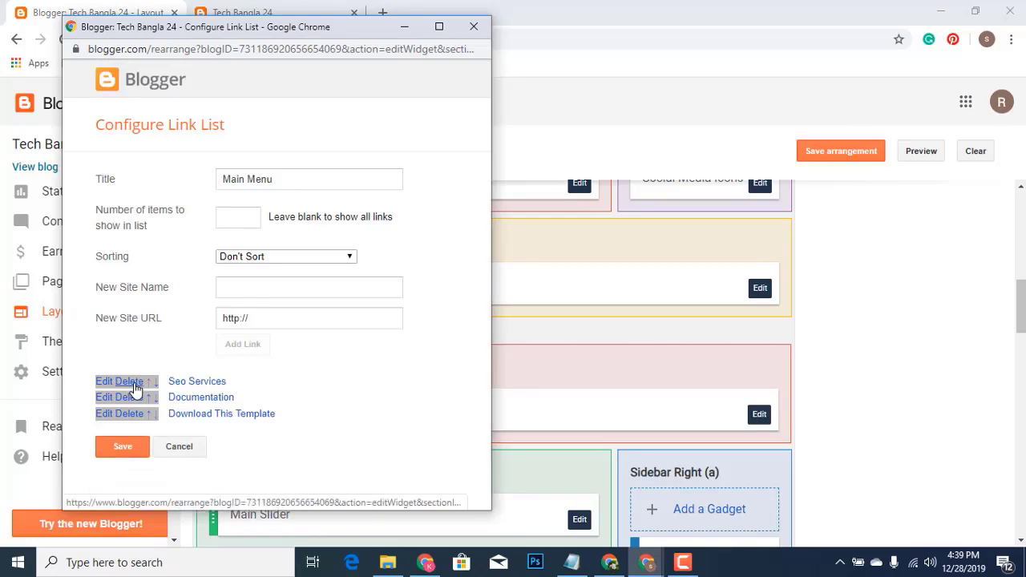
click(134, 383)
click(134, 383)
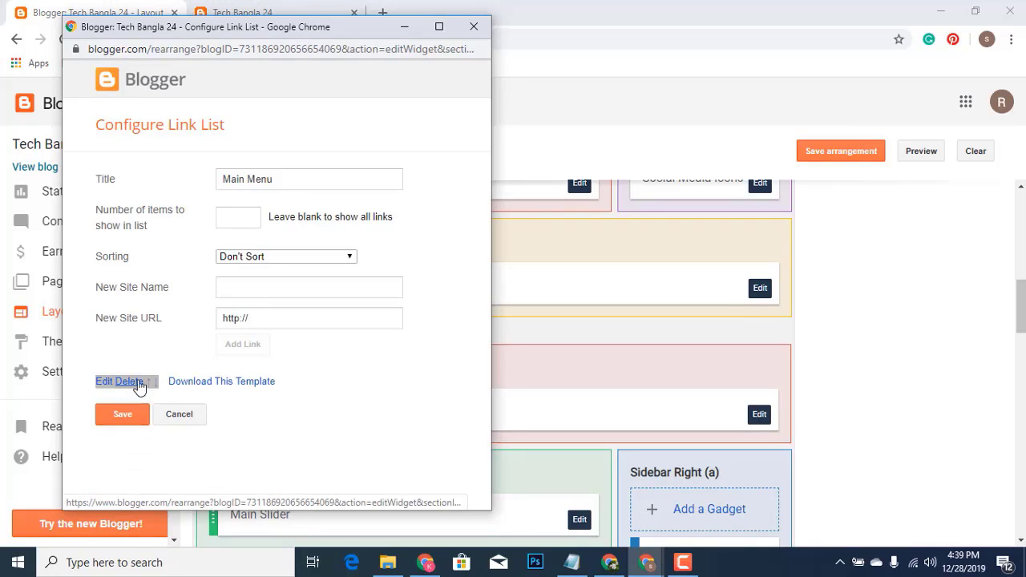
click(134, 383)
click(308, 283)
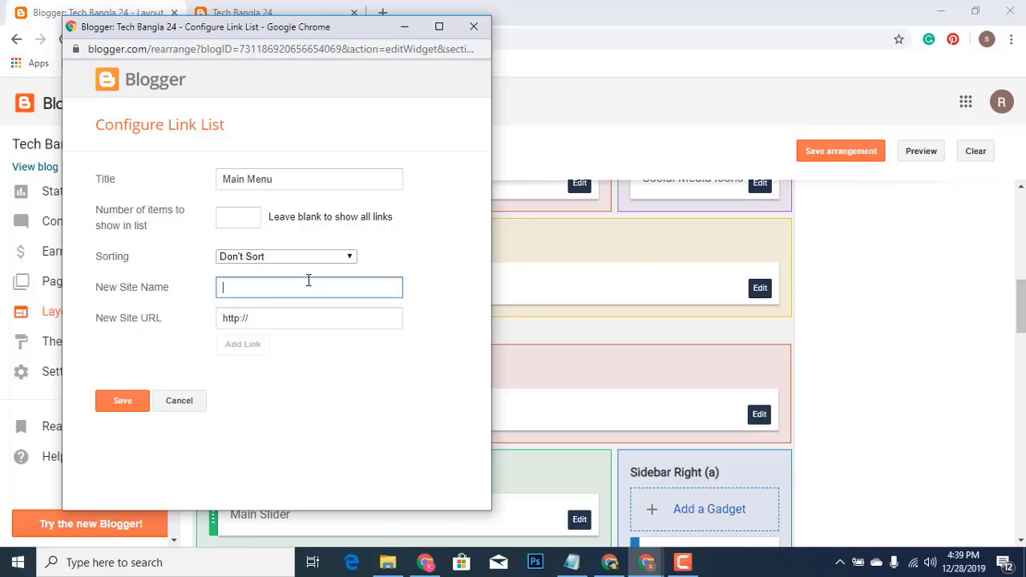
Add Home and Make websit as new links in the Main Menu list
text(h)
key(BackSpace)
text(H)
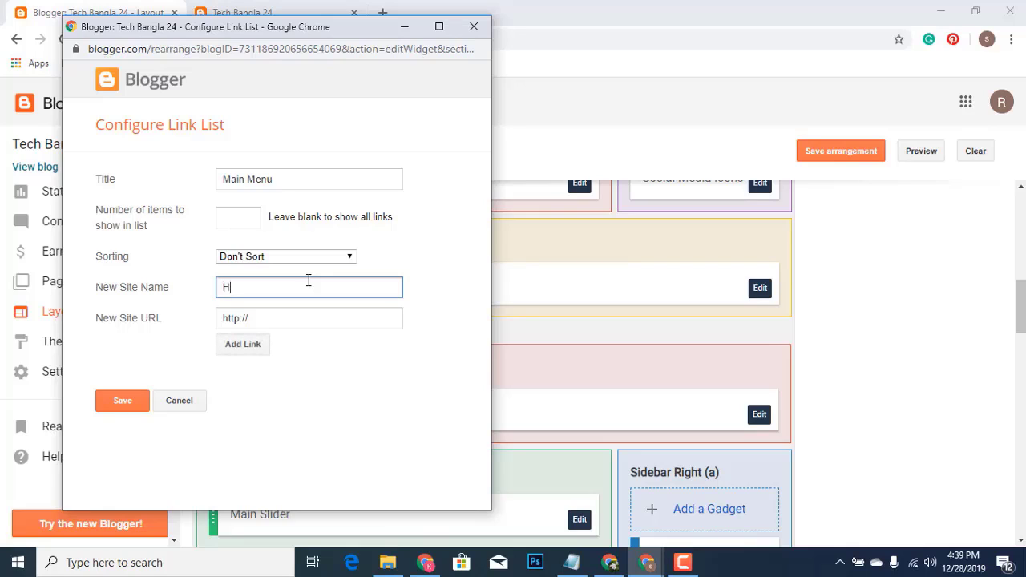
text(one)
click(245, 347)
click(291, 284)
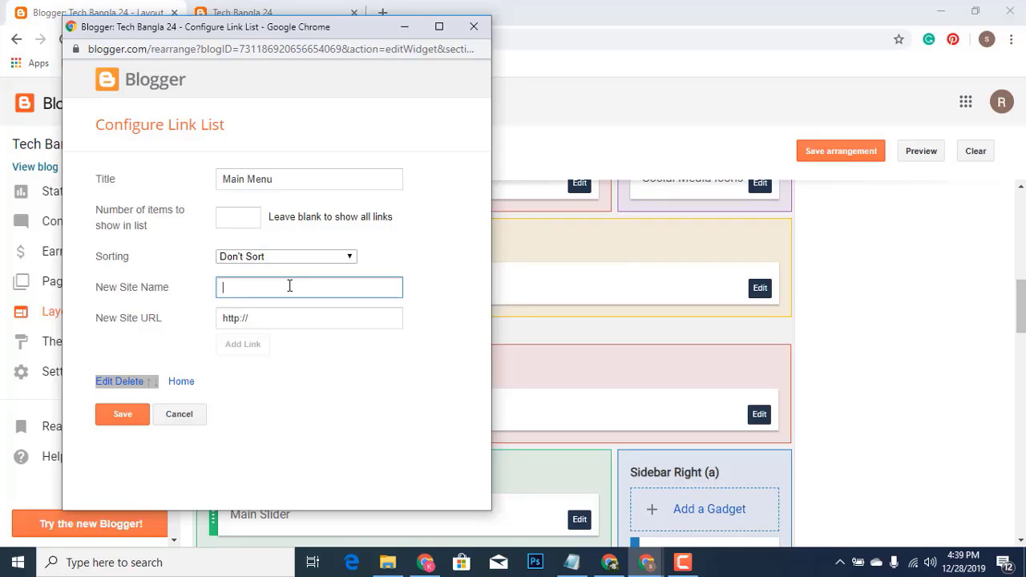
text(Make websit)
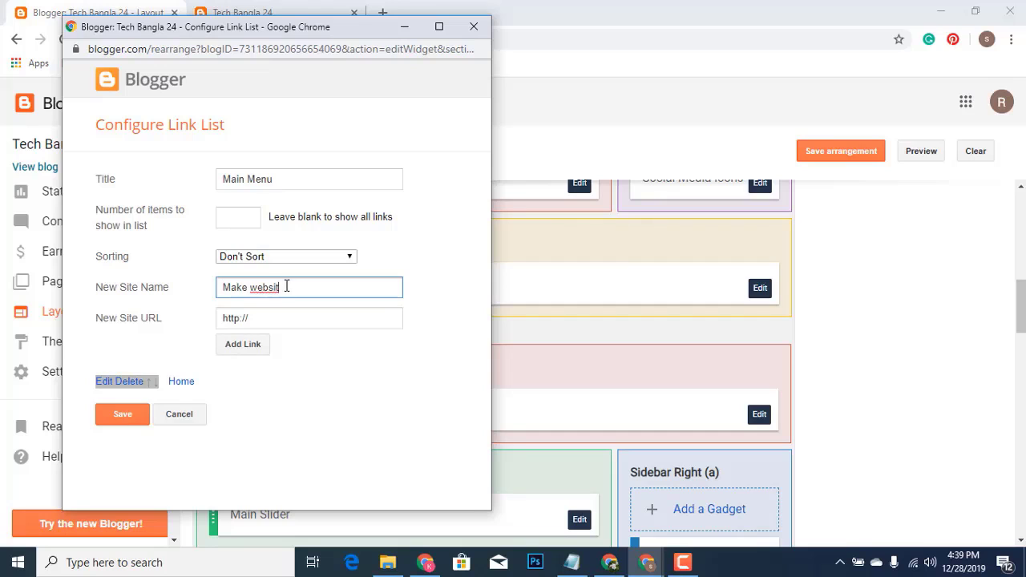
click(241, 351)
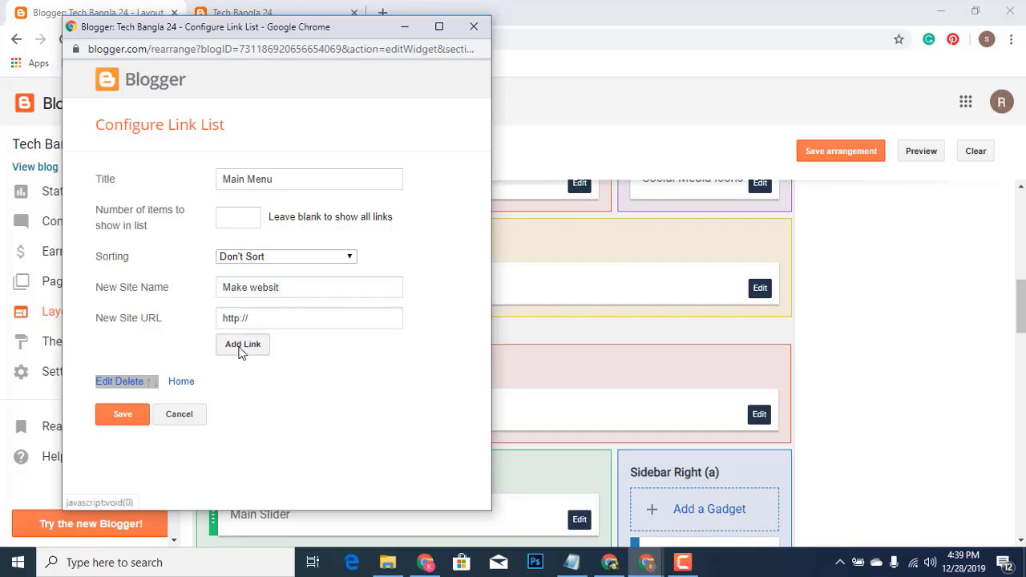
Add Fiverr, Online earnig and Seo as further Main Menu links
click(271, 288)
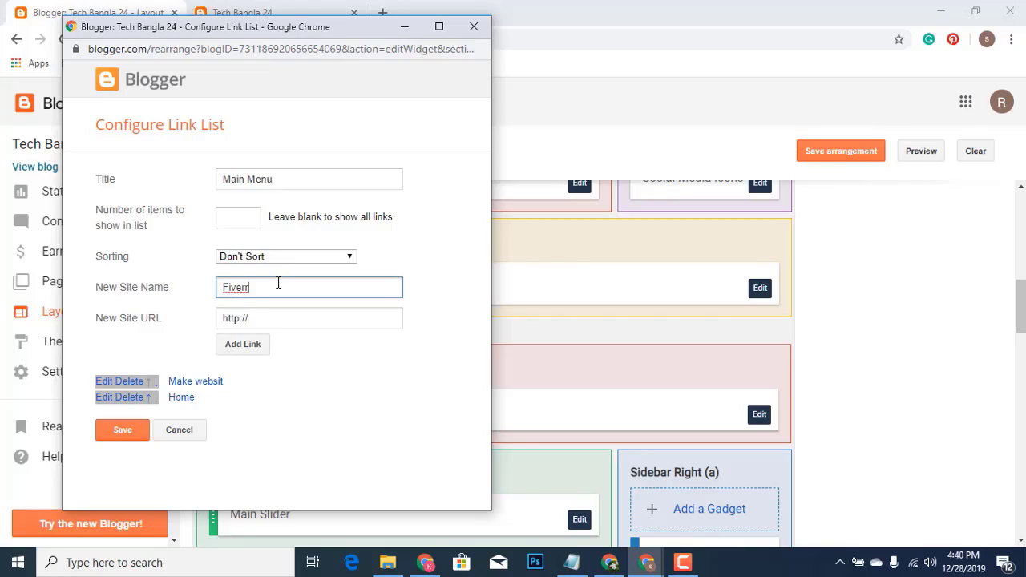
click(254, 345)
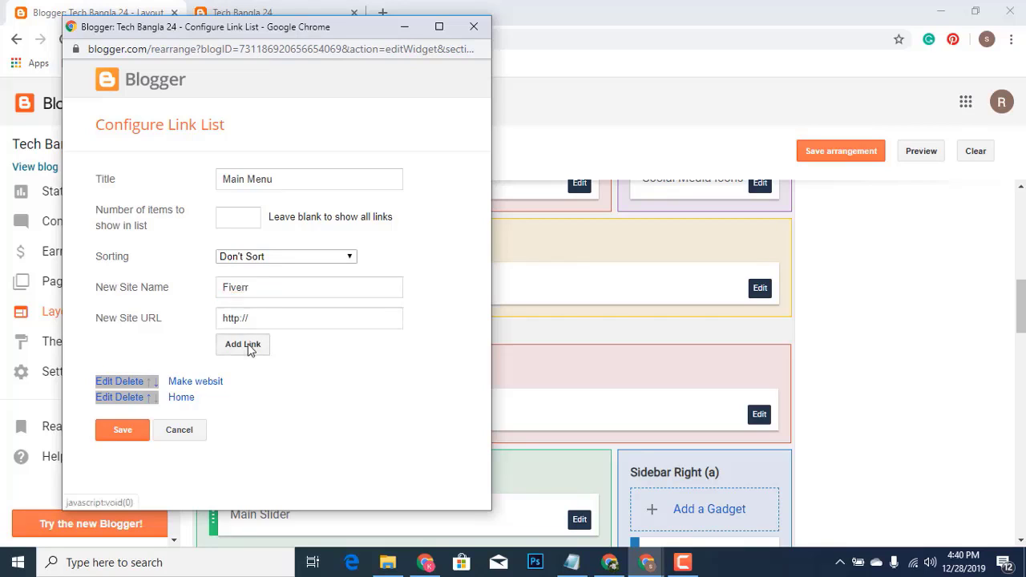
click(270, 289)
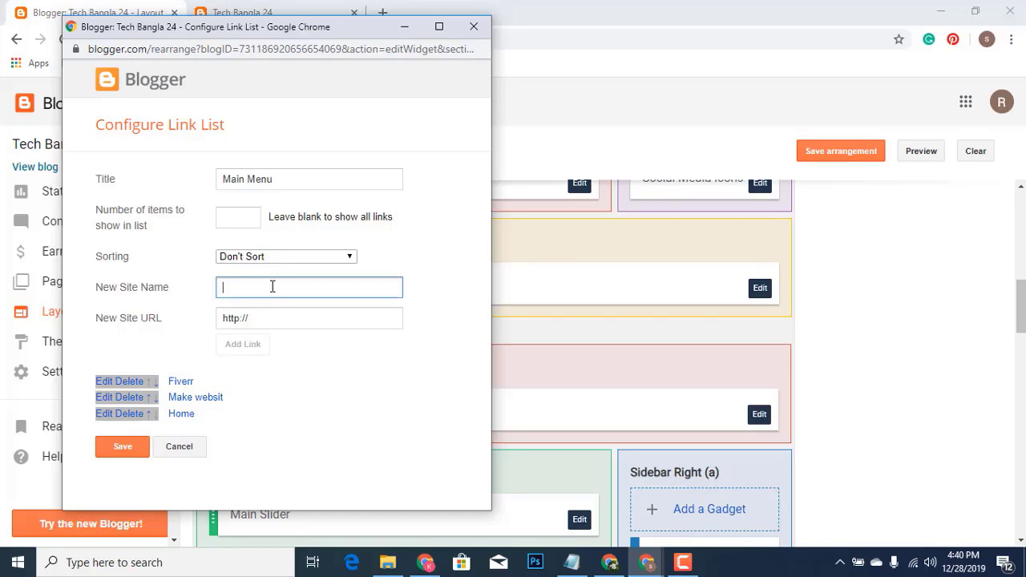
text(Online)
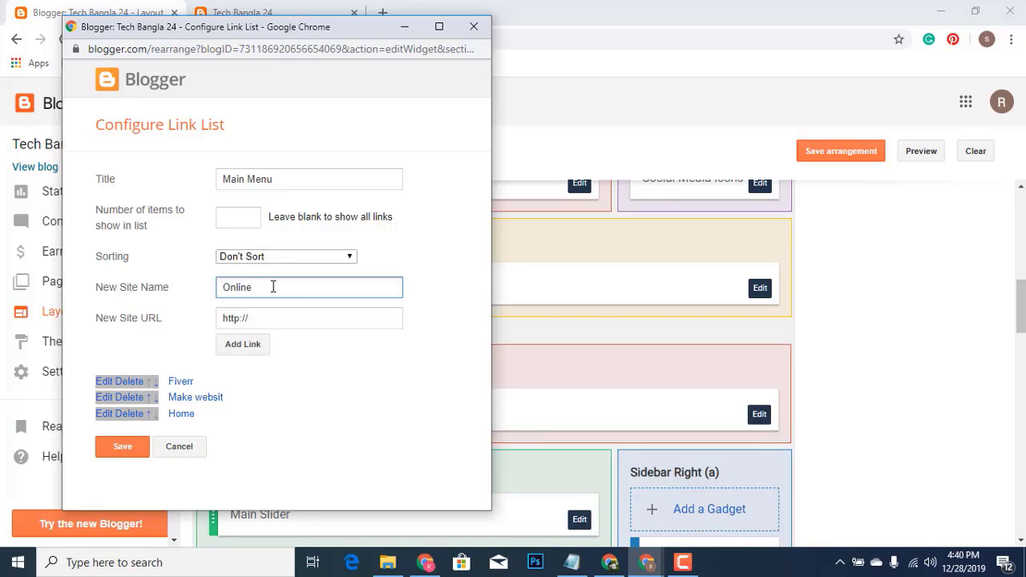
text( earnig)
click(255, 344)
click(271, 287)
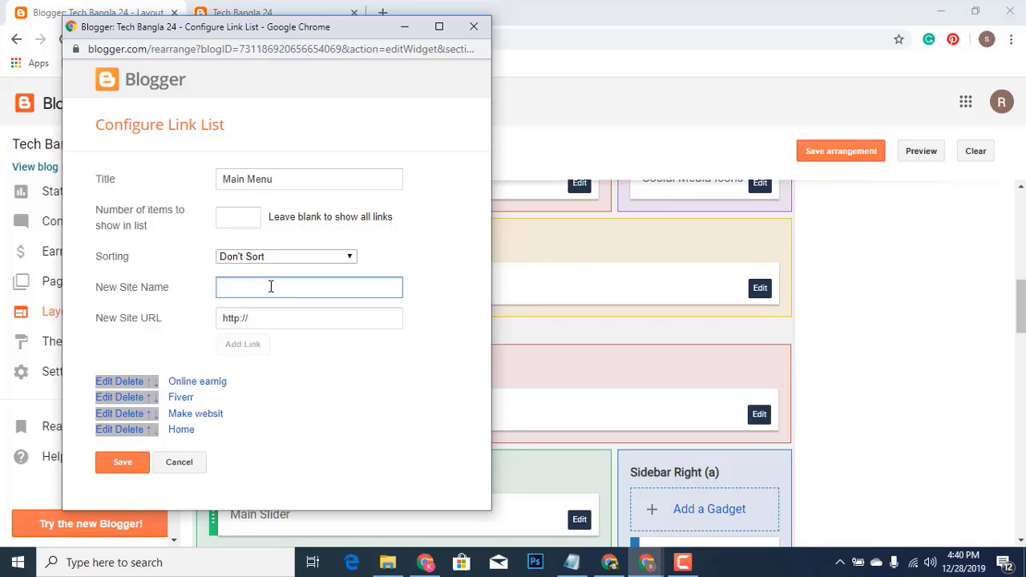
text(seo)
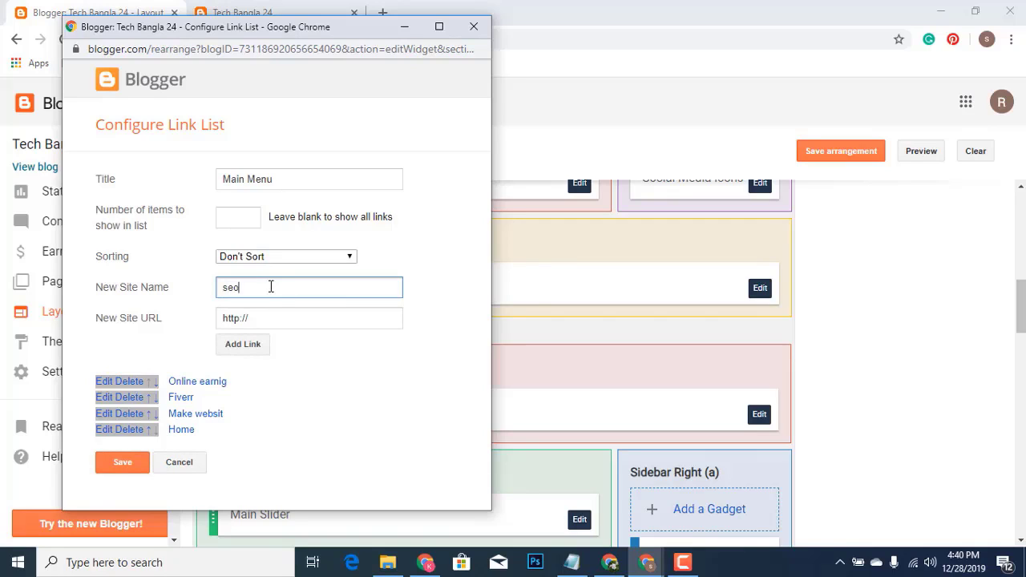
key(BackSpace)
key(BackSpace)
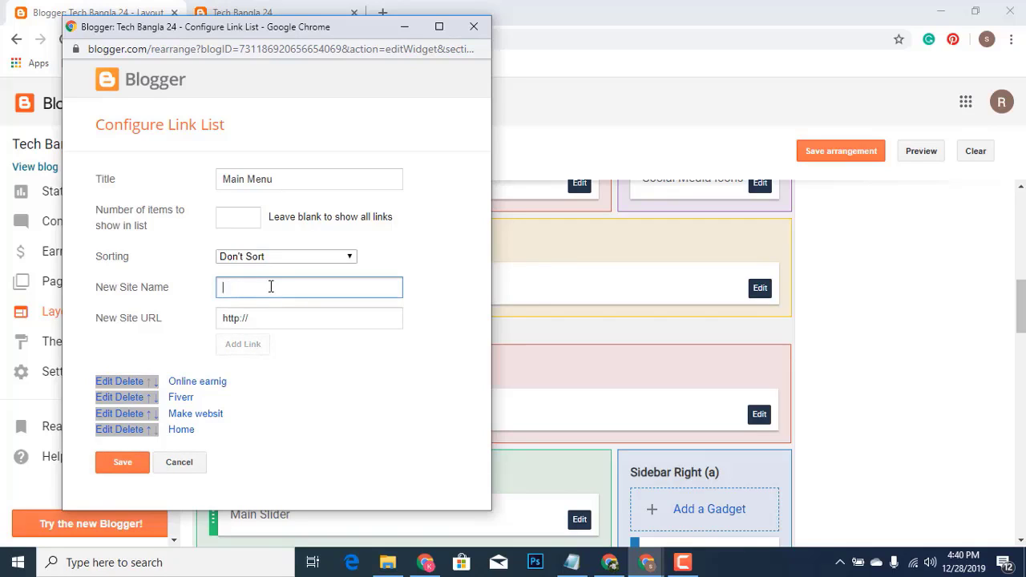
text(Seo)
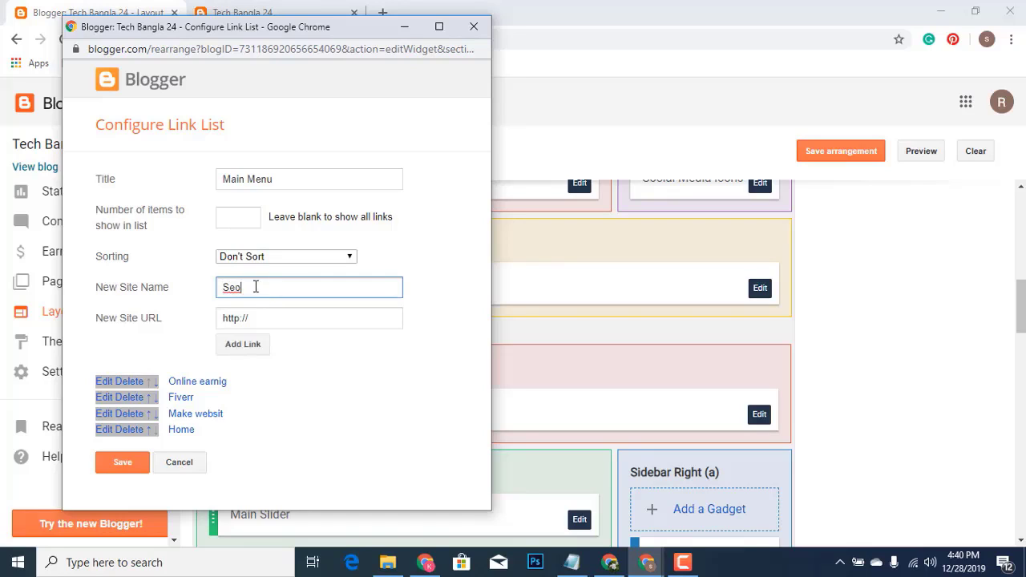
click(232, 350)
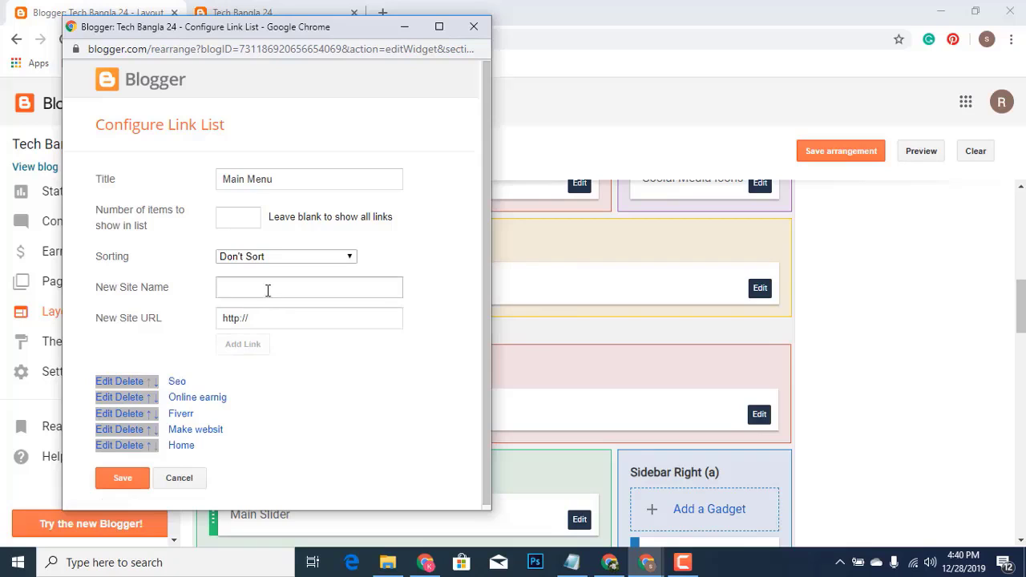
Move Seo to the bottom and Home to the top of the Main Menu links, then save
click(156, 383)
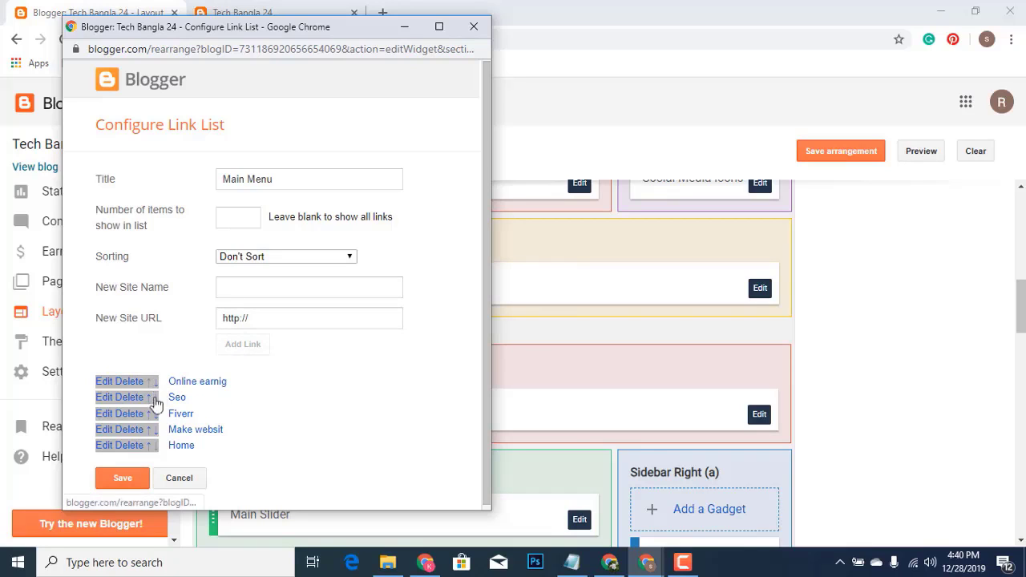
click(155, 399)
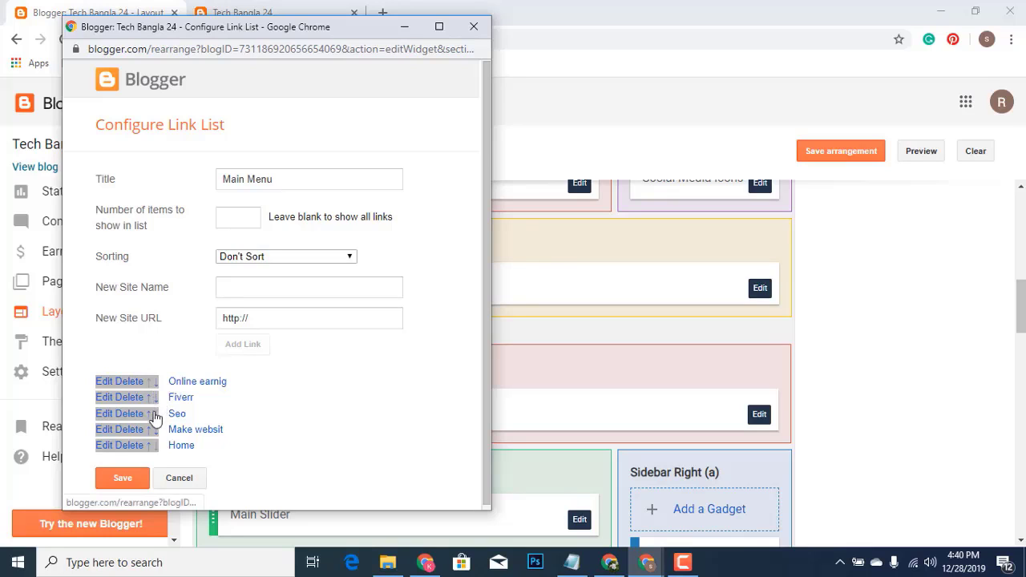
click(155, 414)
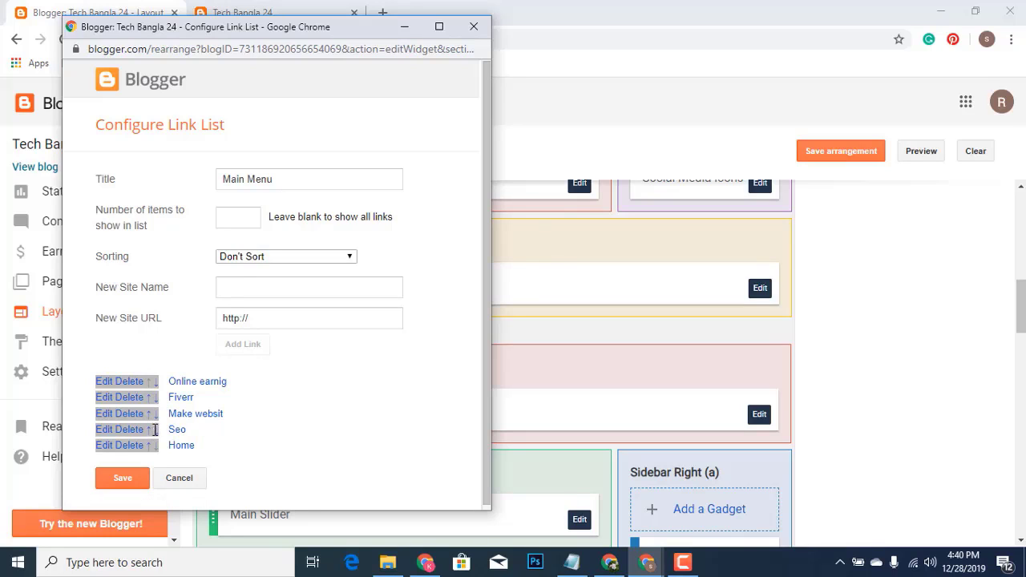
click(154, 430)
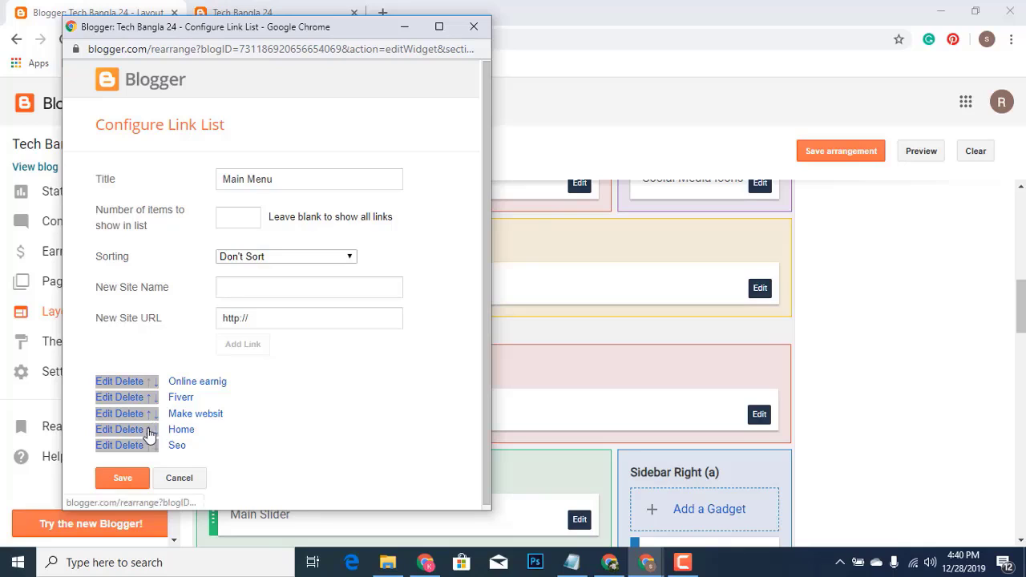
click(148, 430)
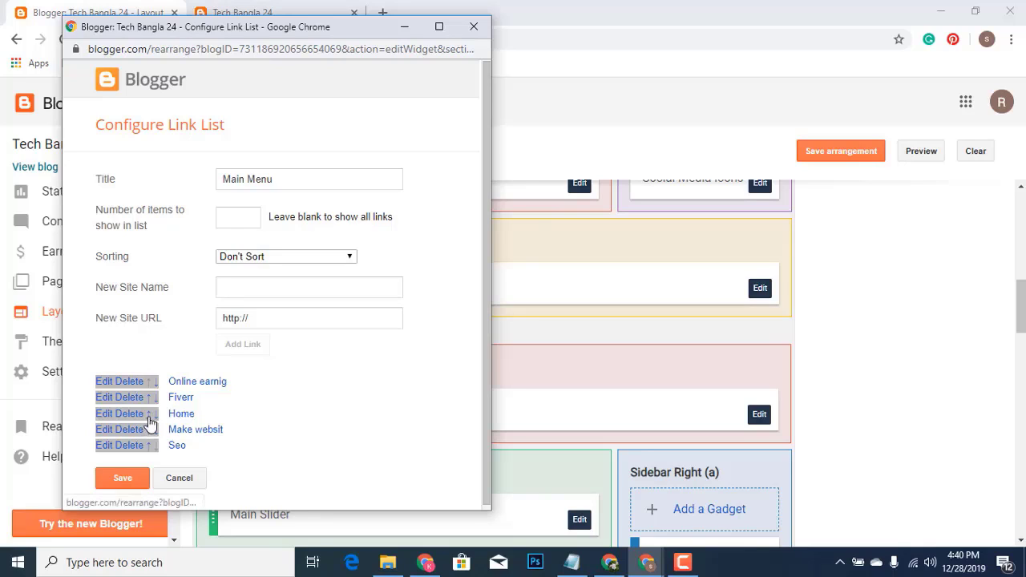
click(149, 415)
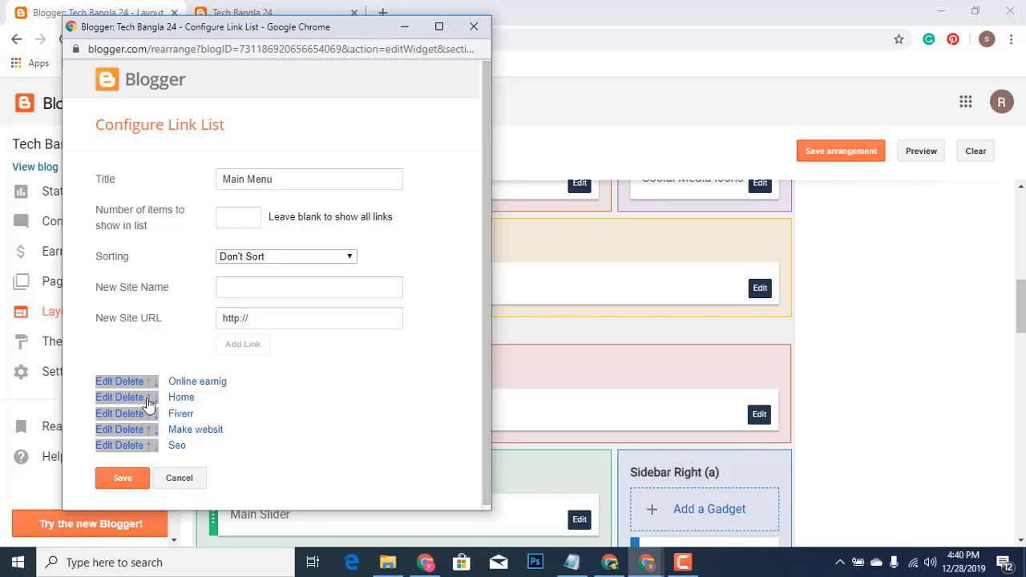
click(148, 398)
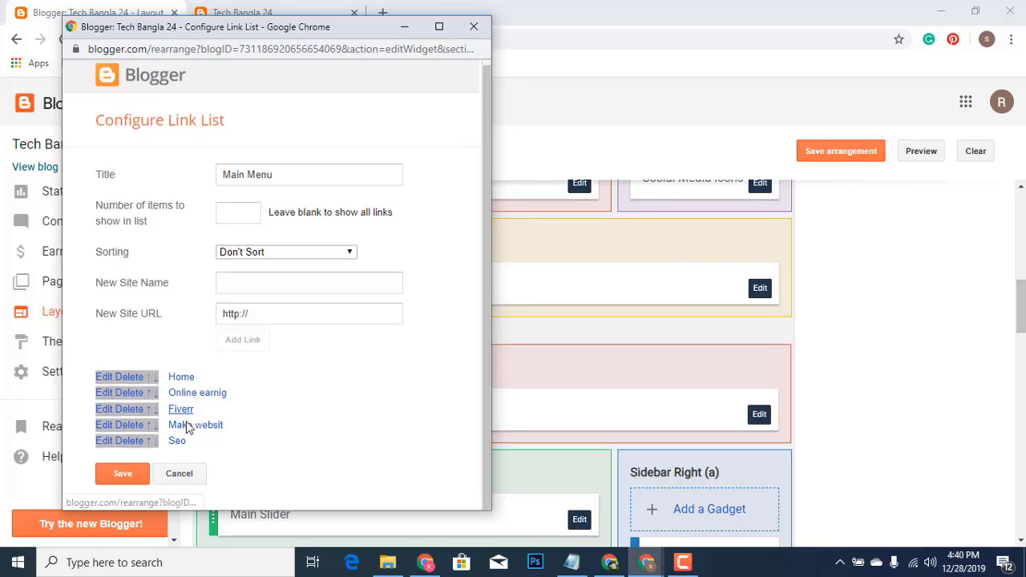
click(135, 474)
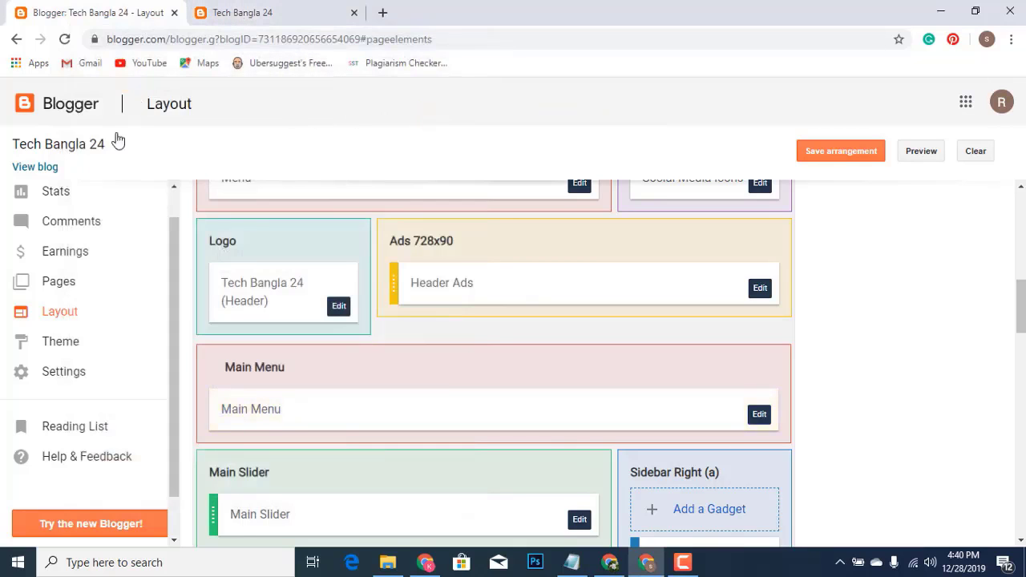
Check the new menu links on the live blog, then return to Blogger's All posts list
click(34, 167)
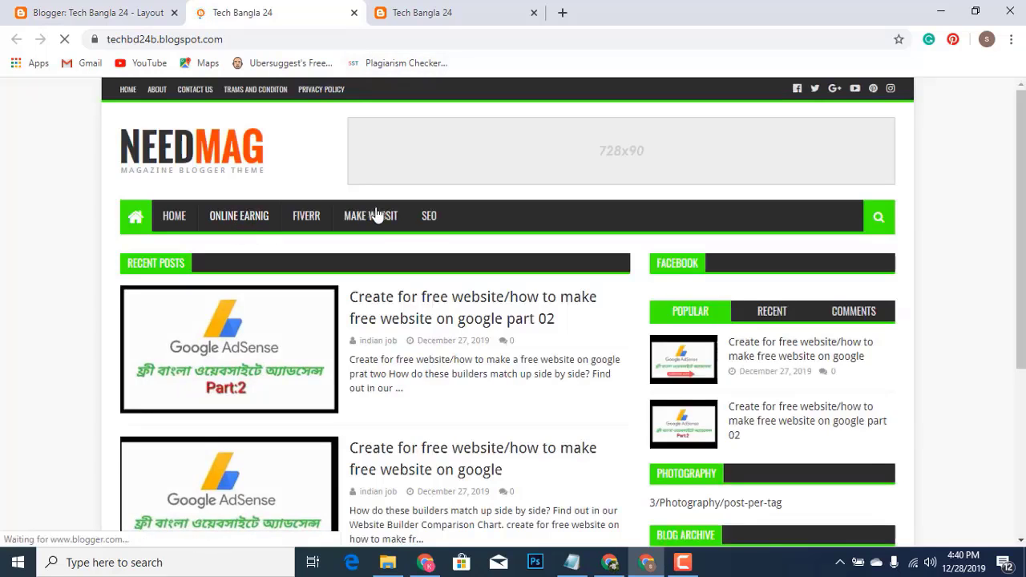
click(188, 227)
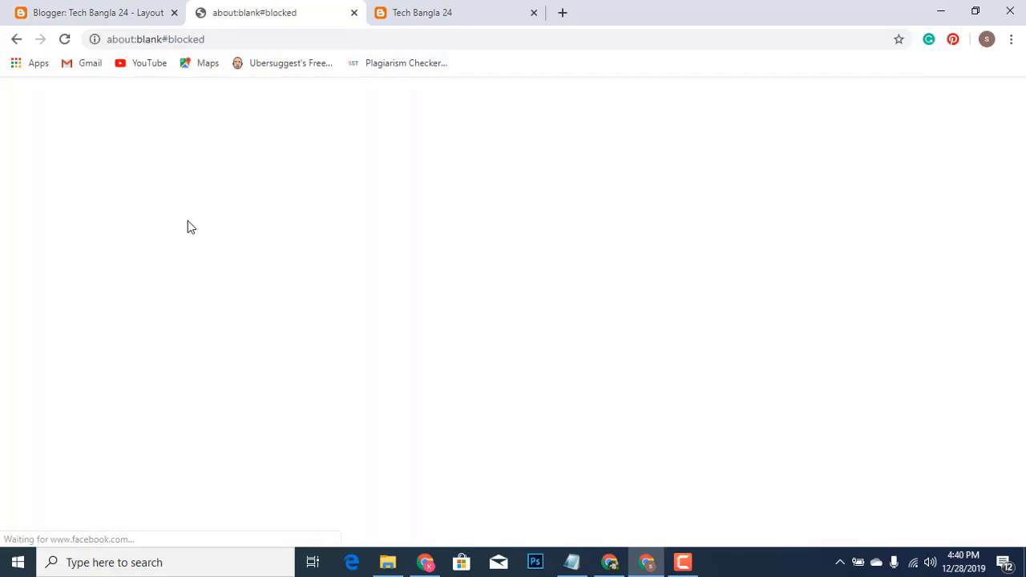
click(17, 41)
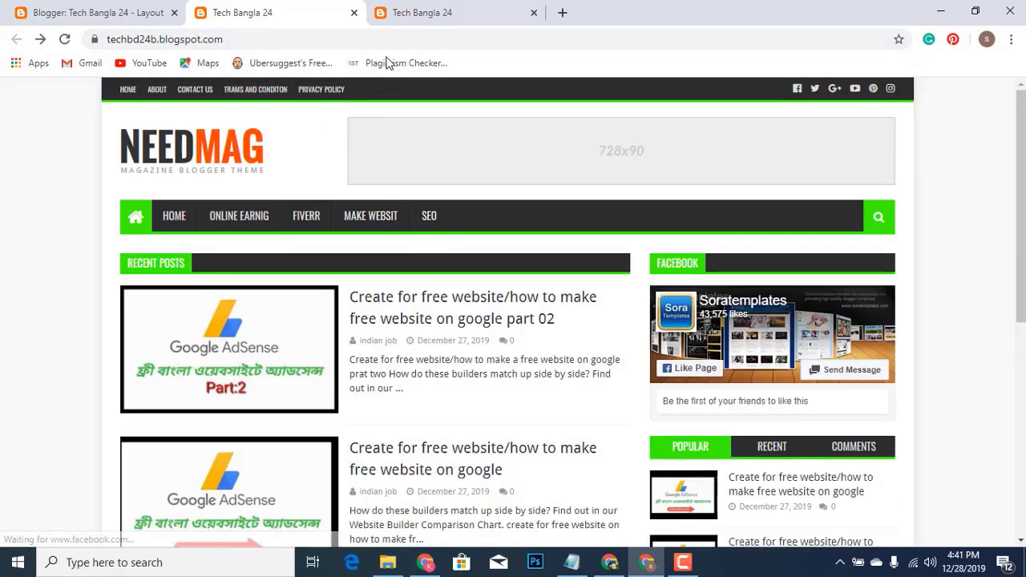
click(447, 16)
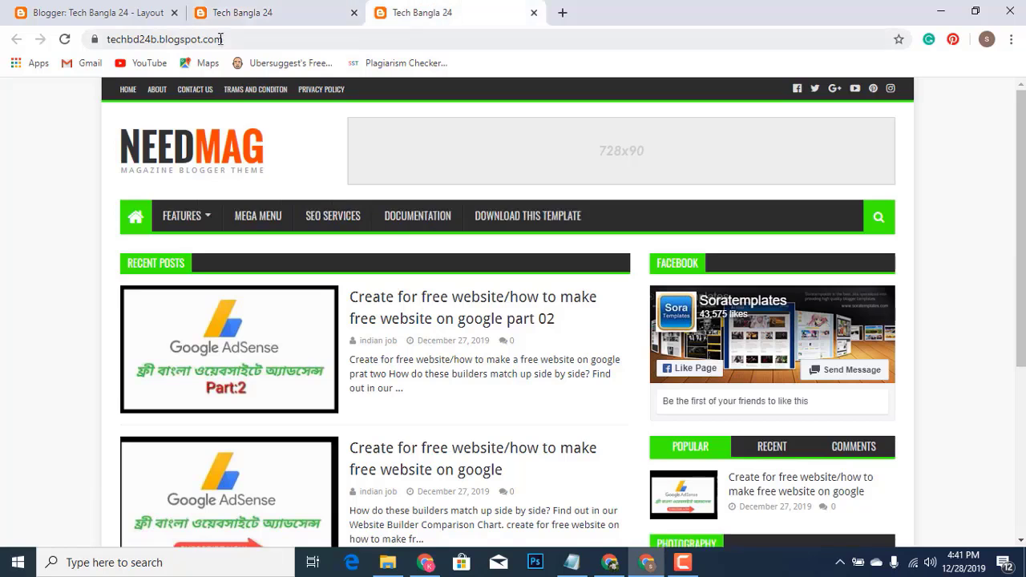
click(103, 12)
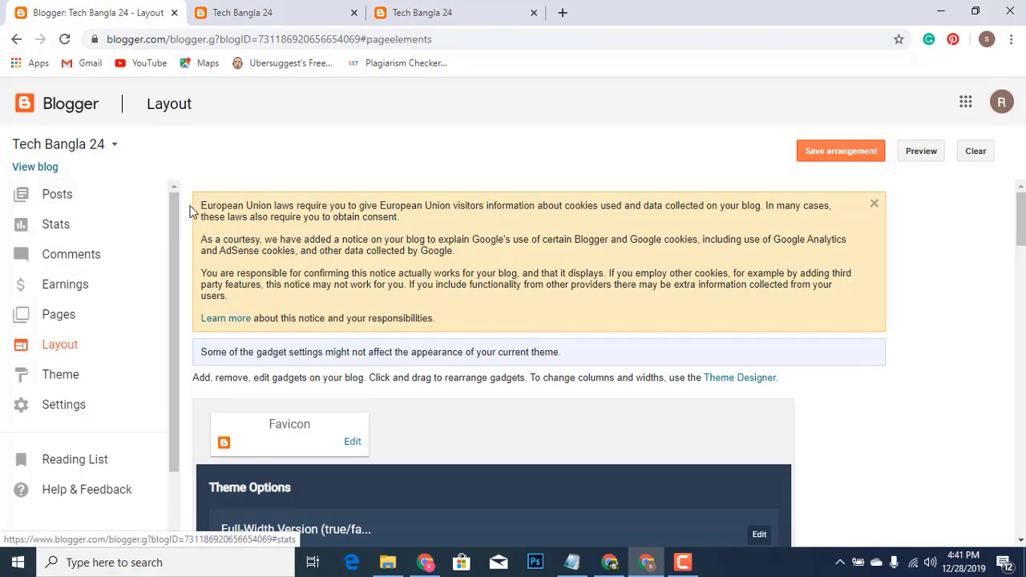
click(291, 20)
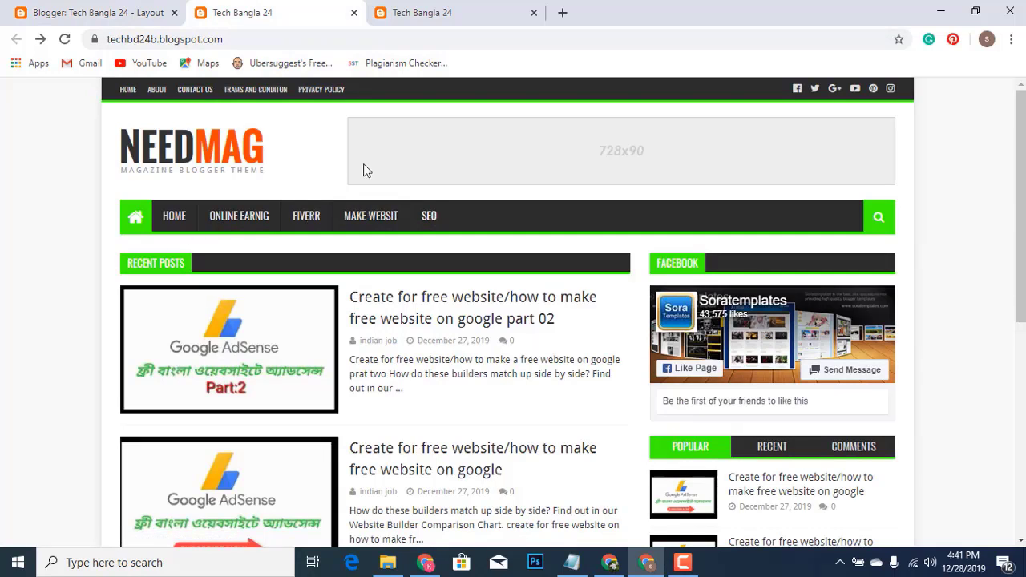
click(91, 14)
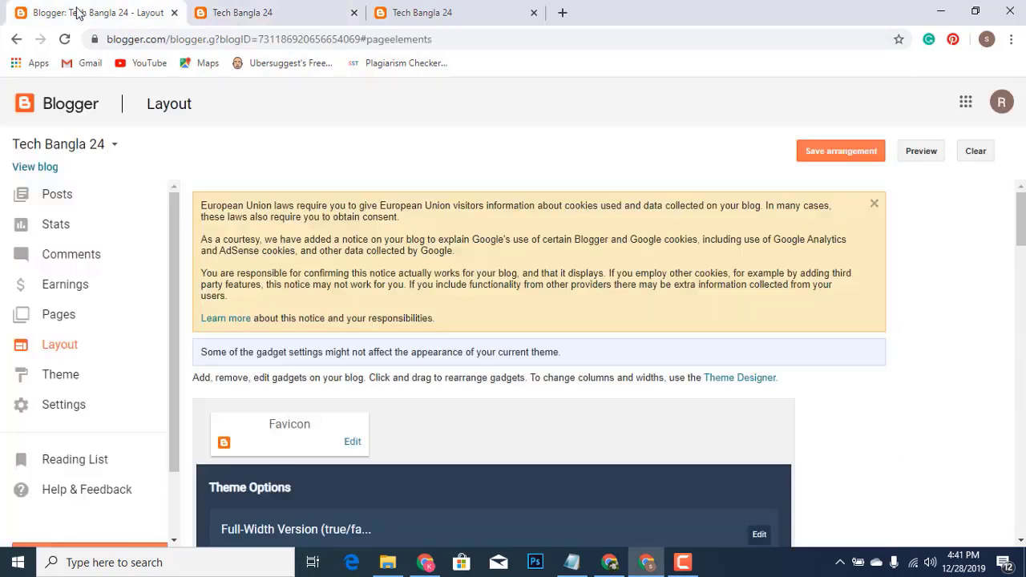
click(58, 195)
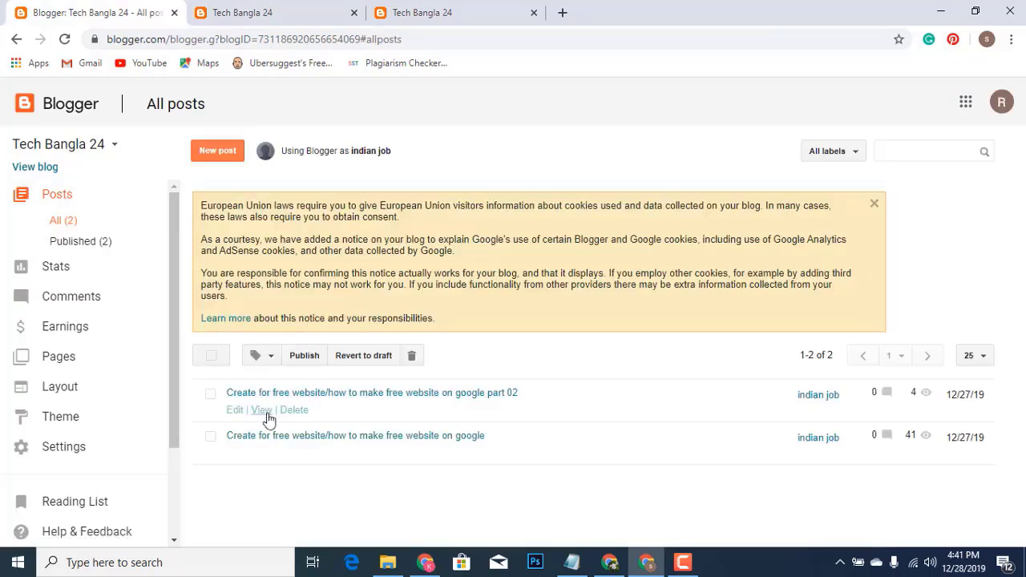
Give the part 02 free-website post the Make website label and update it
click(234, 410)
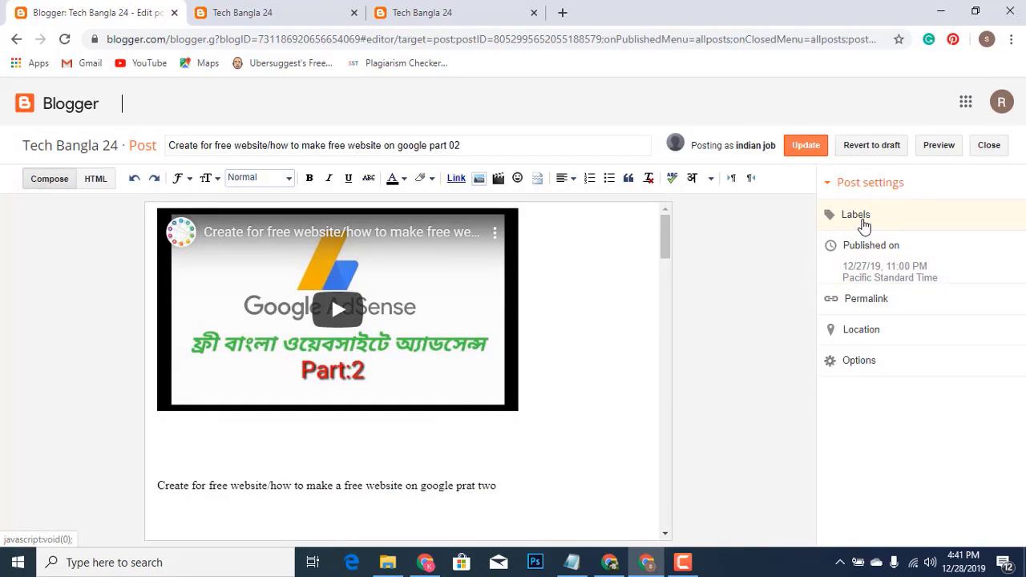
click(864, 227)
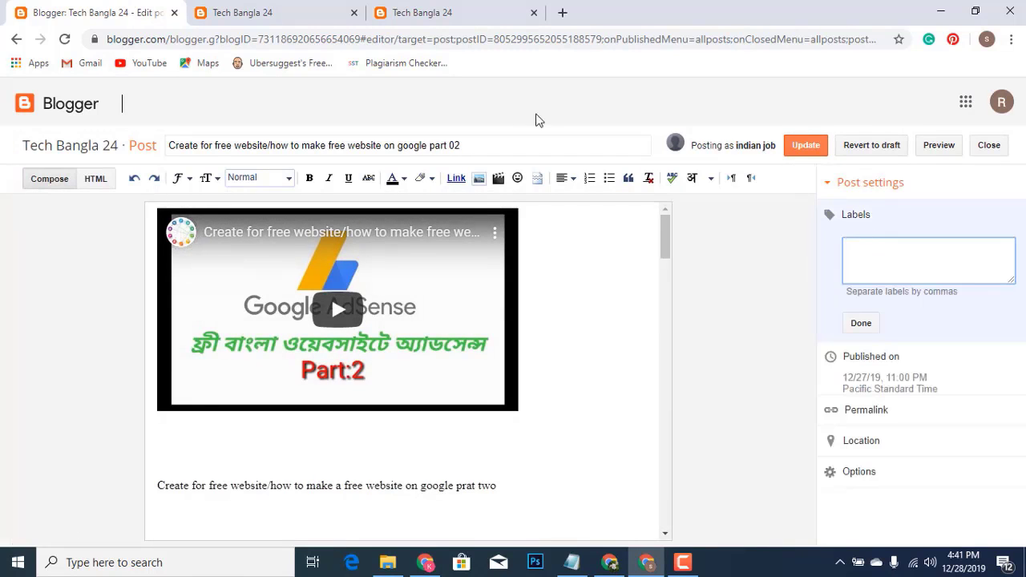
click(277, 12)
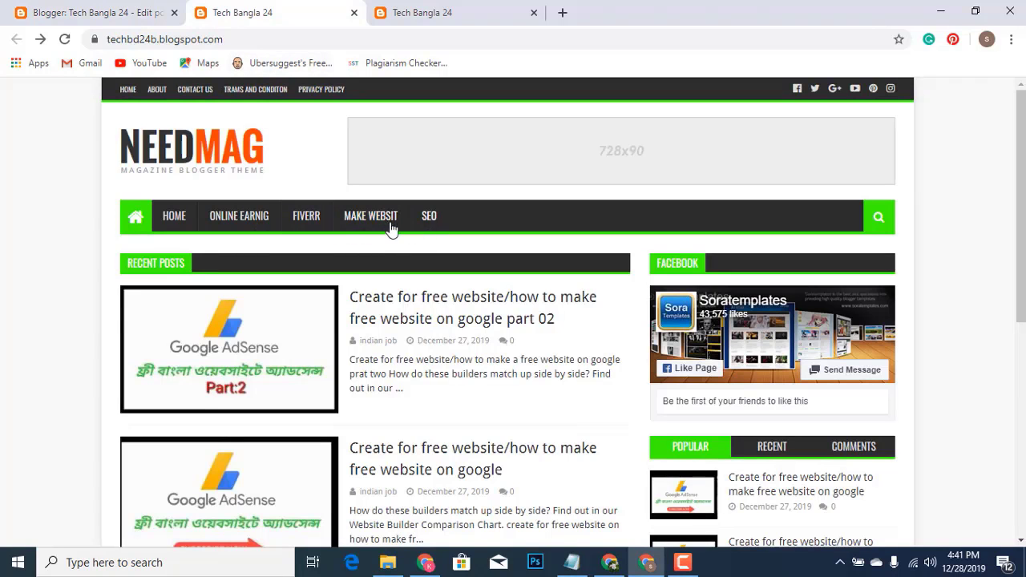
click(100, 16)
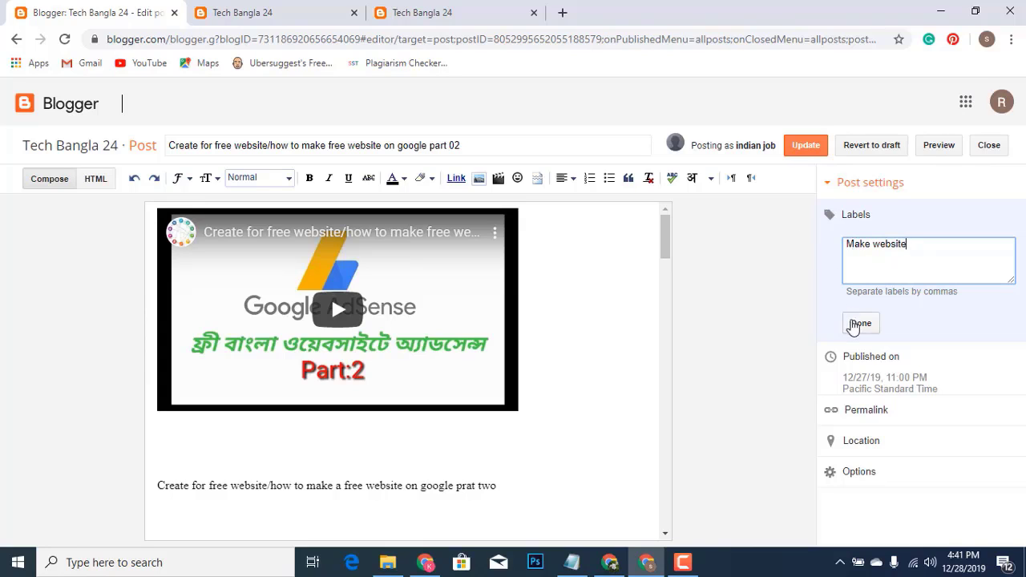
click(856, 324)
click(805, 147)
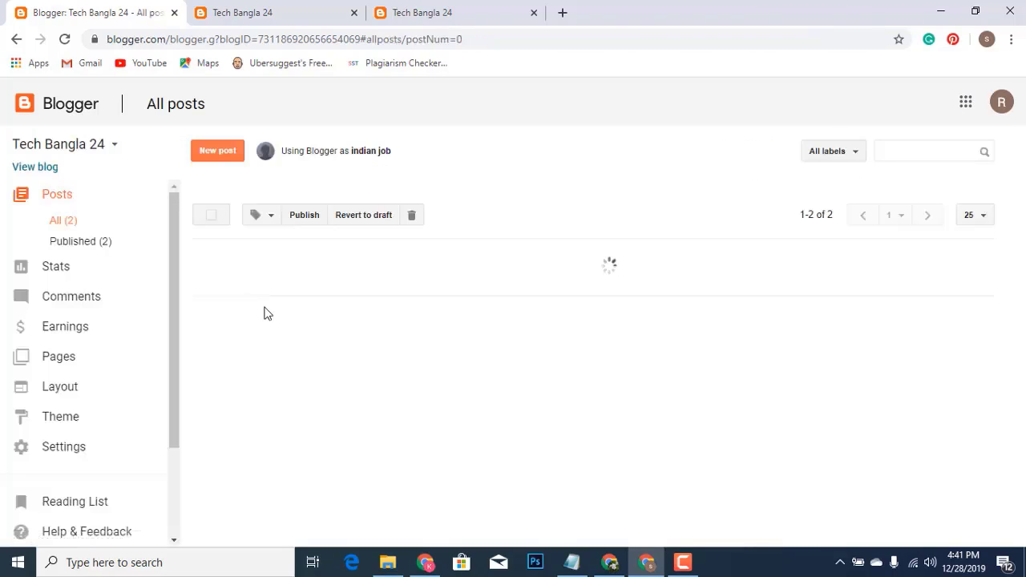
Give the original free-website post the Make website label and update it
mouse_move(297, 424)
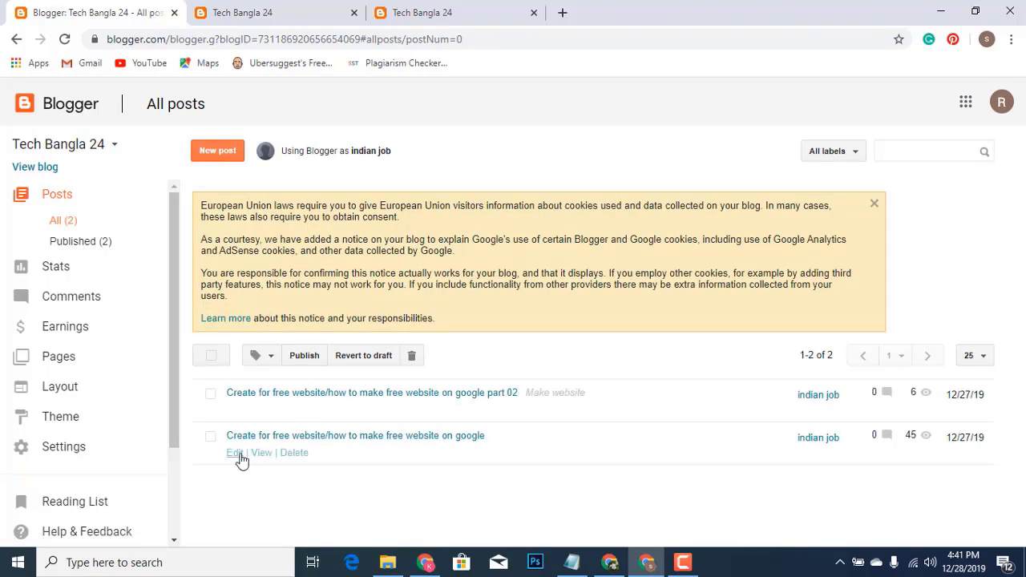
click(236, 454)
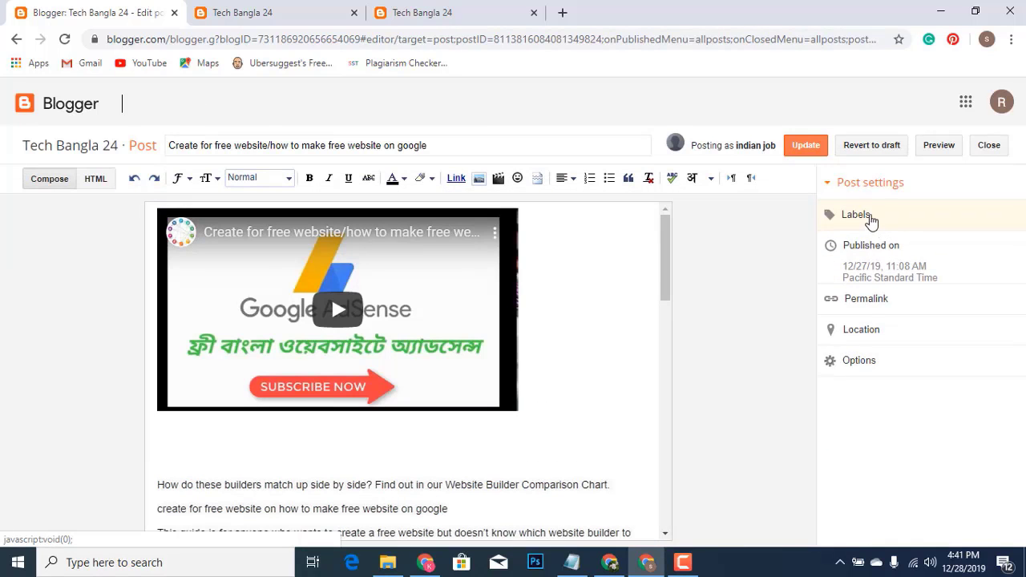
click(869, 216)
text(ma)
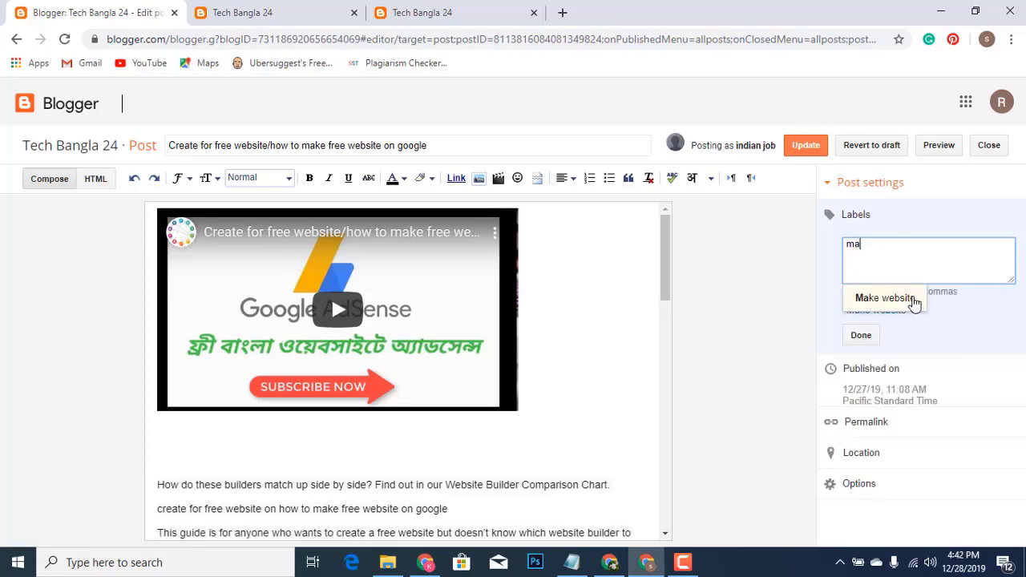
click(890, 300)
click(870, 340)
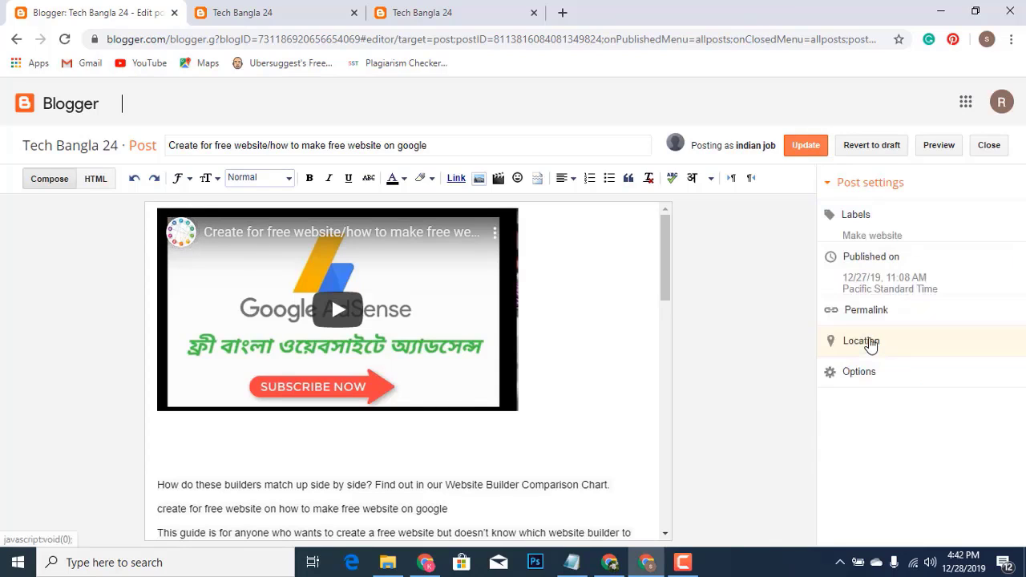
click(796, 147)
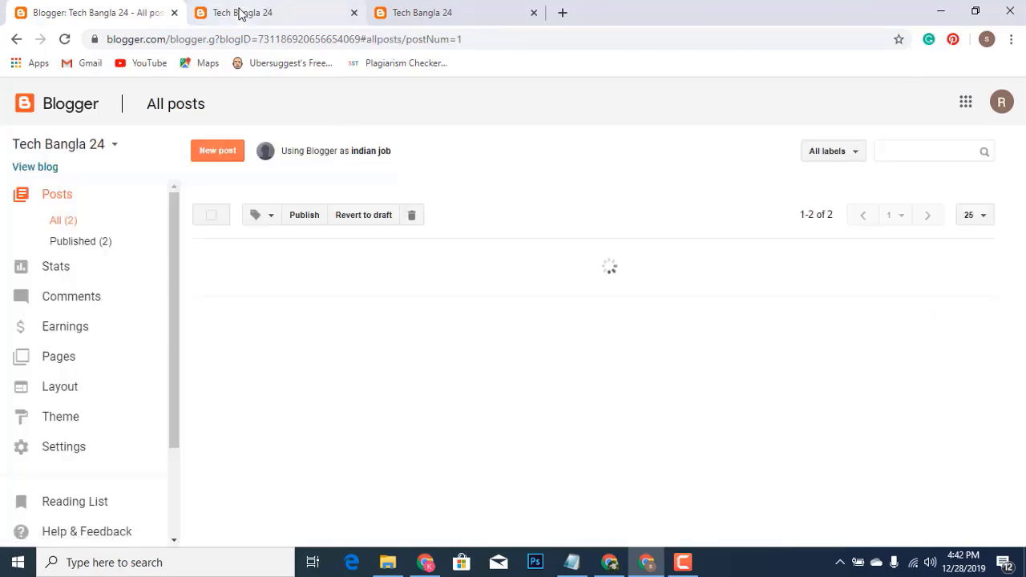
Reload the live blog and scroll to the Tags widget showing MAKE WEBSITE
click(240, 12)
click(67, 41)
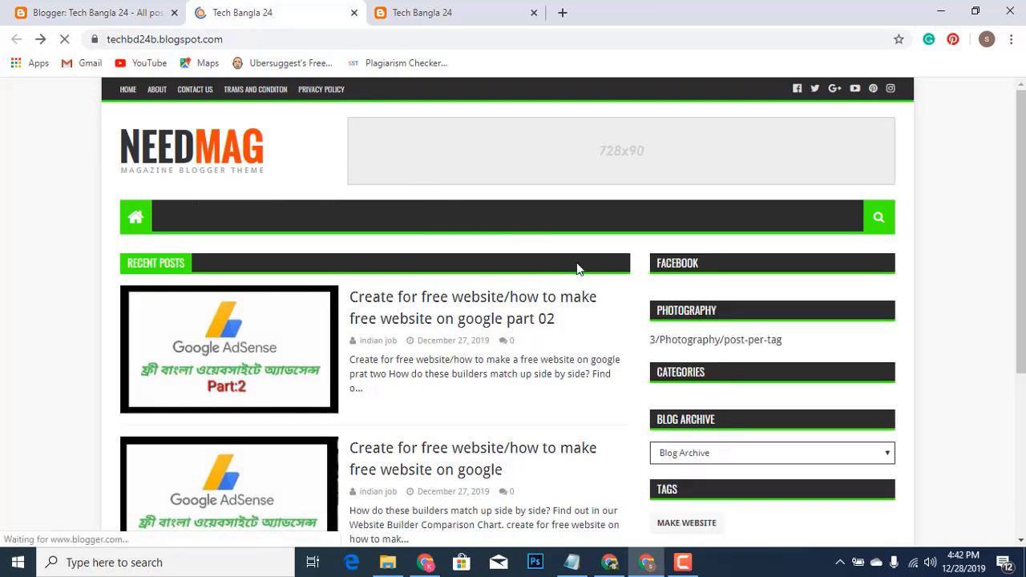
scroll(576, 268, down, 4)
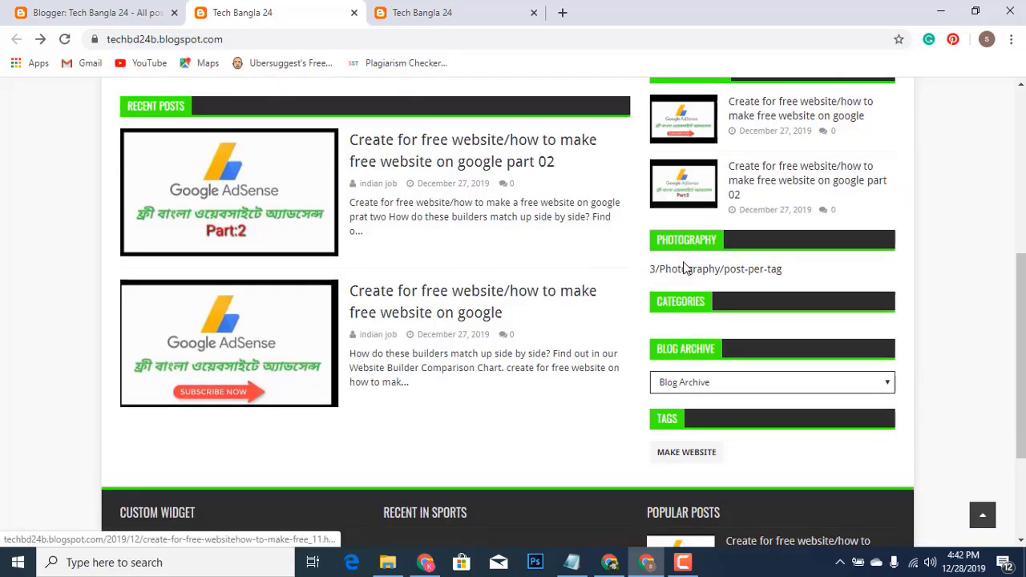
scroll(684, 269, down, 1)
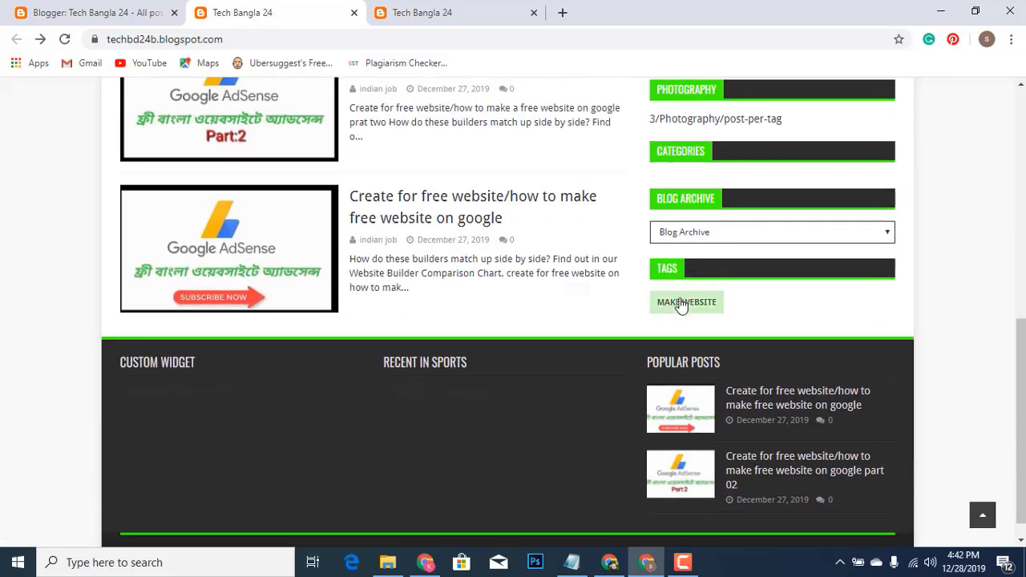
scroll(609, 257, down, 1)
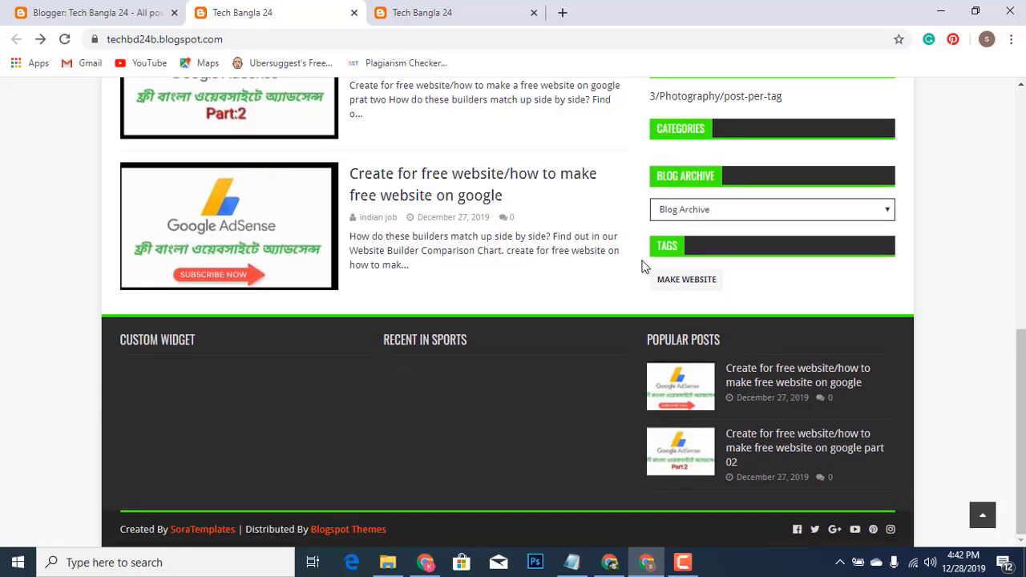
Open the MAKE WEBSITE label page and copy its address without '?&max-results=10'
click(680, 282)
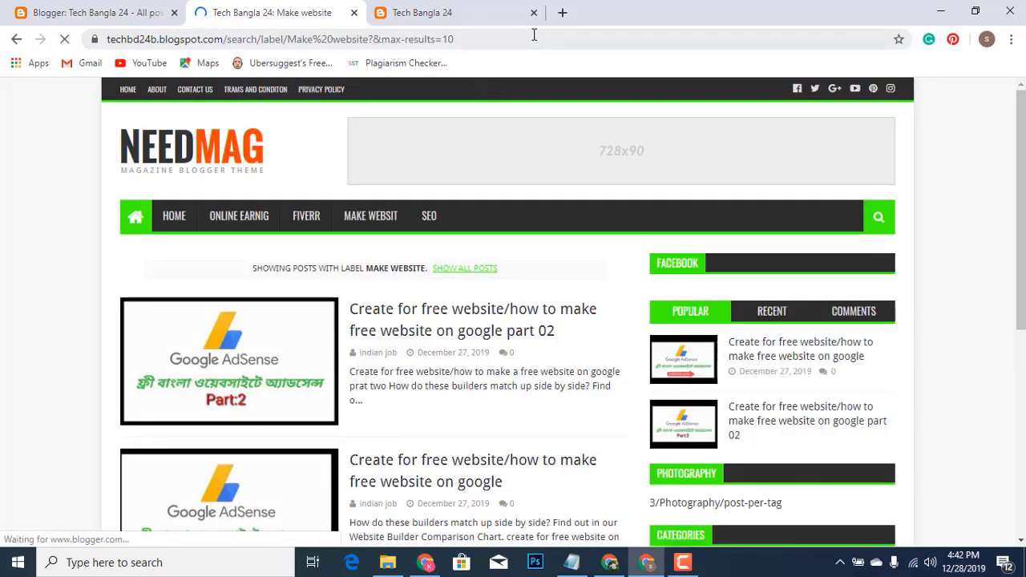
click(534, 36)
click(534, 35)
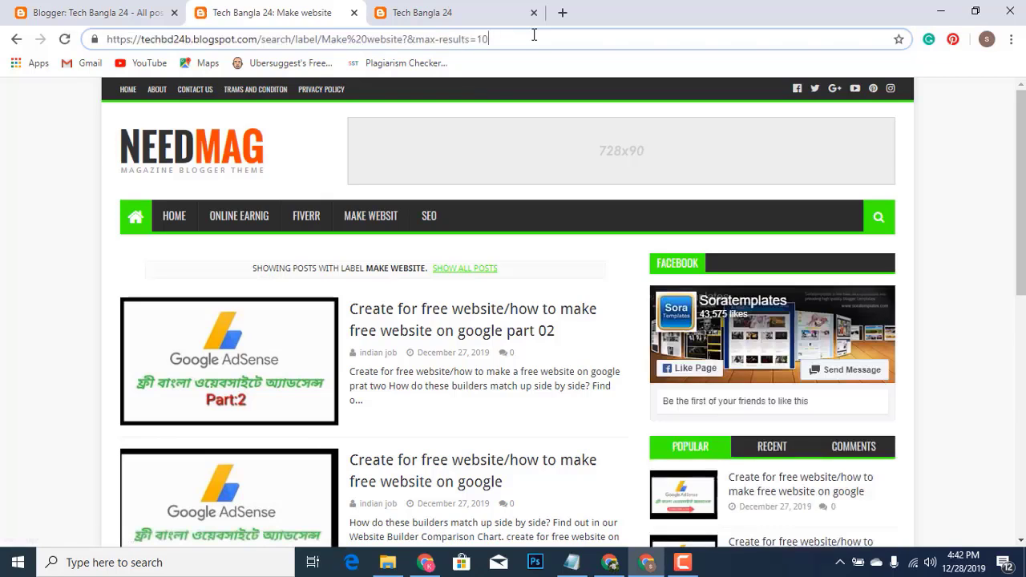
key(BackSpace)
key(BackSpace)
key(BackSpace)
key(BackSpace)
key(BackSpace)
key(BackSpace)
key(BackSpace)
key(BackSpace)
key(BackSpace)
key(BackSpace)
key(BackSpace)
key(BackSpace)
key(BackSpace)
key(BackSpace)
key(BackSpace)
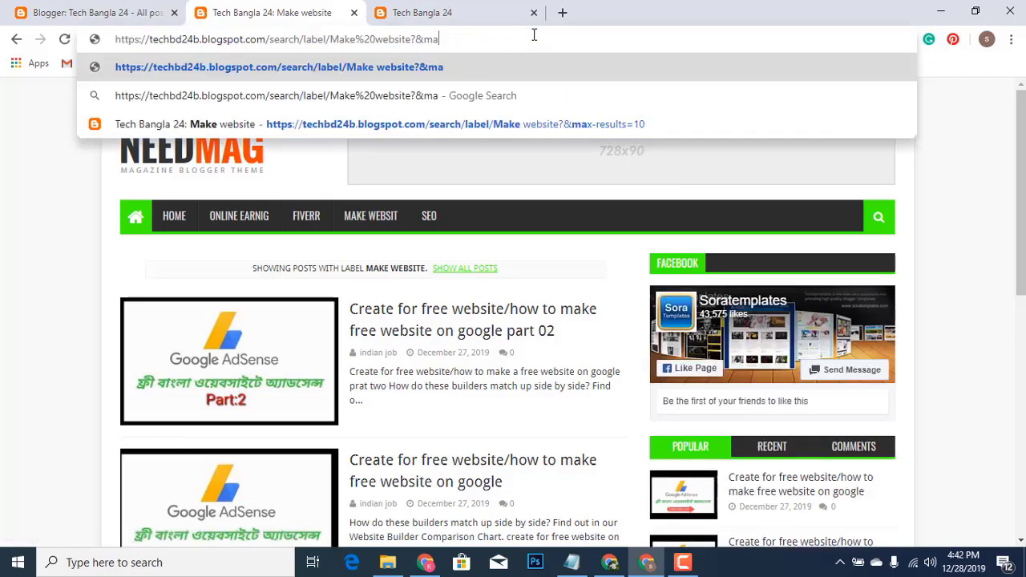
key(BackSpace)
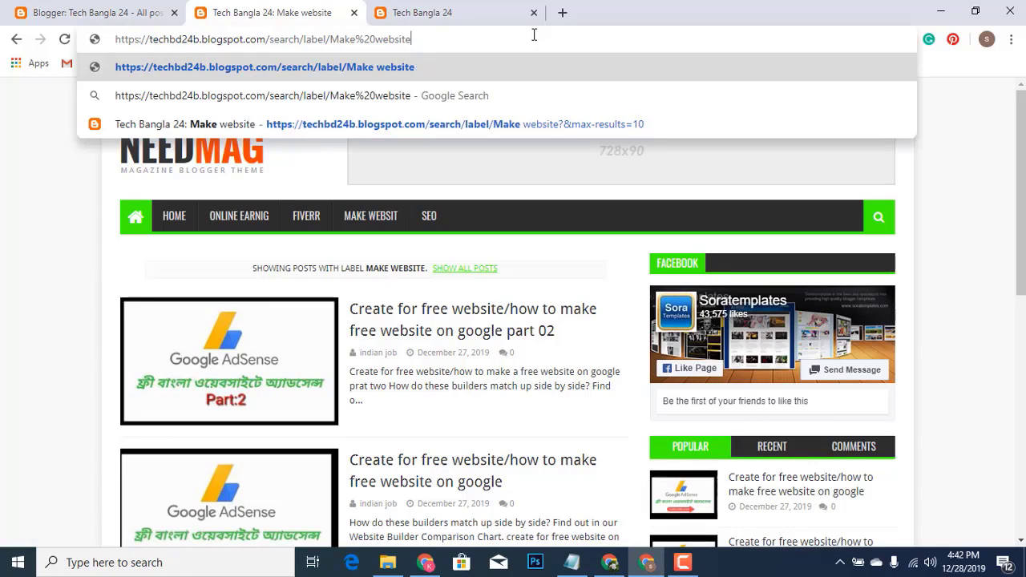
key(ctrl+a)
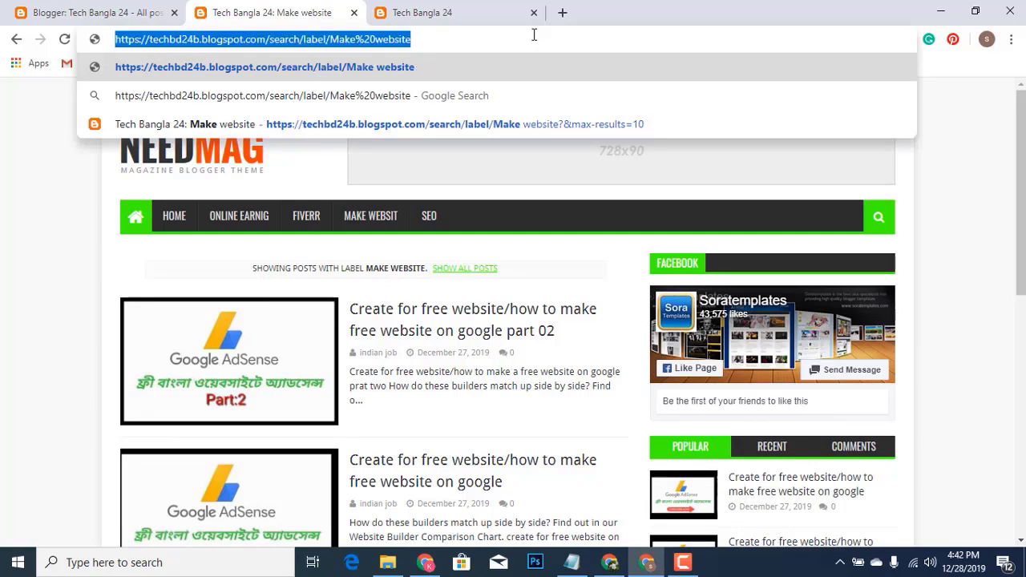
click(78, 15)
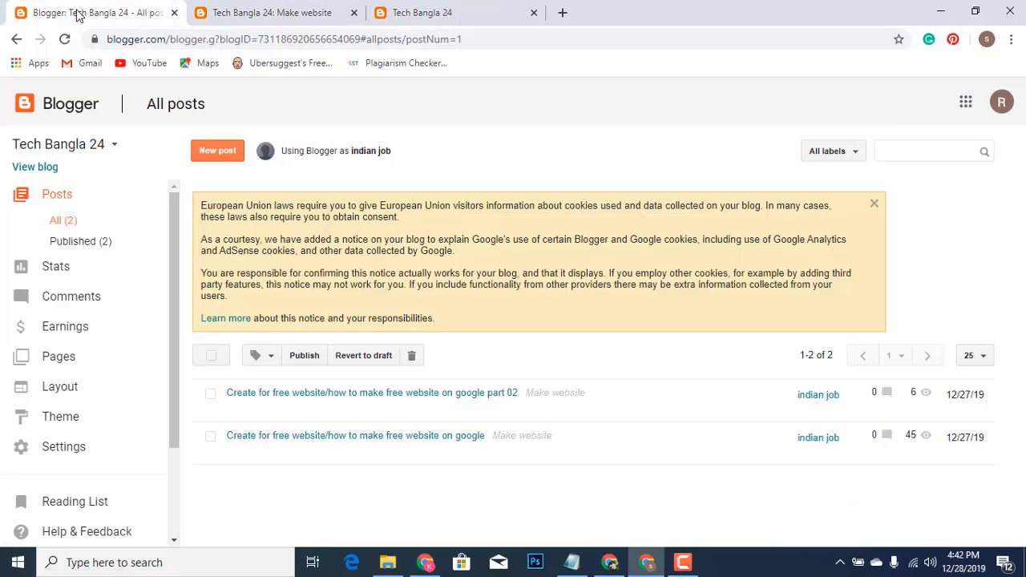
Paste the Make website label page URL into the Main Menu's Make websit link and save
click(66, 395)
scroll(577, 373, down, 5)
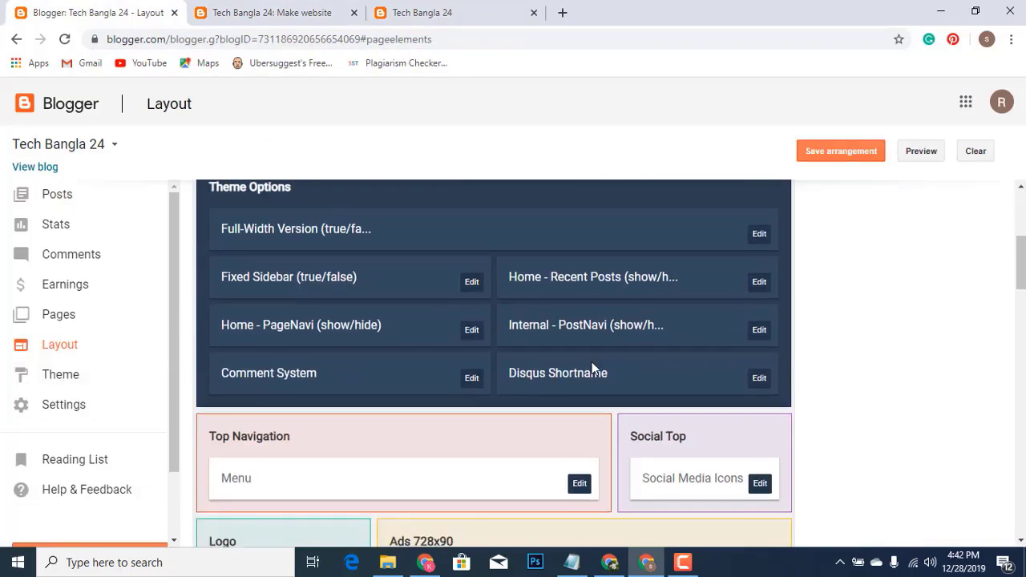
scroll(585, 393, down, 2)
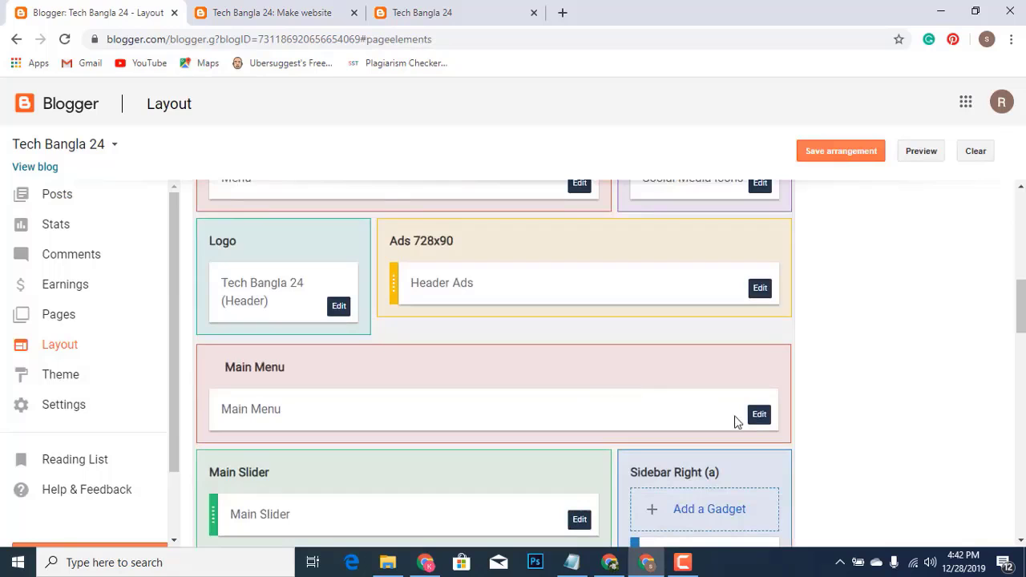
click(759, 415)
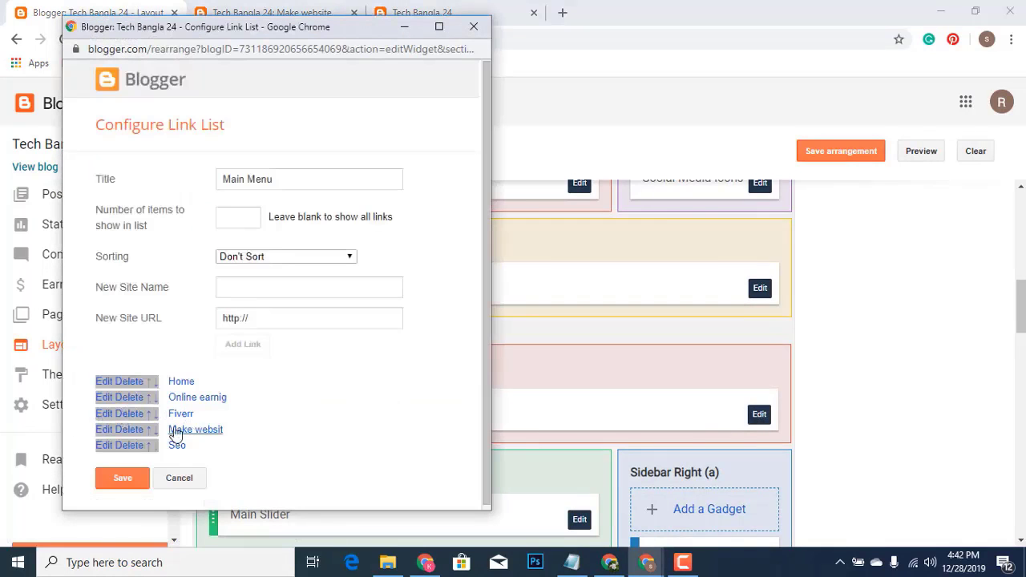
click(105, 434)
click(313, 454)
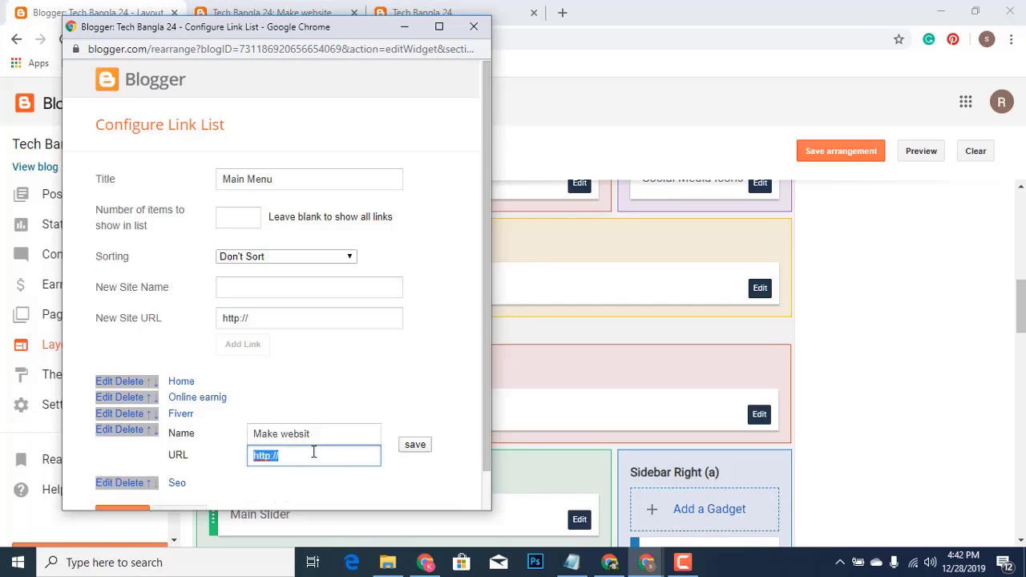
key(ctrl+v)
click(413, 445)
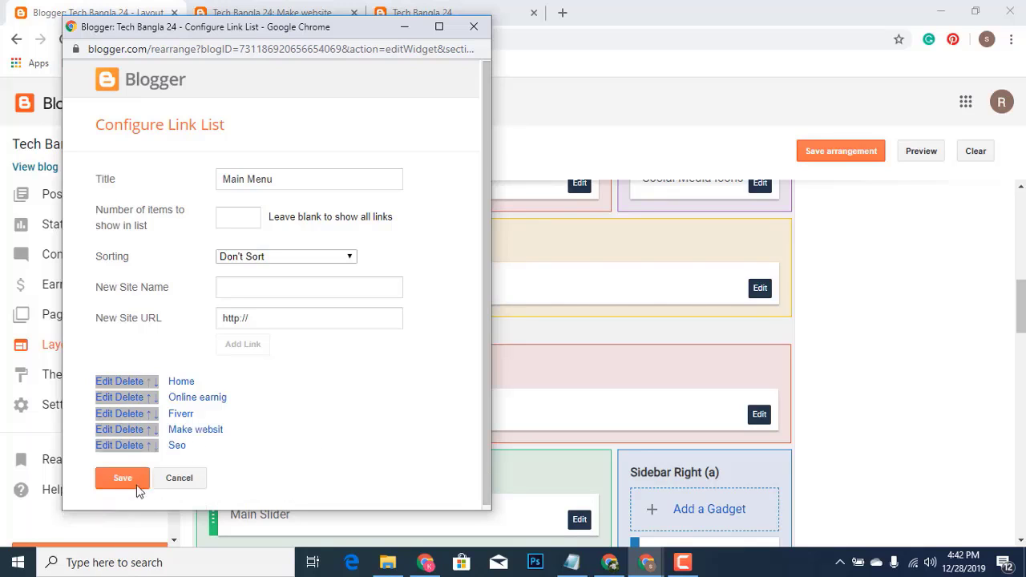
click(135, 485)
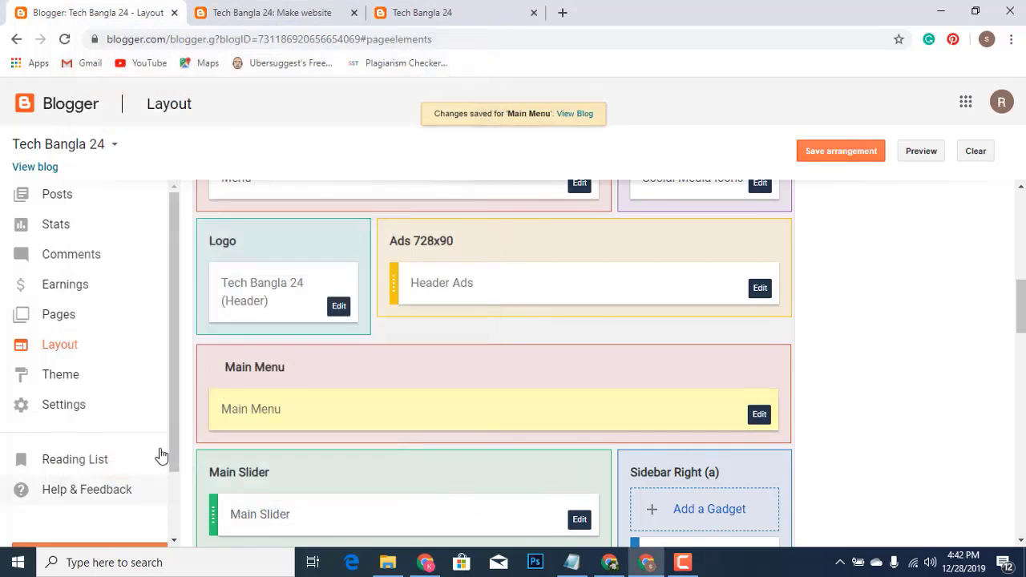
click(229, 16)
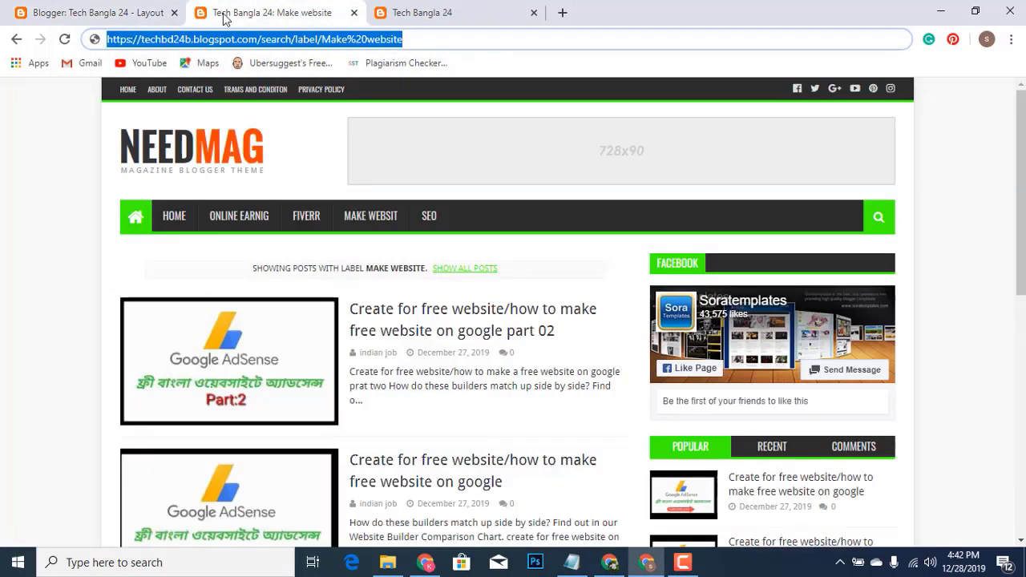
Reload the blog, follow MAKE WEBSIT to see both free-website posts, then return to Layout
click(66, 40)
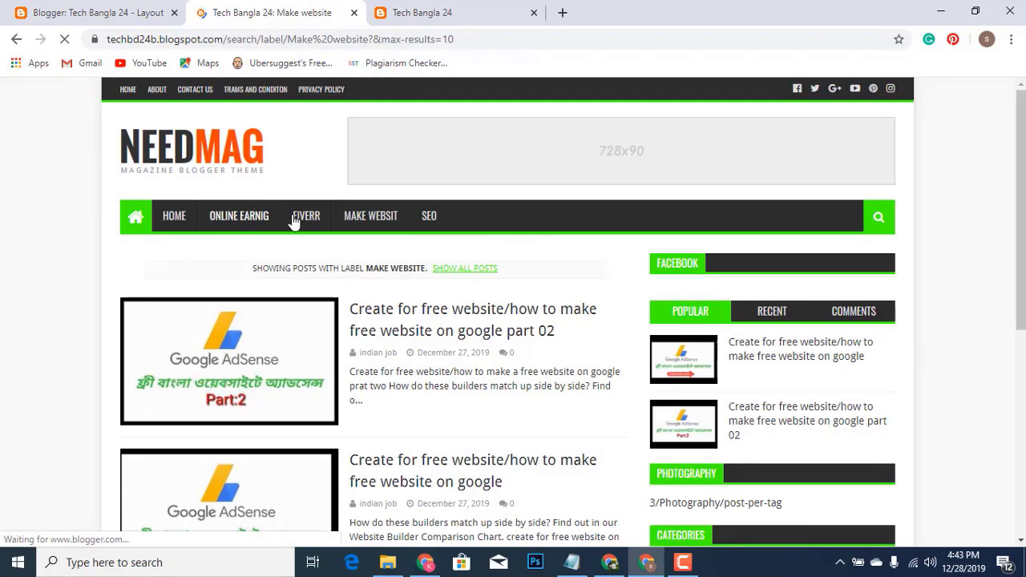
click(371, 227)
scroll(329, 308, down, 4)
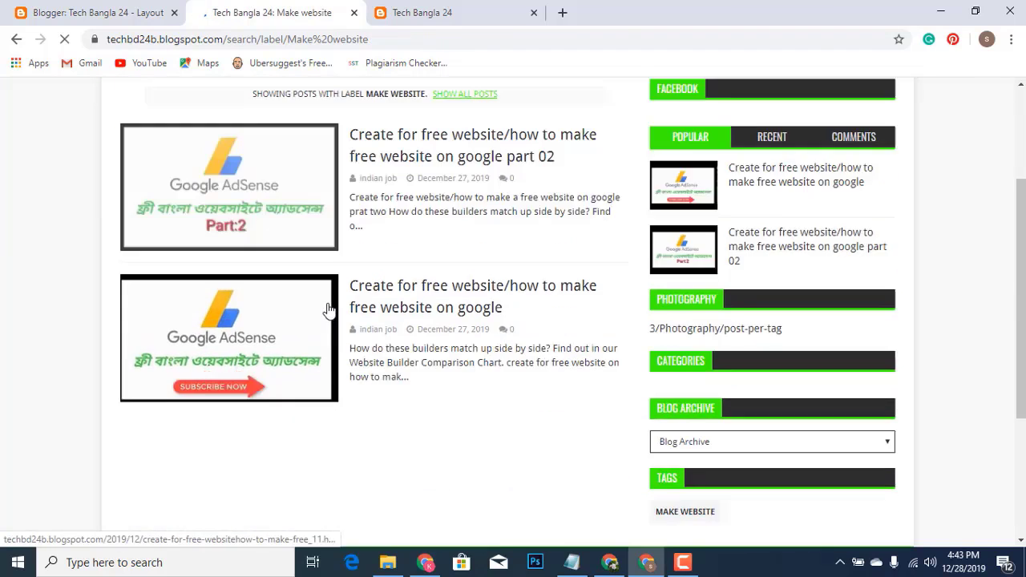
scroll(329, 308, up, 4)
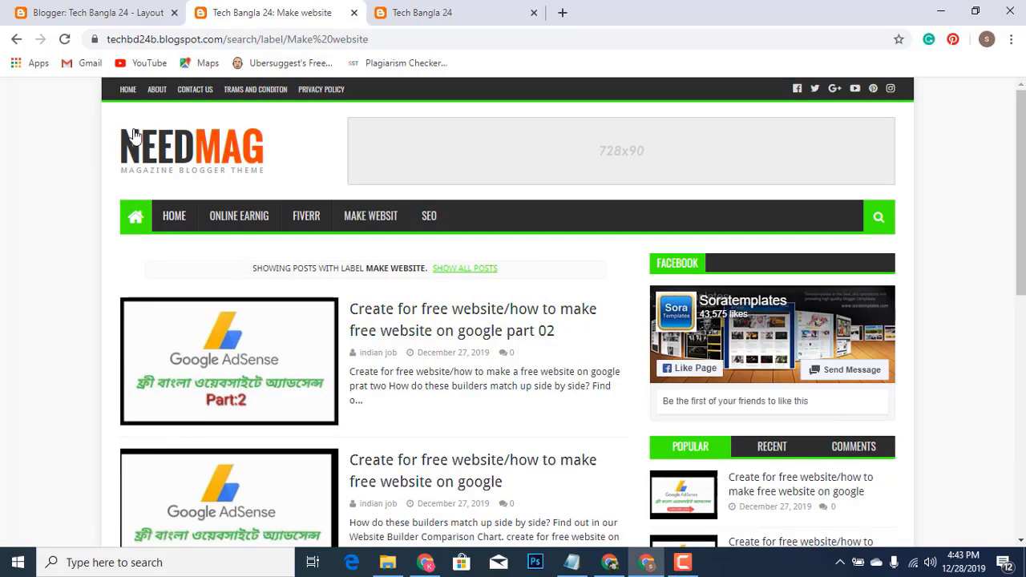
click(48, 12)
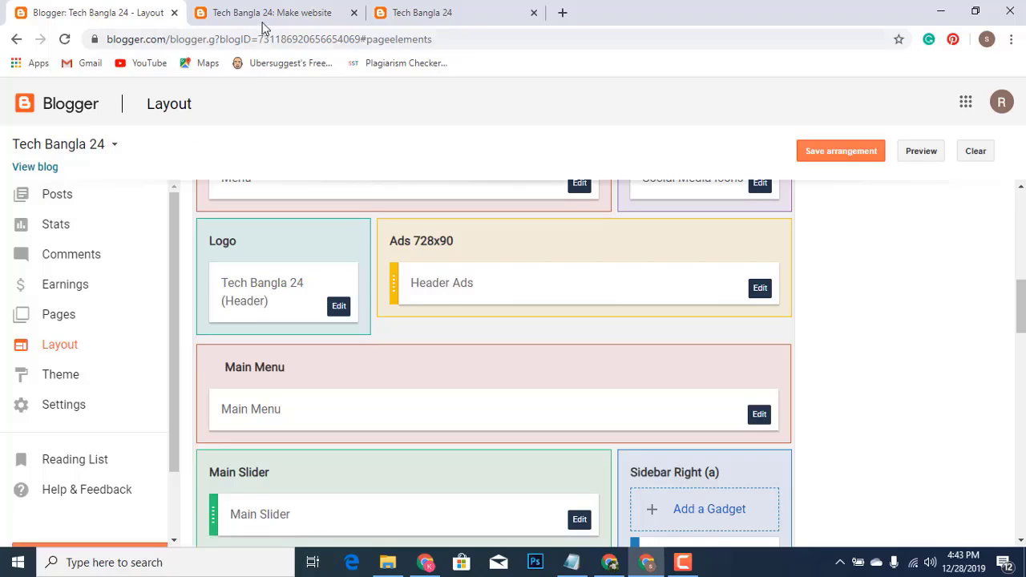
Open the part 02 post for editing, then reload the label page and view the blog homepage
click(60, 195)
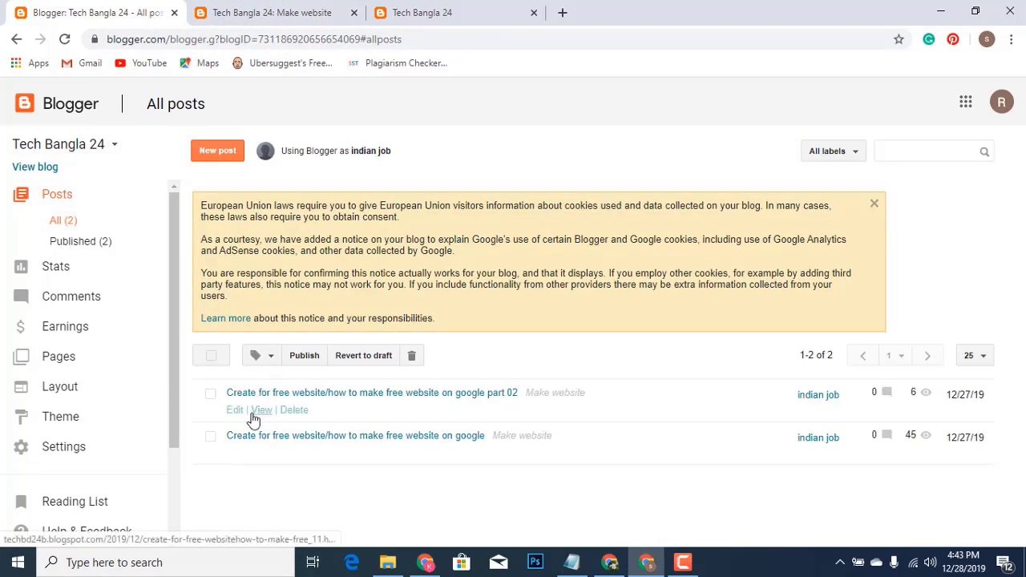
click(236, 411)
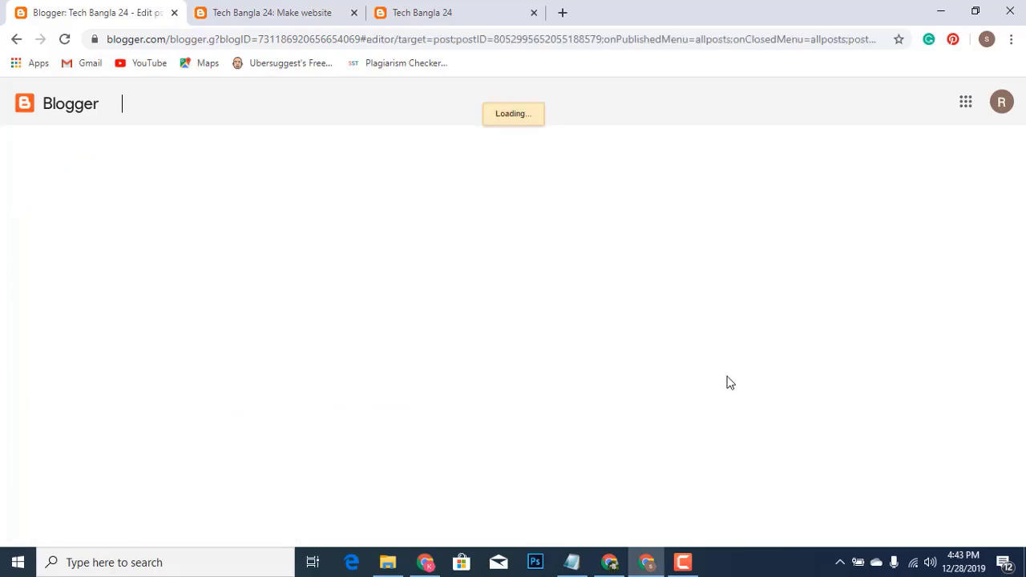
click(273, 14)
click(64, 42)
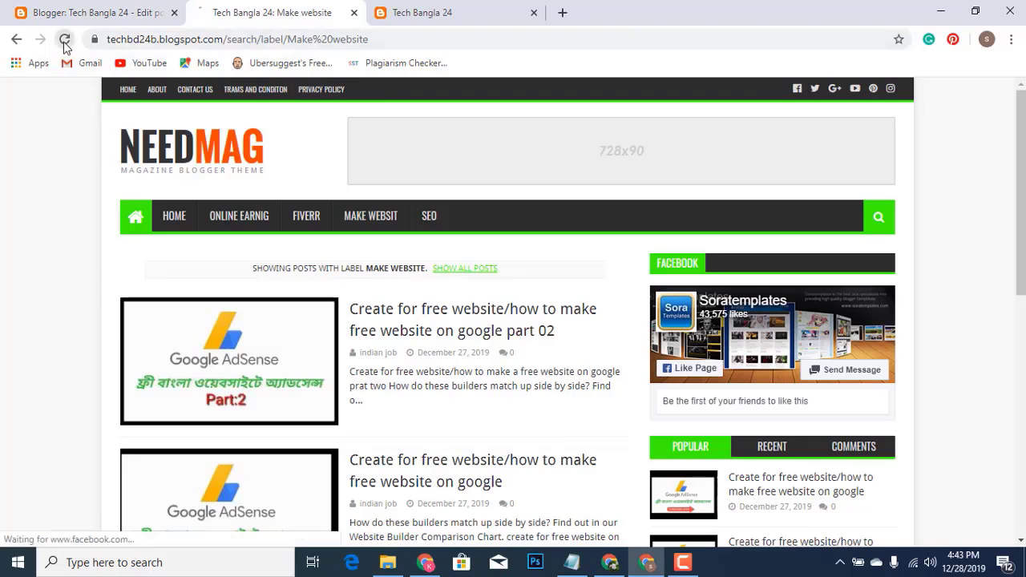
scroll(874, 378, down, 3)
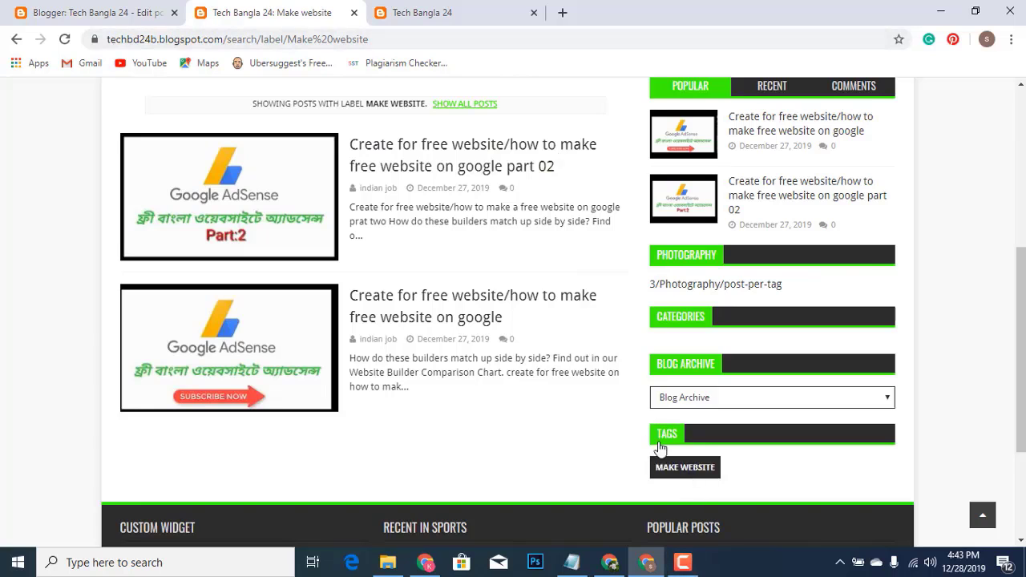
click(433, 12)
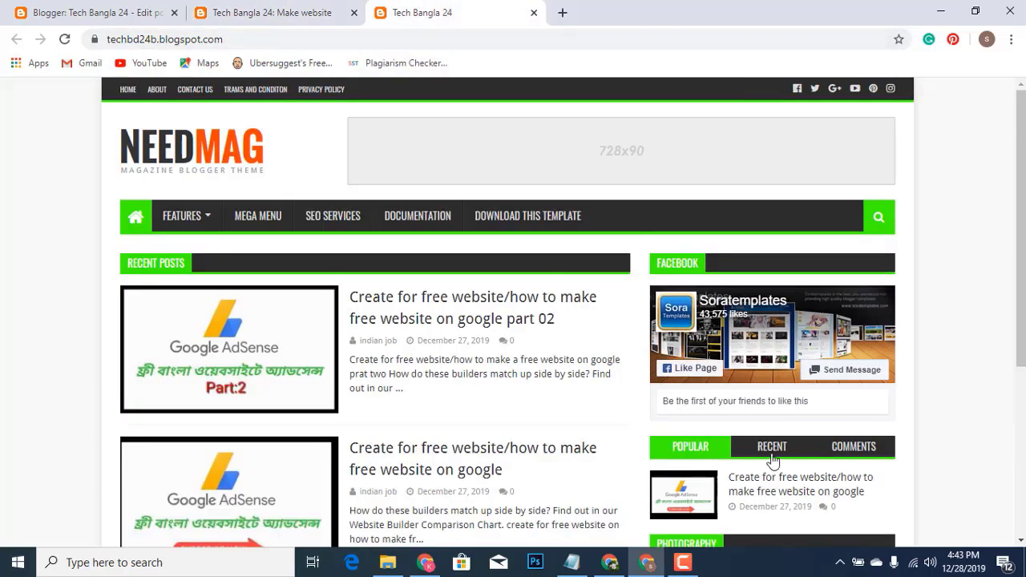
Open the MAKE WEBSITE label page and strip '?&max-results=10' from its address
scroll(772, 459, down, 3)
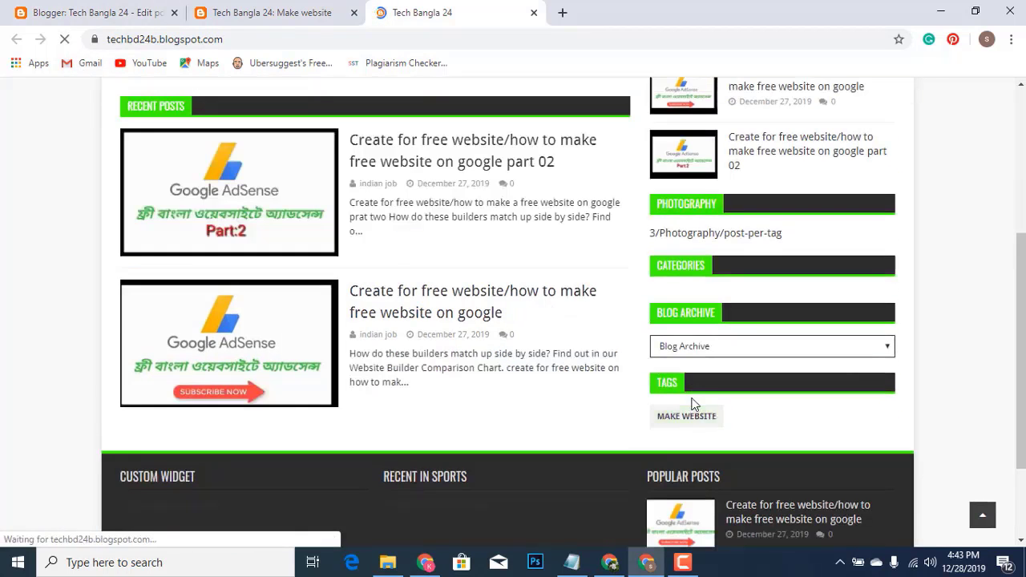
scroll(711, 417, down, 2)
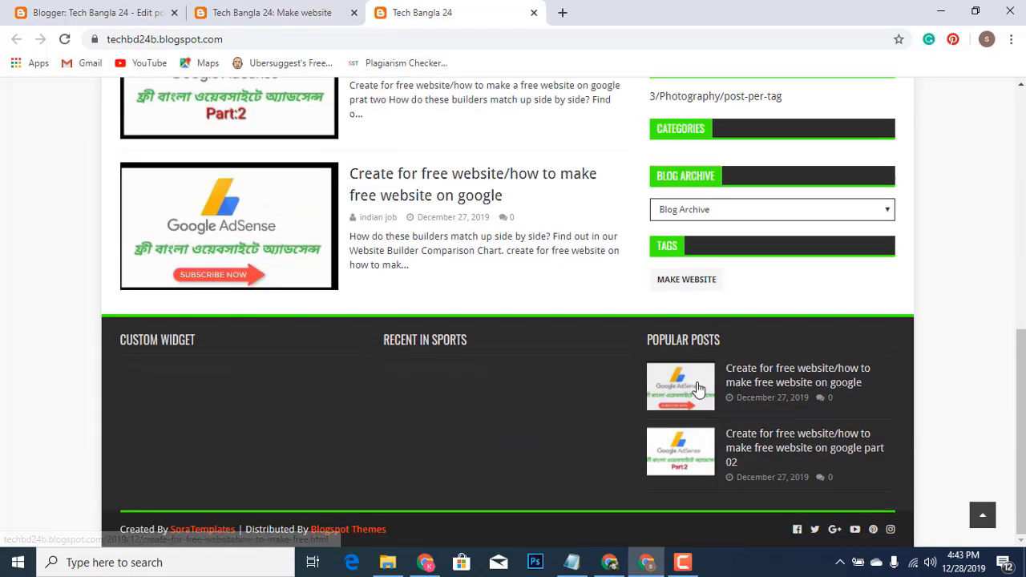
click(664, 287)
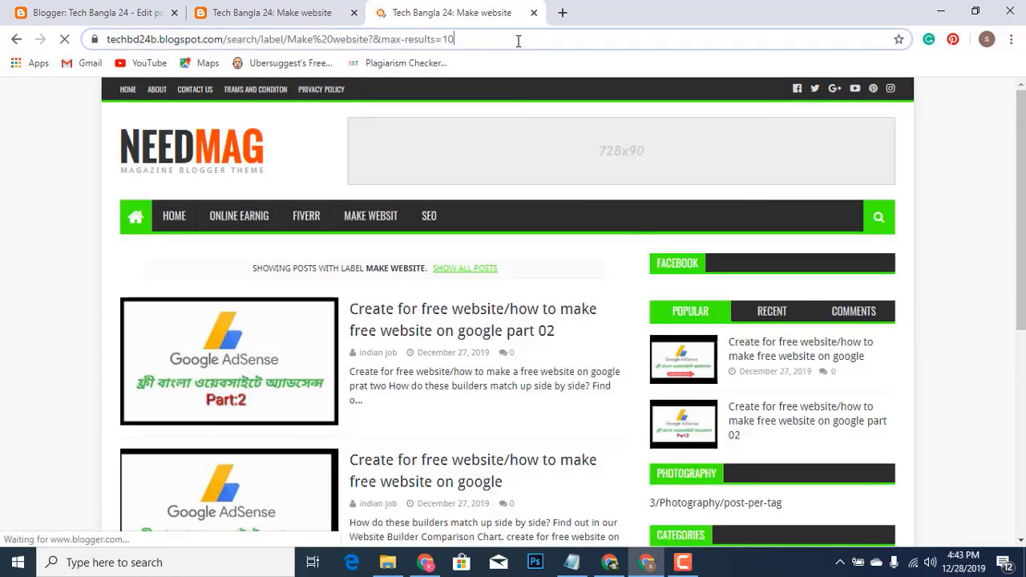
double_click(520, 39)
key(BackSpace)
key(BackSpace)
key(BackSpace)
key(BackSpace)
key(BackSpace)
key(BackSpace)
key(BackSpace)
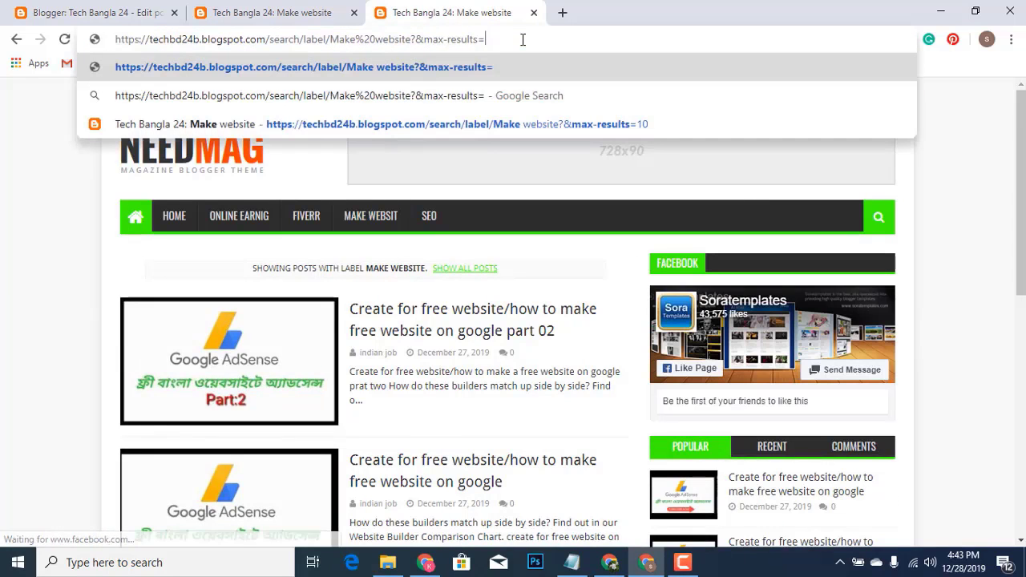
key(BackSpace)
key(BackSpace)
key(BackSpace)
key(BackSpace)
key(BackSpace)
key(BackSpace)
key(BackSpace)
key(BackSpace)
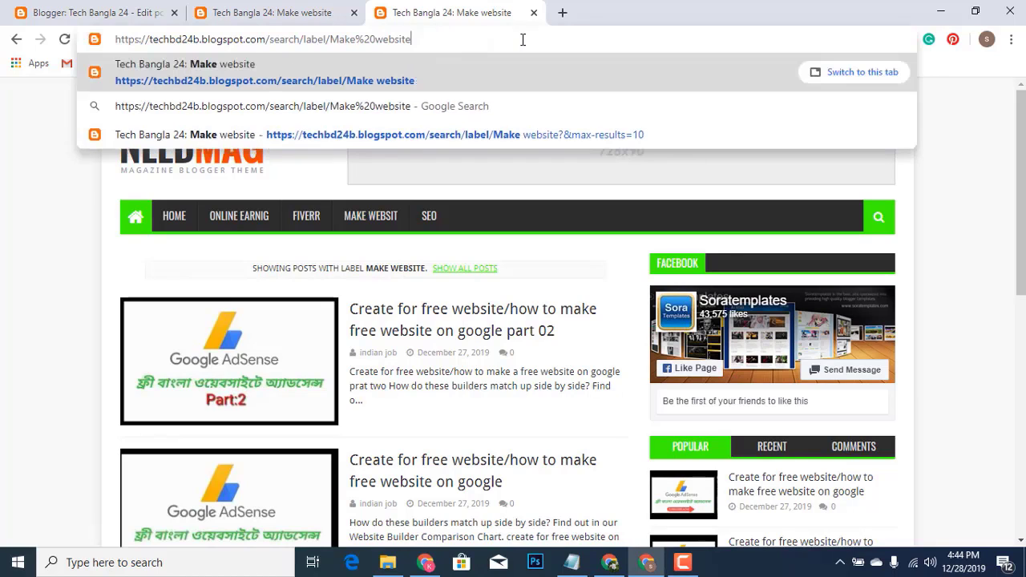
Reload the Make website label page, look it over, and return to the part 02 editor
click(24, 13)
click(238, 10)
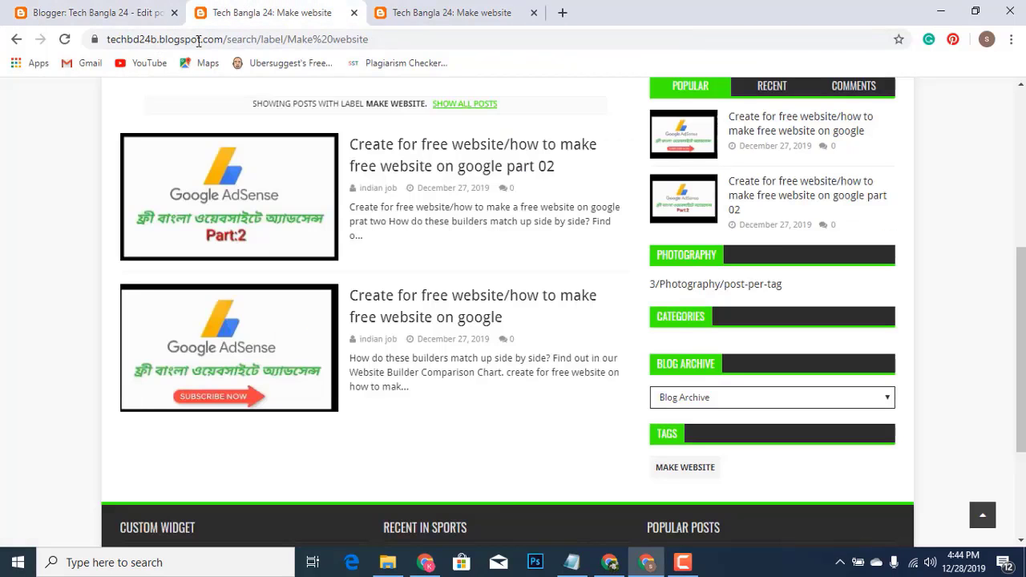
click(65, 40)
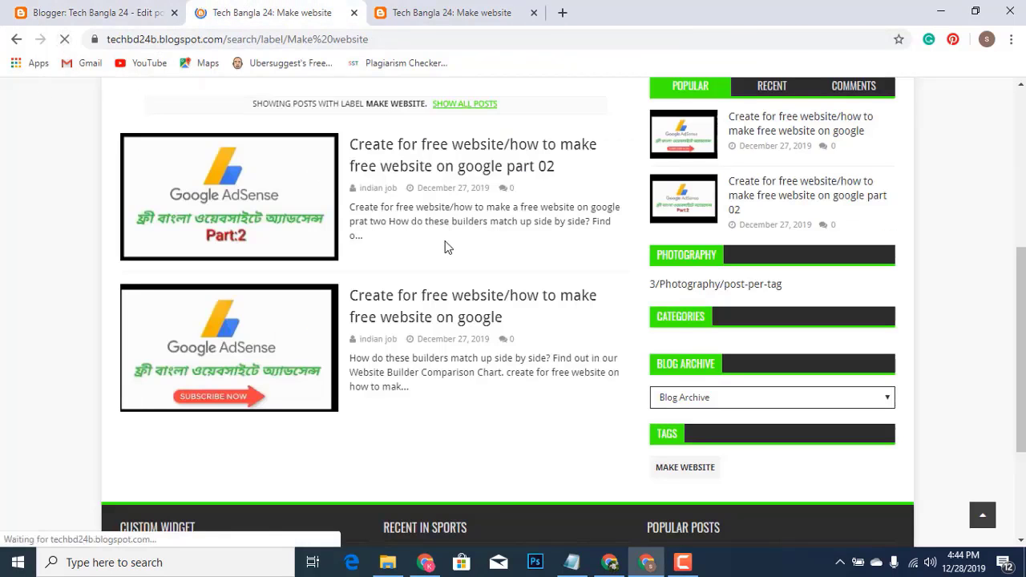
scroll(502, 294, down, 2)
scroll(503, 290, up, 2)
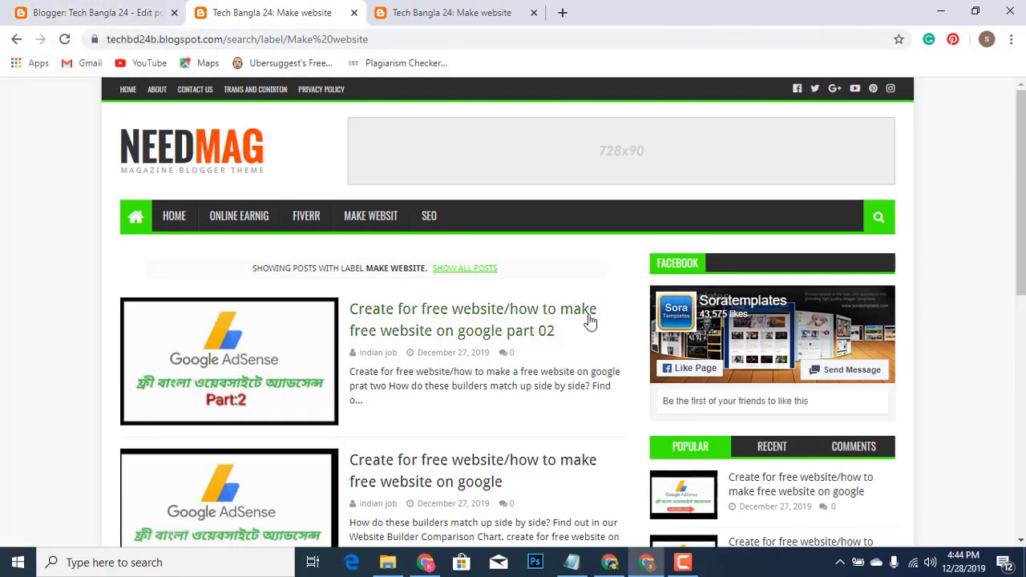
scroll(726, 352, down, 2)
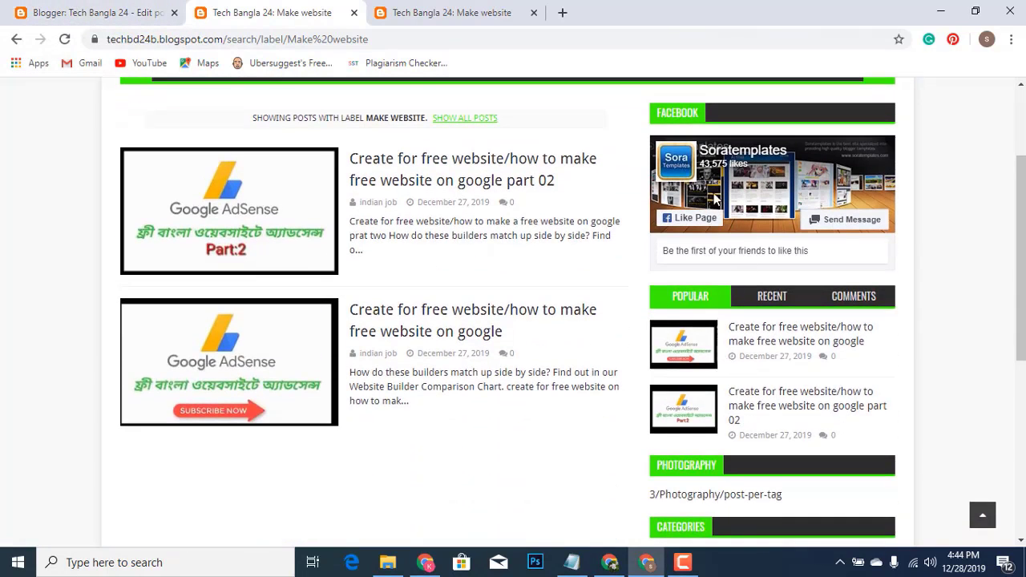
scroll(312, 117, up, 2)
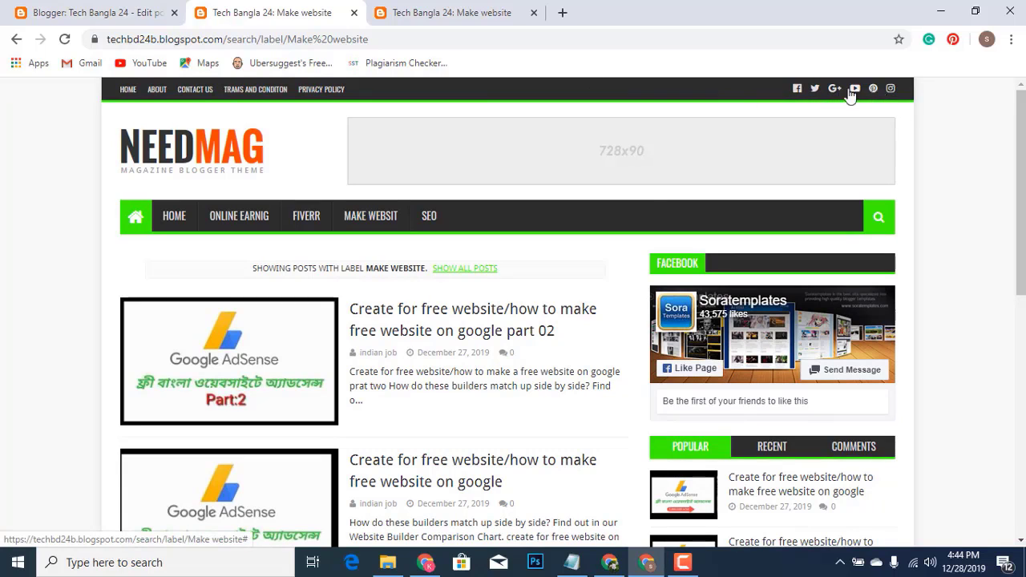
click(48, 13)
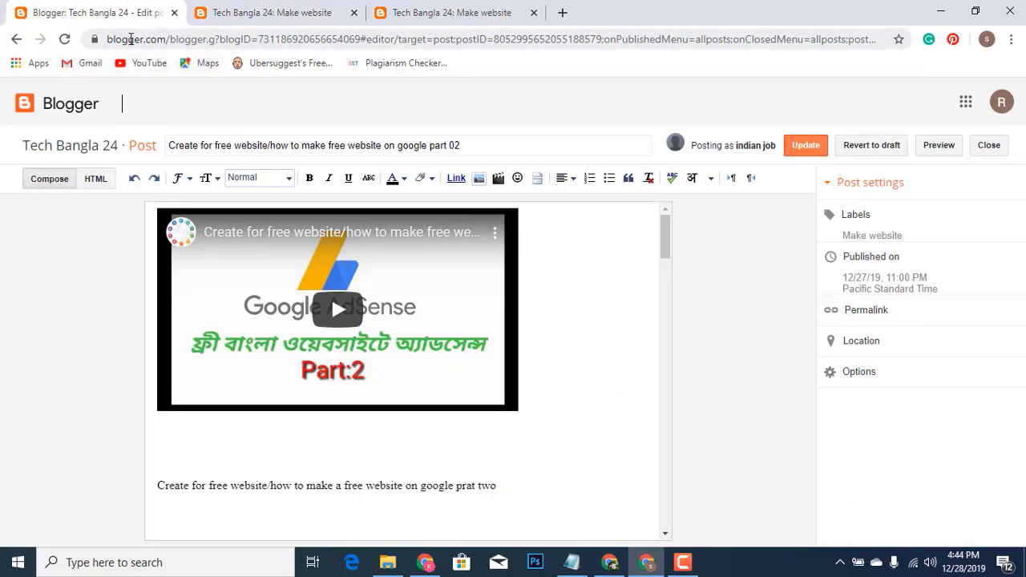
Go back to the All posts list and open YouTube from the bookmark in a new tab
click(15, 40)
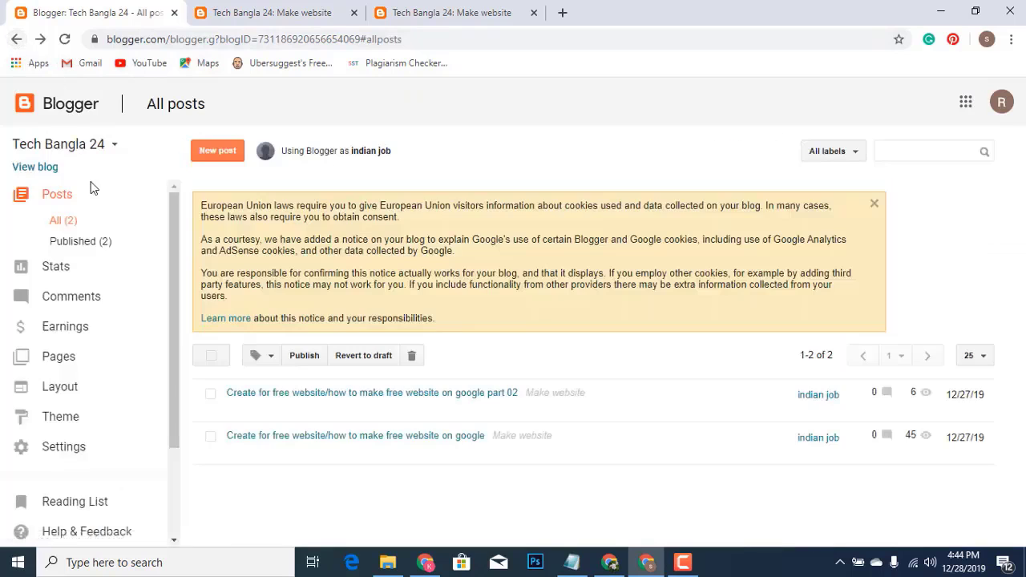
scroll(97, 240, down, 3)
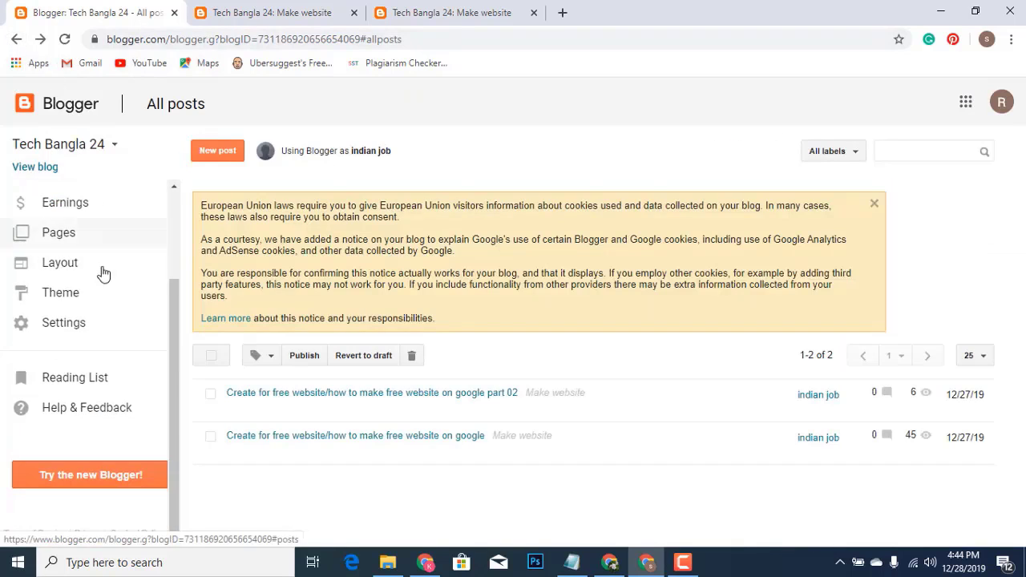
click(562, 13)
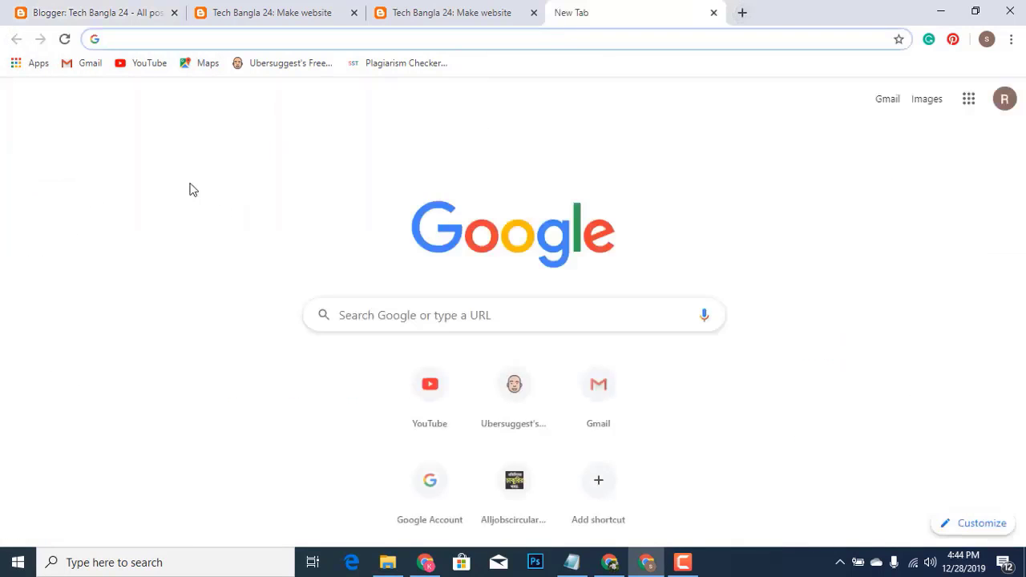
click(132, 64)
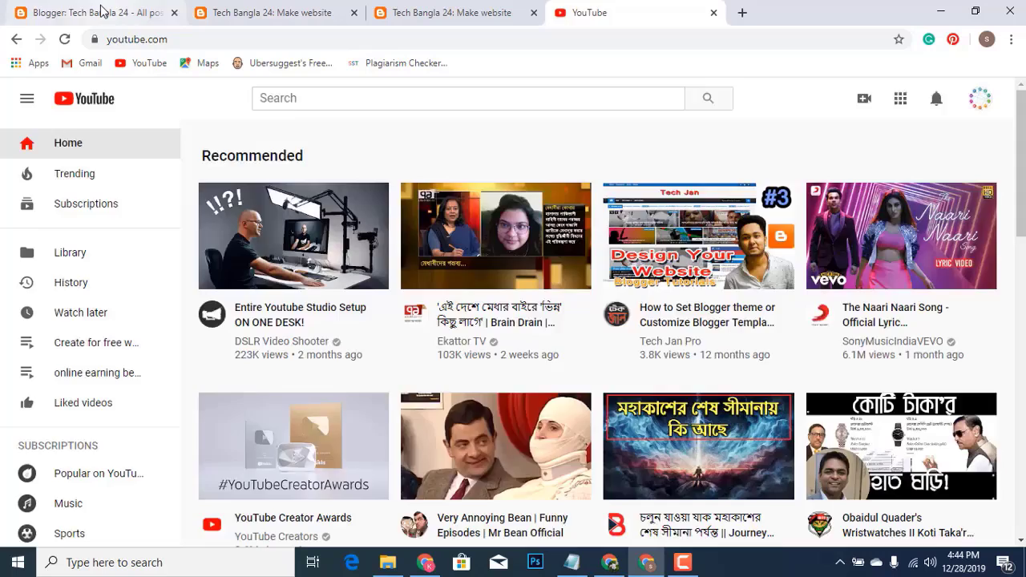
click(101, 11)
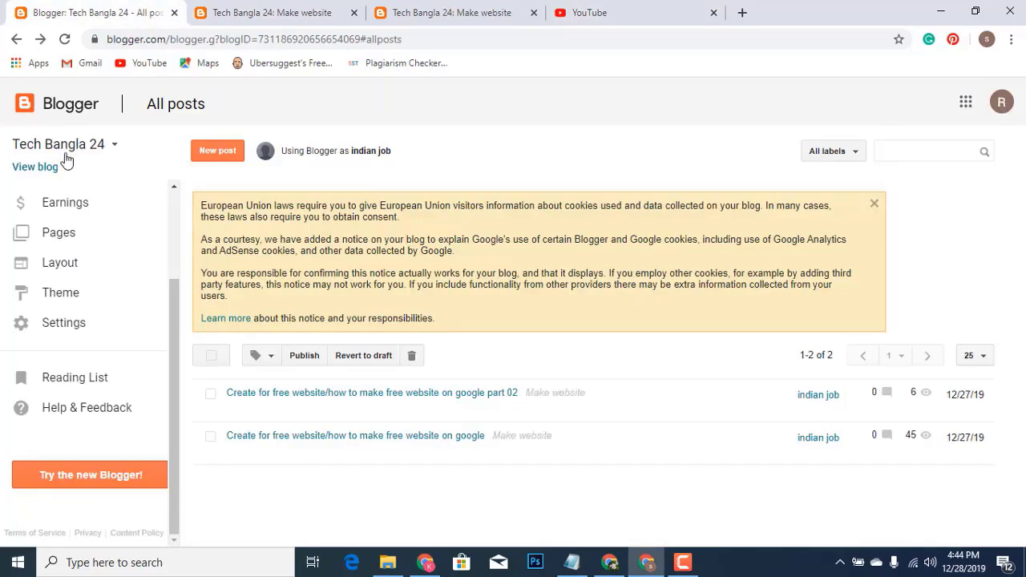
Clear and save the facebook URL in the Social Media Icons gadget, then edit the youtube entry
click(73, 266)
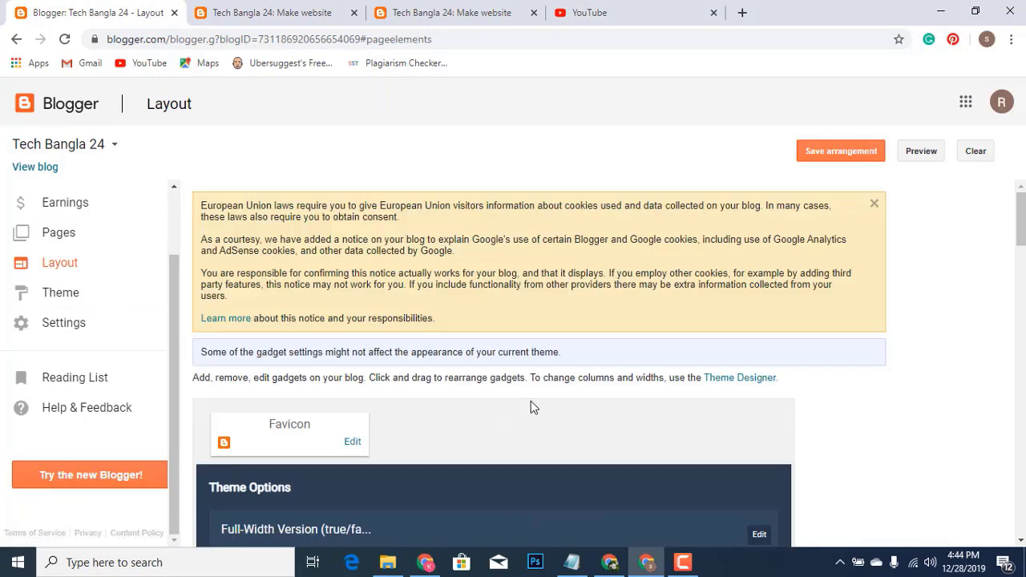
scroll(517, 469, down, 4)
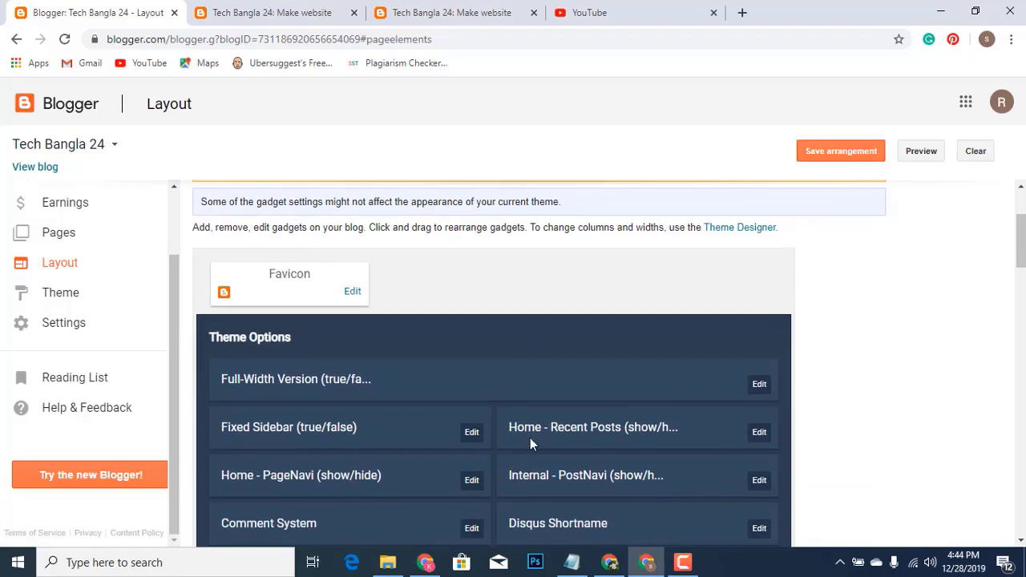
click(760, 483)
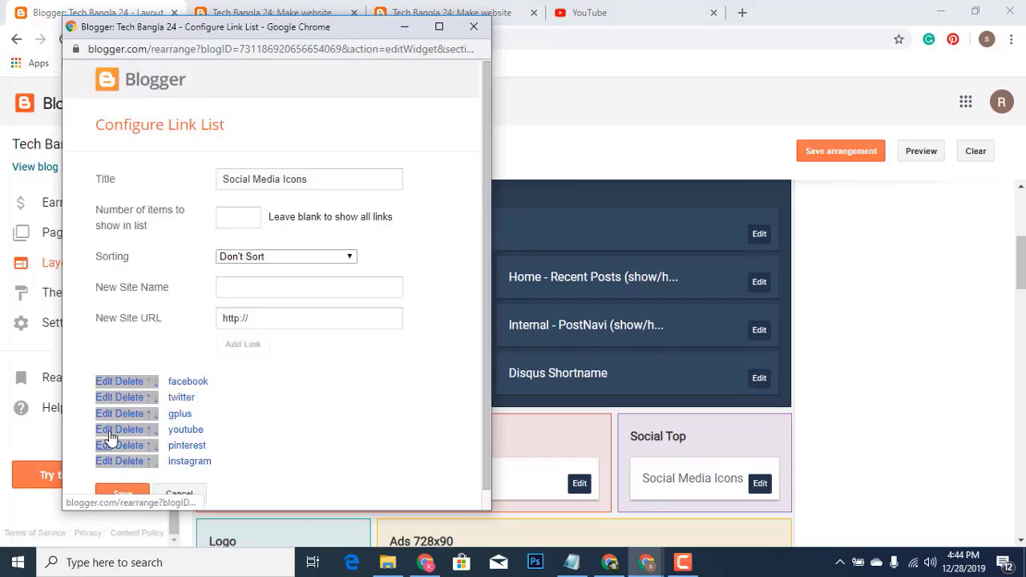
click(103, 382)
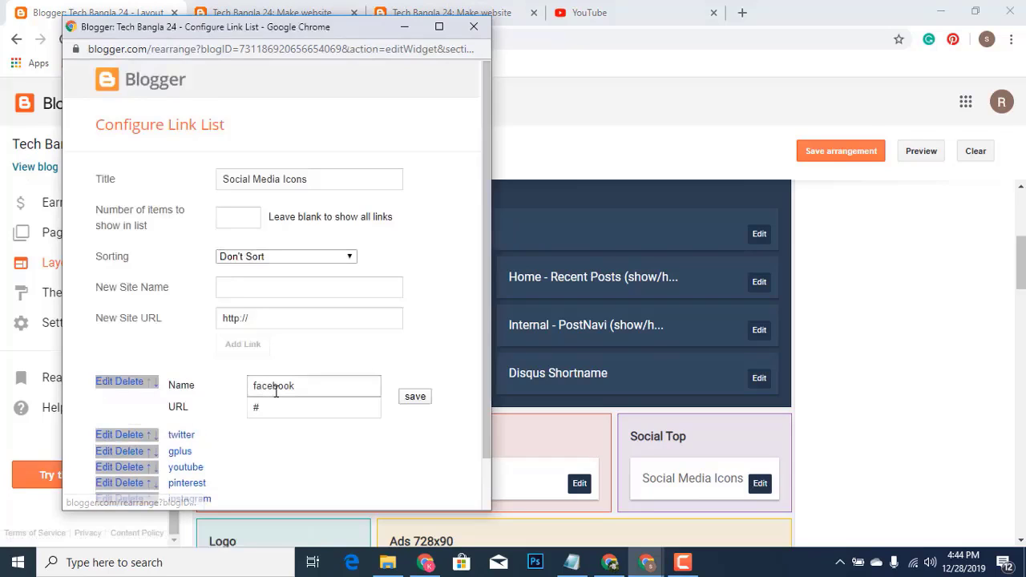
click(296, 401)
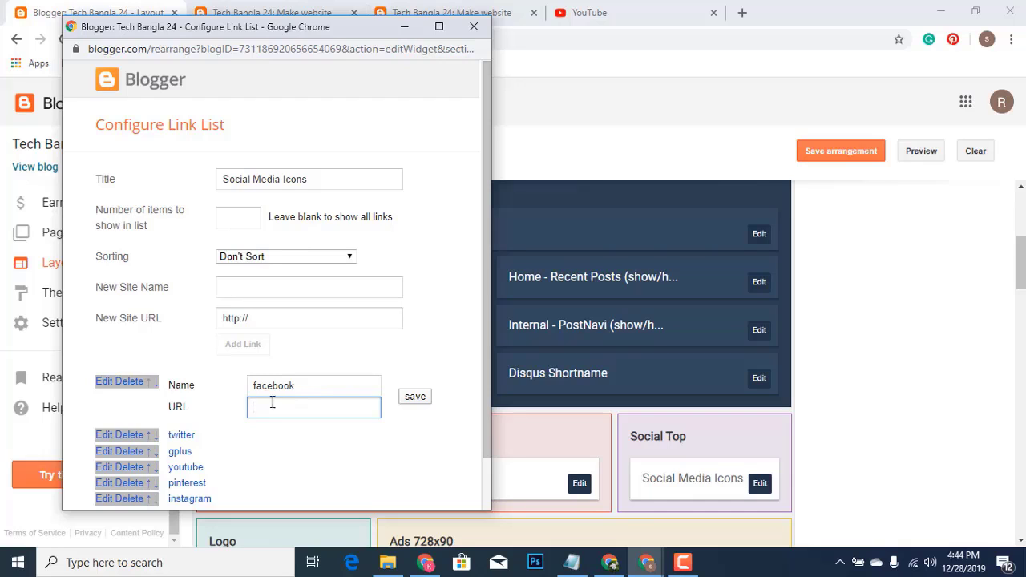
click(422, 399)
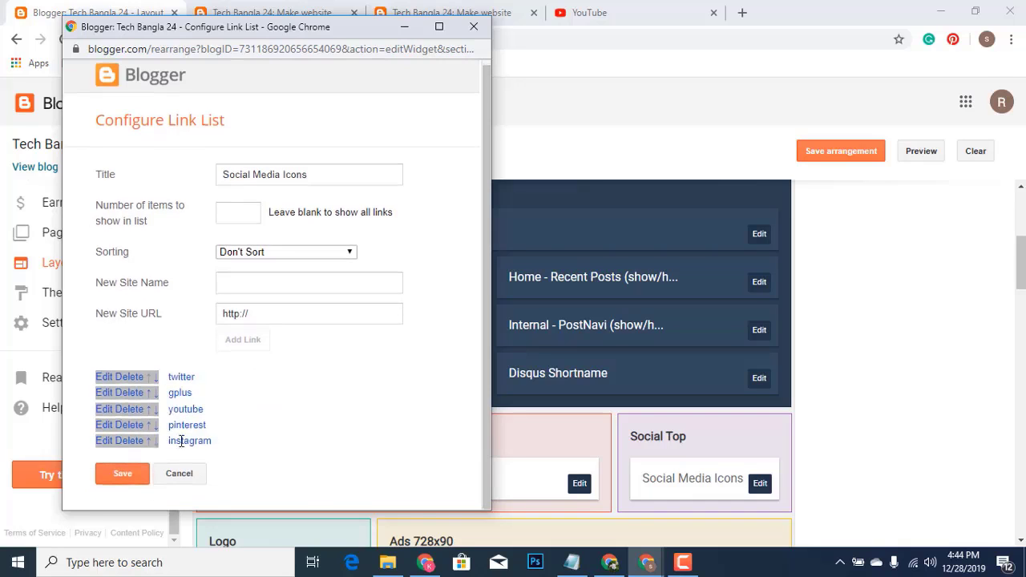
click(108, 410)
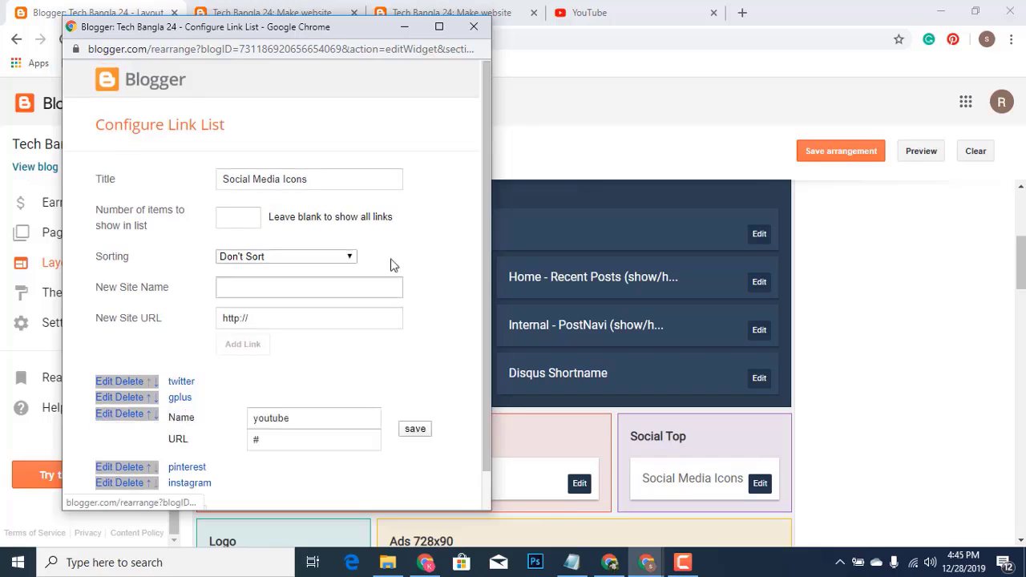
click(623, 10)
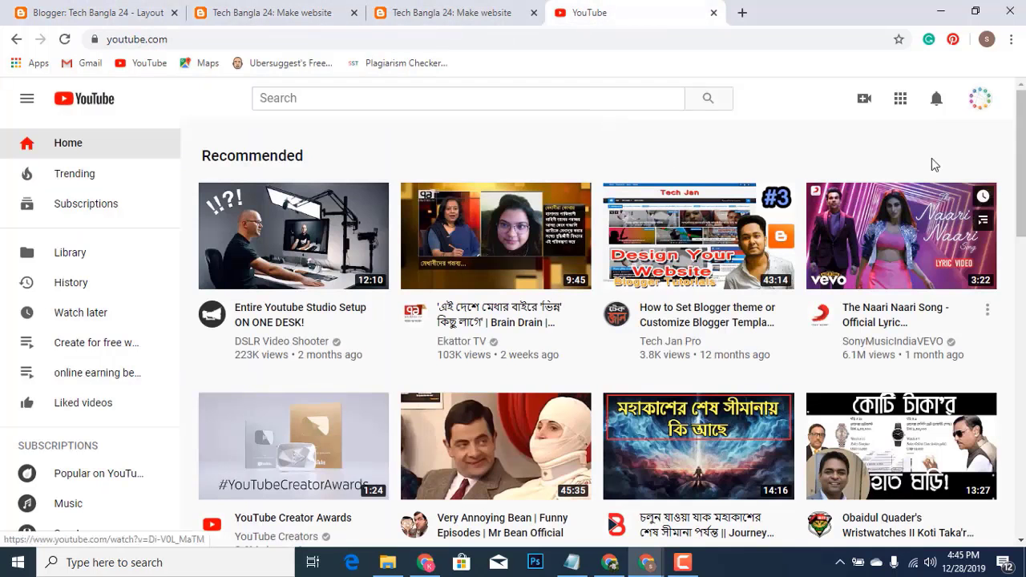
Open the channel's uploaded videos list in YouTube Studio
click(974, 103)
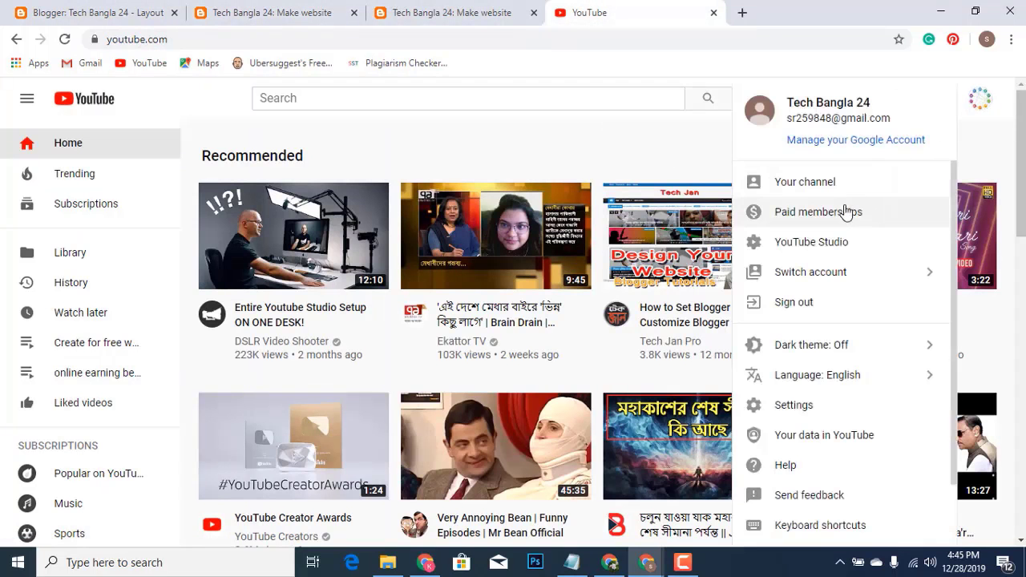
click(834, 239)
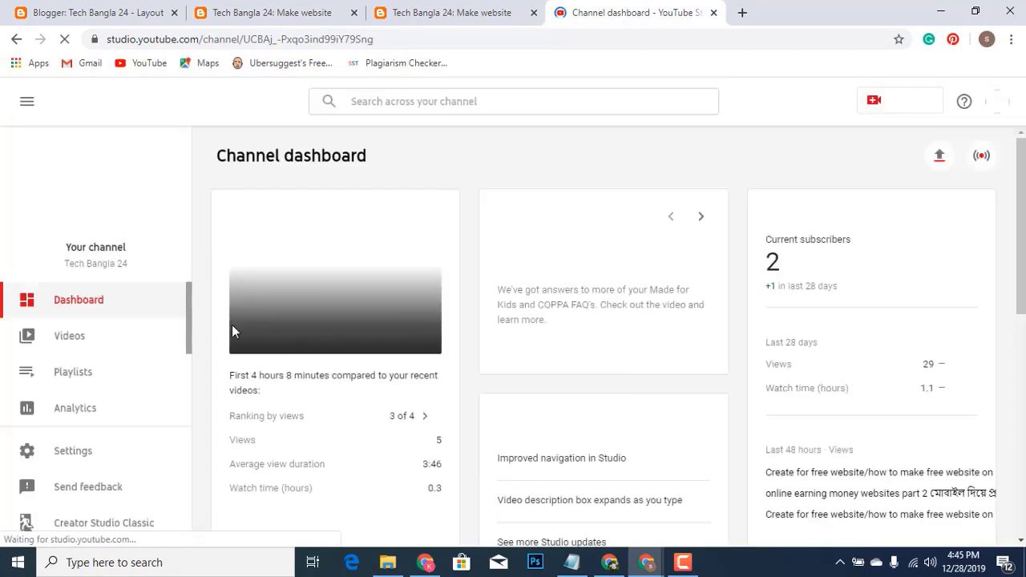
click(110, 346)
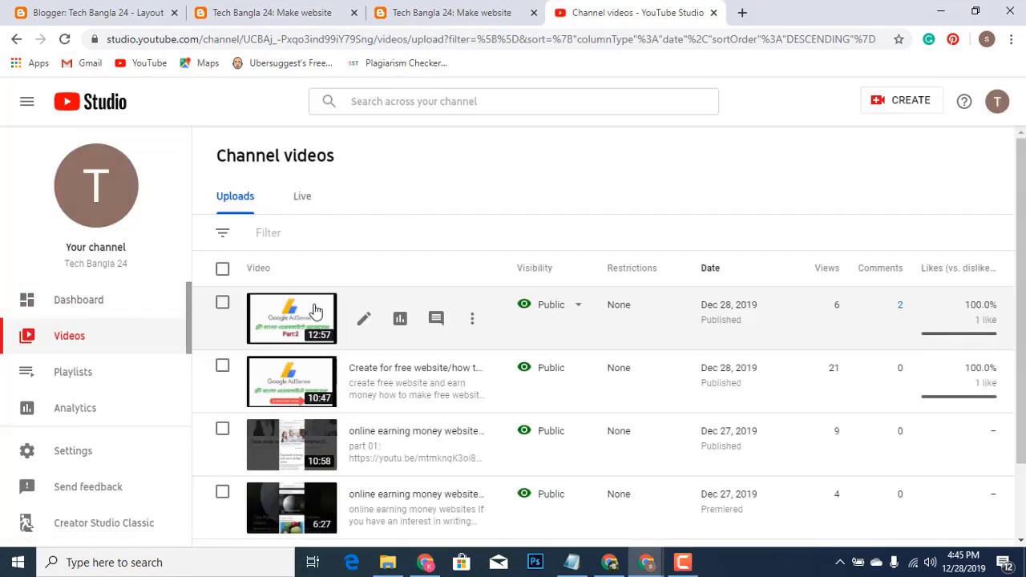
Open the newest video's watch page on YouTube and copy its URL from the address bar
click(472, 319)
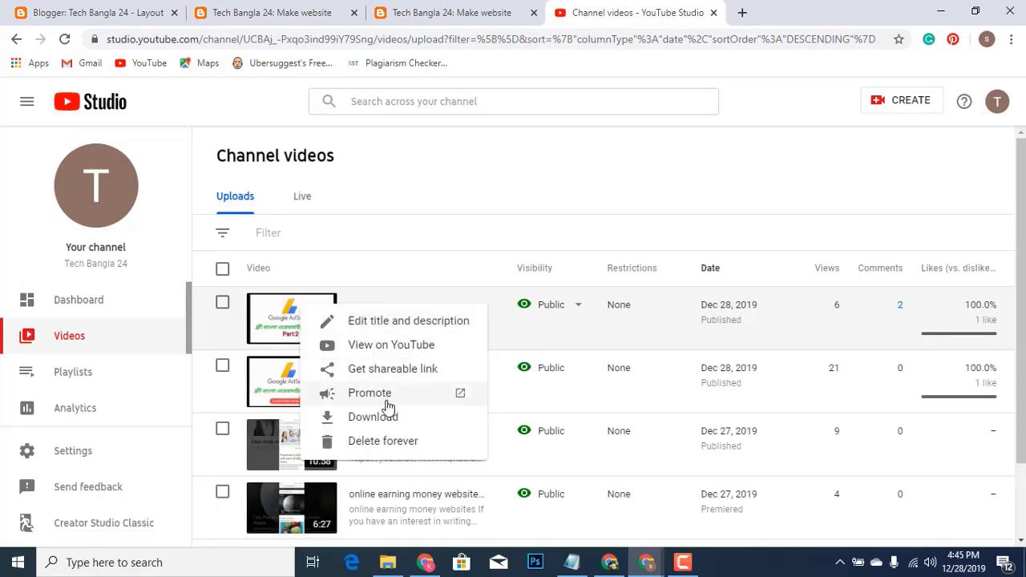
click(391, 345)
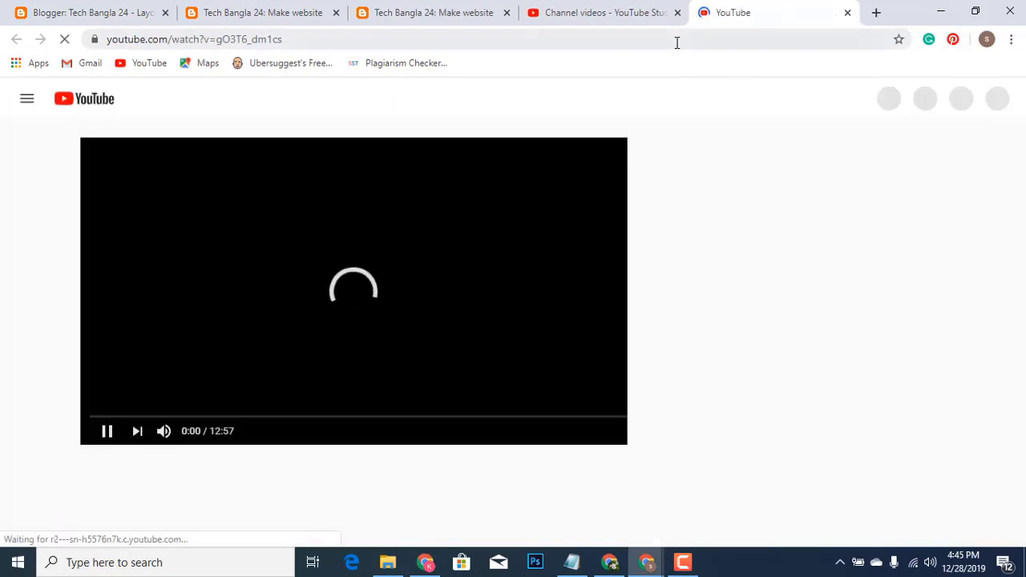
click(677, 42)
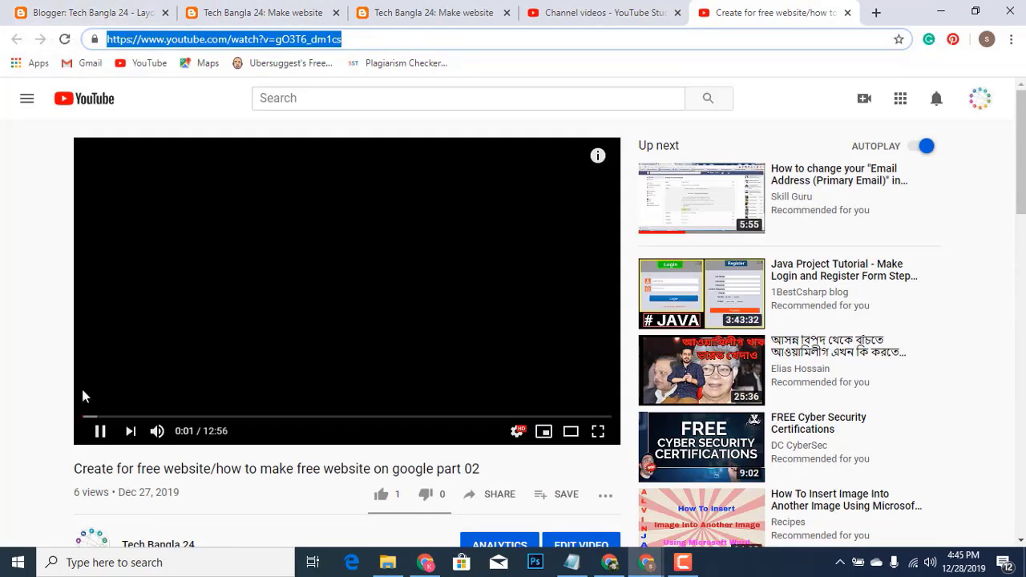
click(100, 432)
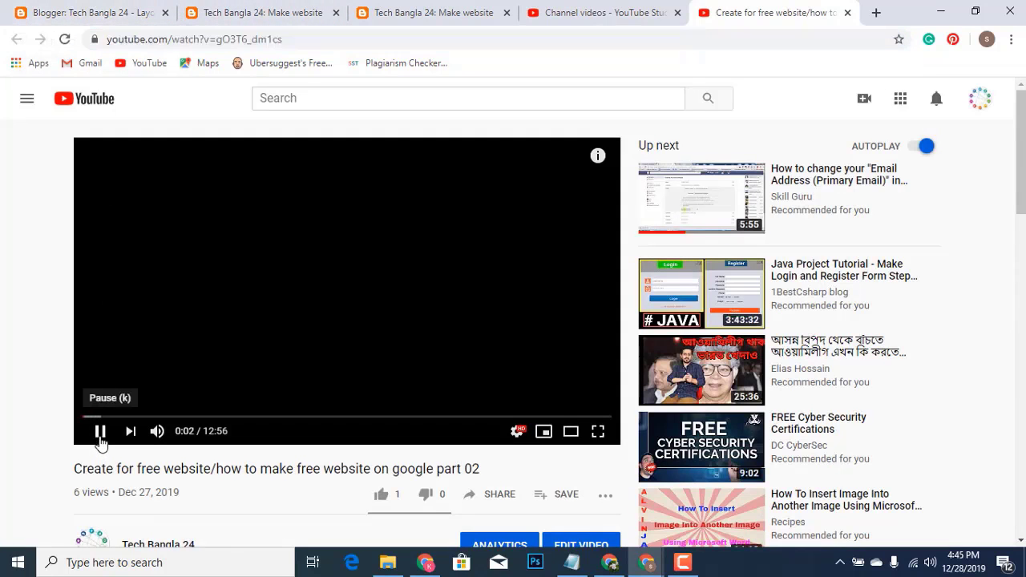
click(79, 18)
scroll(543, 326, down, 3)
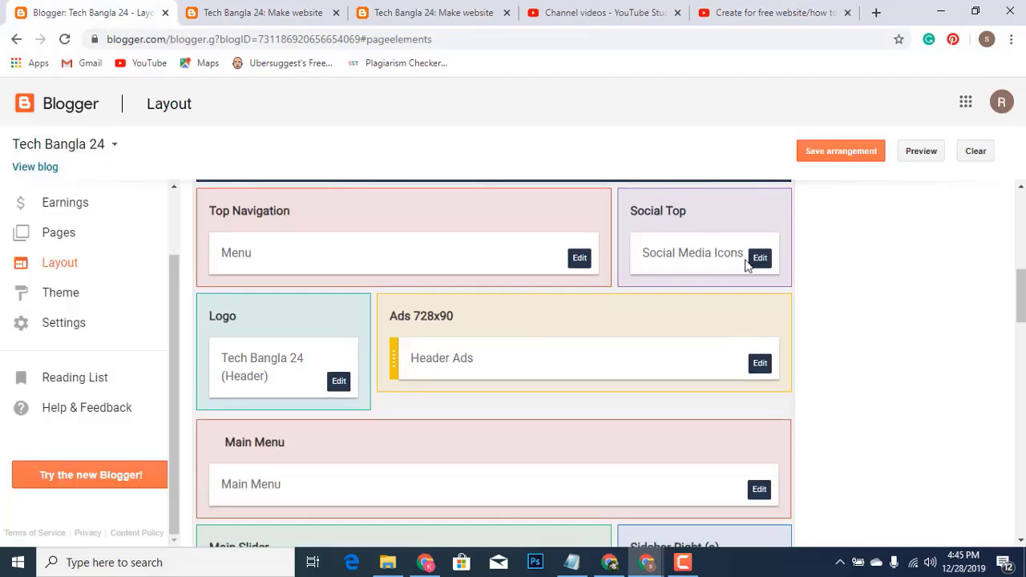
Paste the copied video URL into the Social Media Icons youtube entry and save the list
click(760, 258)
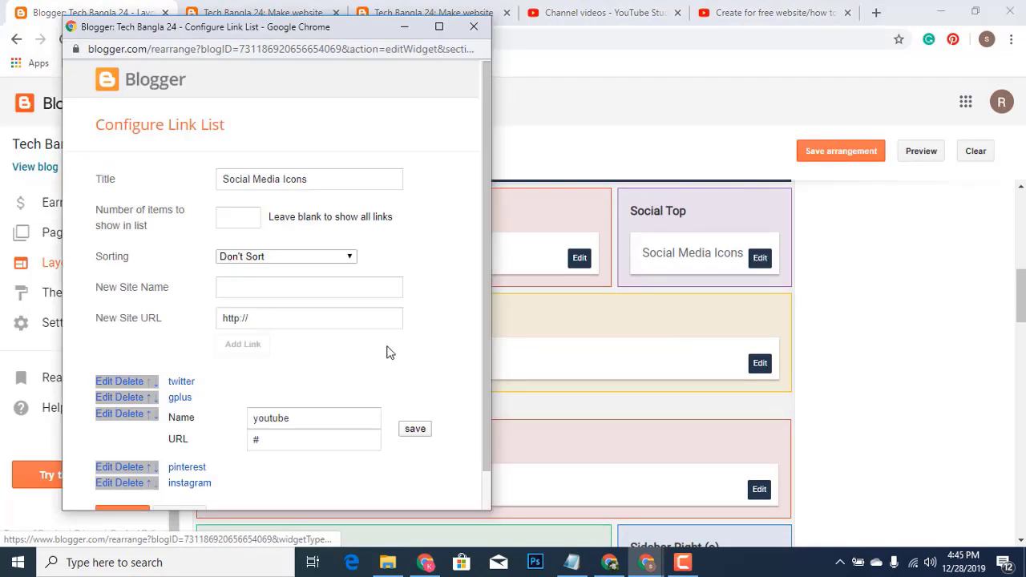
click(301, 434)
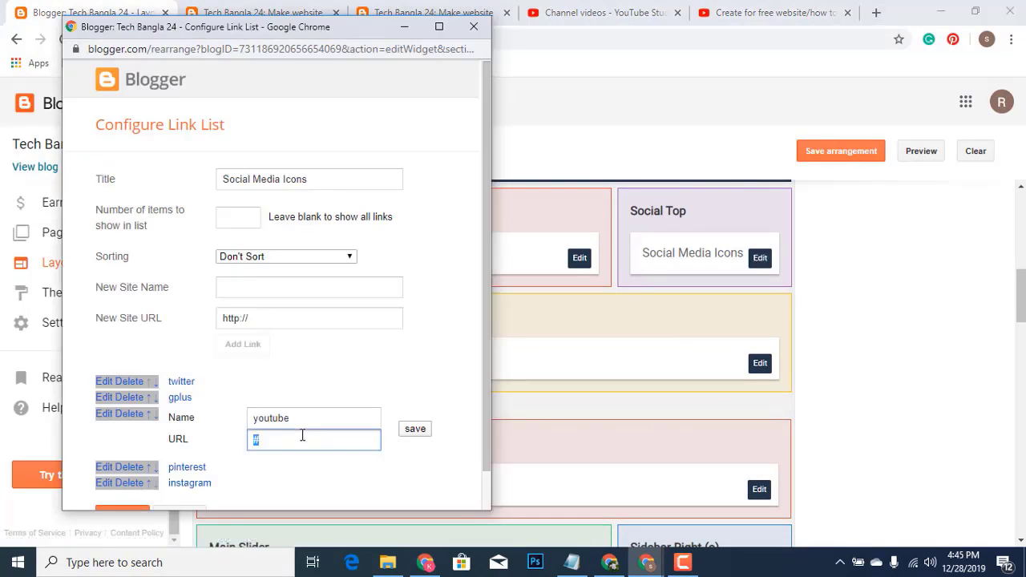
key(ctrl+v)
click(412, 431)
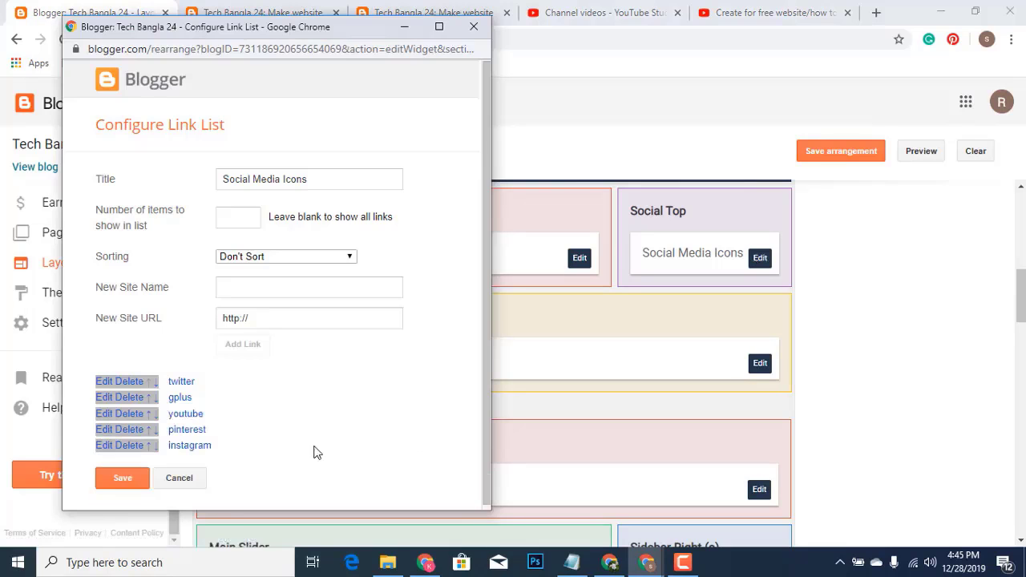
click(113, 487)
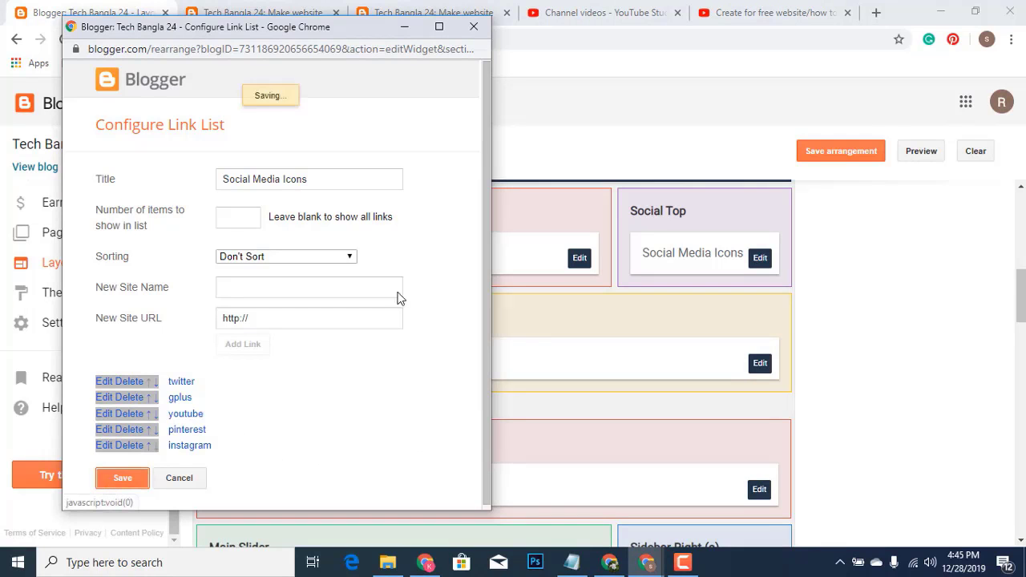
click(282, 16)
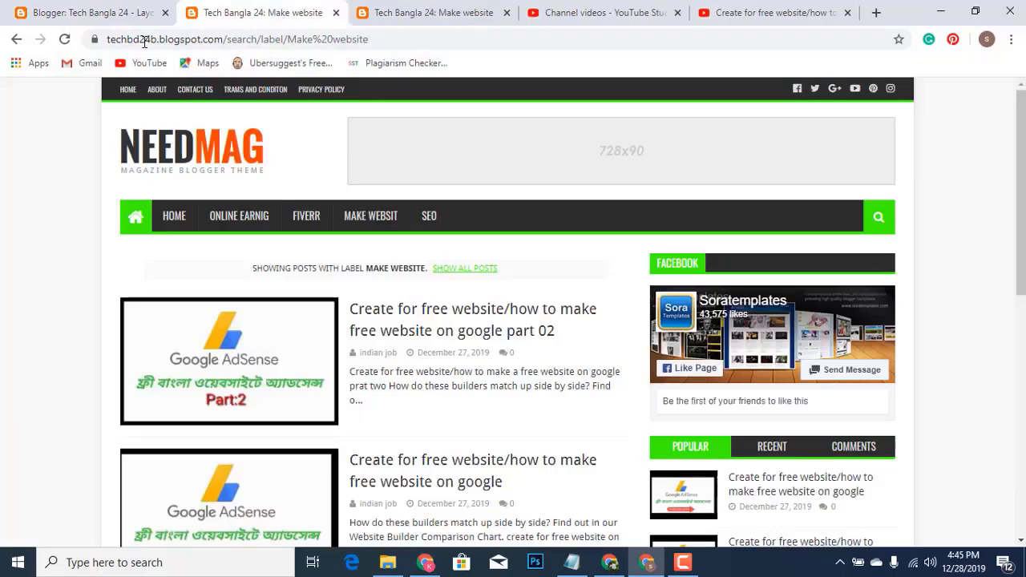
Reload the blog and check that its header YouTube icon opens the part 02 video
click(66, 40)
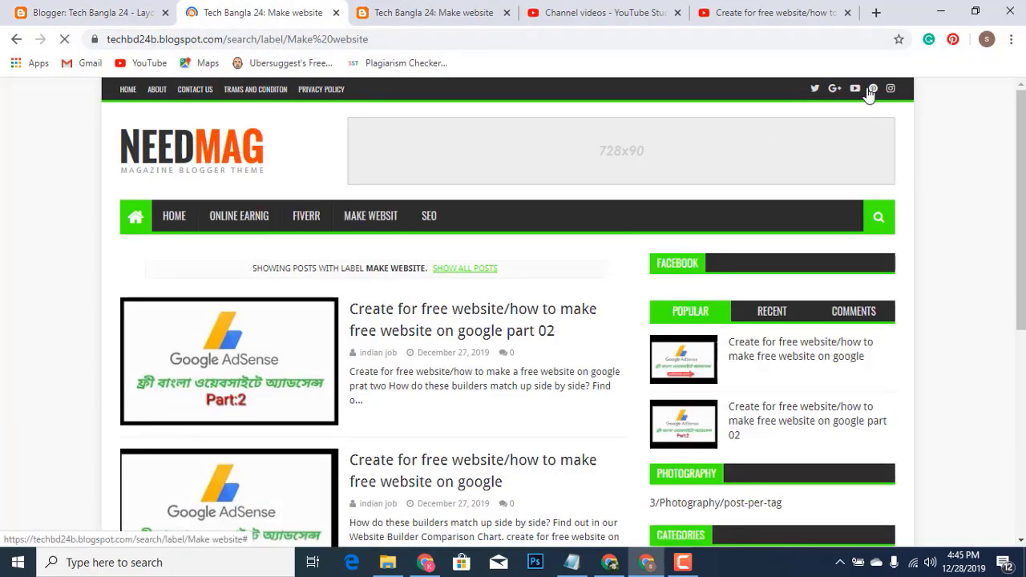
click(855, 89)
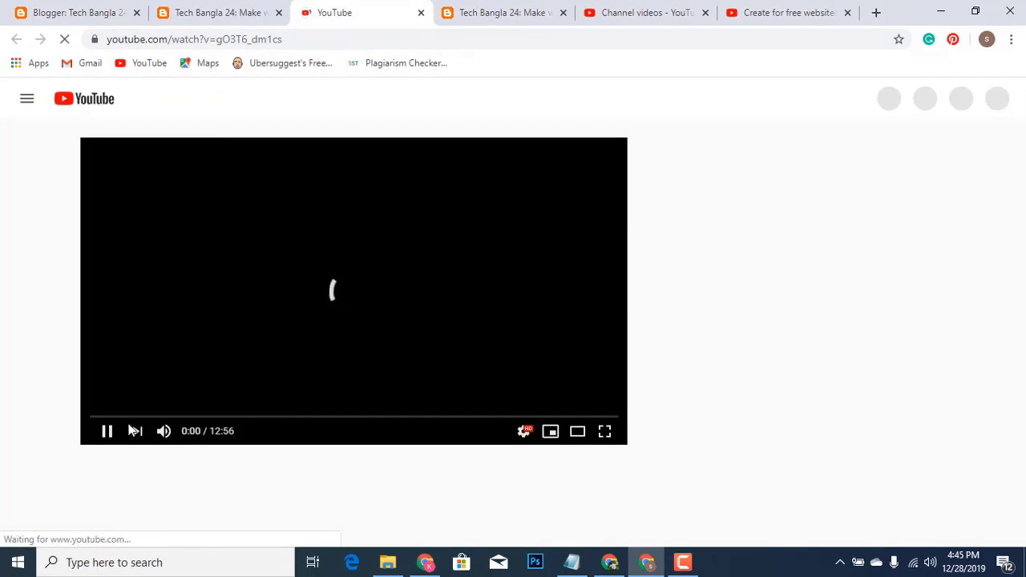
click(68, 14)
click(346, 12)
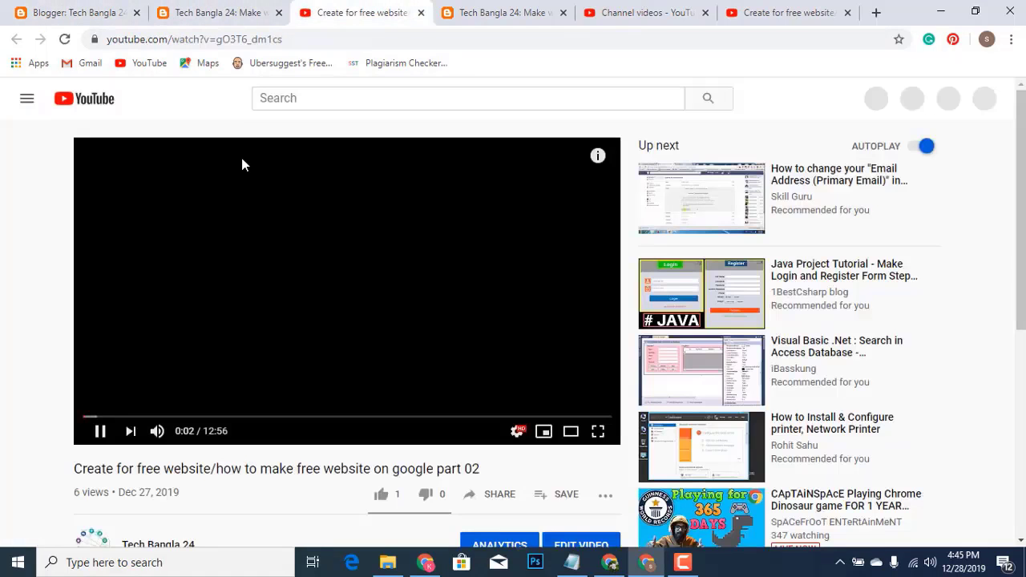
click(102, 433)
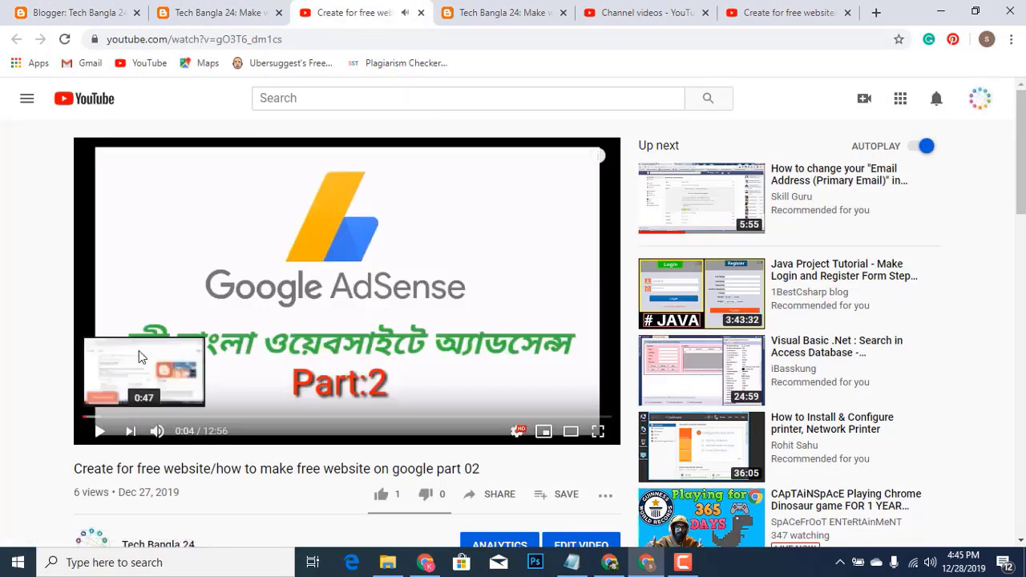
click(54, 17)
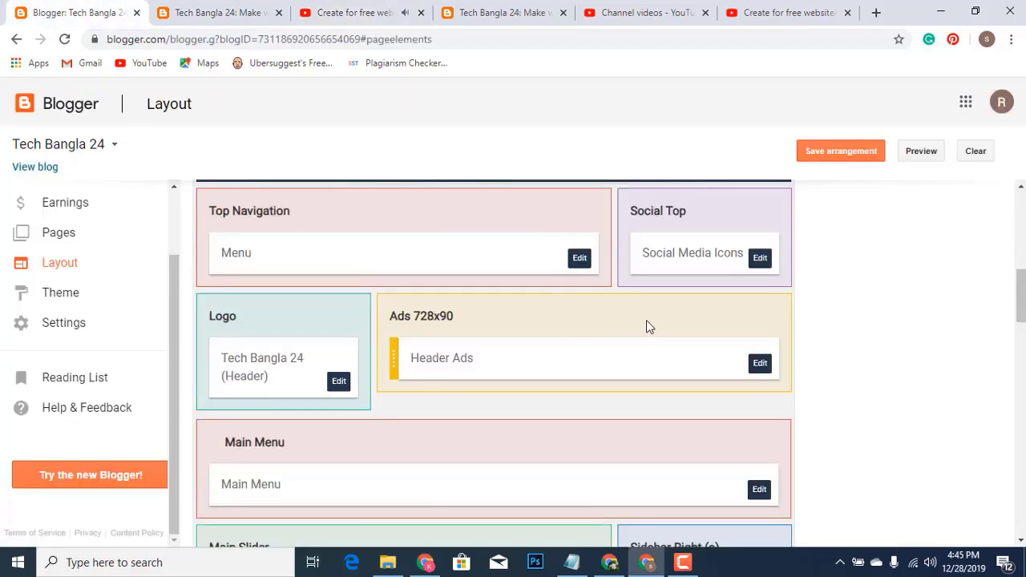
Reload the live blog and review its current sidebar gadgets
scroll(574, 329, down, 1)
scroll(571, 327, down, 2)
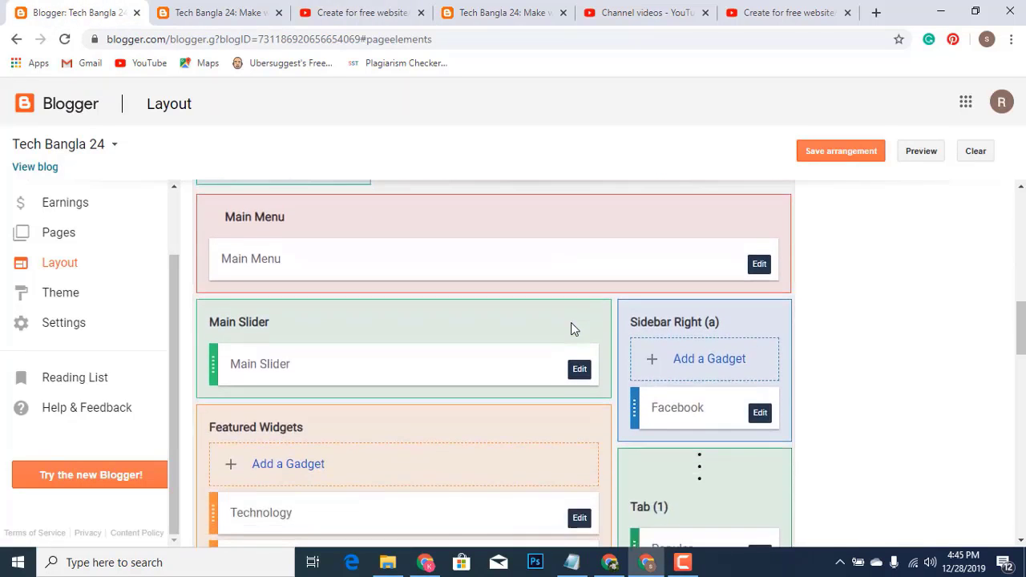
scroll(658, 363, down, 1)
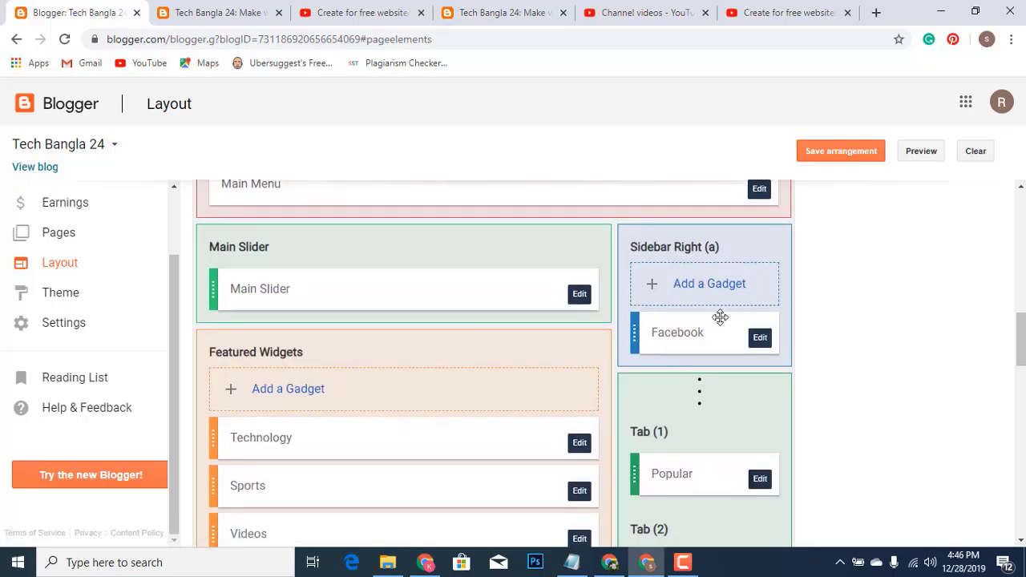
click(200, 16)
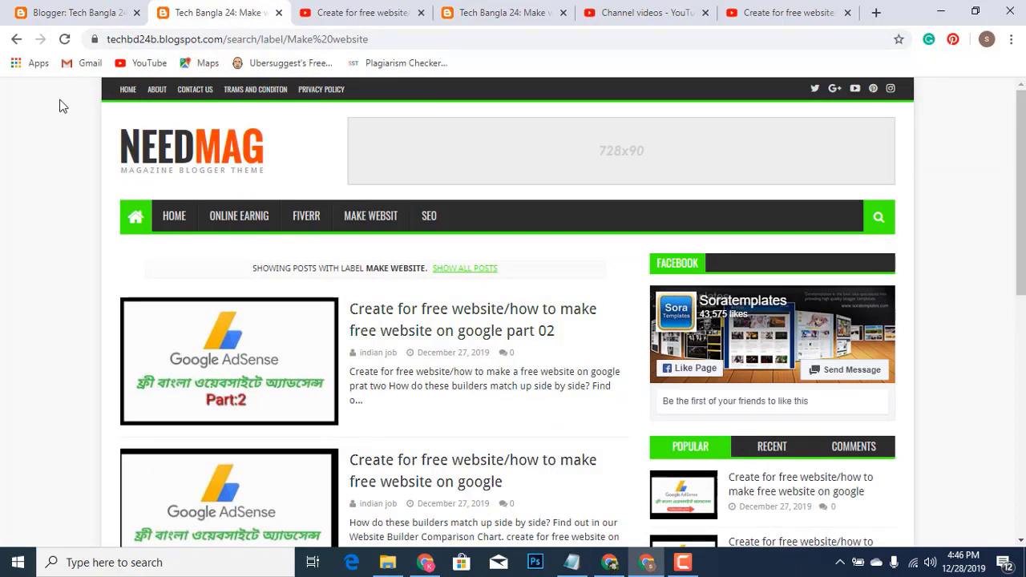
click(65, 40)
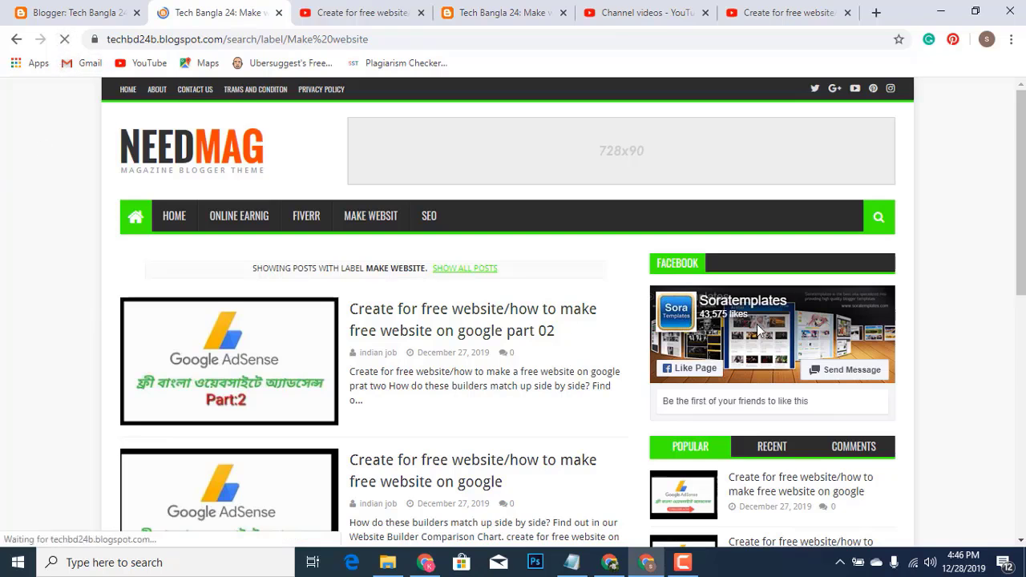
scroll(762, 333, down, 1)
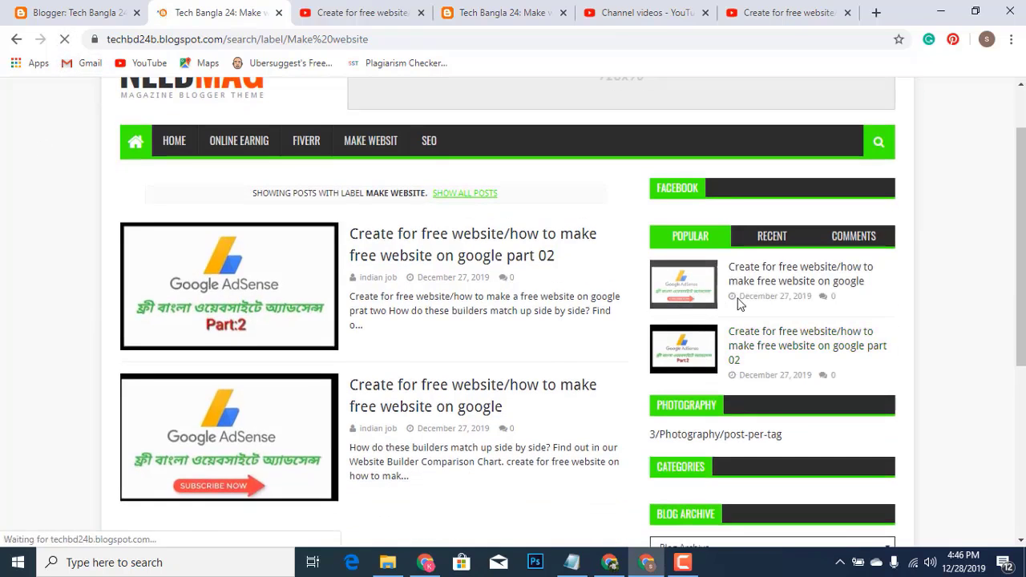
scroll(728, 381, down, 1)
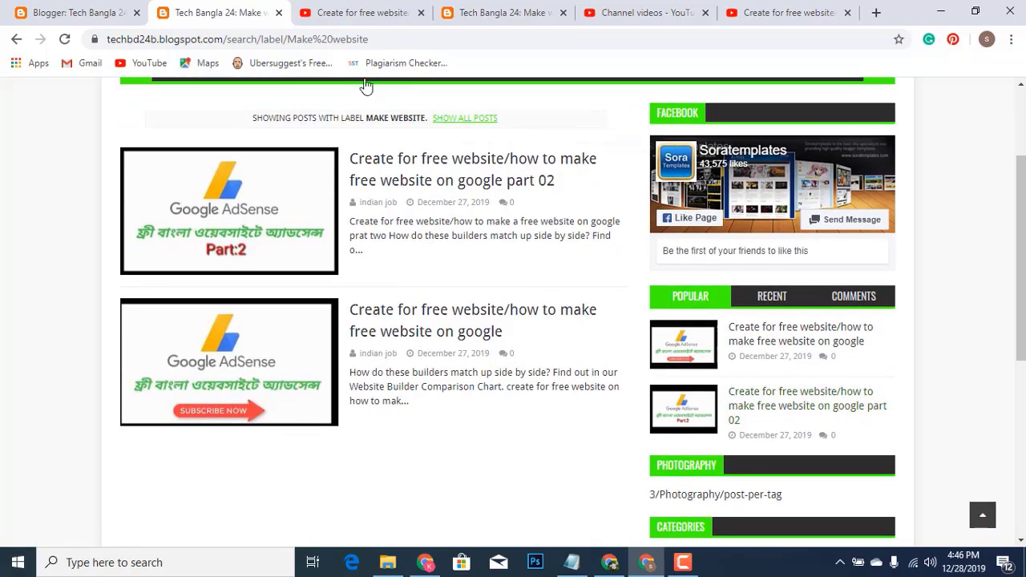
Reorder the sidebar to Recent then Popular, with Facebook in Tab (1), and save the arrangement
click(86, 14)
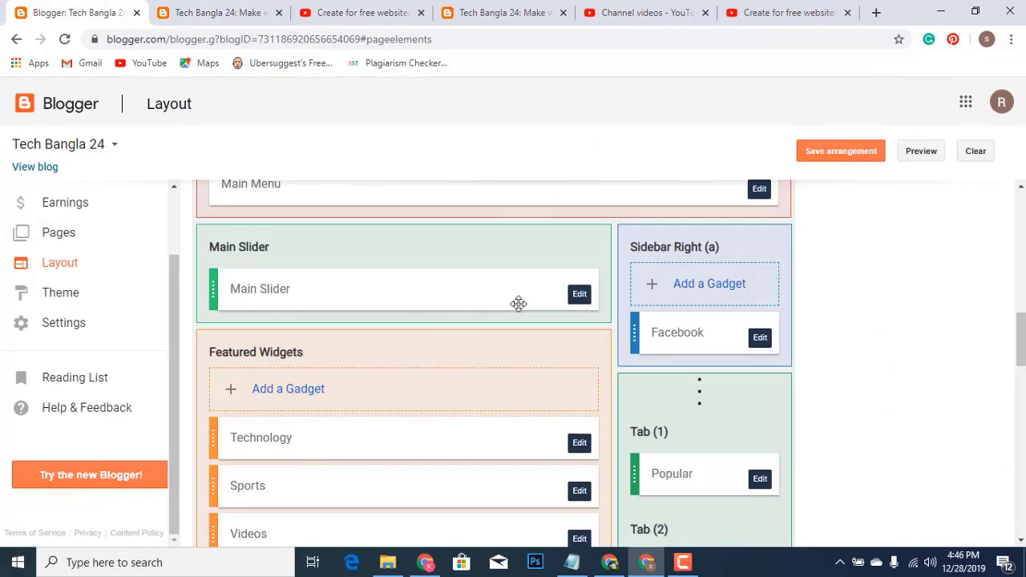
scroll(714, 346, down, 1)
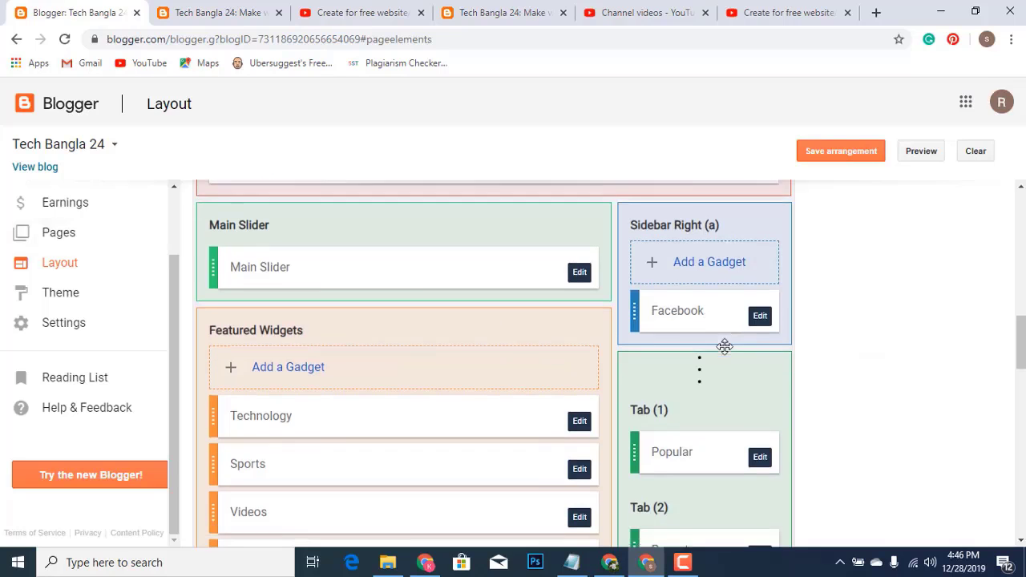
scroll(736, 386, down, 1)
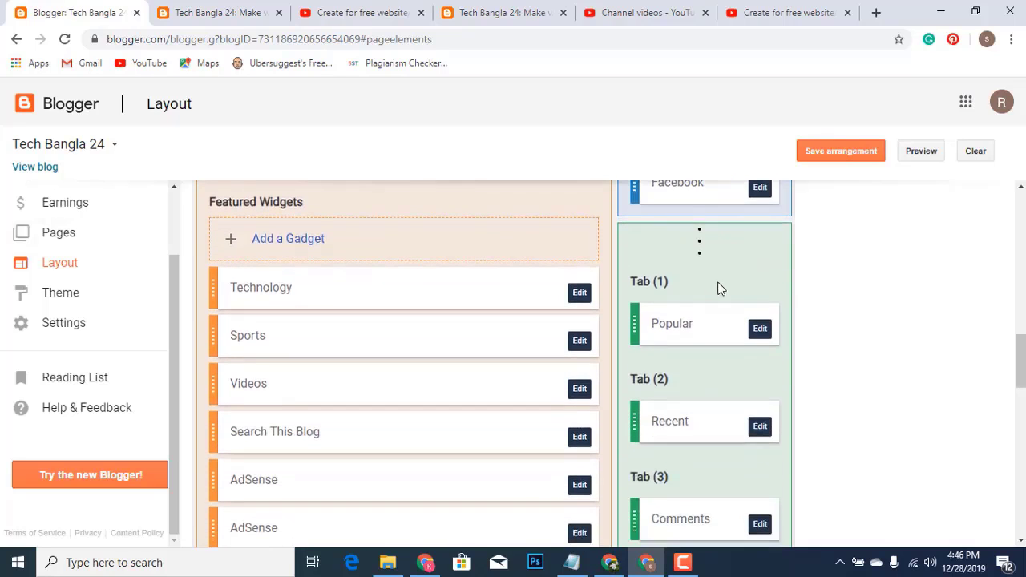
scroll(717, 288, up, 1)
drag(694, 253, 695, 466)
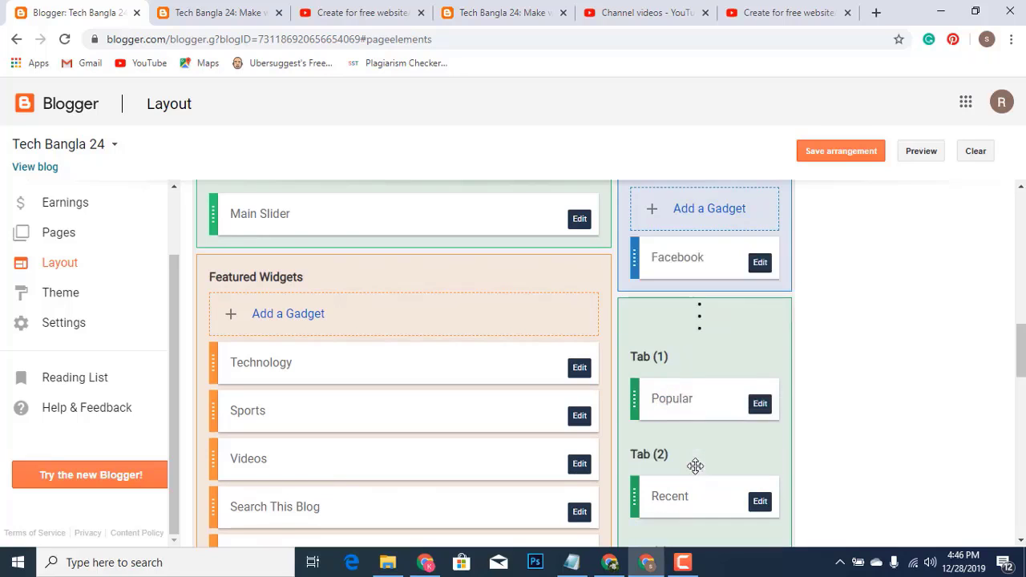
scroll(709, 446, down, 1)
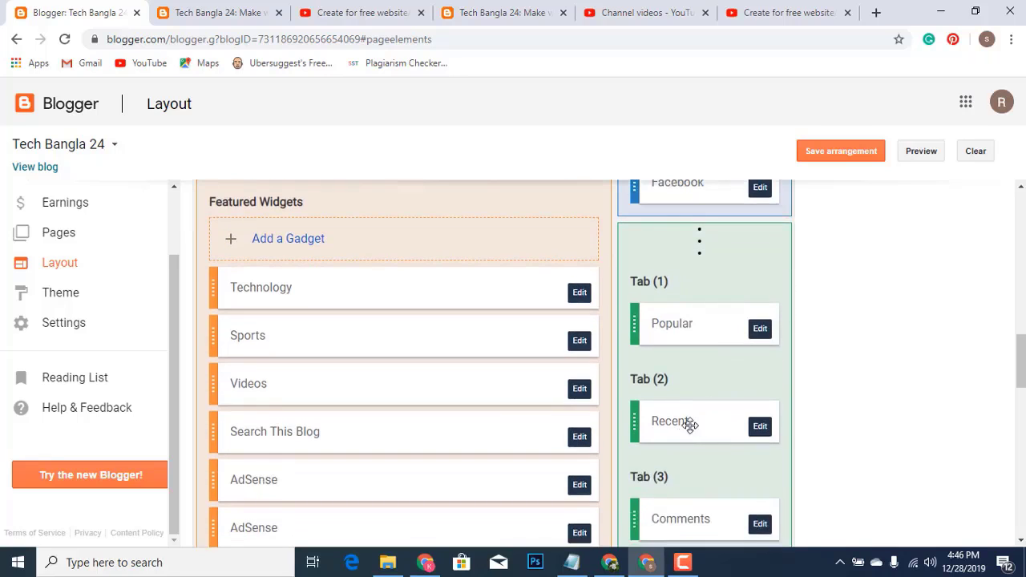
drag(690, 426, 694, 194)
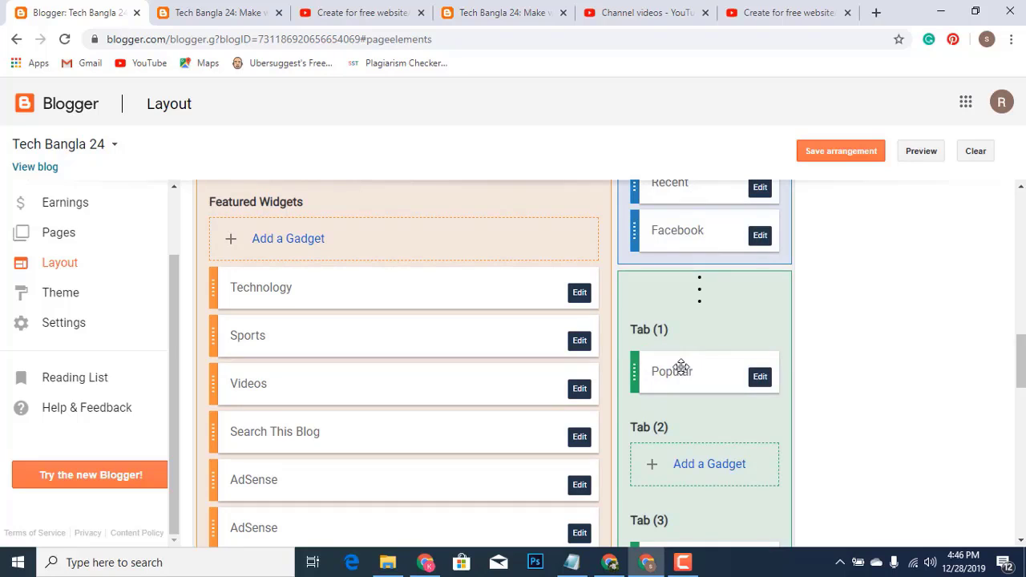
drag(681, 367, 681, 225)
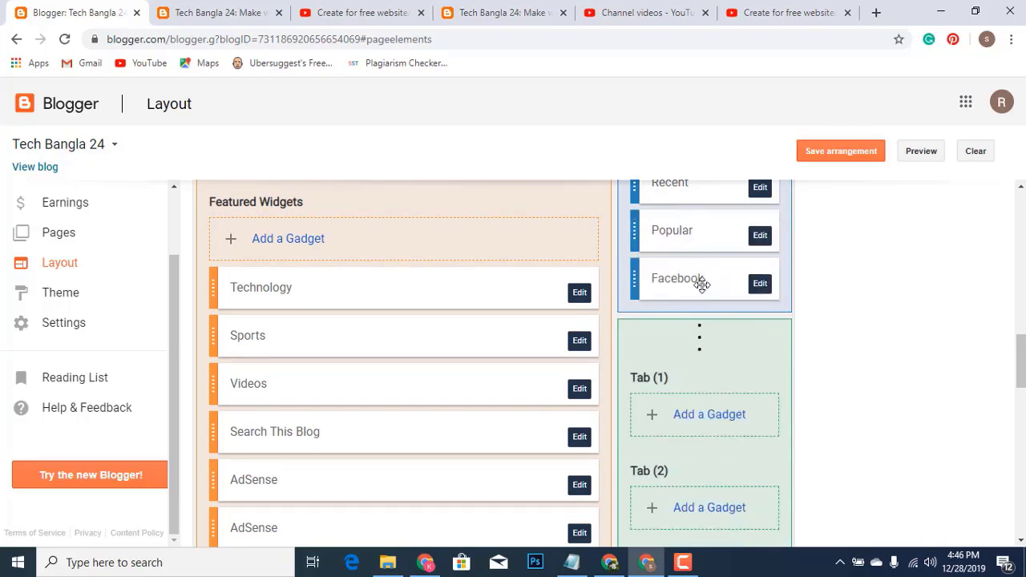
drag(701, 285, 690, 433)
scroll(792, 295, up, 2)
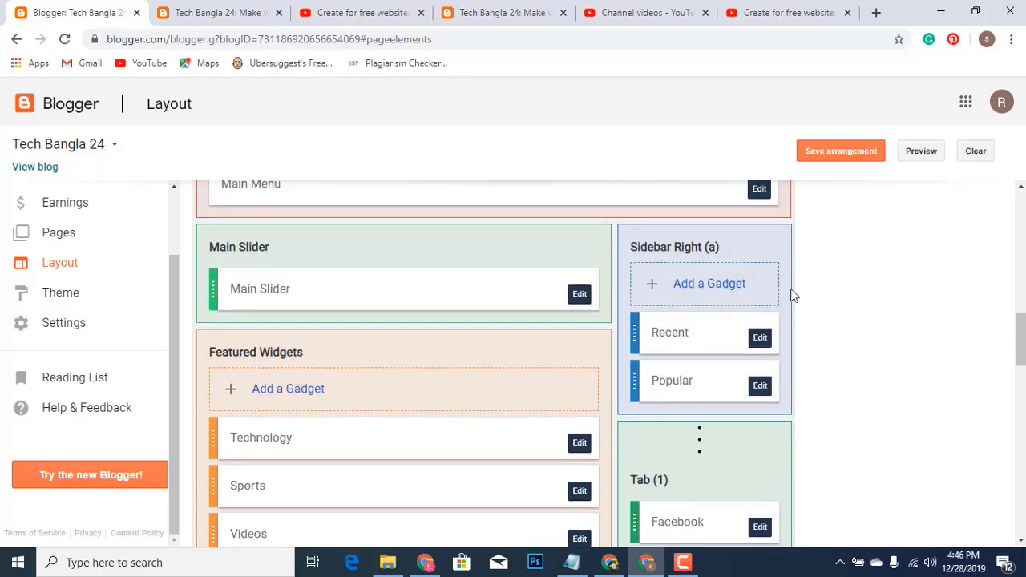
click(842, 152)
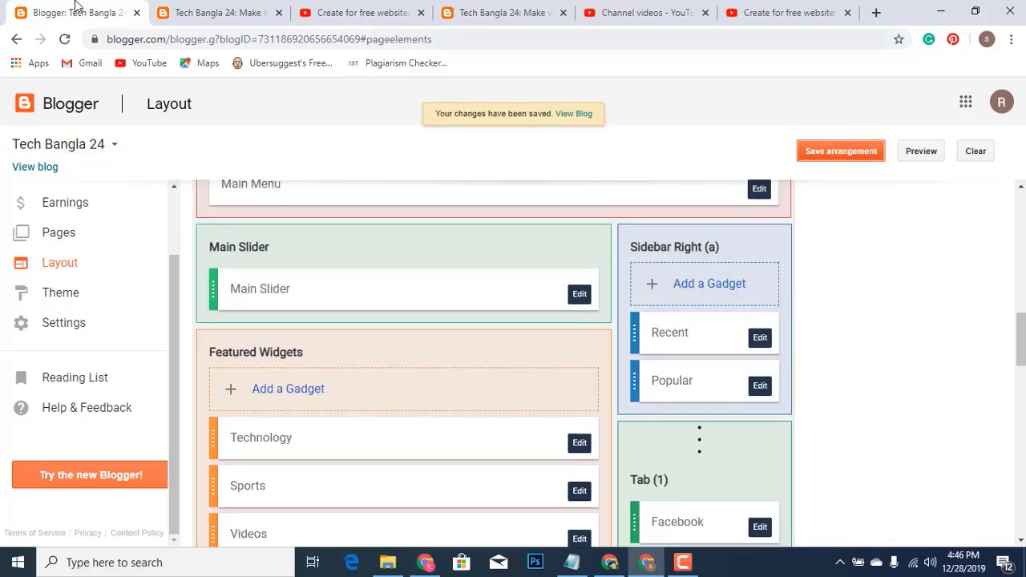
click(222, 11)
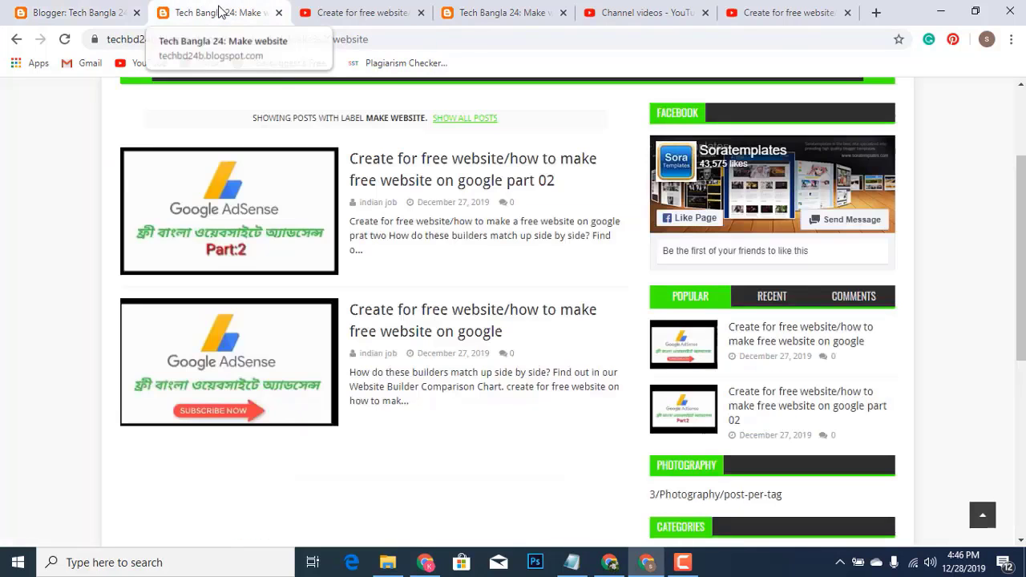
Reload the blog and scroll through its sidebar showing Recent, Popular and the Facebook tab box
click(66, 39)
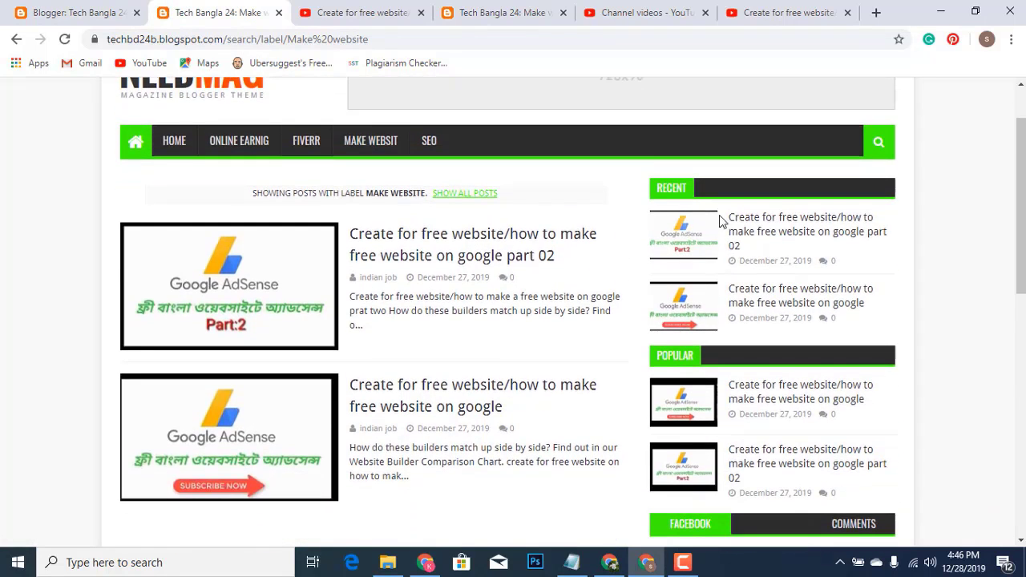
scroll(713, 341, down, 2)
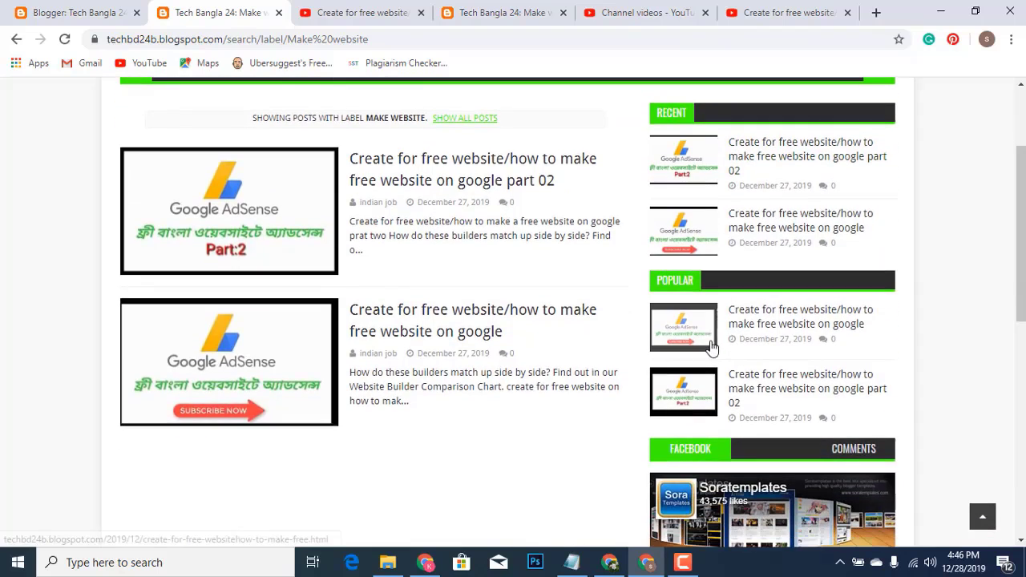
scroll(772, 321, down, 1)
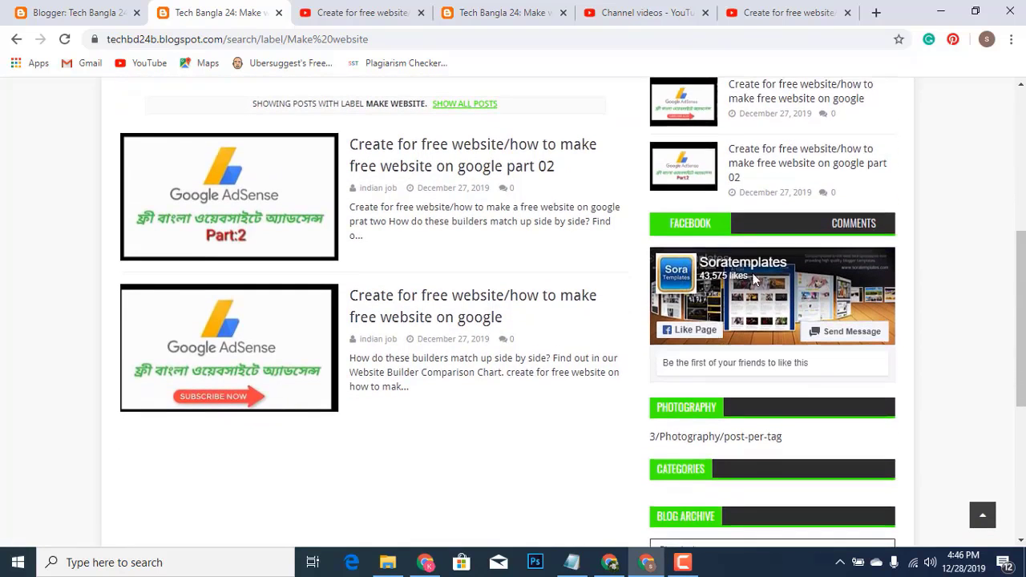
scroll(745, 303, down, 2)
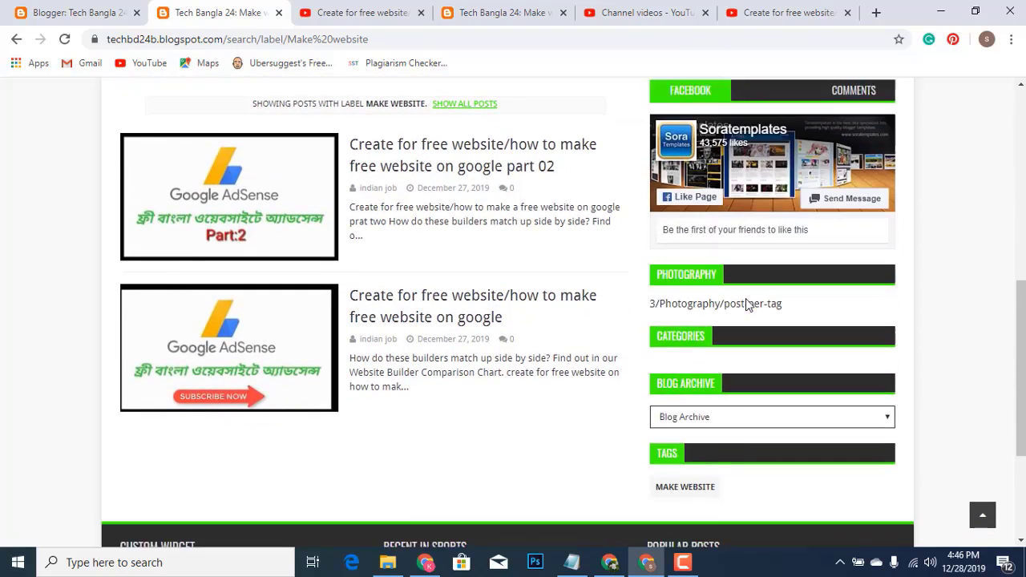
scroll(745, 300, up, 2)
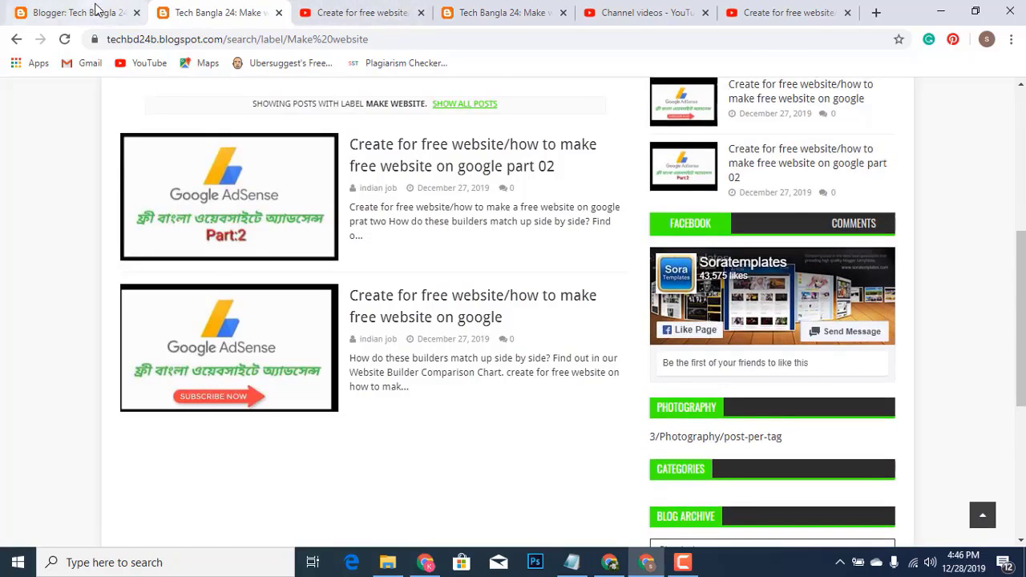
click(92, 12)
scroll(774, 361, down, 1)
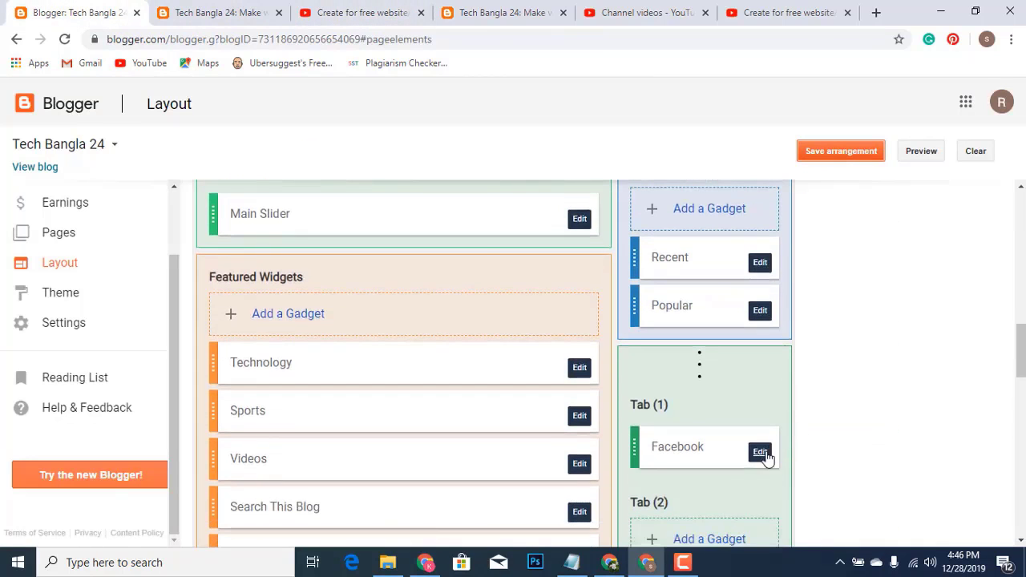
Re-save the Facebook HTML/JavaScript gadget with its fb-page embed code
click(760, 452)
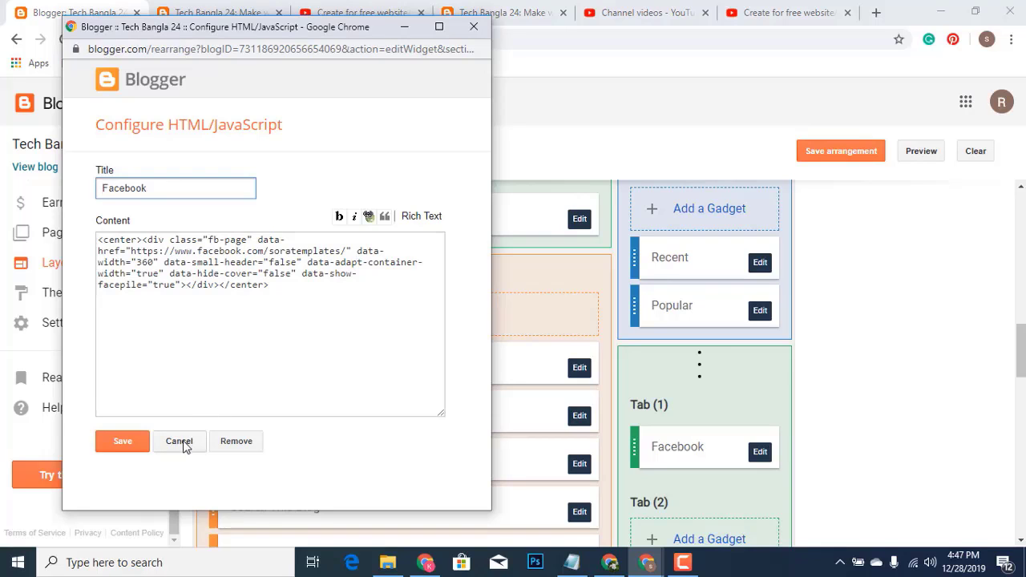
click(130, 442)
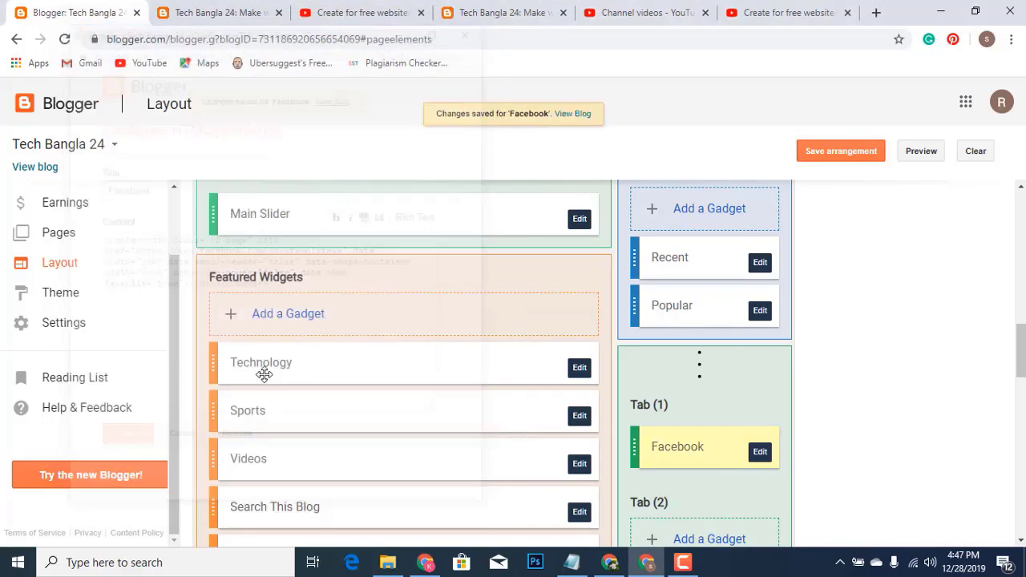
Save the Follow by Email gadget in Sidebar Right (B) and view its email box on the live blog
scroll(481, 335, down, 6)
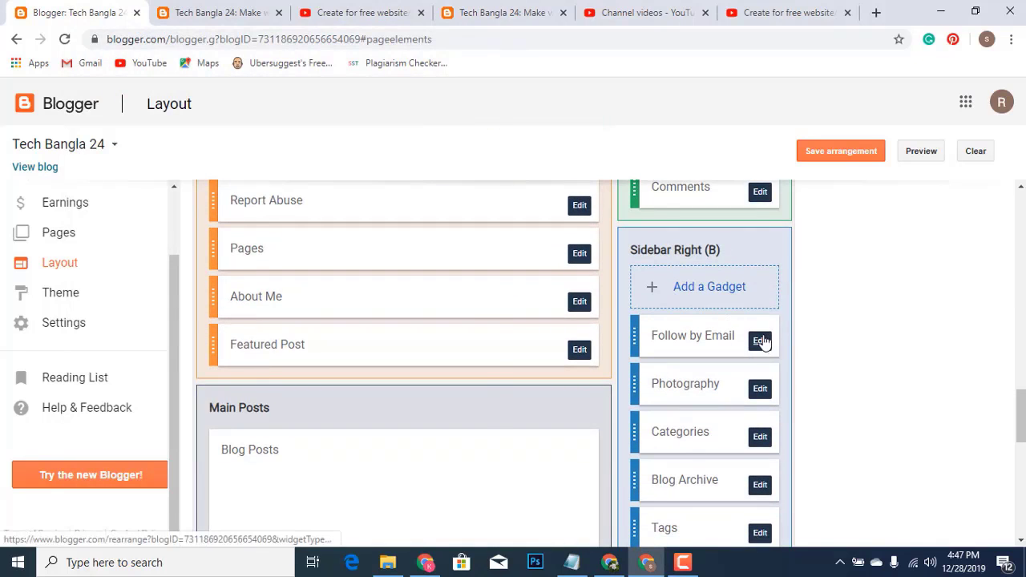
click(760, 340)
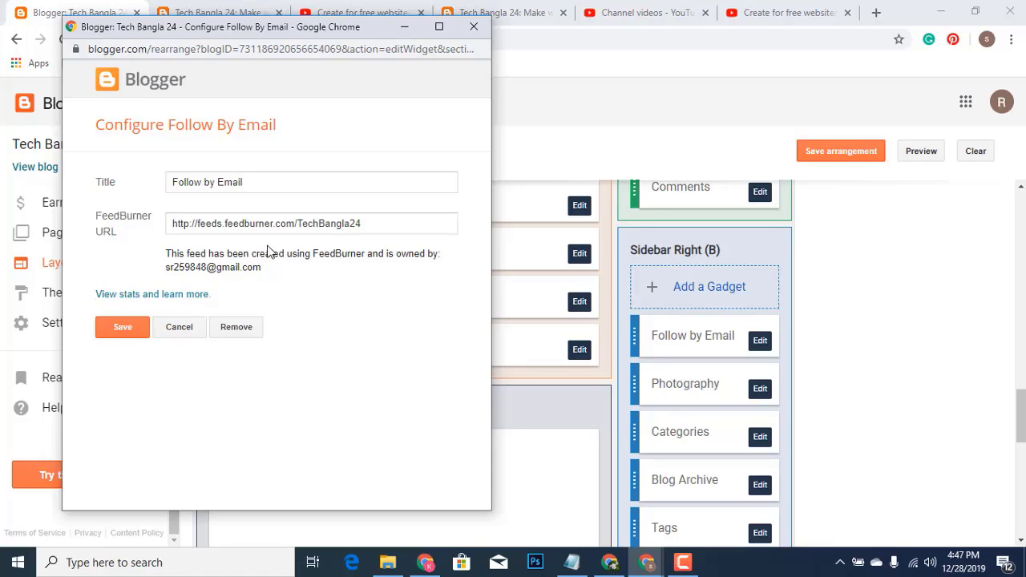
click(135, 332)
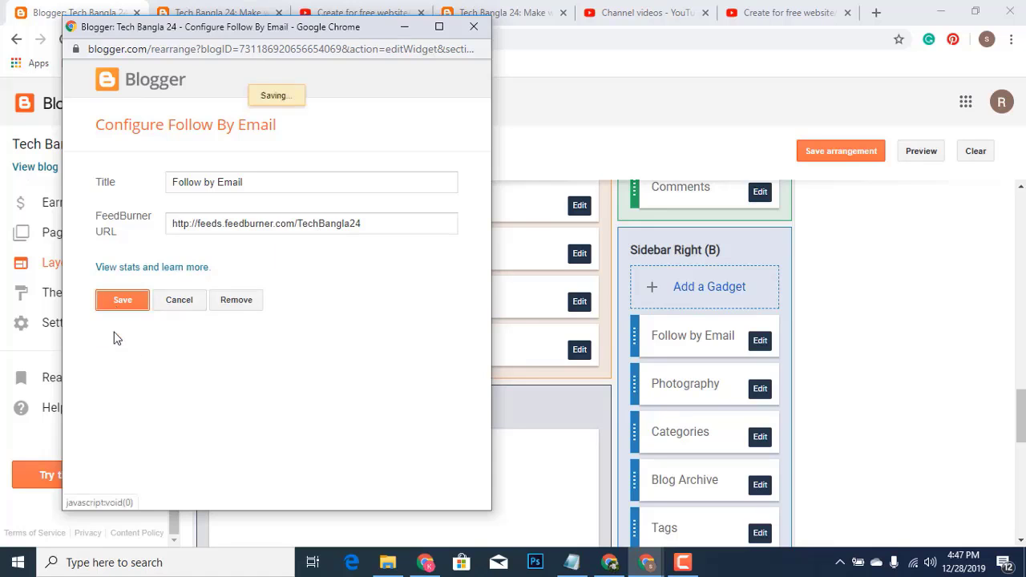
click(202, 12)
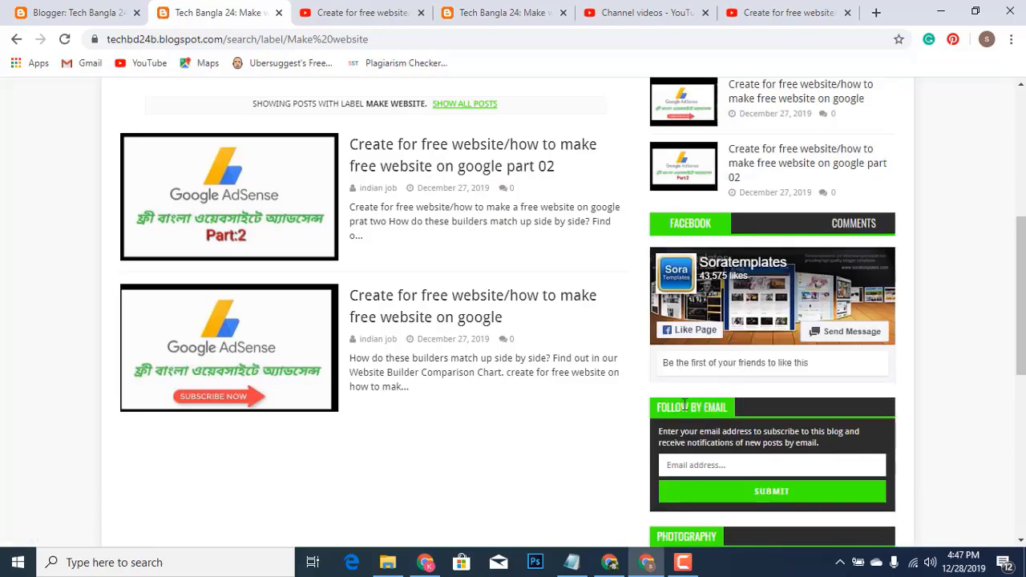
Back in the layout editor, delete the Photography gadget from Sidebar Right (B)
scroll(744, 401, down, 3)
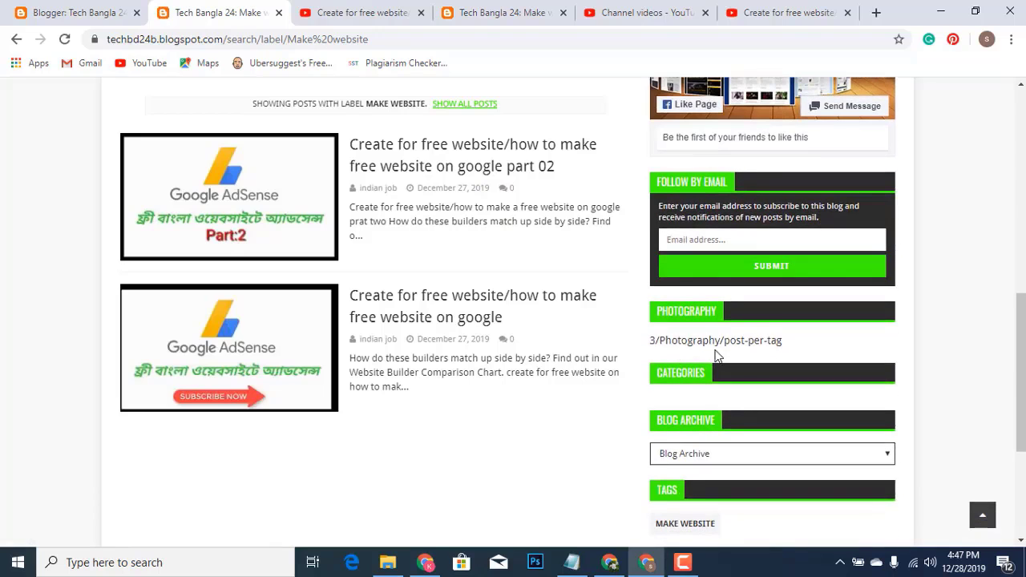
click(32, 14)
click(760, 390)
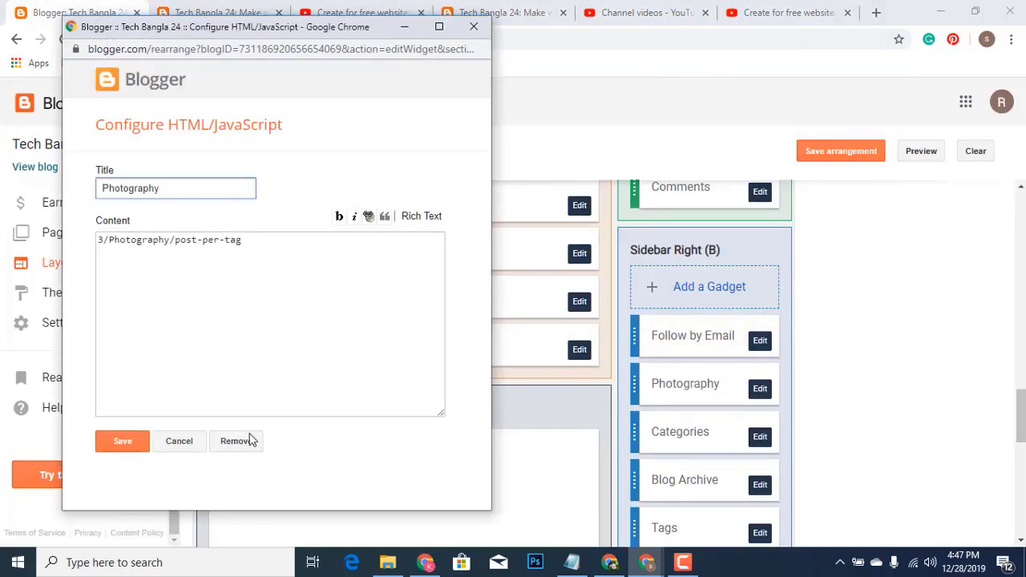
click(249, 441)
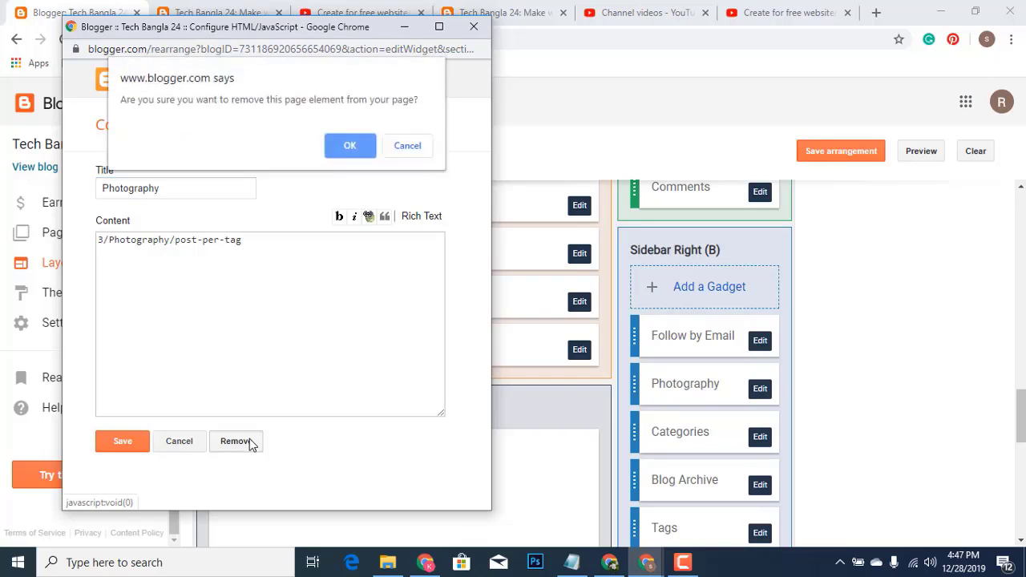
click(348, 144)
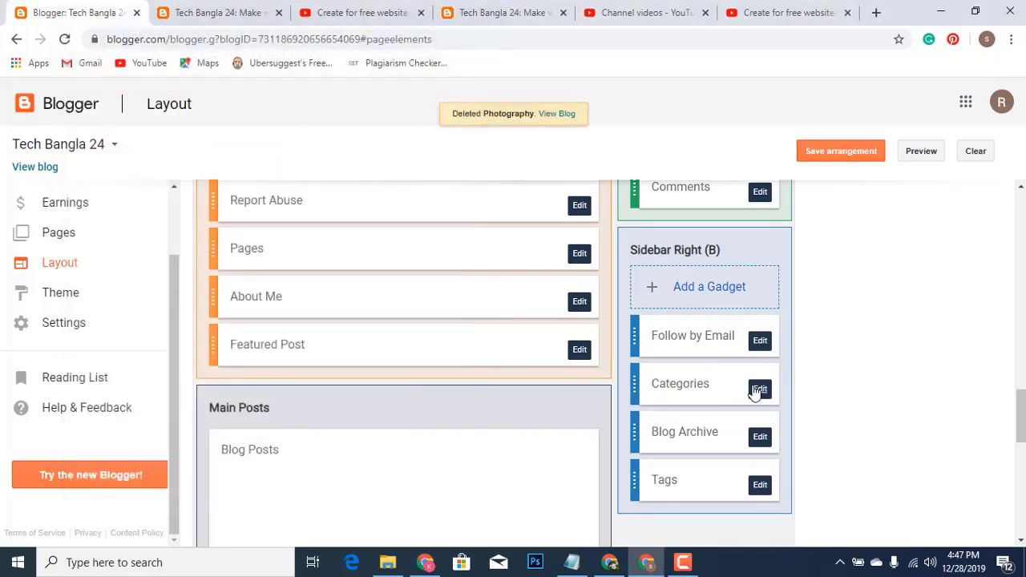
Delete the Blog Archive gadget and save the layout arrangement
scroll(756, 391, down, 2)
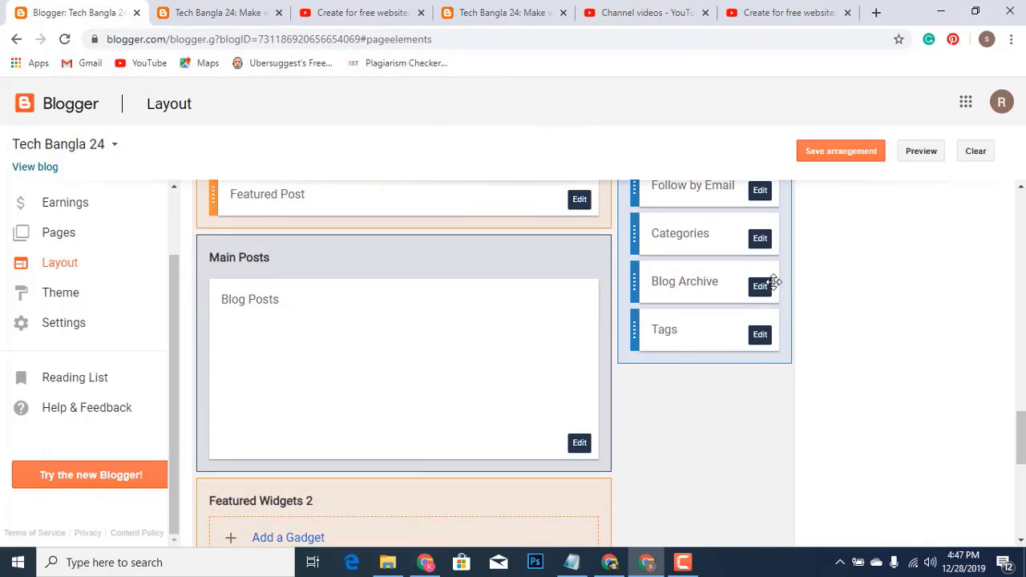
click(758, 287)
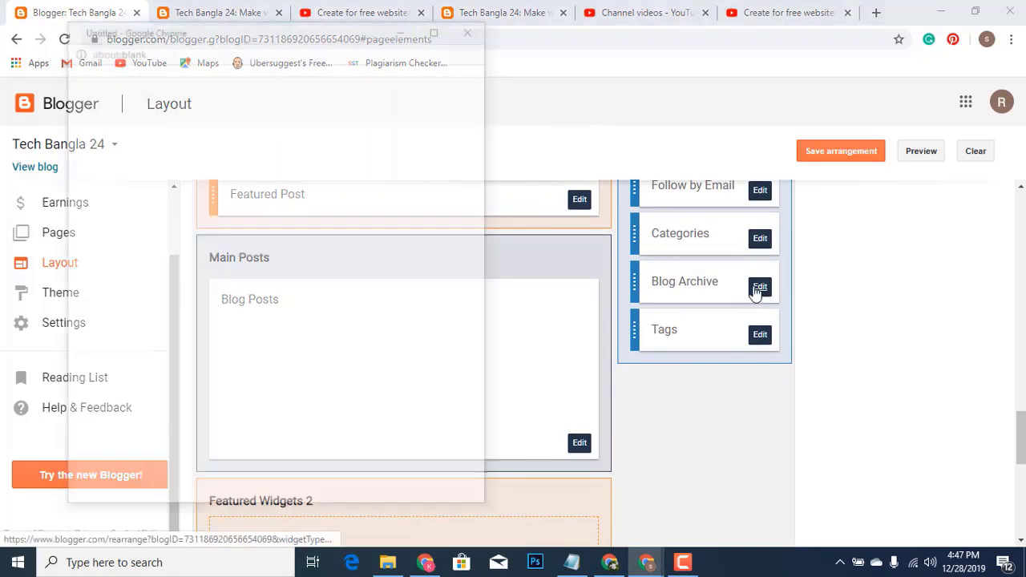
click(237, 405)
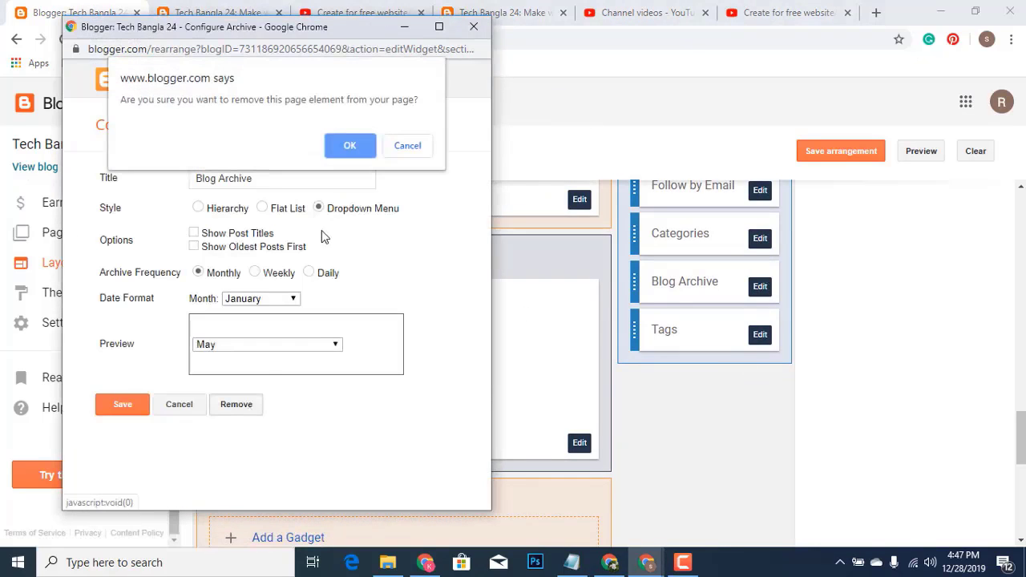
click(350, 146)
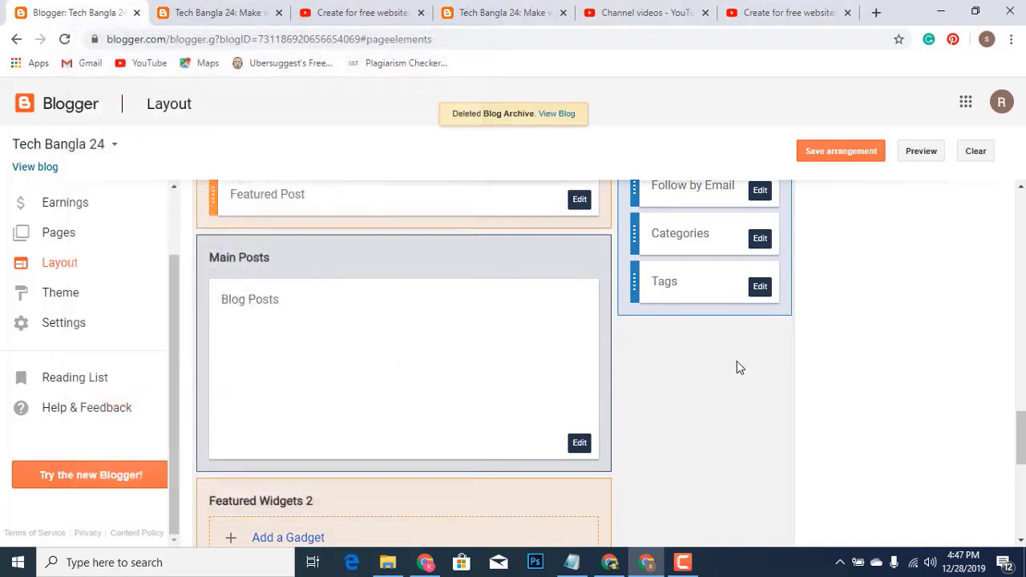
click(850, 155)
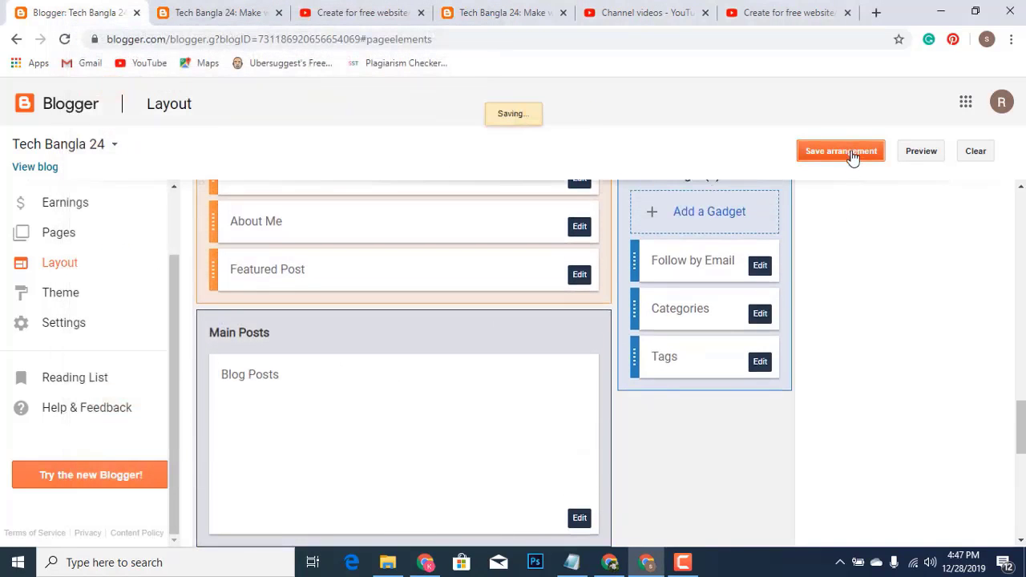
Reload the live blog and check that only Follow by Email, Categories and Tags remain
click(200, 19)
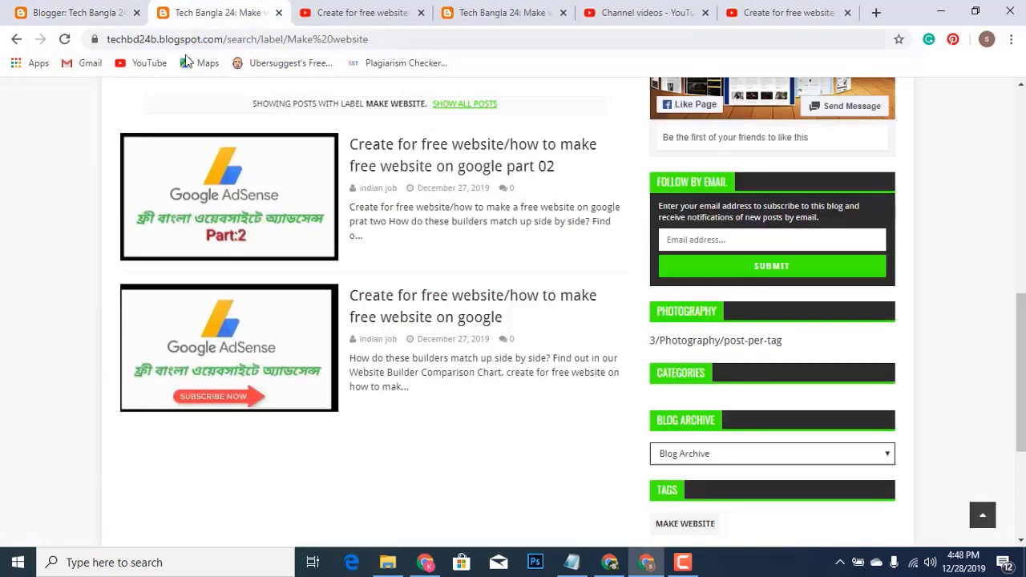
click(64, 38)
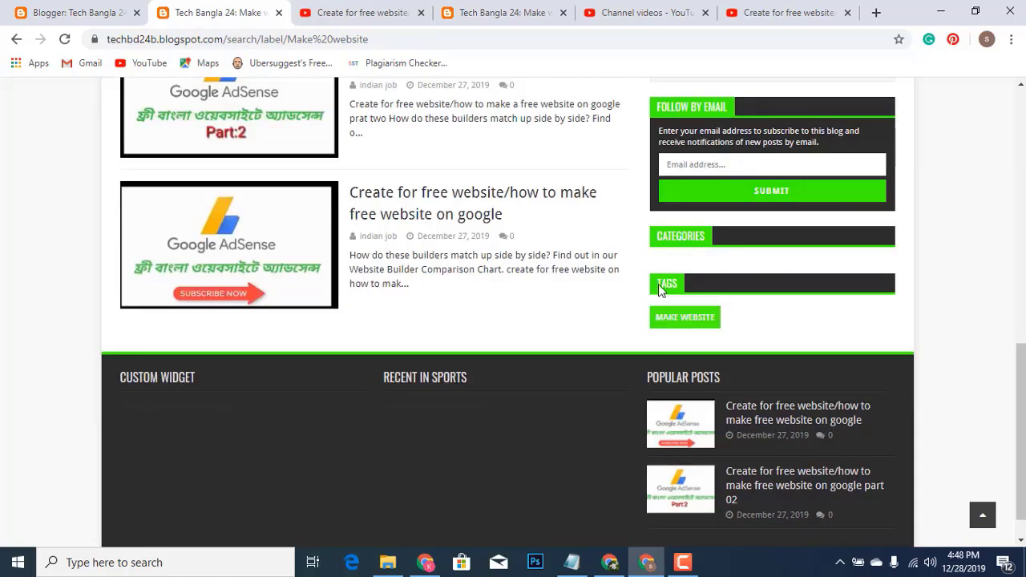
scroll(453, 350, up, 5)
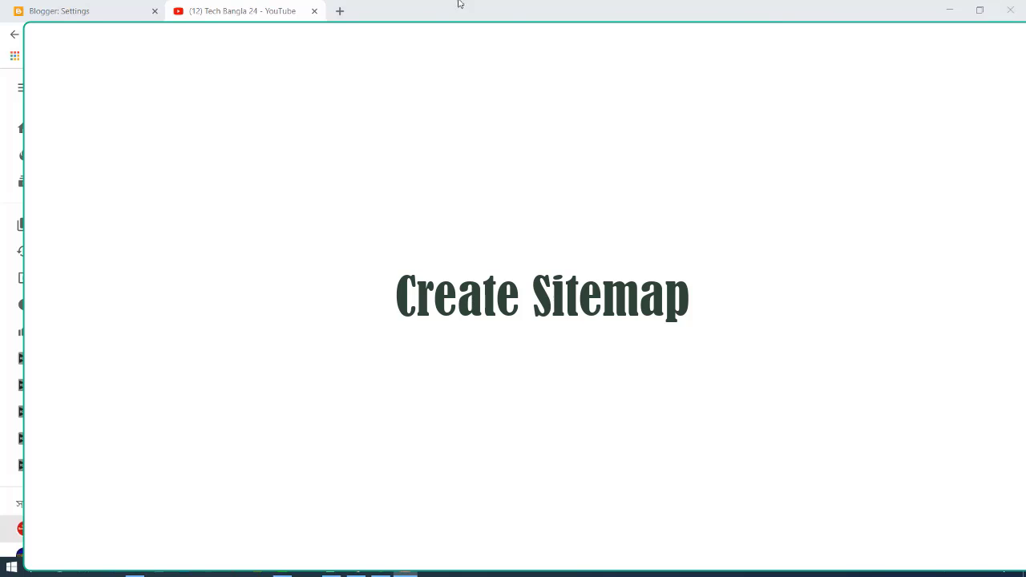
In a new tab, search Google for 'blogger site map ganarator' via the history suggestion
click(340, 11)
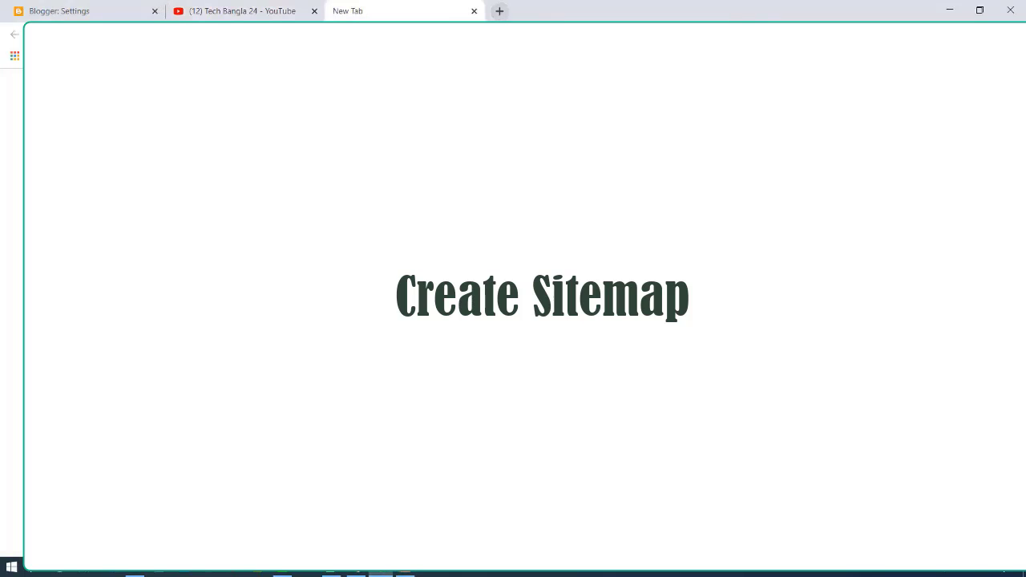
text(sit)
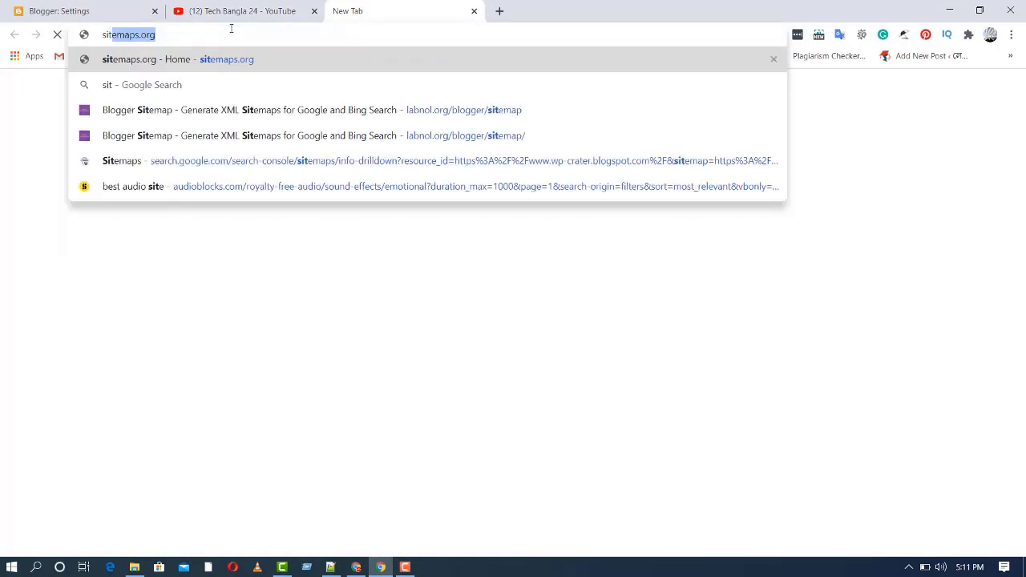
key(Delete)
key(BackSpace)
key(BackSpace)
key(BackSpace)
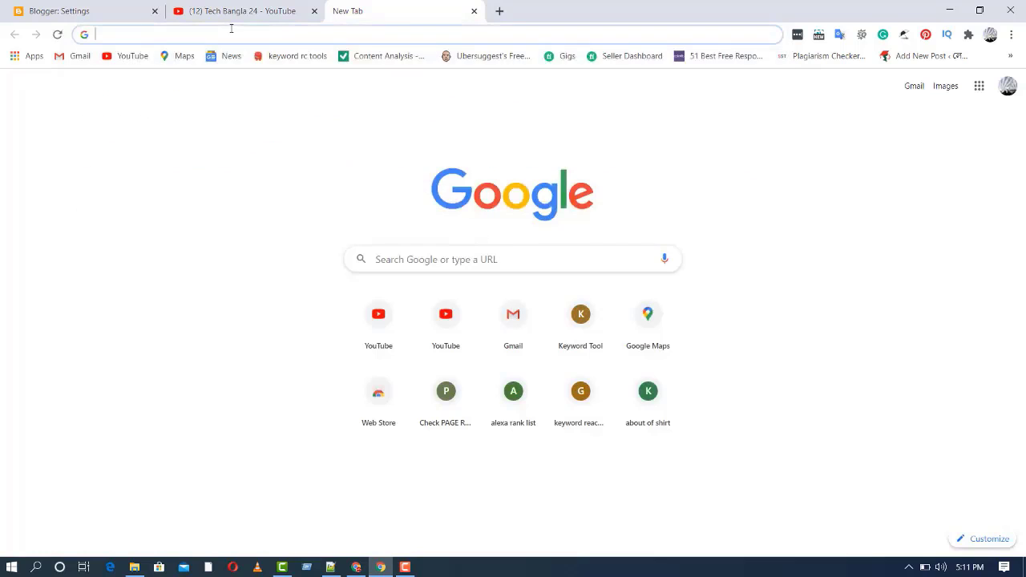
text(blo)
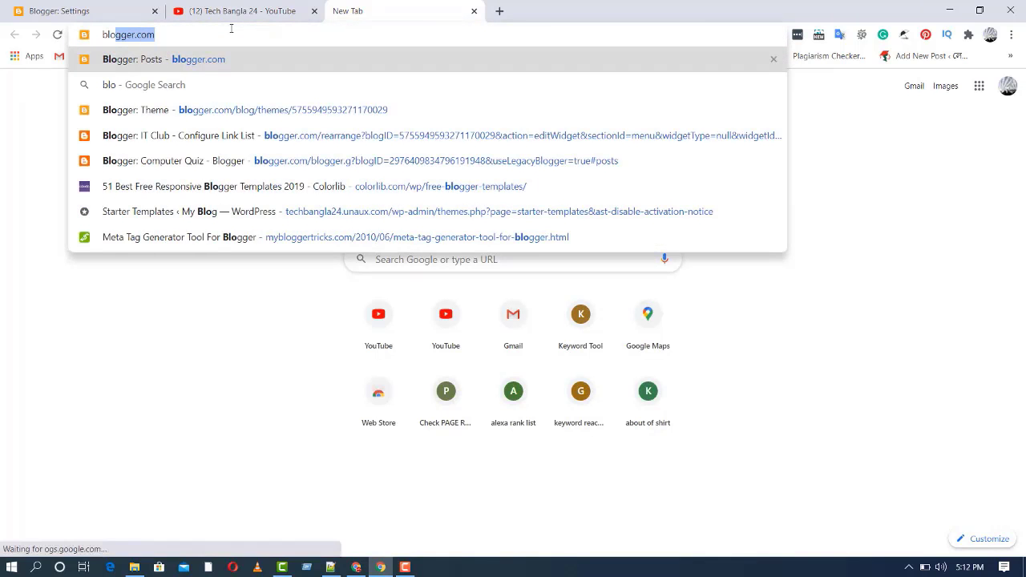
text(g)
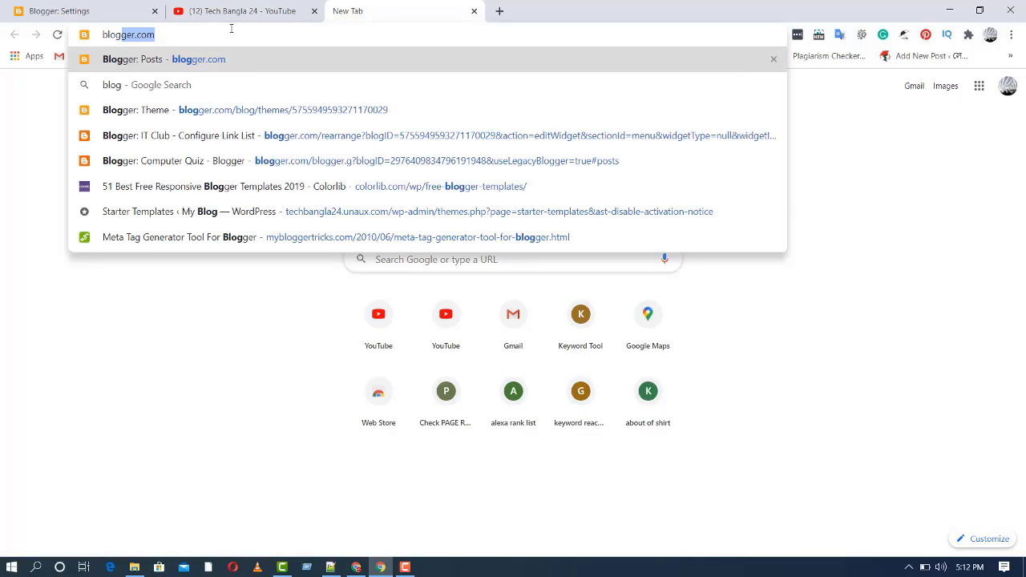
text(er s)
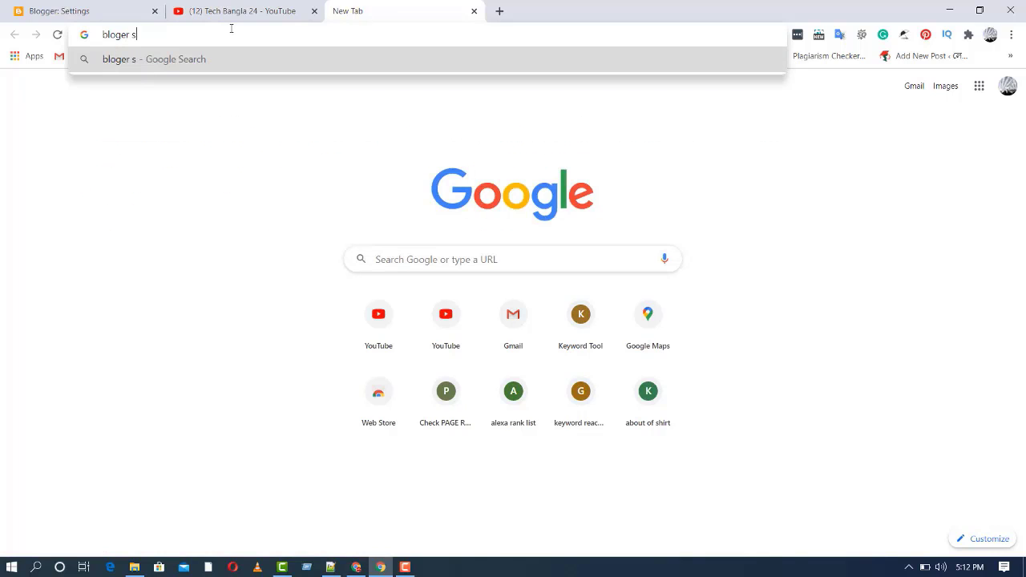
key(BackSpace)
key(BackSpace)
key(BackSpace)
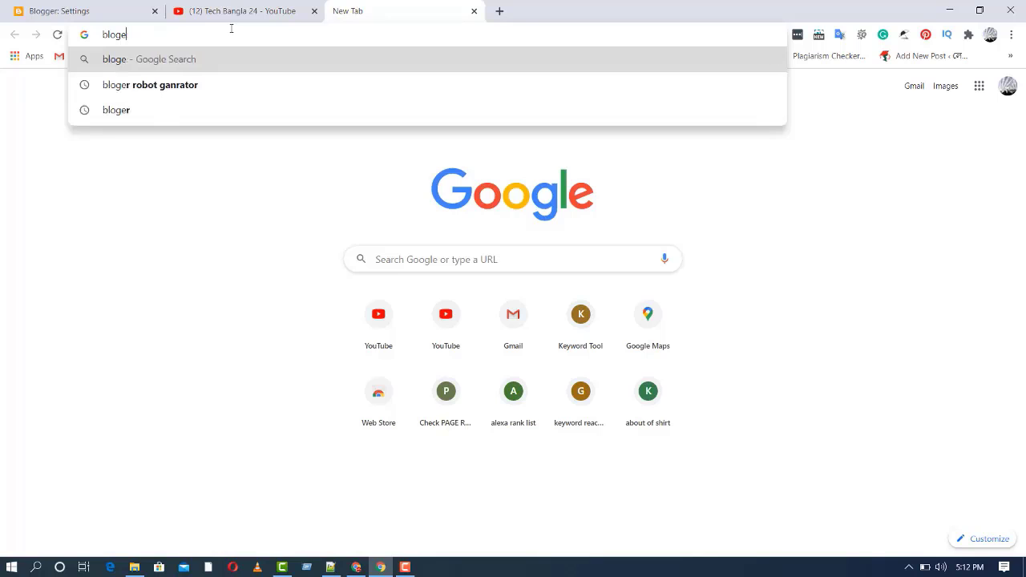
key(BackSpace)
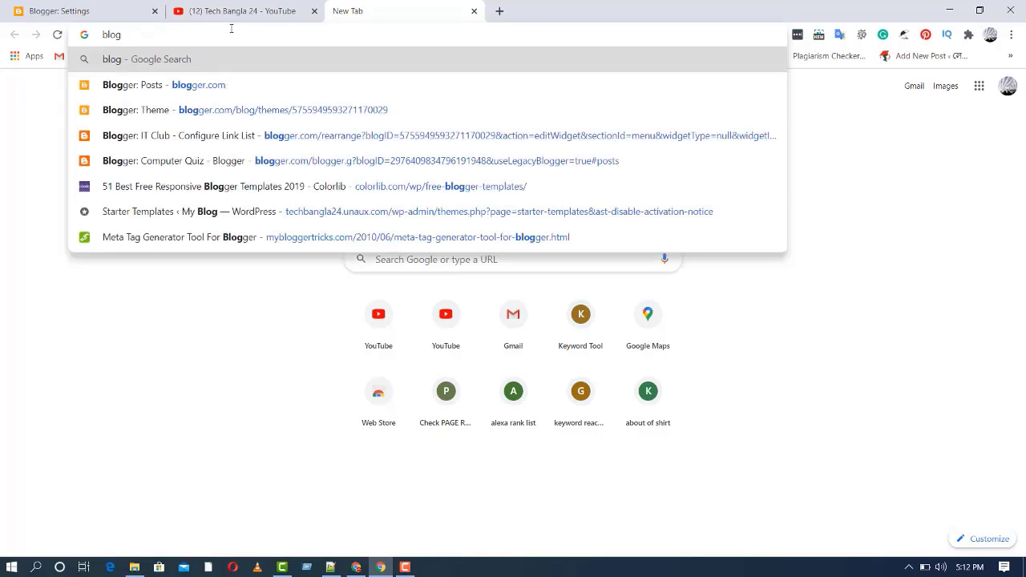
text(ger)
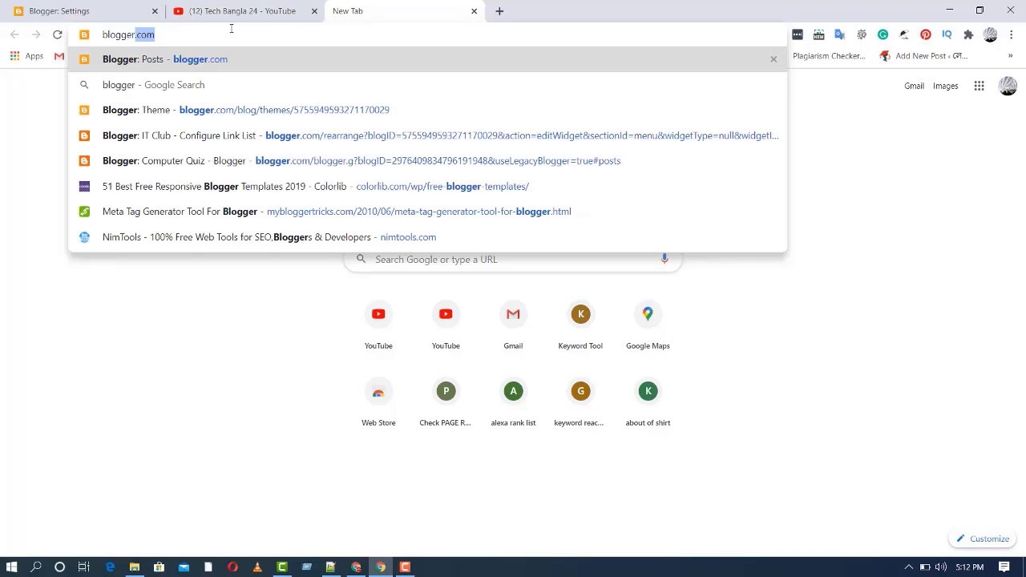
text( site)
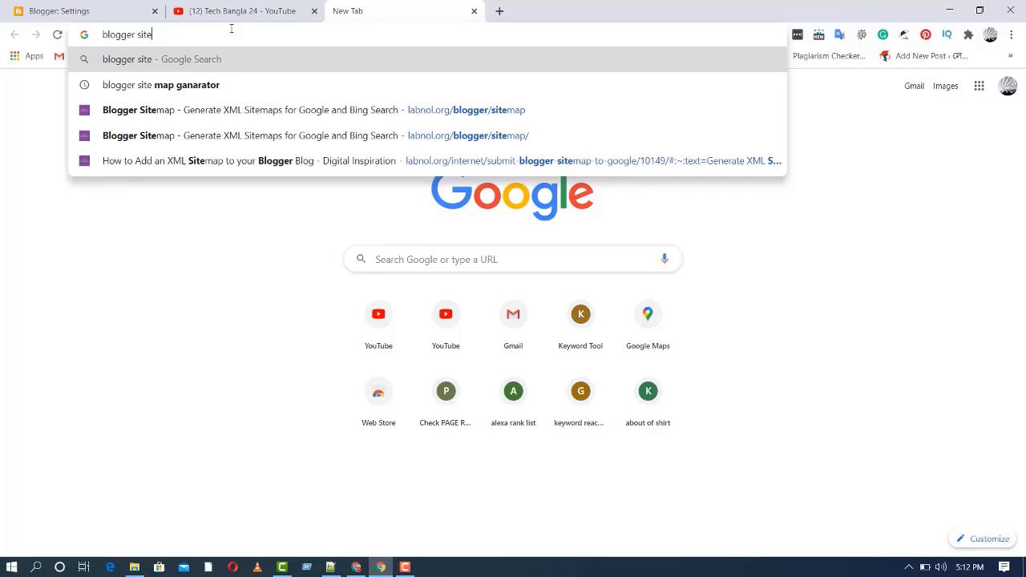
key(Down)
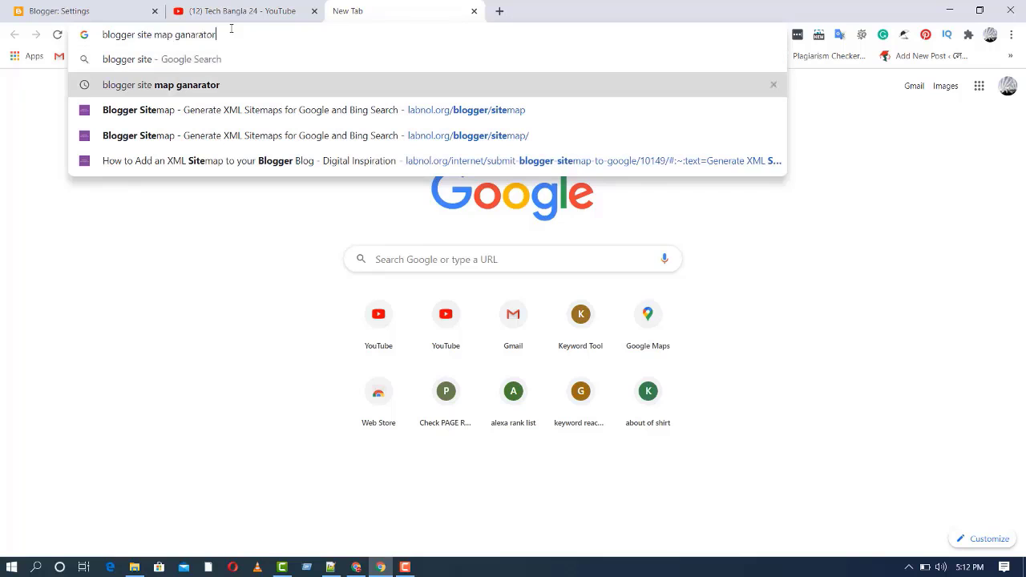
key(Return)
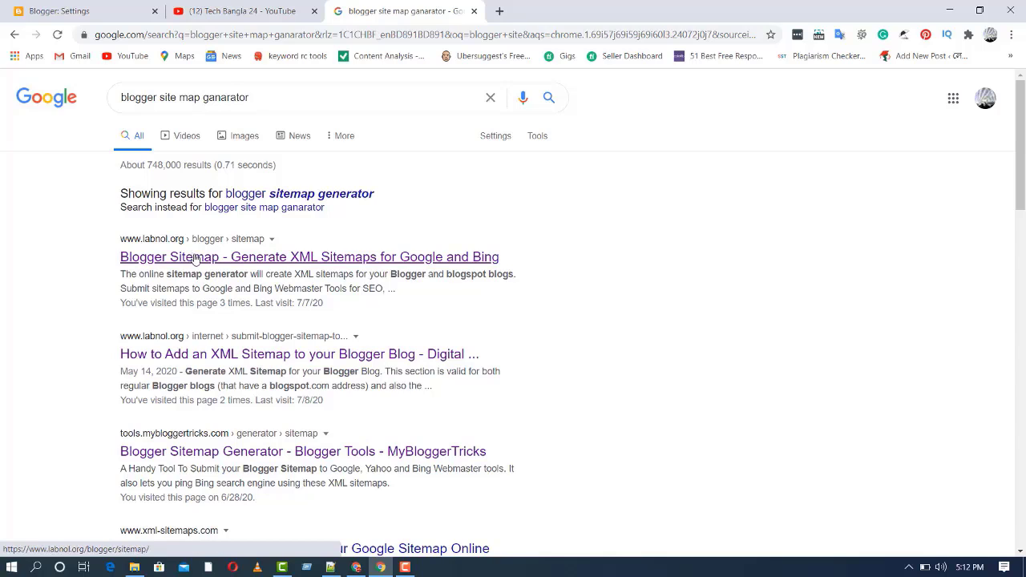
Open labnol's Blogger Sitemap generator page from the search results
click(195, 258)
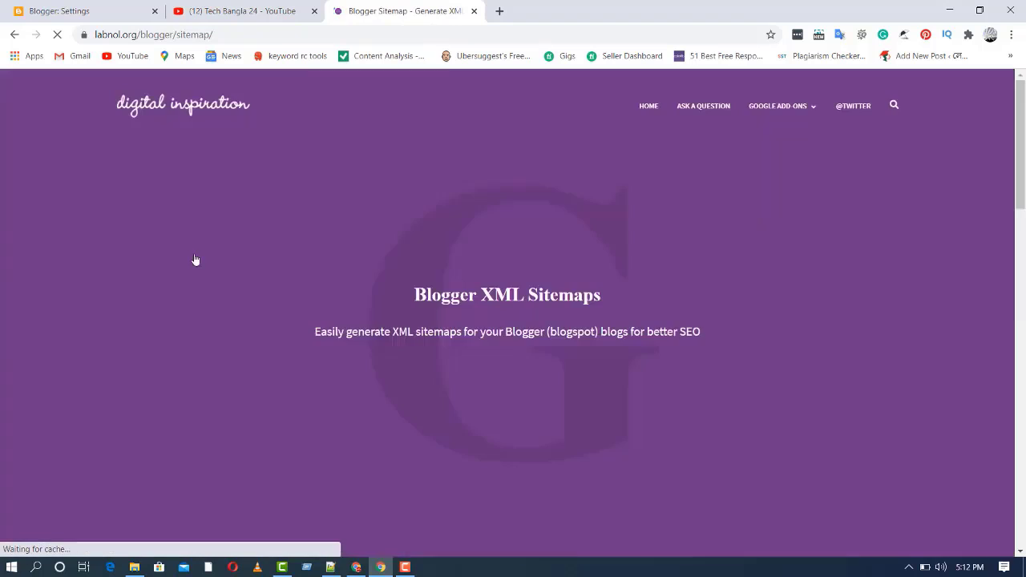
scroll(195, 260, down, 8)
scroll(320, 288, up, 8)
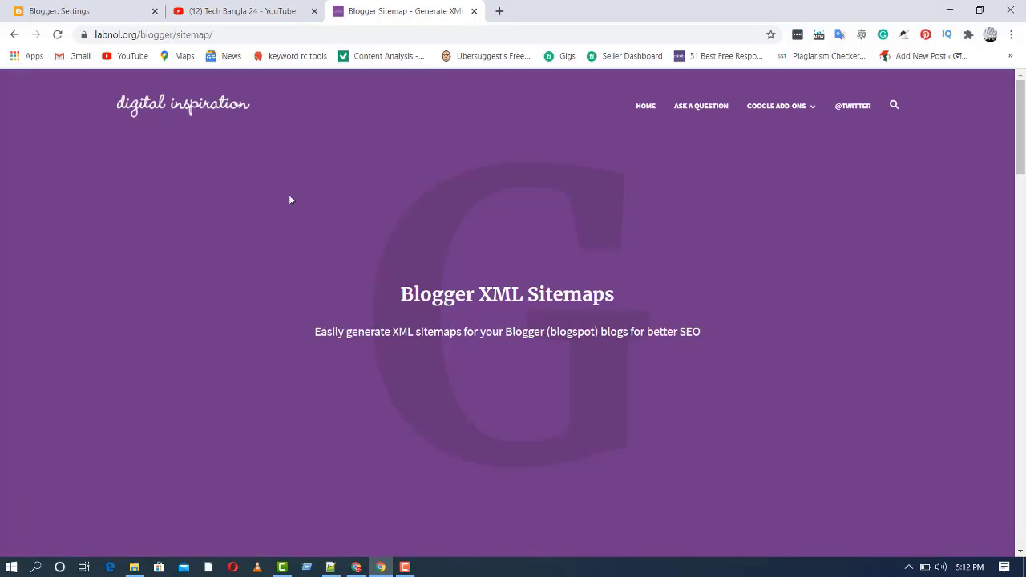
scroll(290, 200, down, 5)
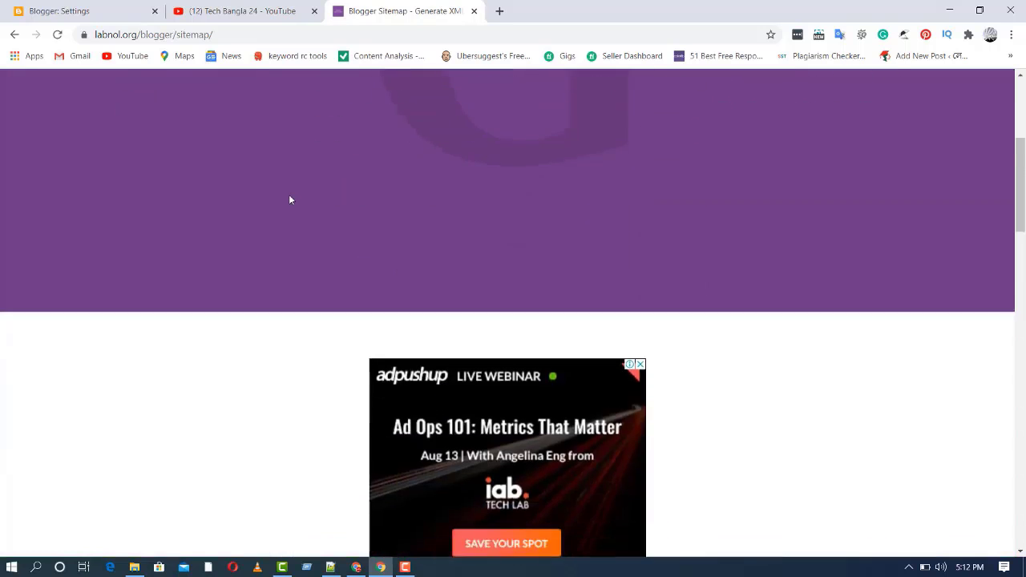
Copy the live Website maker blog's address from Blogger, then return to the sitemap form
click(80, 10)
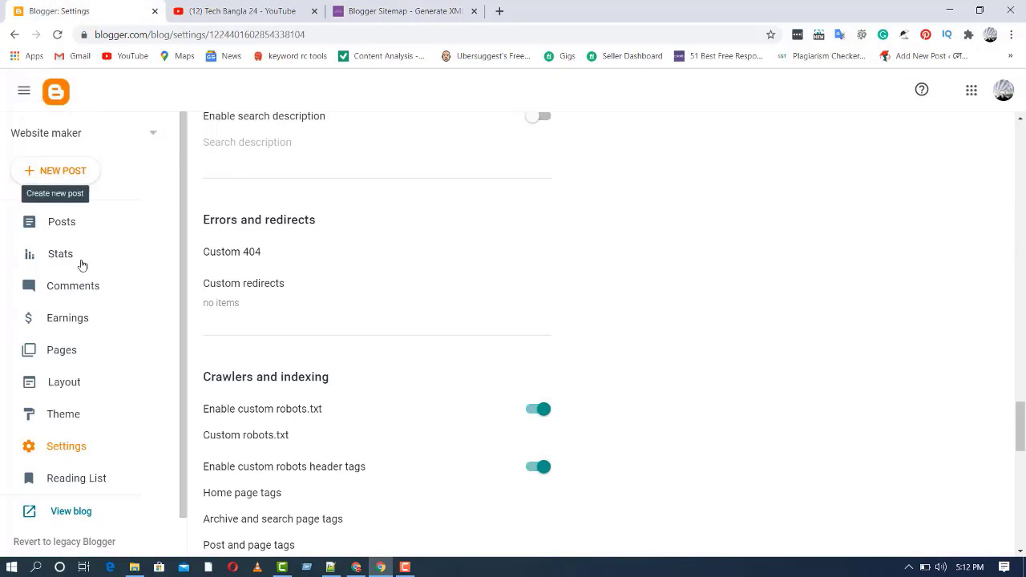
scroll(80, 267, down, 1)
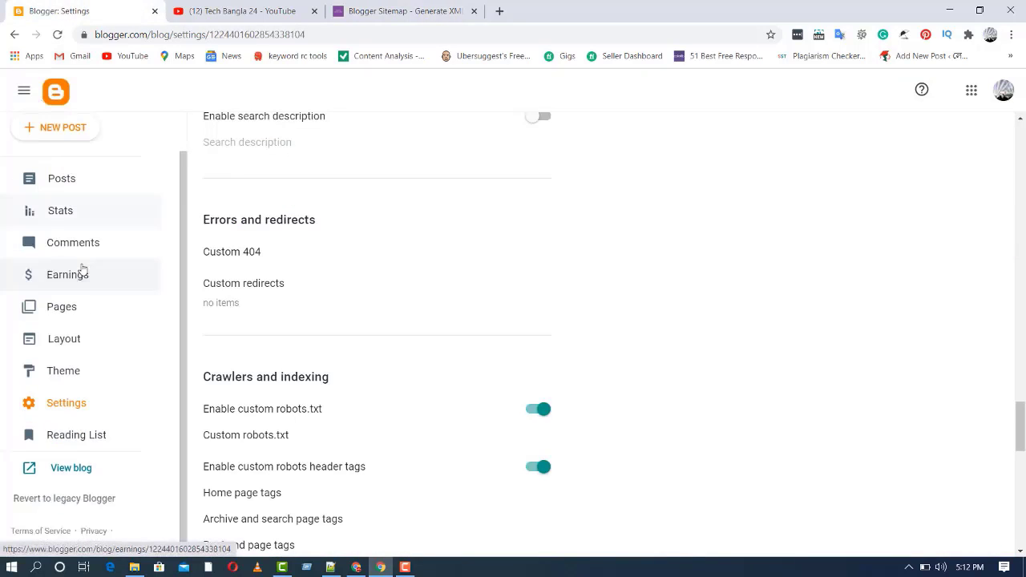
click(76, 469)
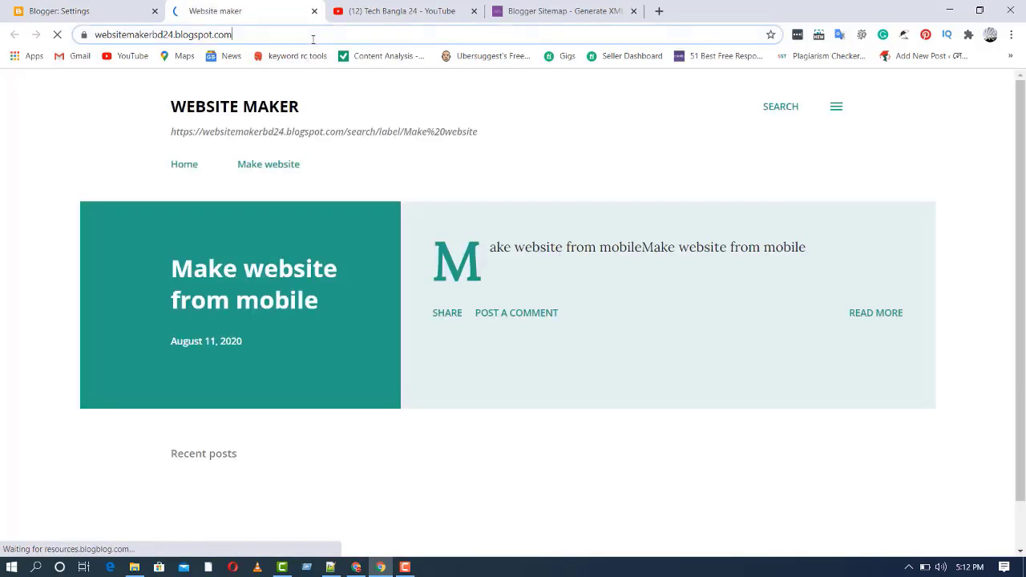
click(312, 34)
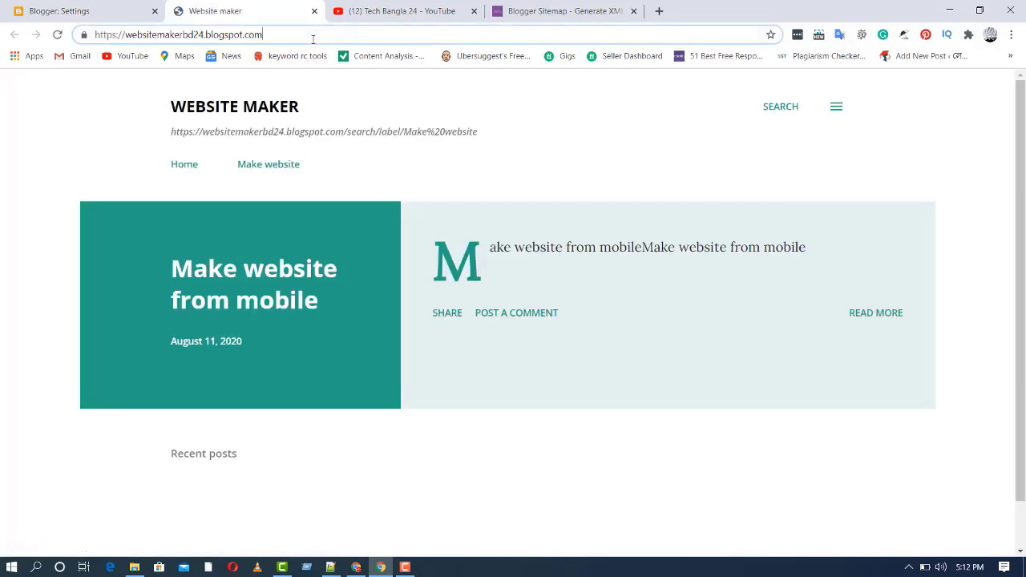
click(312, 34)
key(ctrl+c)
click(313, 36)
click(530, 10)
scroll(538, 228, down, 5)
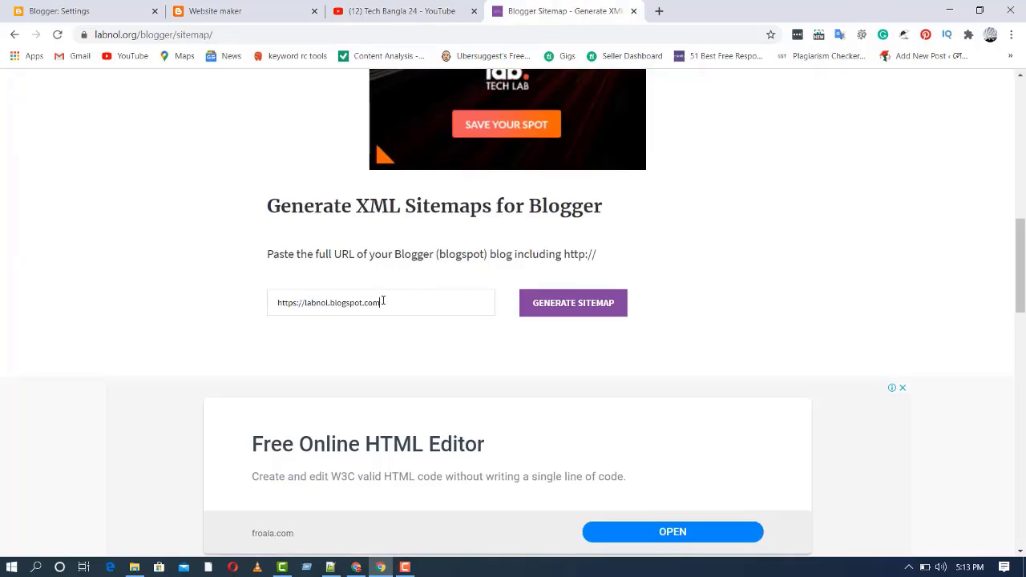
Replace the sample URL with websitemakerbd24.blogspot.com and generate its XML sitemap
key(ctrl+a)
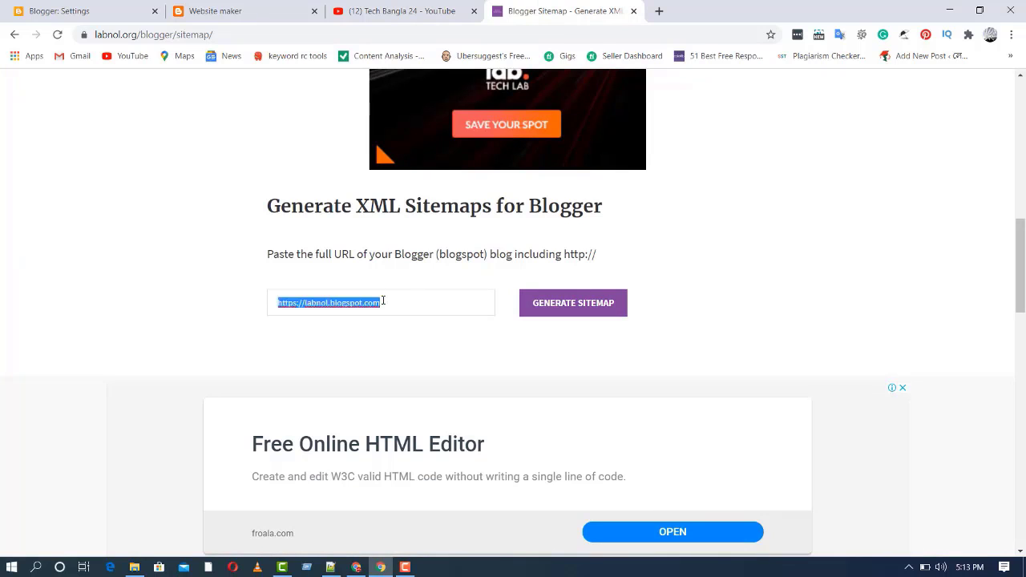
key(ctrl+v)
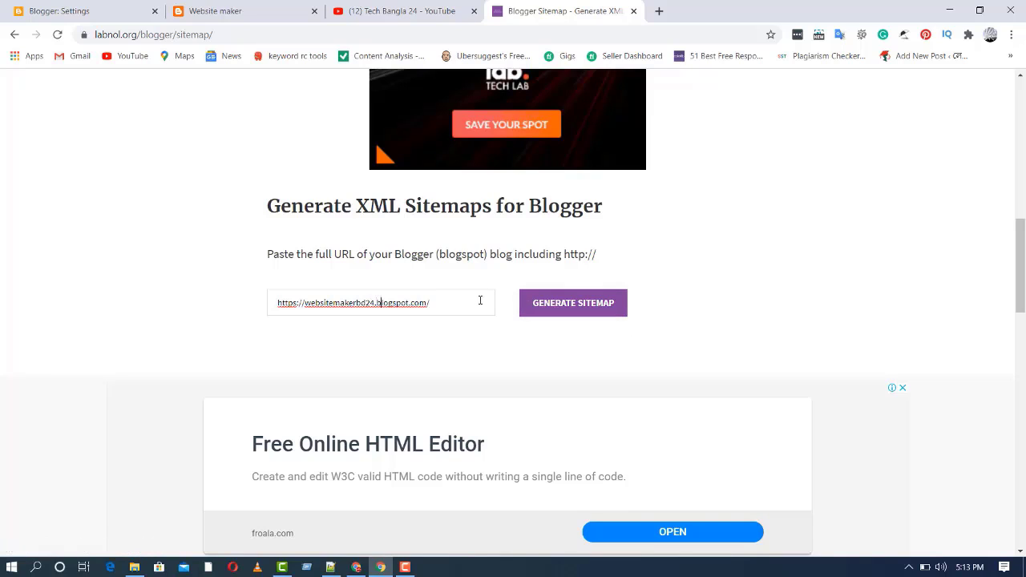
key(ctrl+a)
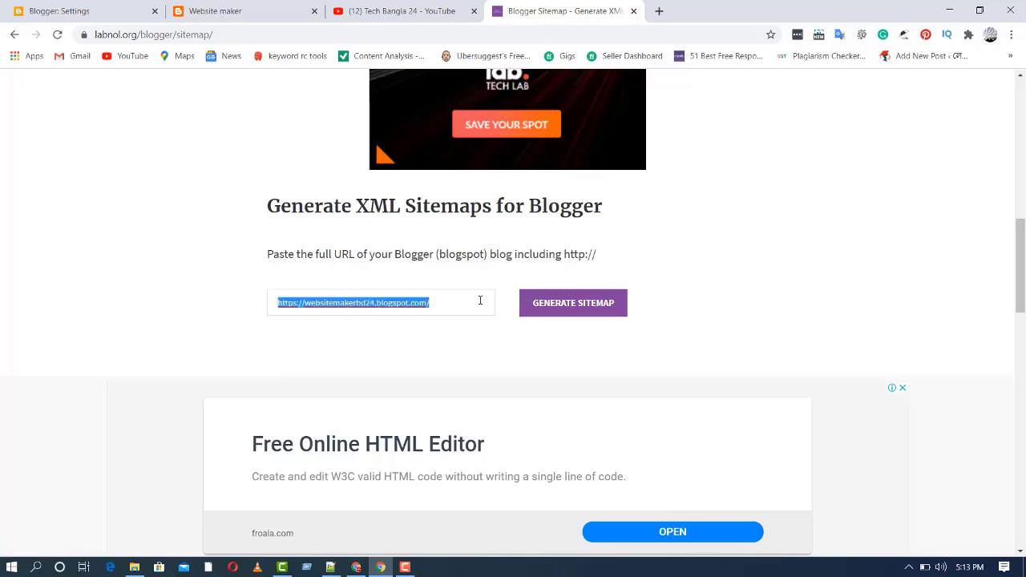
click(480, 300)
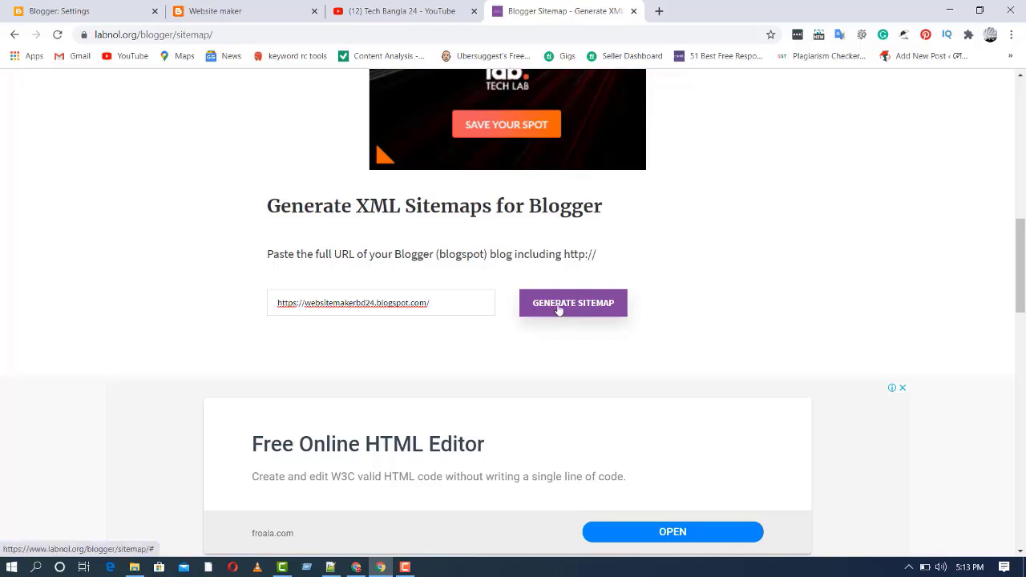
click(562, 315)
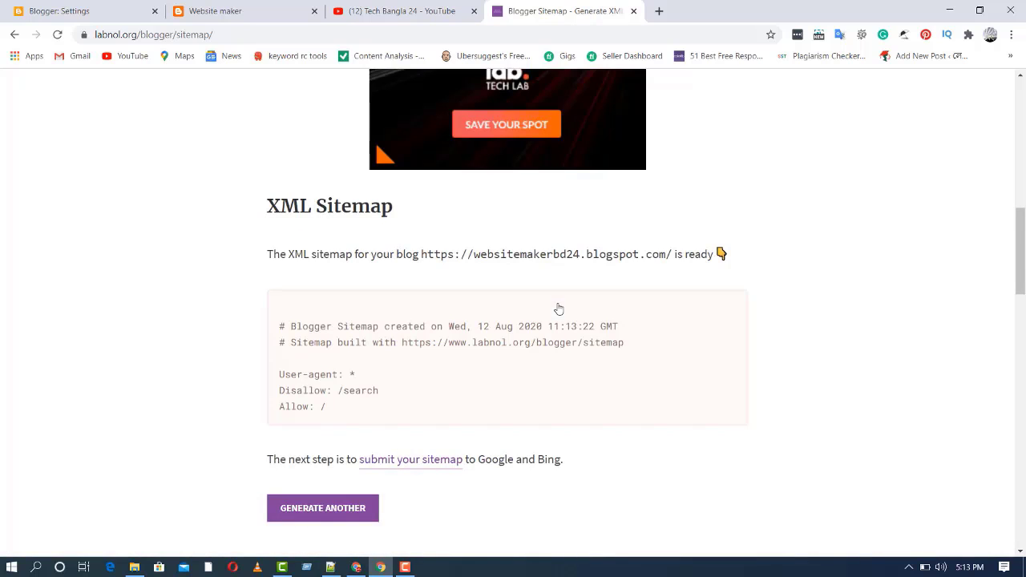
scroll(471, 347, down, 2)
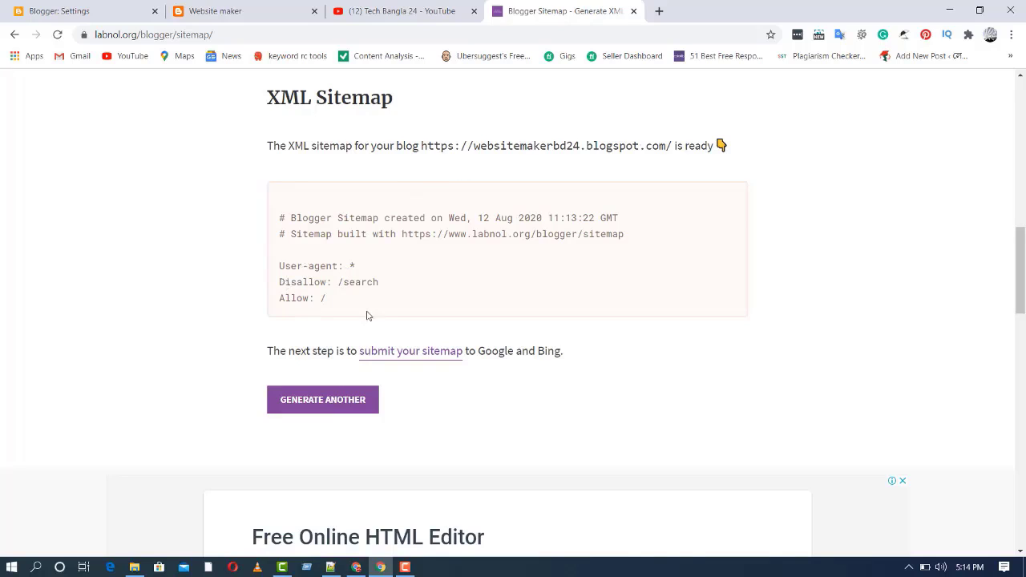
Return to the Labnol Blogger Sitemap Generator and scroll to its Generate XML Sitemaps form
click(15, 35)
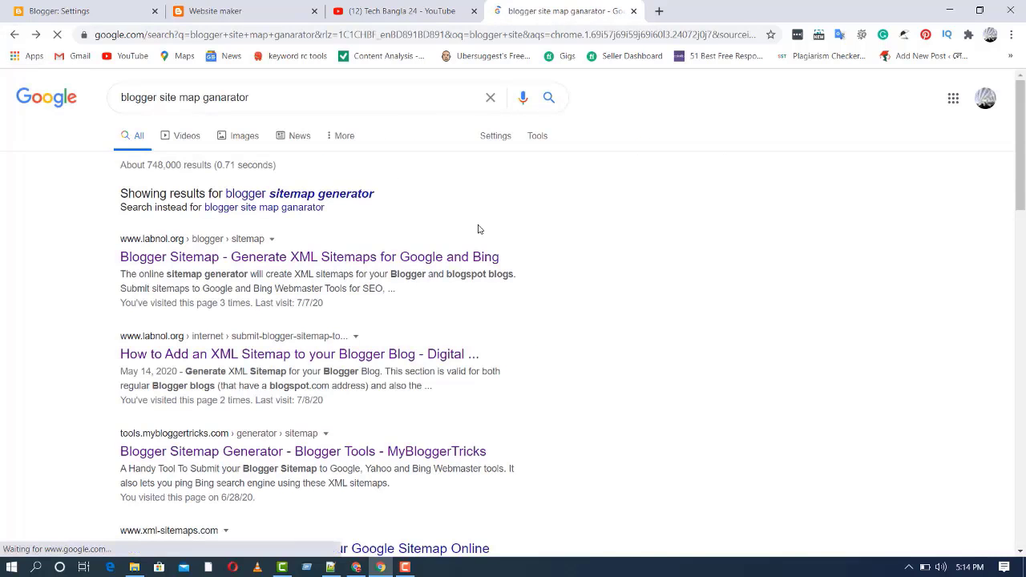
click(240, 257)
scroll(506, 302, down, 7)
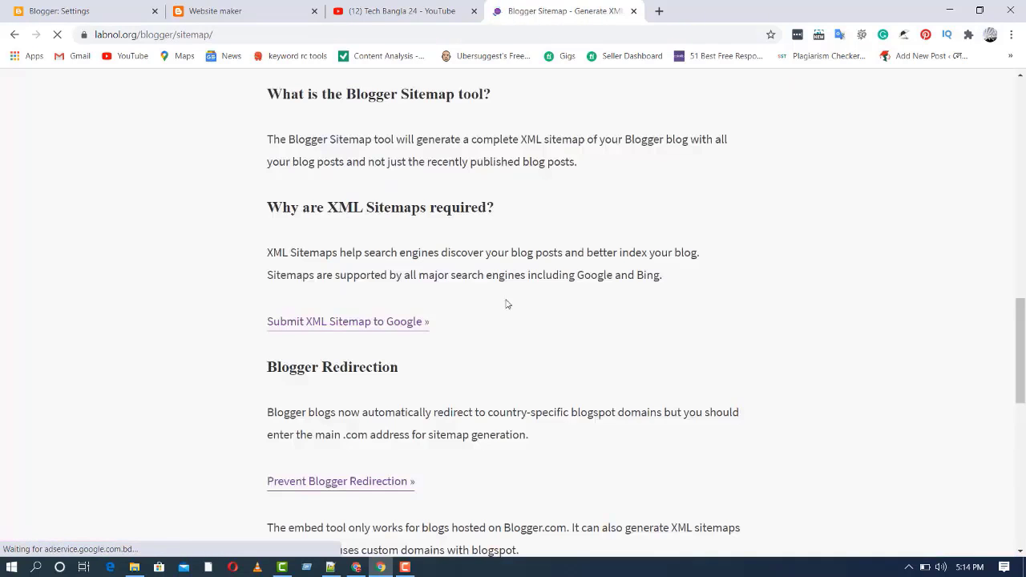
scroll(507, 303, up, 7)
scroll(505, 303, down, 8)
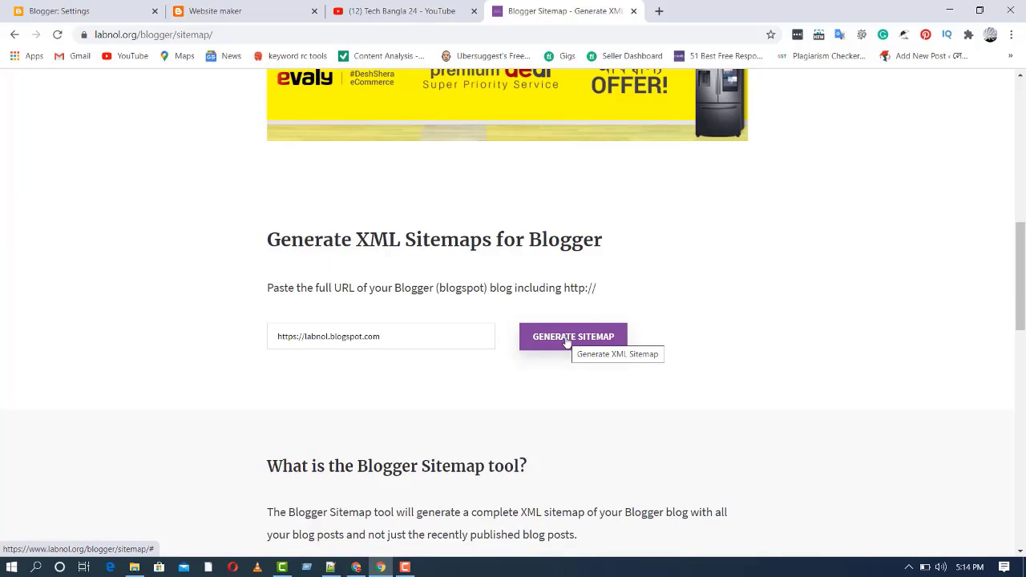
click(566, 342)
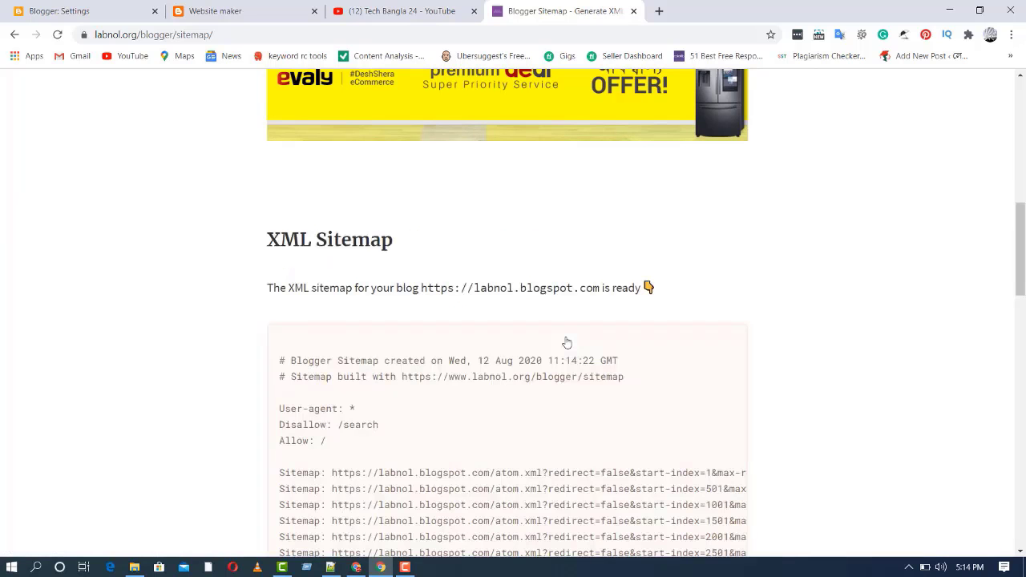
scroll(566, 342, down, 1)
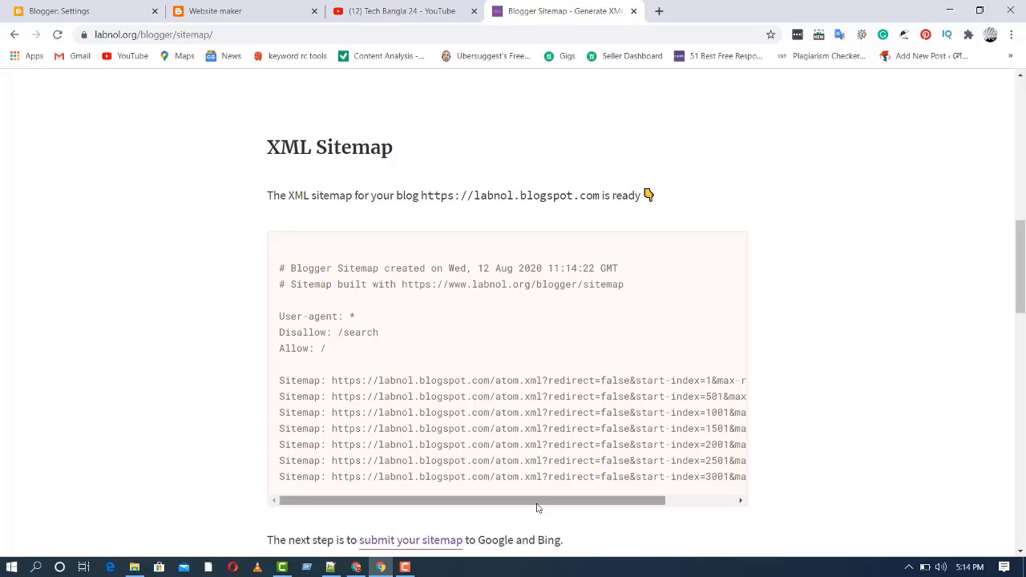
drag(538, 508, 643, 499)
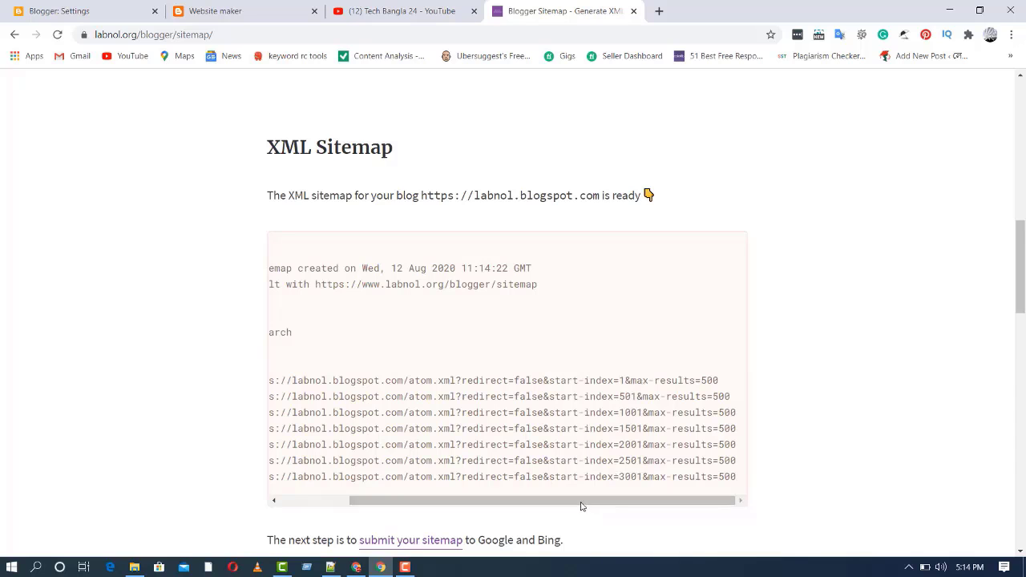
drag(585, 505, 578, 478)
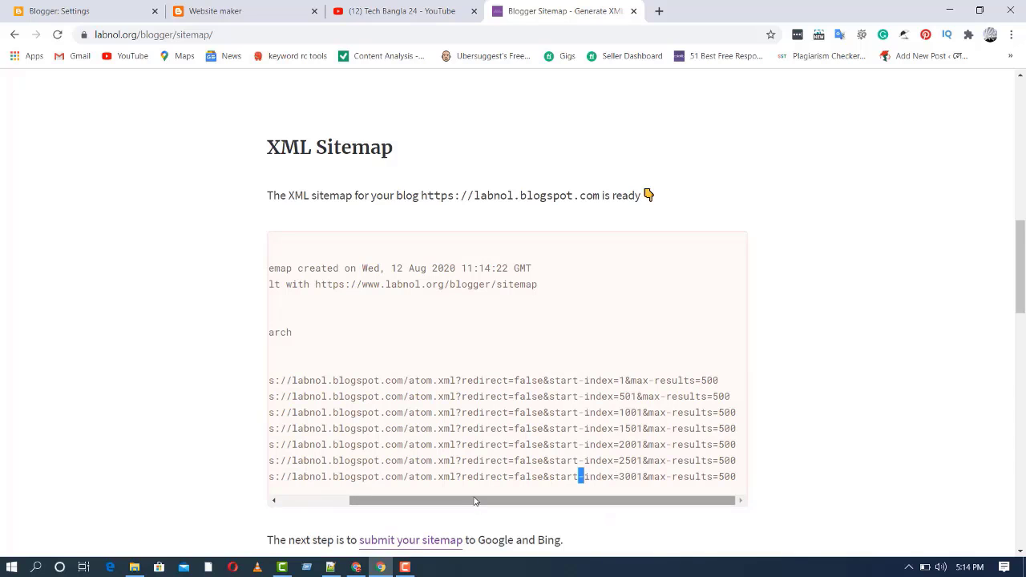
drag(474, 500, 327, 518)
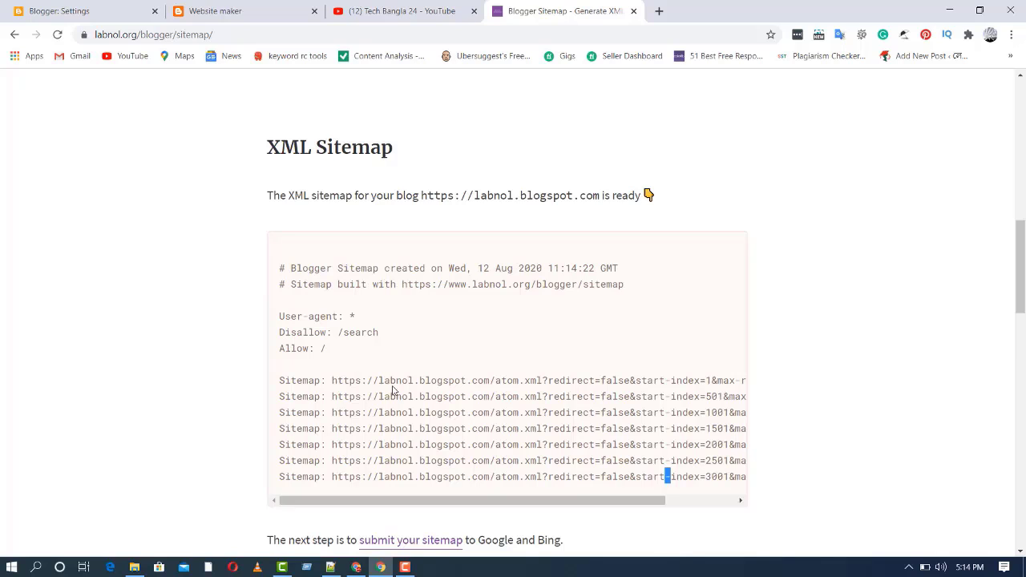
Open the Custom robots.txt editor under Crawlers and indexing in the Blogger settings
click(69, 10)
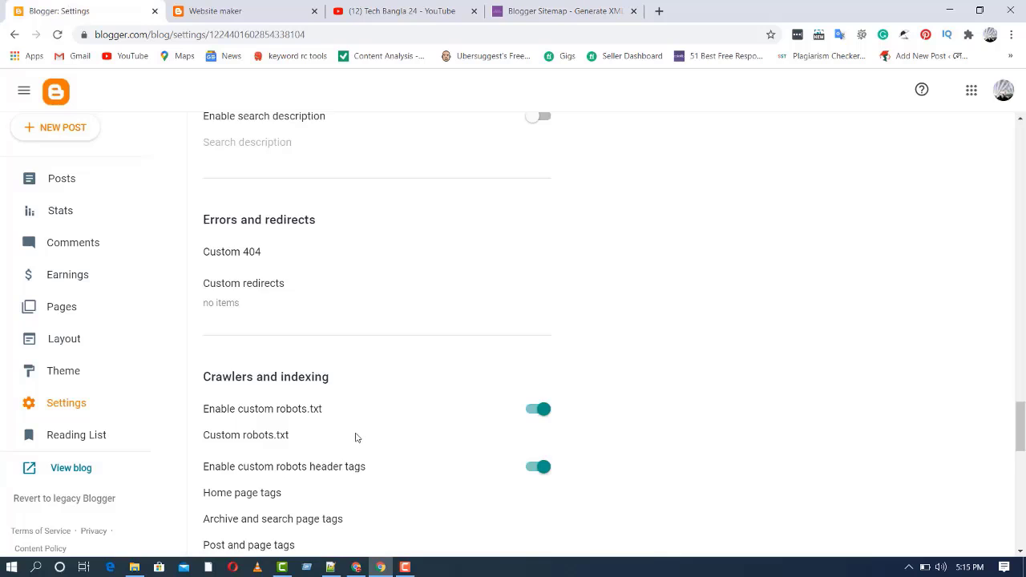
scroll(356, 437, down, 2)
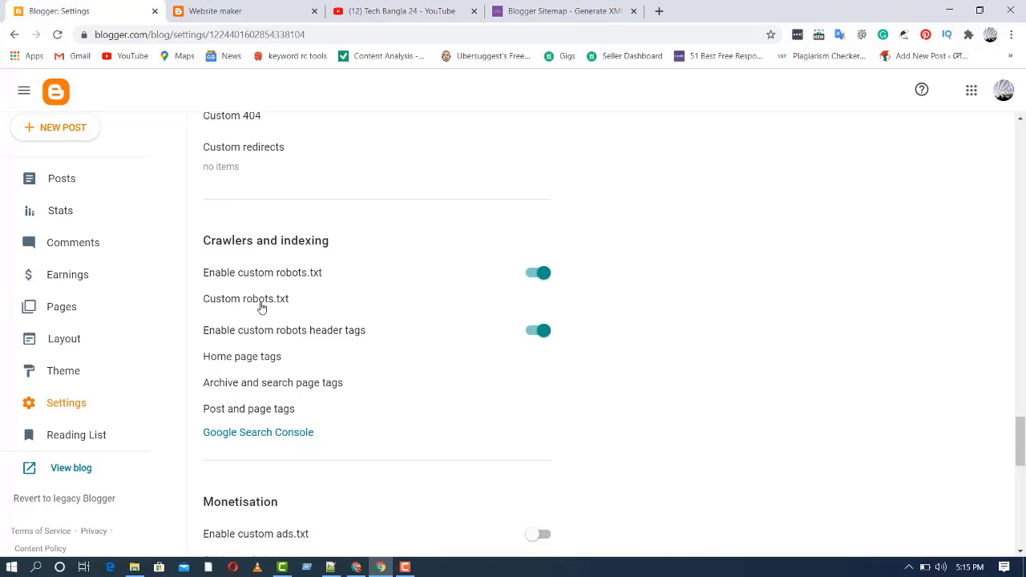
click(259, 308)
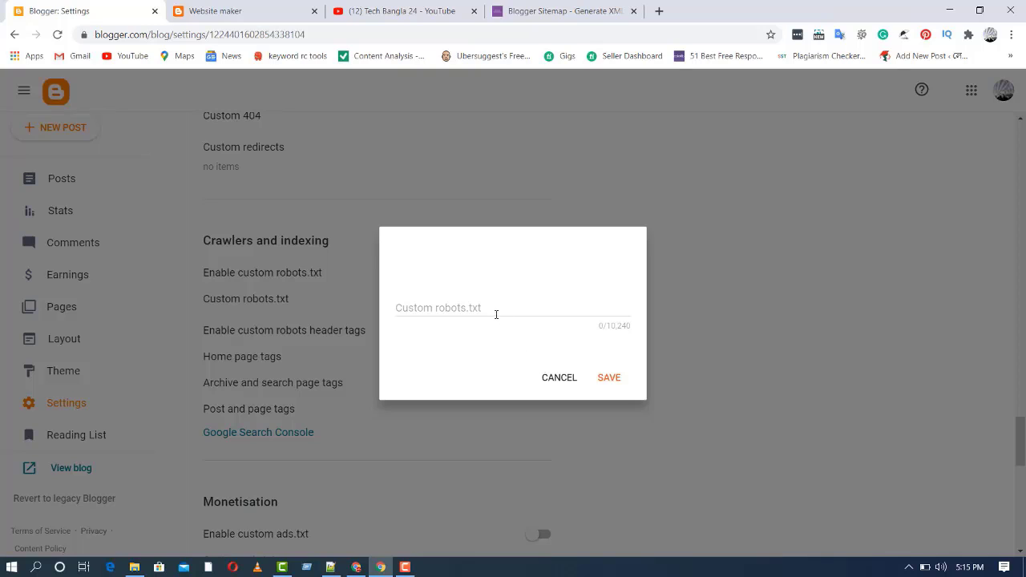
Paste the blog address into the custom robots.txt field, then cancel without saving
click(496, 314)
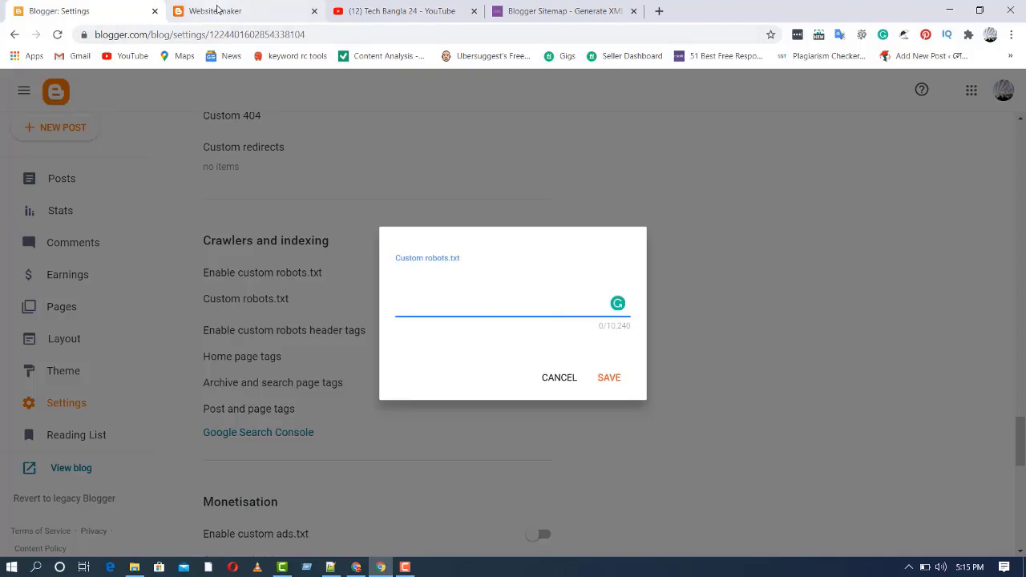
click(216, 10)
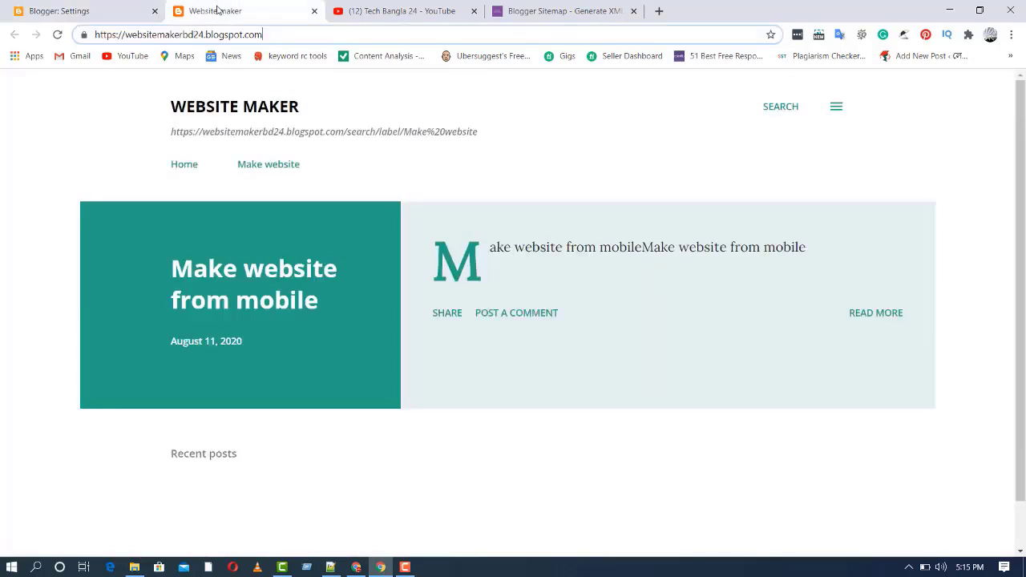
click(78, 8)
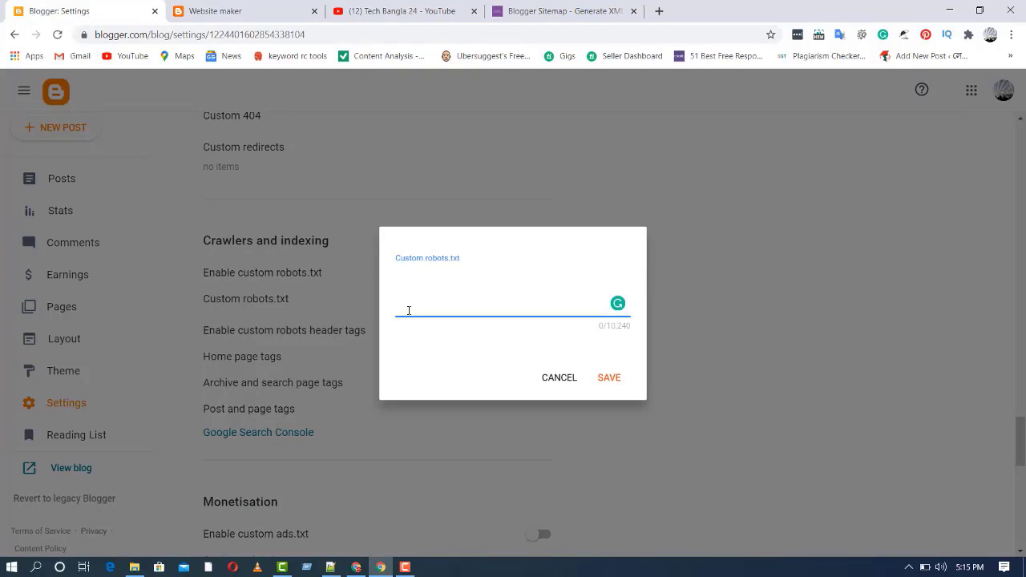
text(https://websitemakerbd24.blogspot.com/)
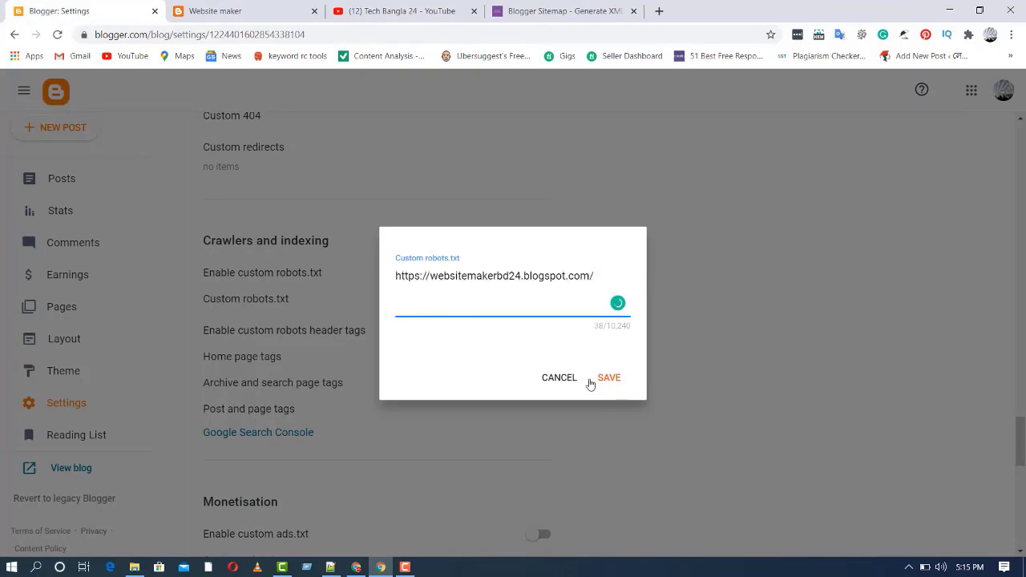
click(565, 379)
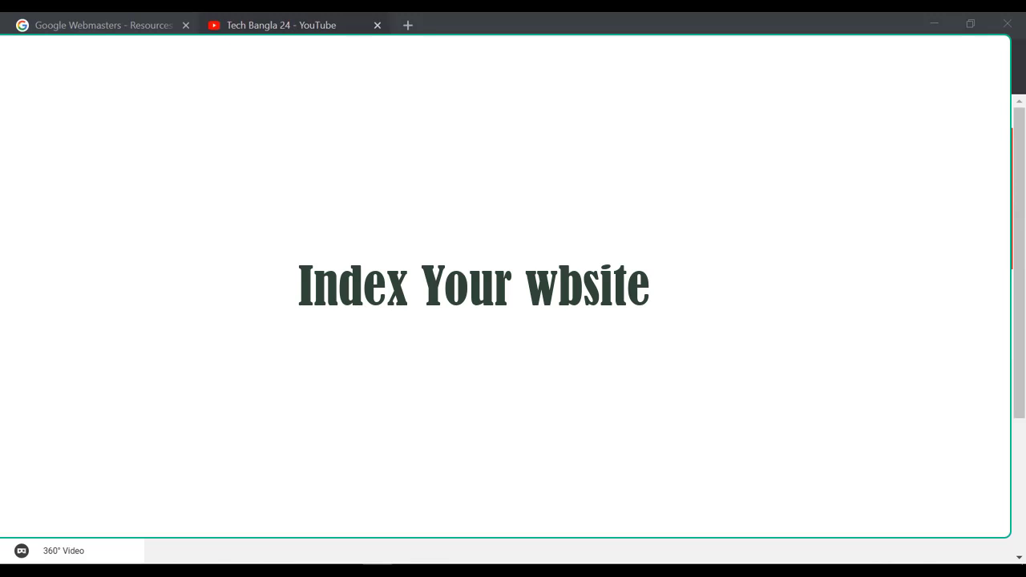
Bring the incognito window's Google Webmasters - Resources tab to the front
click(83, 27)
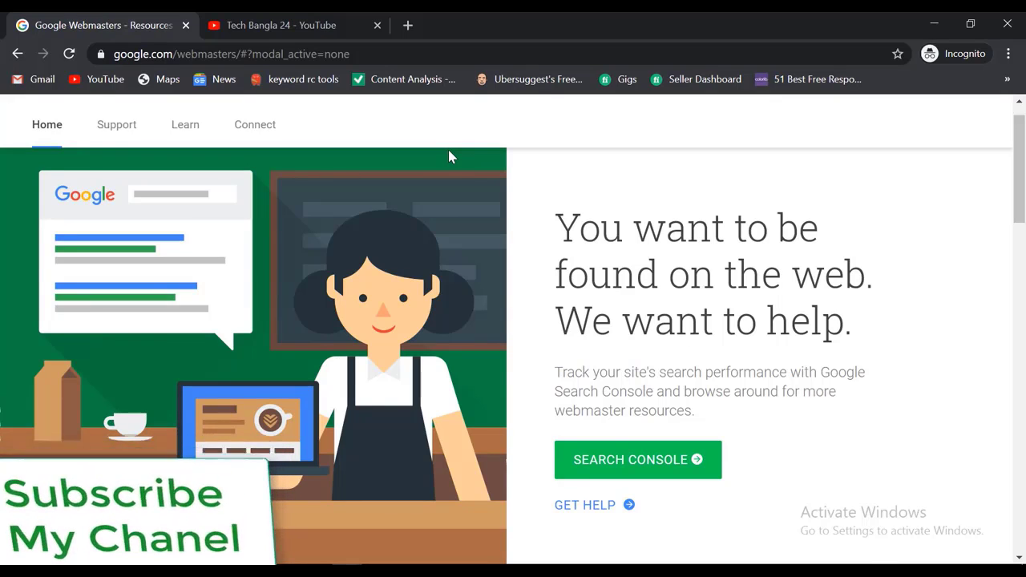
Search Google for 'job news' in a new incognito tab, then return to the Webmasters tab
click(408, 25)
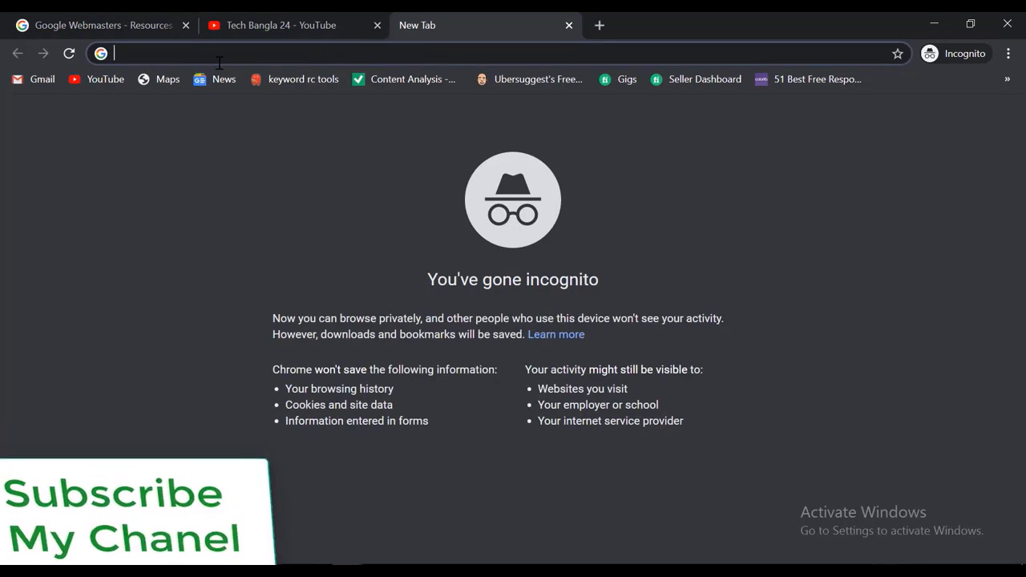
text(job news)
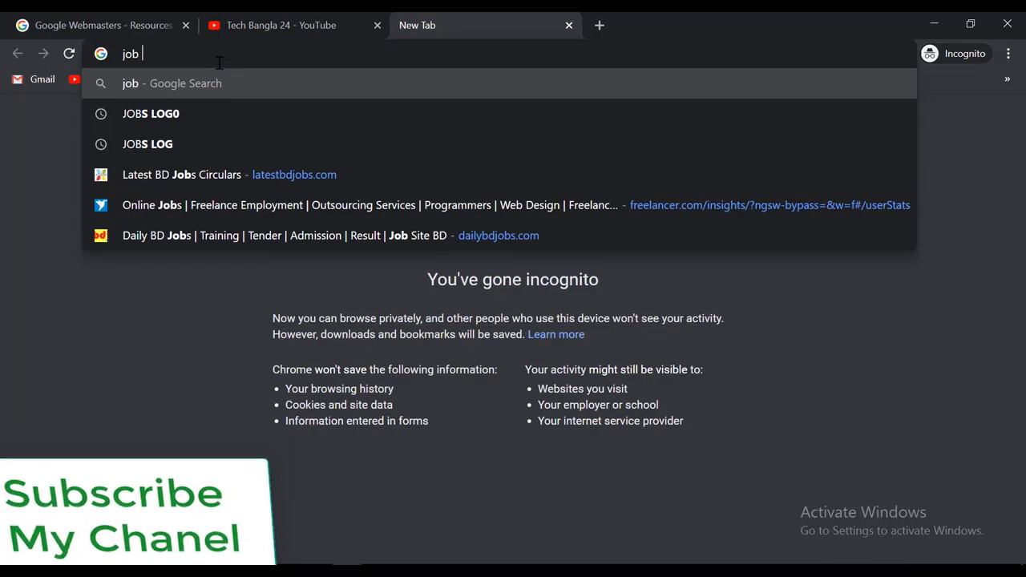
key(Return)
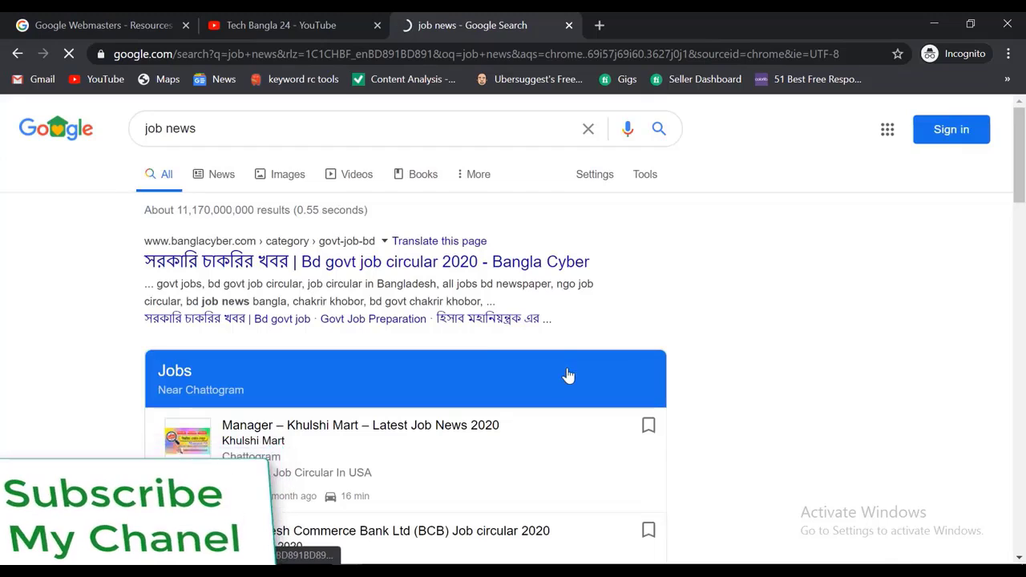
scroll(564, 376, down, 6)
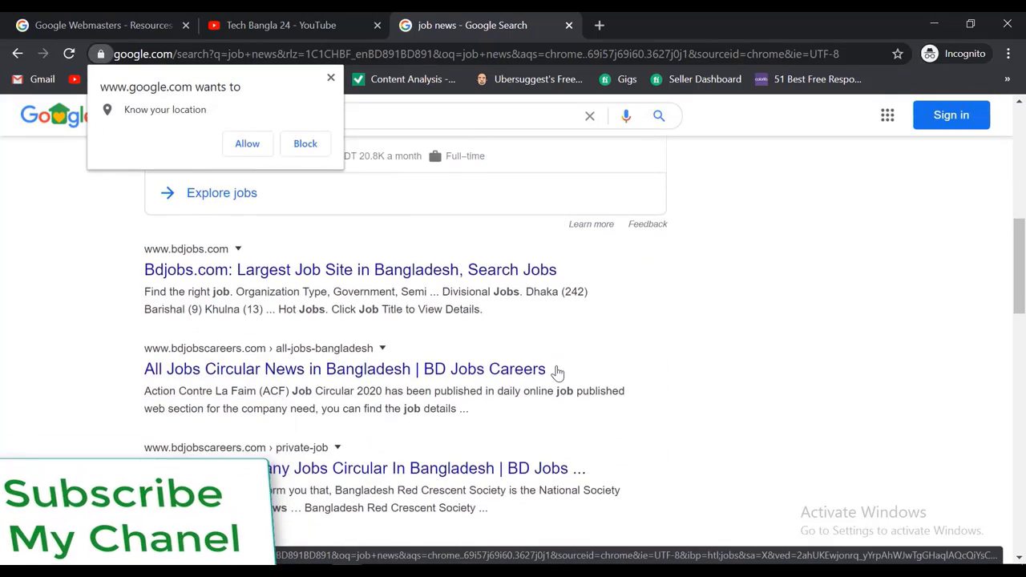
scroll(556, 369, up, 5)
click(103, 26)
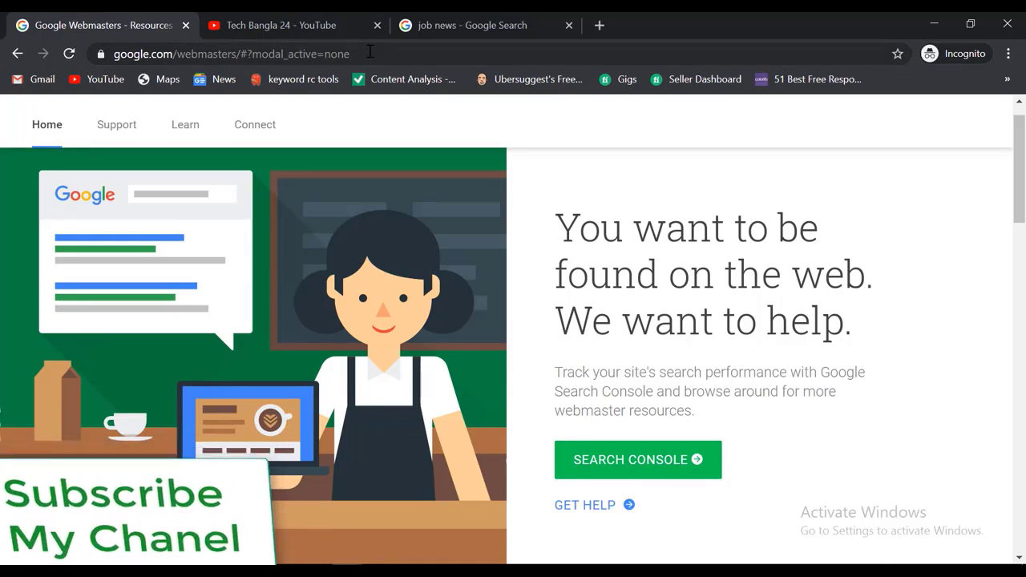
Reopen the Google Webmasters resources page and go on to the Search Console site
click(20, 54)
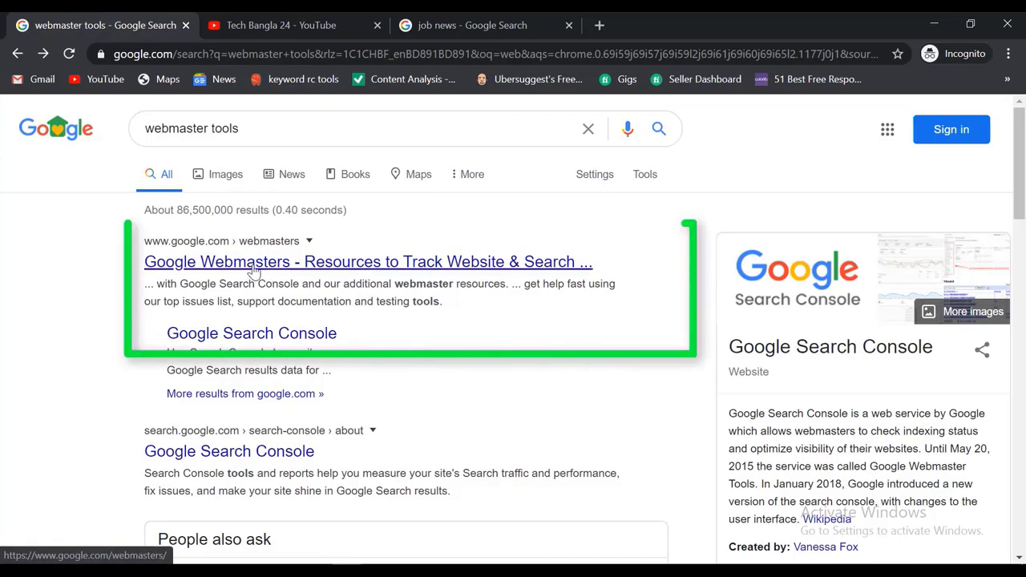
click(249, 265)
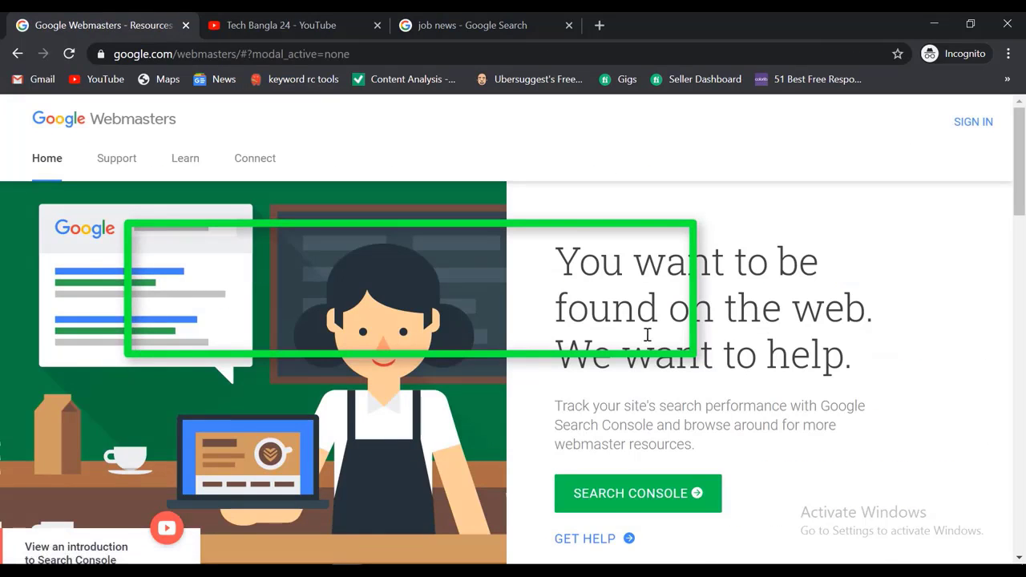
scroll(649, 337, down, 1)
scroll(591, 454, down, 8)
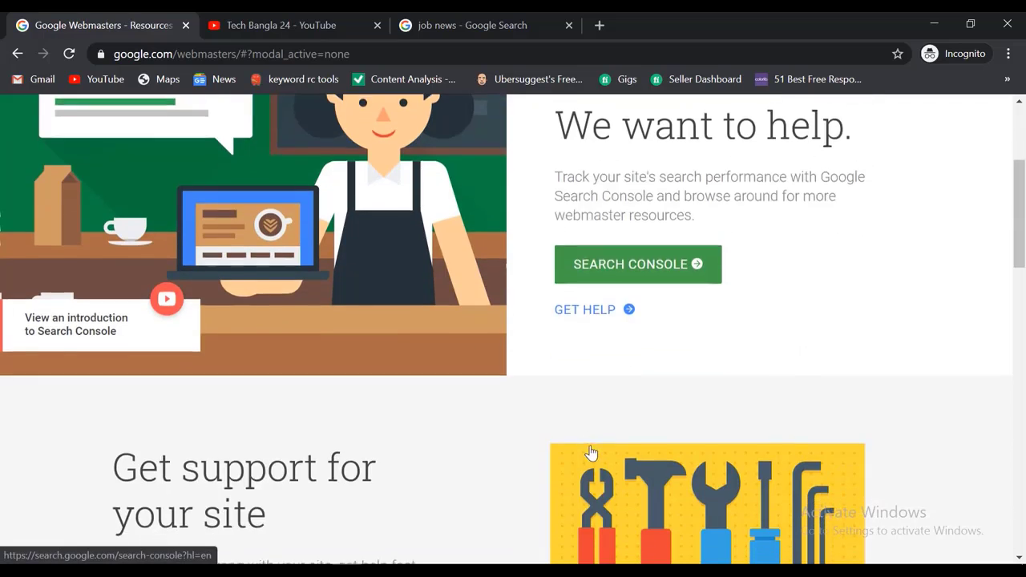
scroll(591, 453, up, 6)
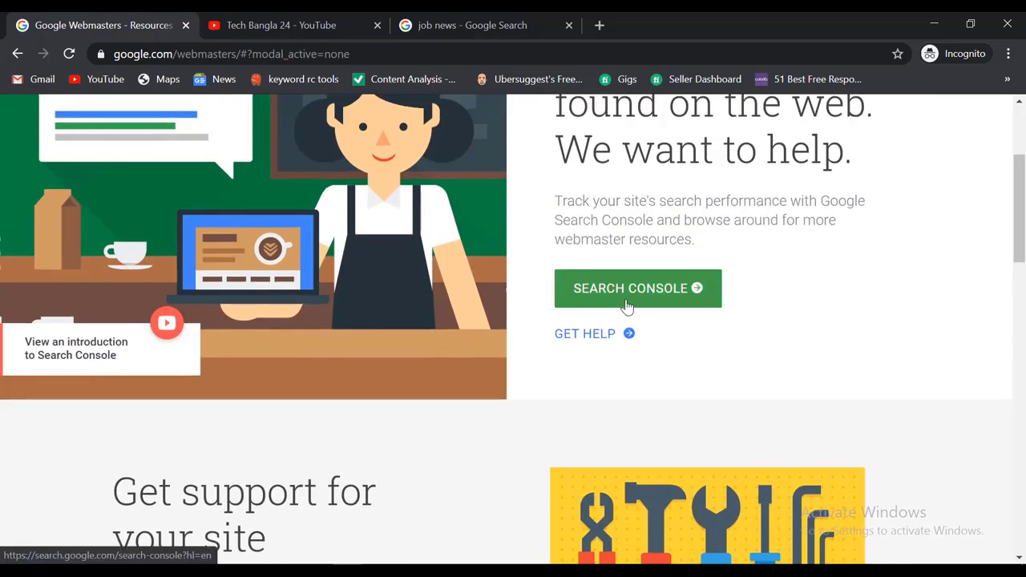
click(628, 302)
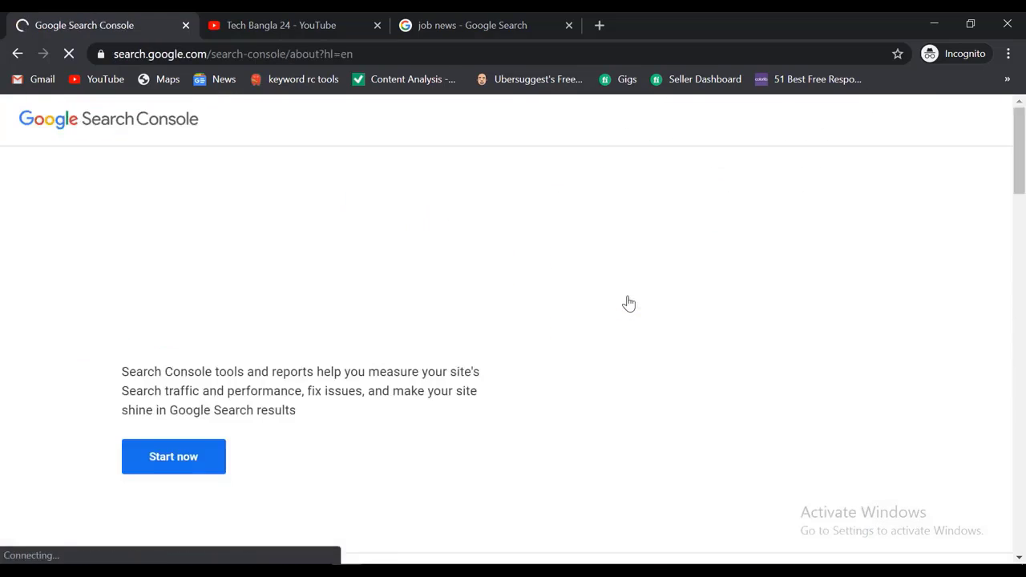
Sign in to Search Console with the saved Google account and reach the Sitemaps page
click(196, 463)
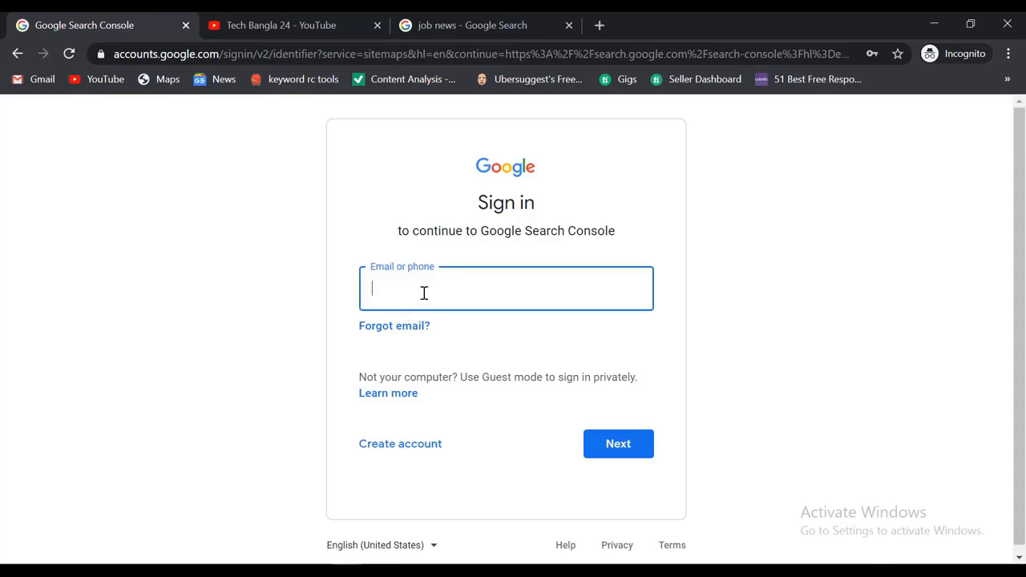
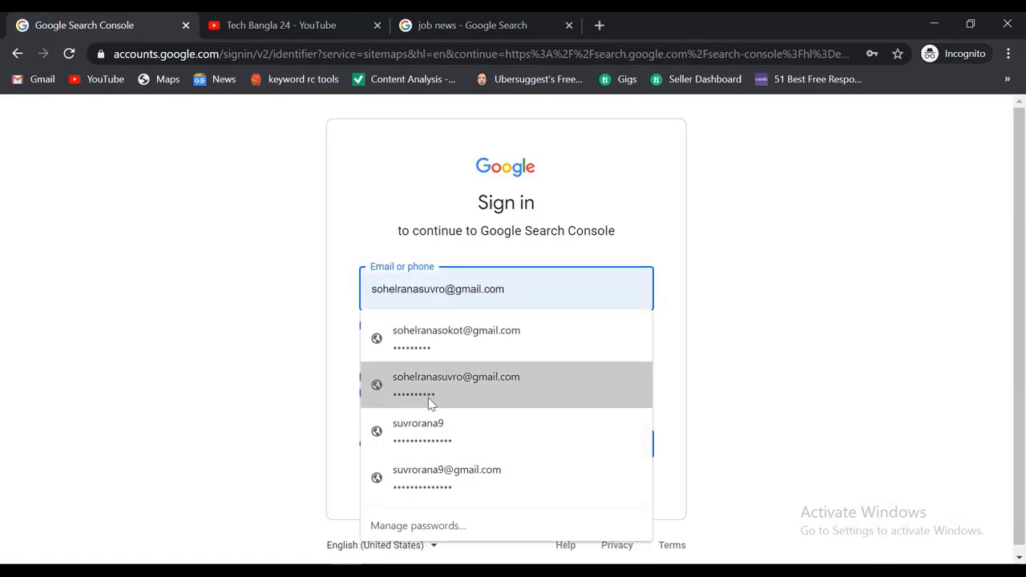
click(428, 394)
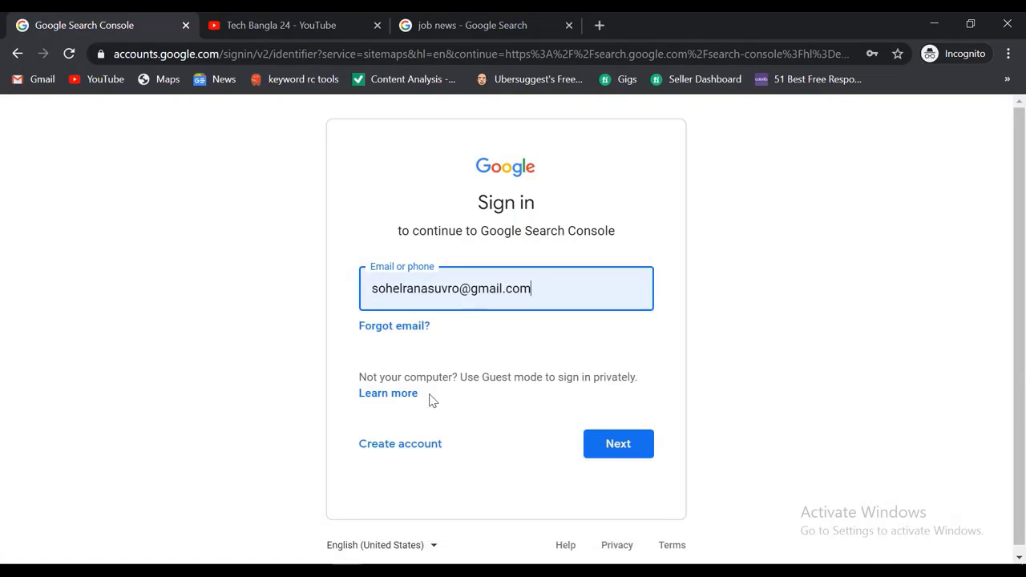
click(635, 453)
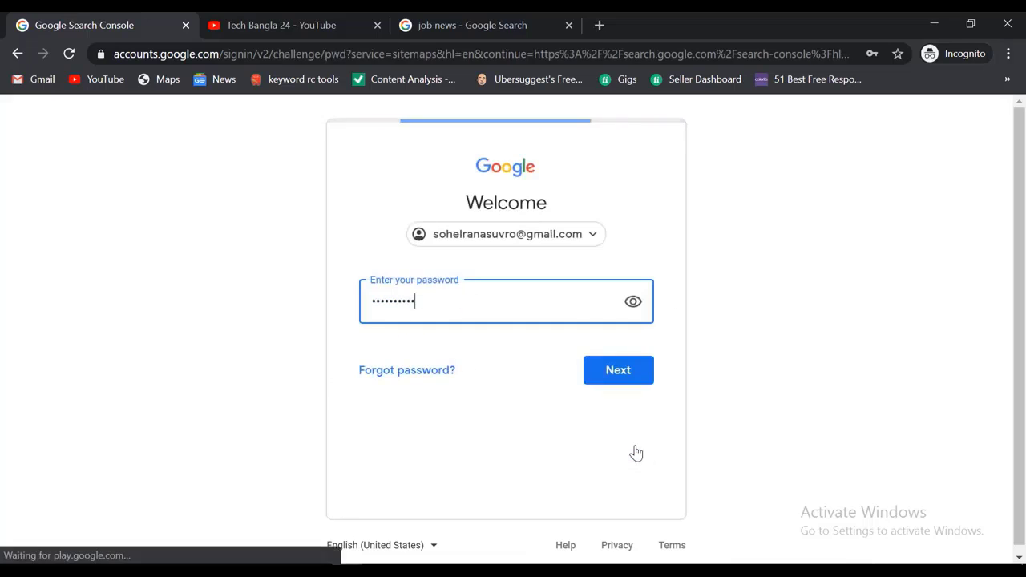
click(619, 369)
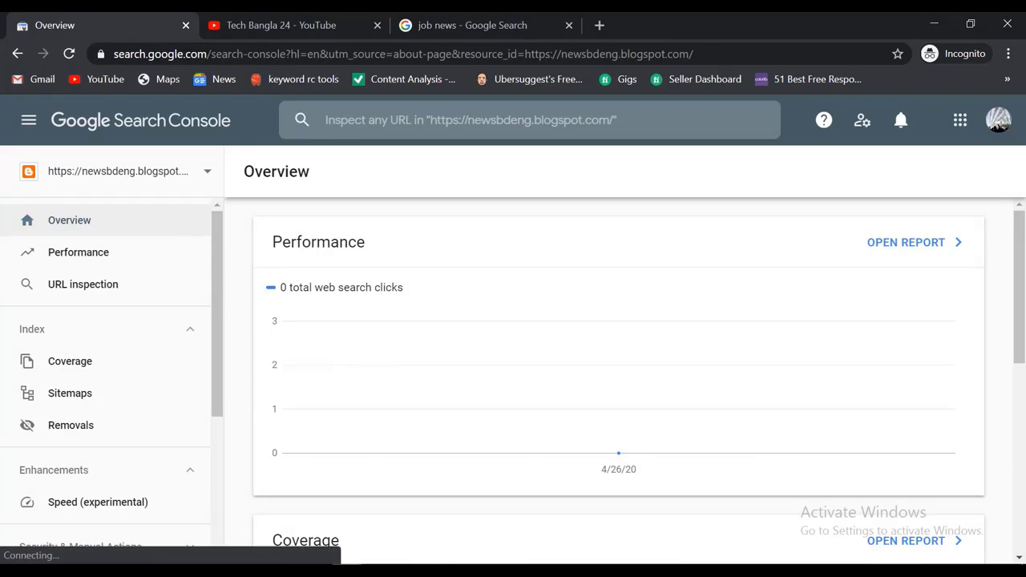
click(257, 522)
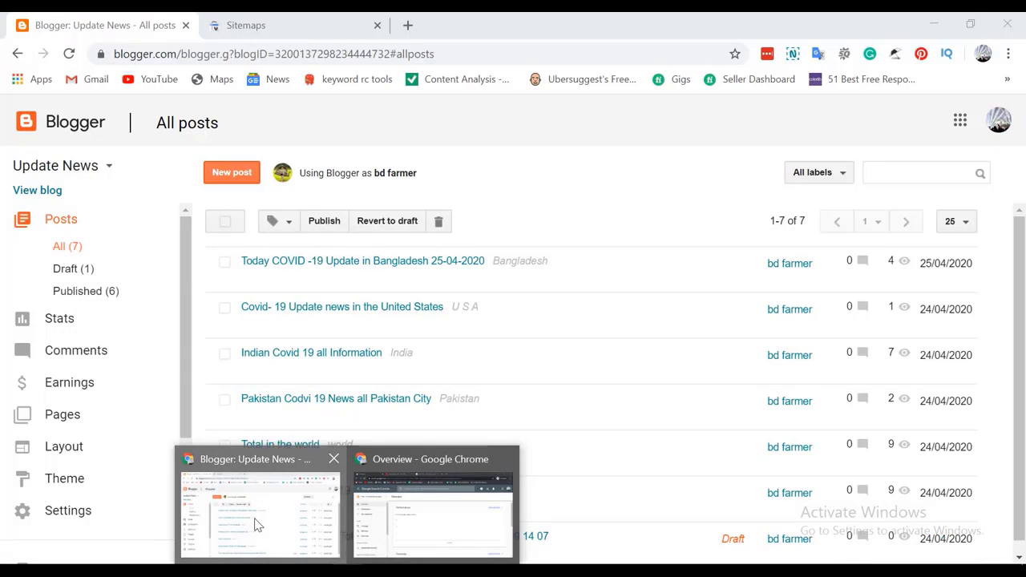
click(258, 24)
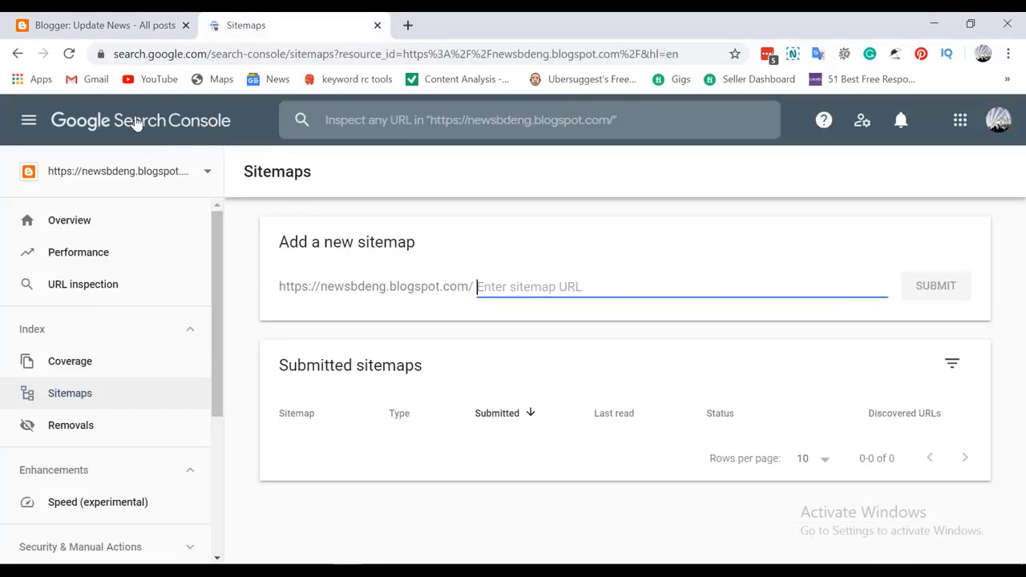
Start adding a new Search Console property with the URL prefix type selected
click(202, 174)
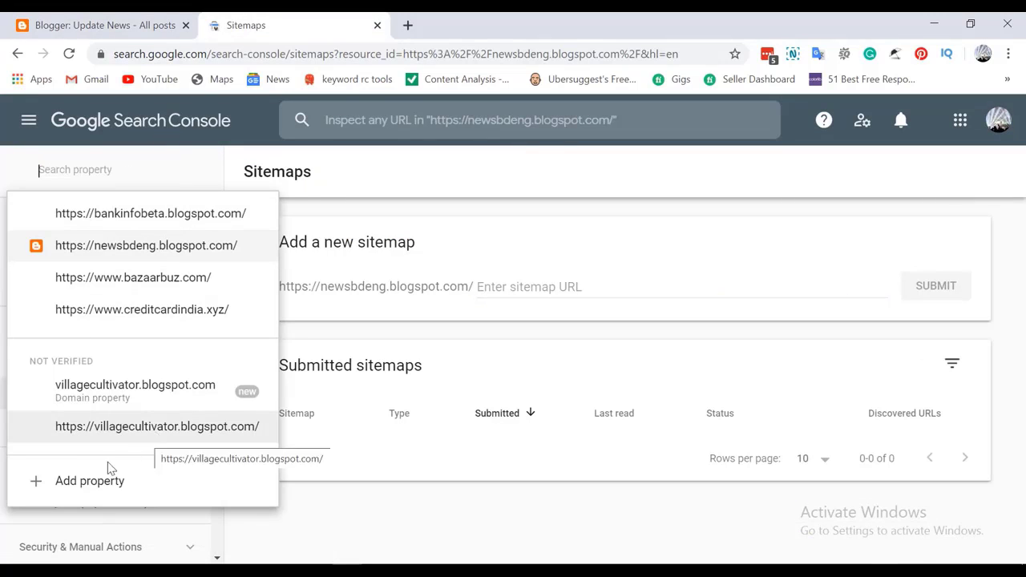
click(64, 483)
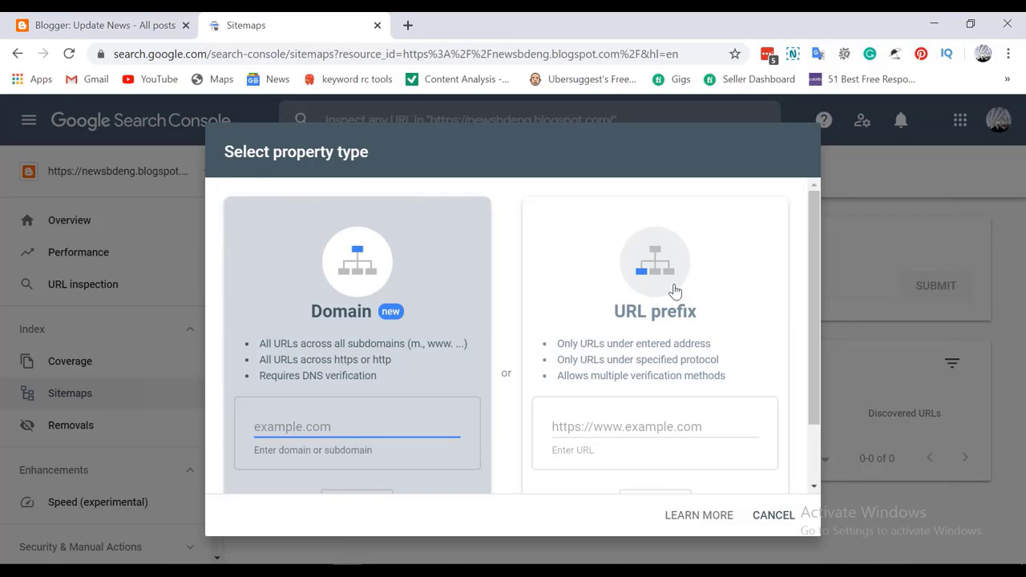
click(617, 433)
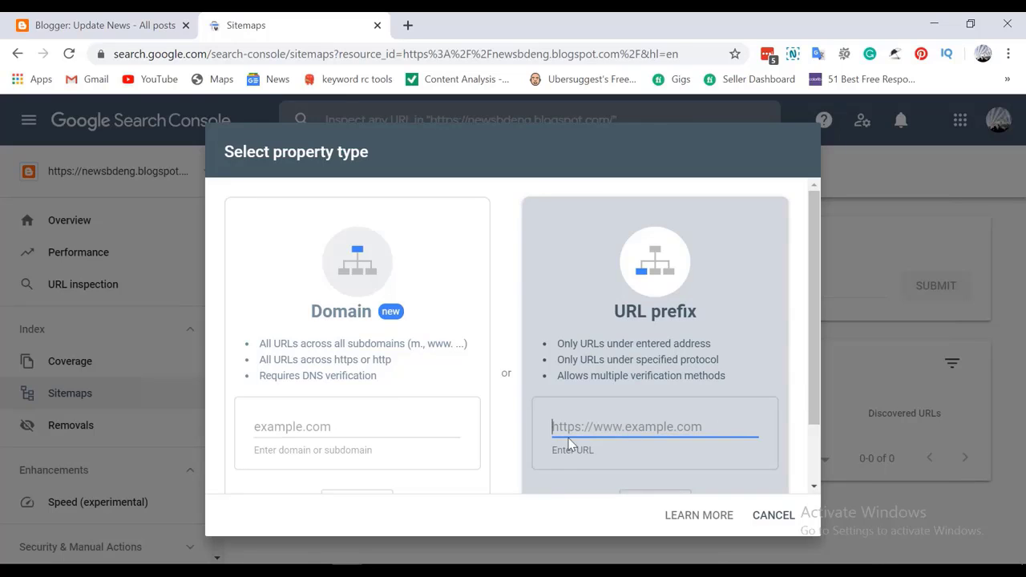
click(403, 425)
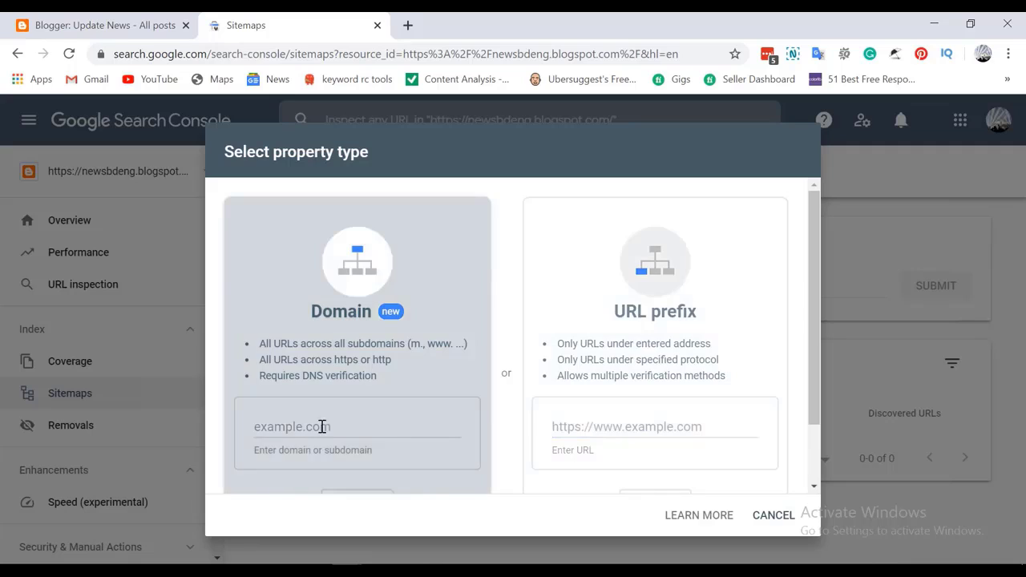
click(619, 421)
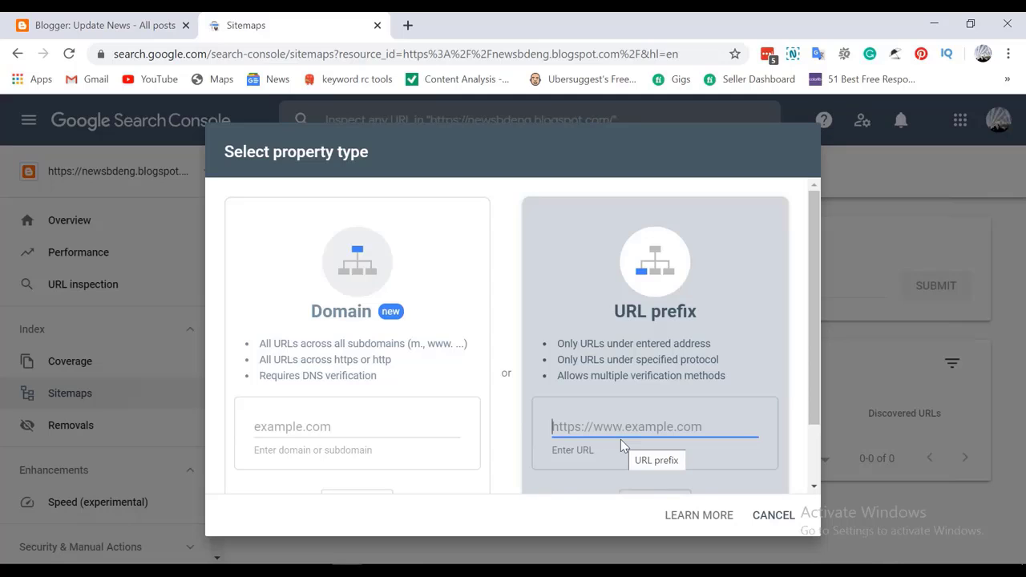
View the Update News blog's live site from Blogger, then return to the posts dashboard
click(58, 22)
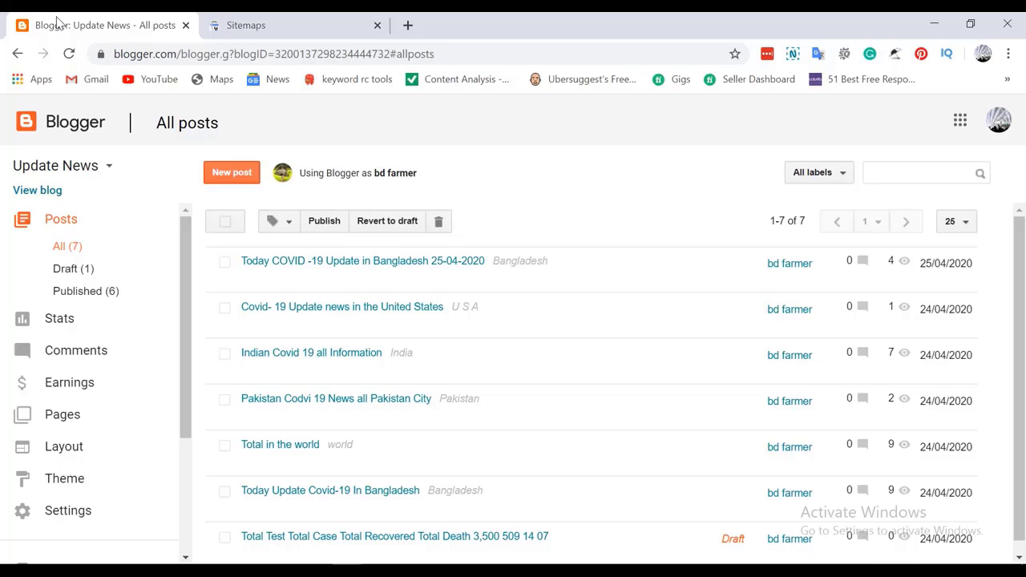
click(107, 168)
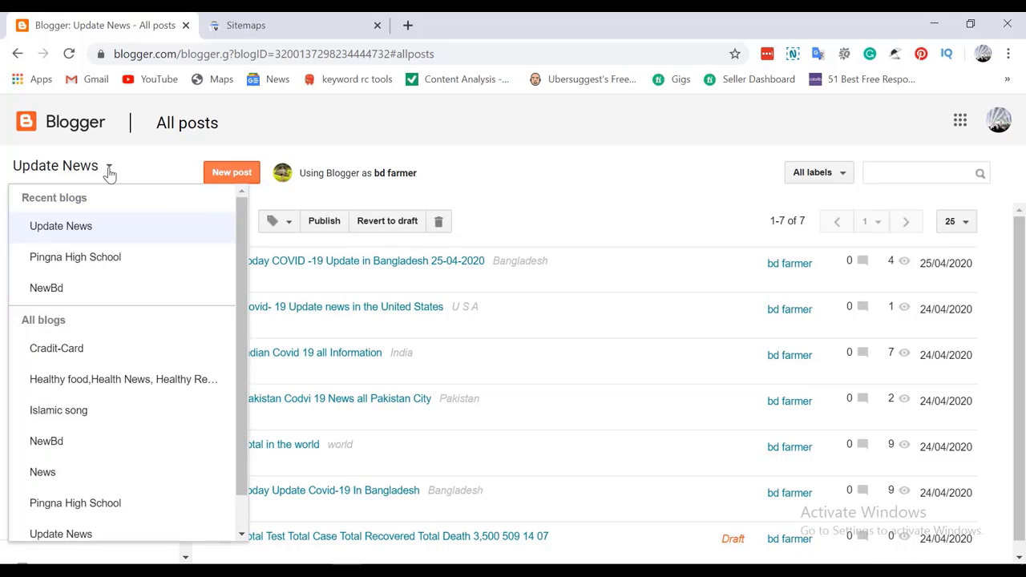
click(96, 230)
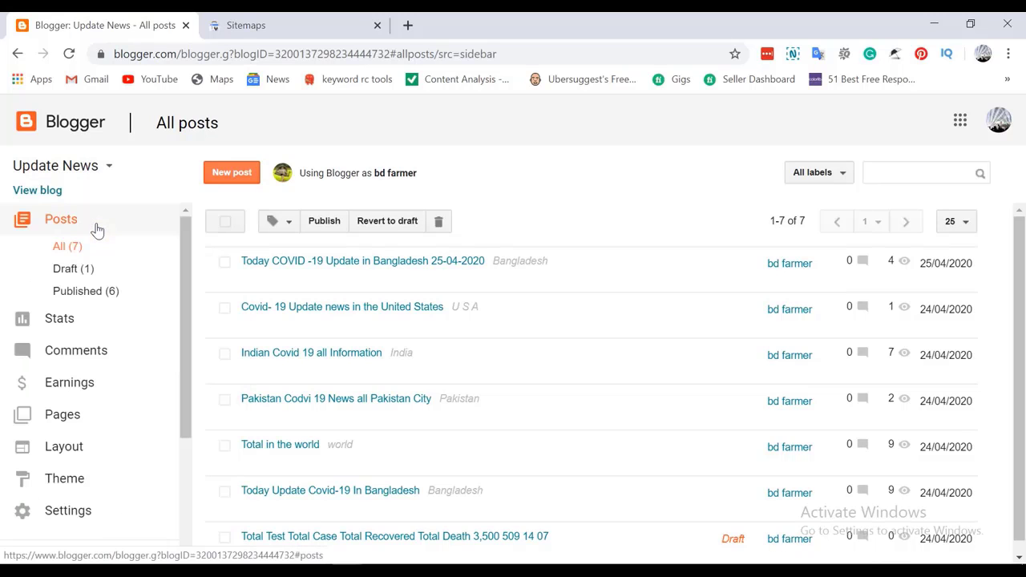
click(30, 190)
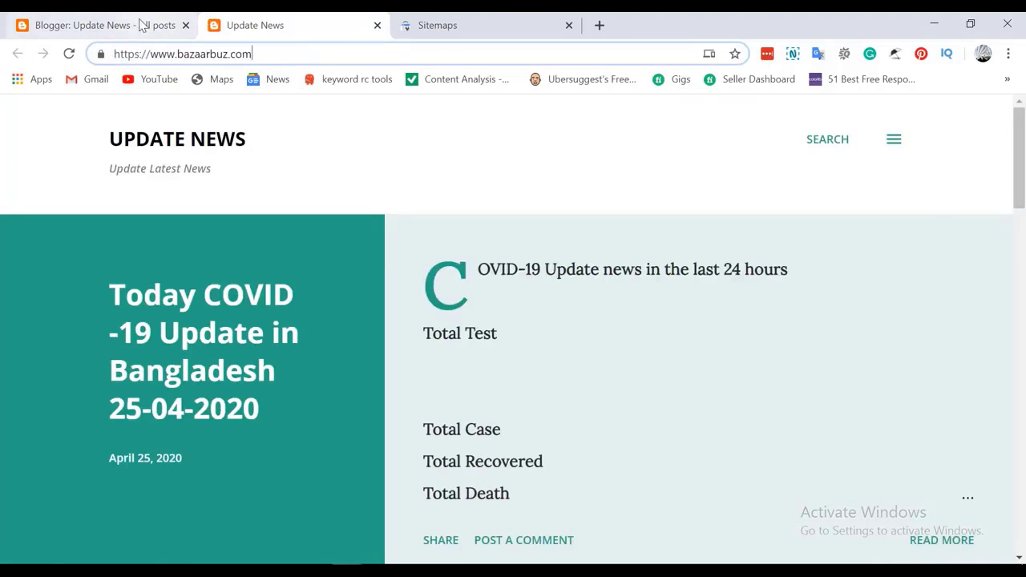
click(141, 25)
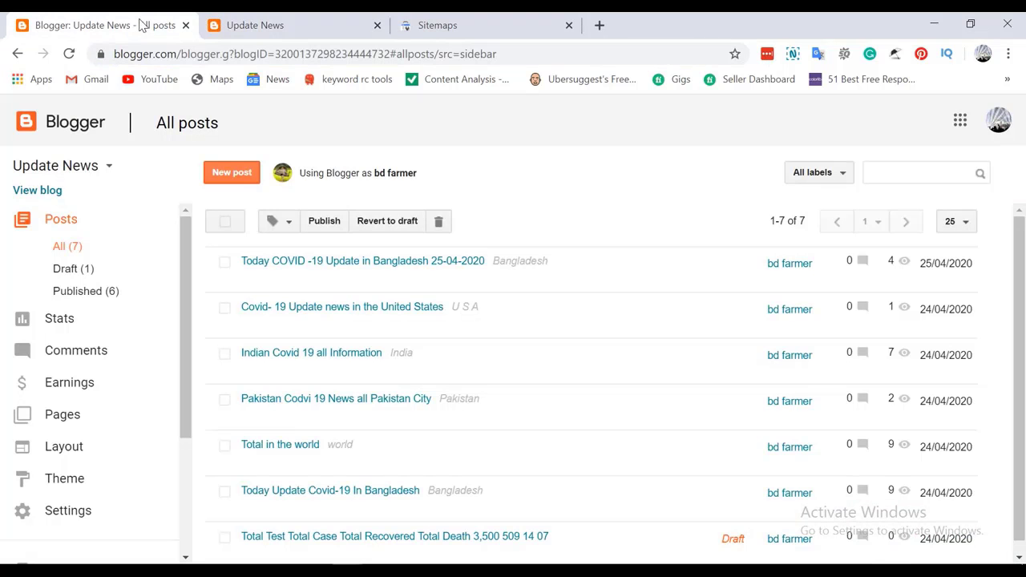
Switch to the healthy food blog and copy its healthfoodtrips.blogspot.com address from the live site
click(112, 165)
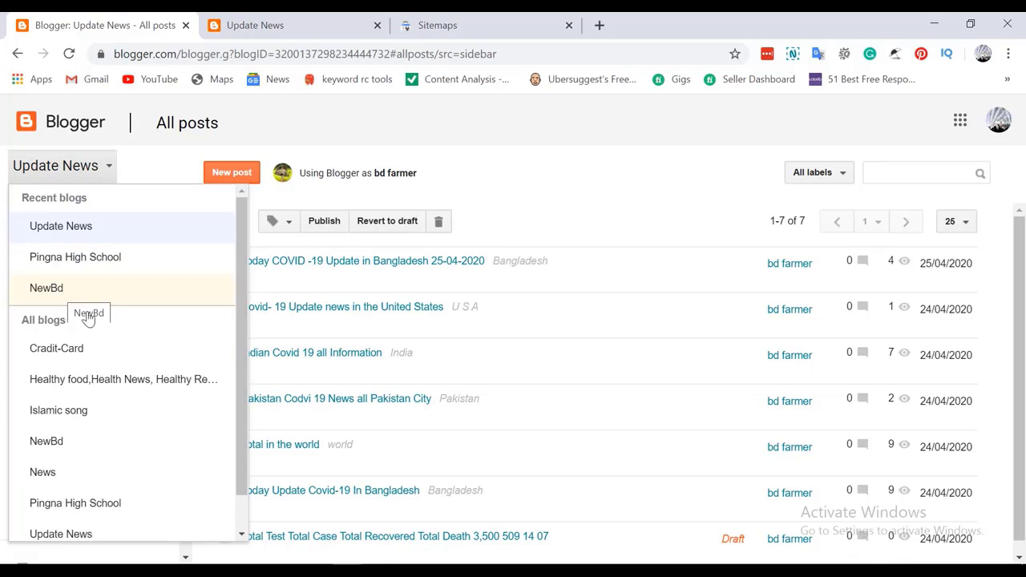
click(76, 376)
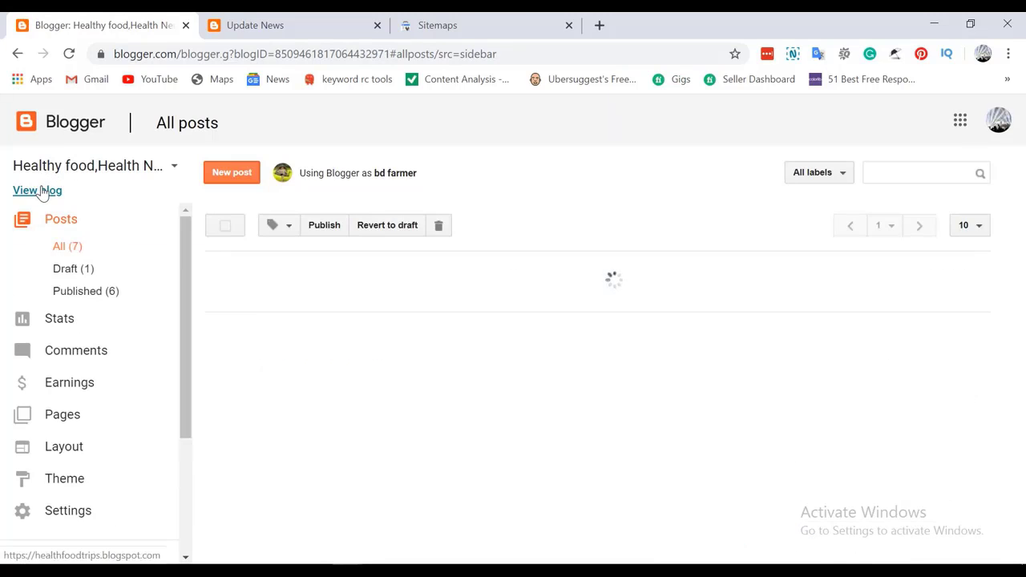
click(41, 192)
click(303, 54)
key(ctrl+c)
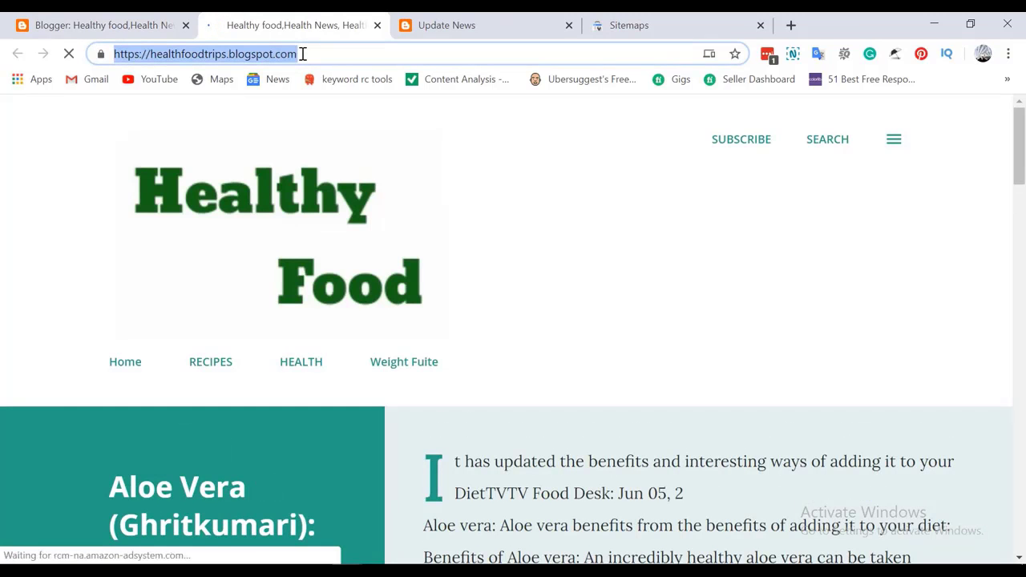
click(303, 54)
click(616, 24)
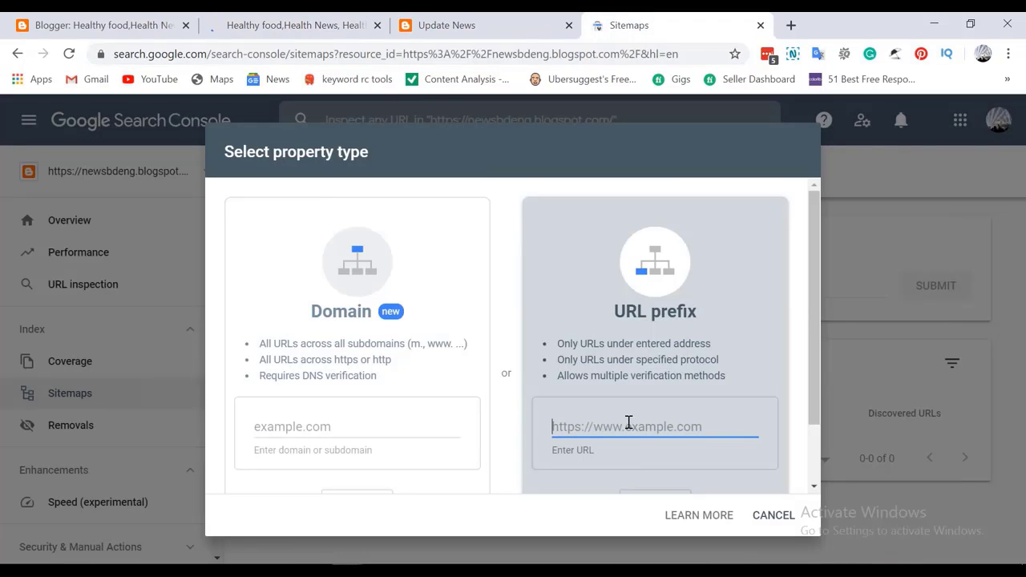
key(ctrl+v)
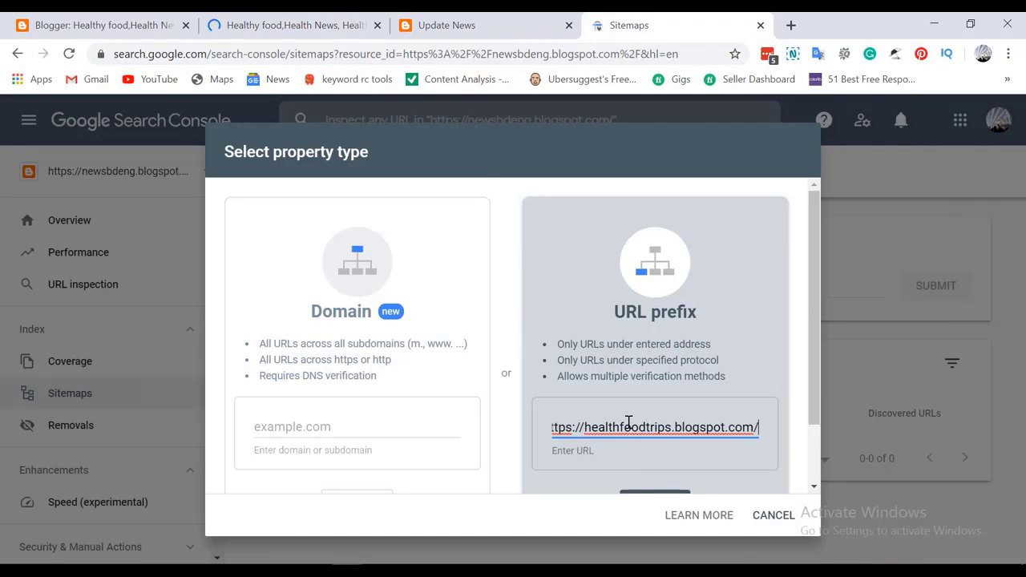
key(BackSpace)
scroll(628, 423, down, 2)
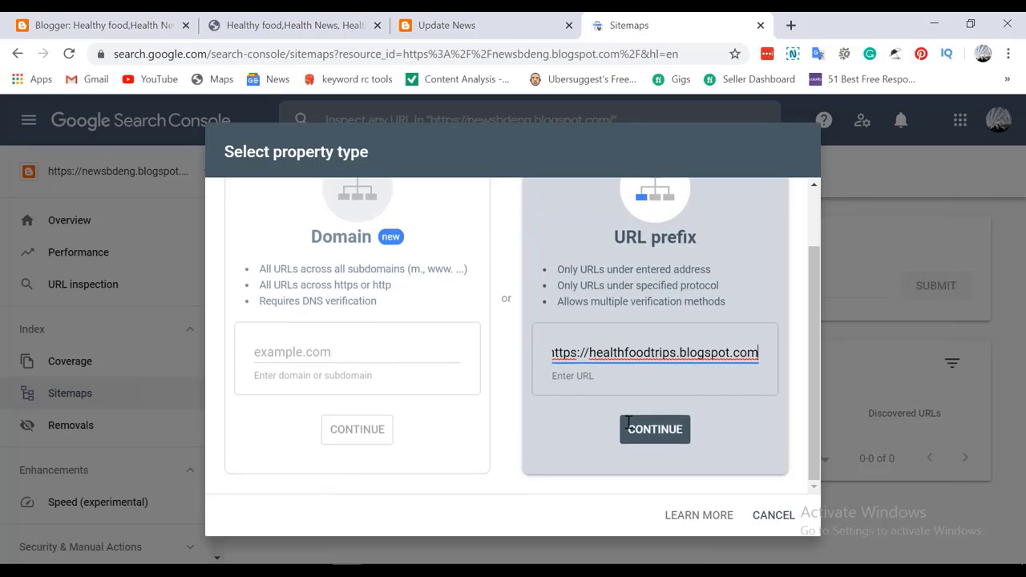
click(665, 434)
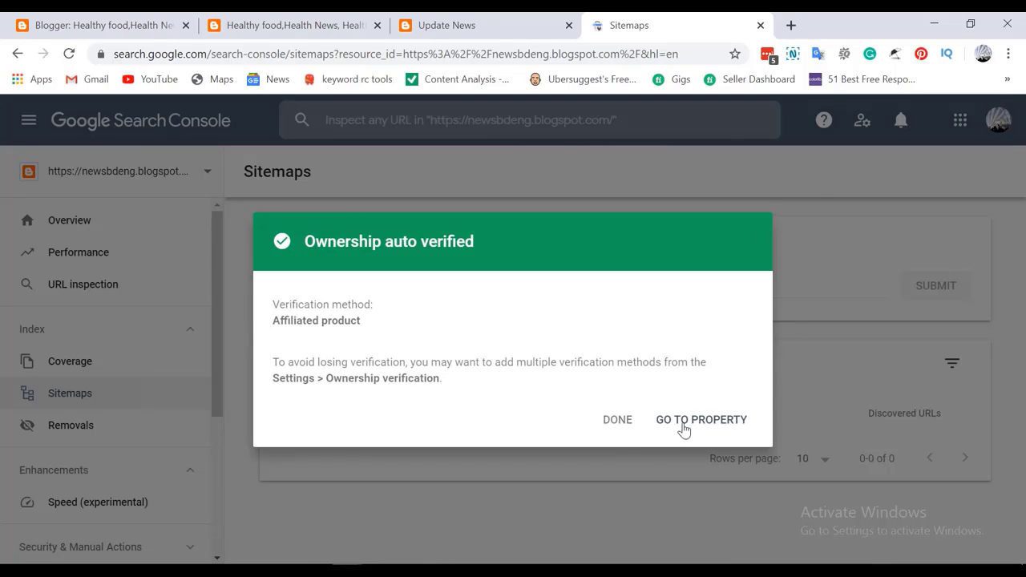
click(618, 420)
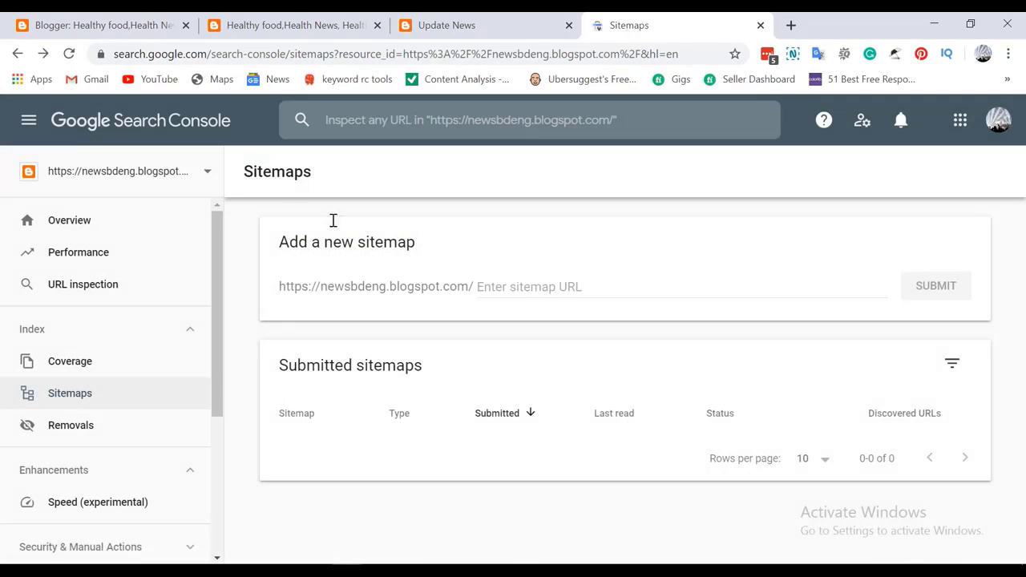
click(205, 173)
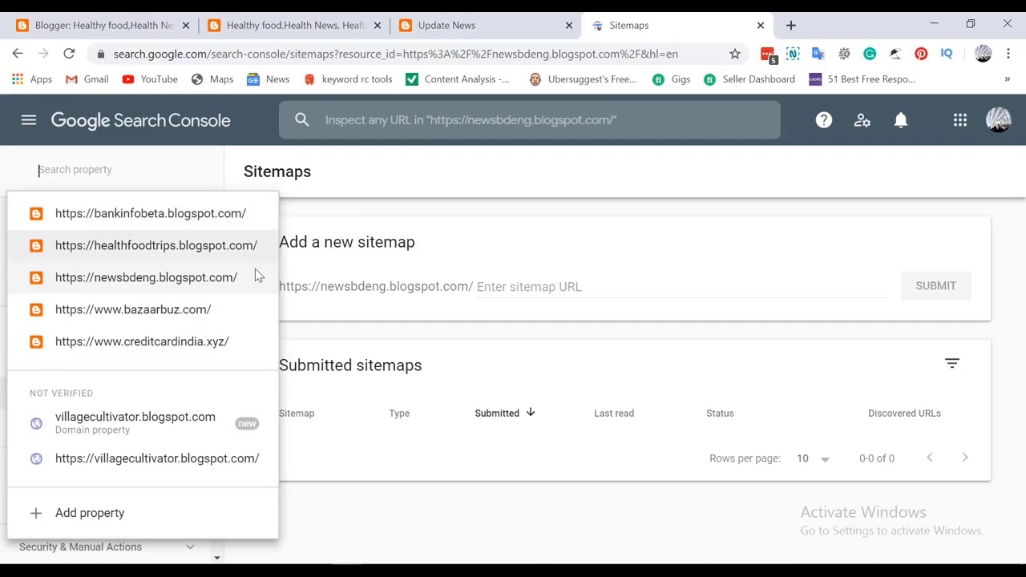
click(146, 253)
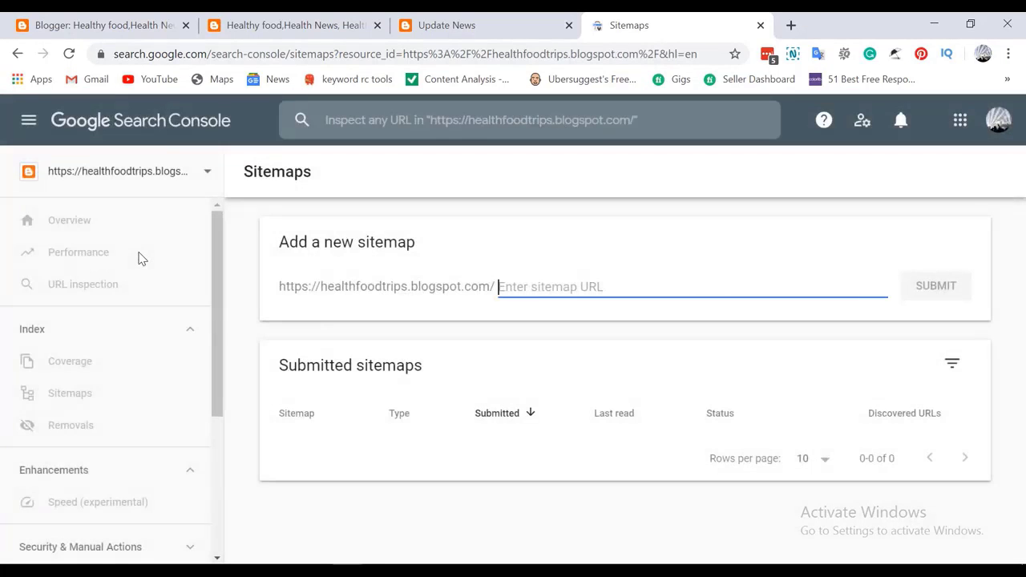
click(105, 223)
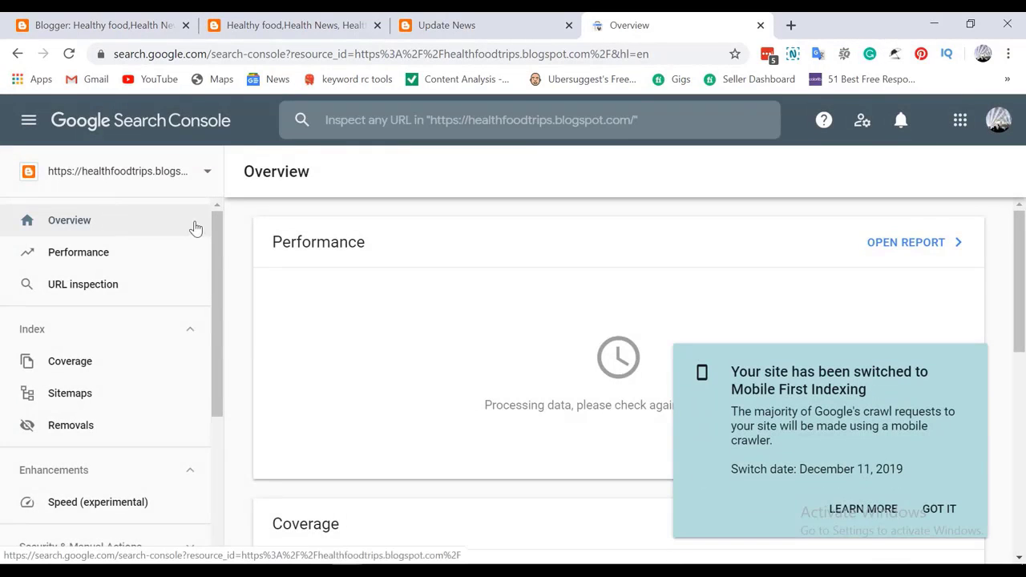
click(78, 401)
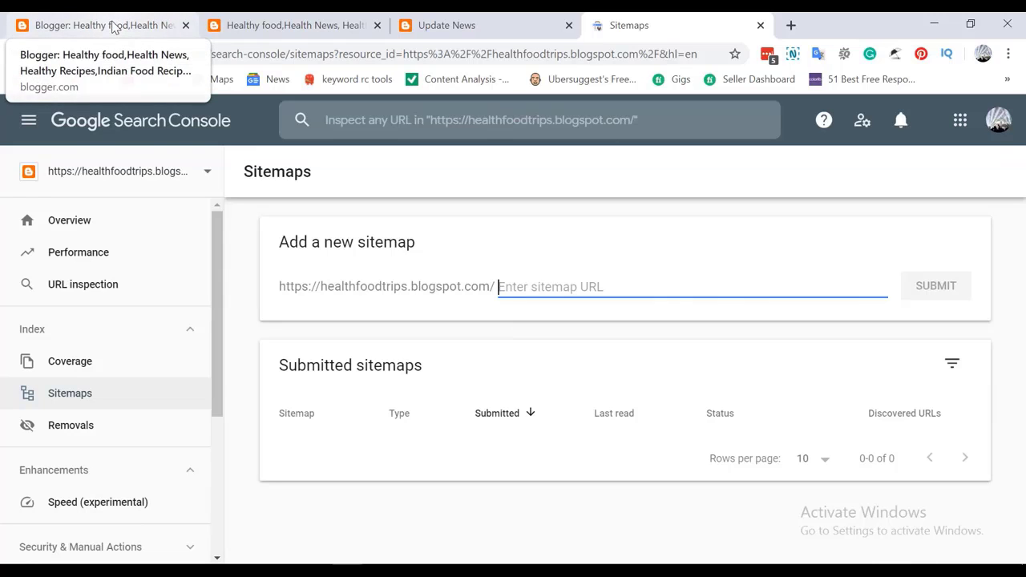
In Blogger, switch from Pingna High School to the Update News blog and view its live site
click(113, 28)
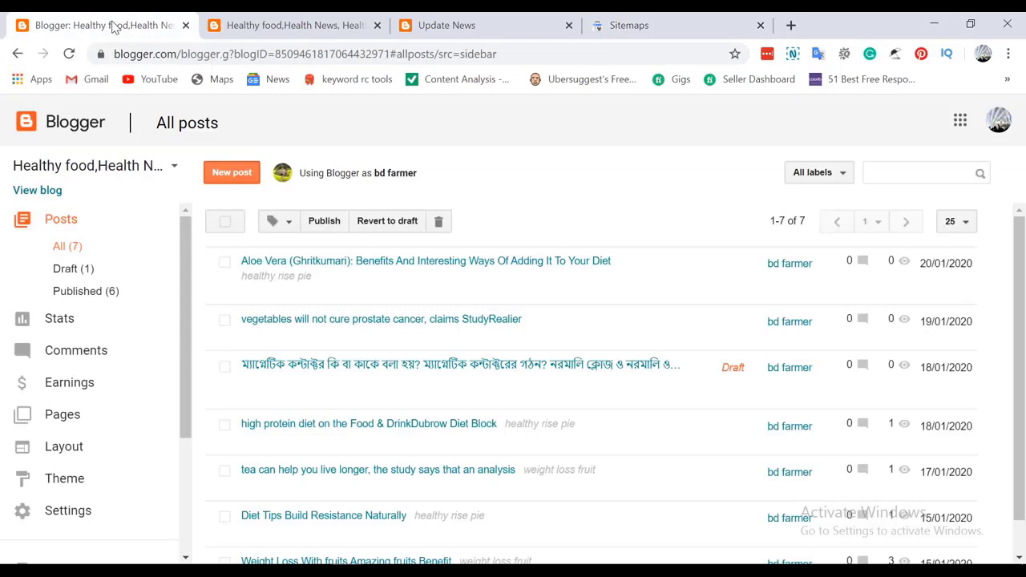
click(167, 170)
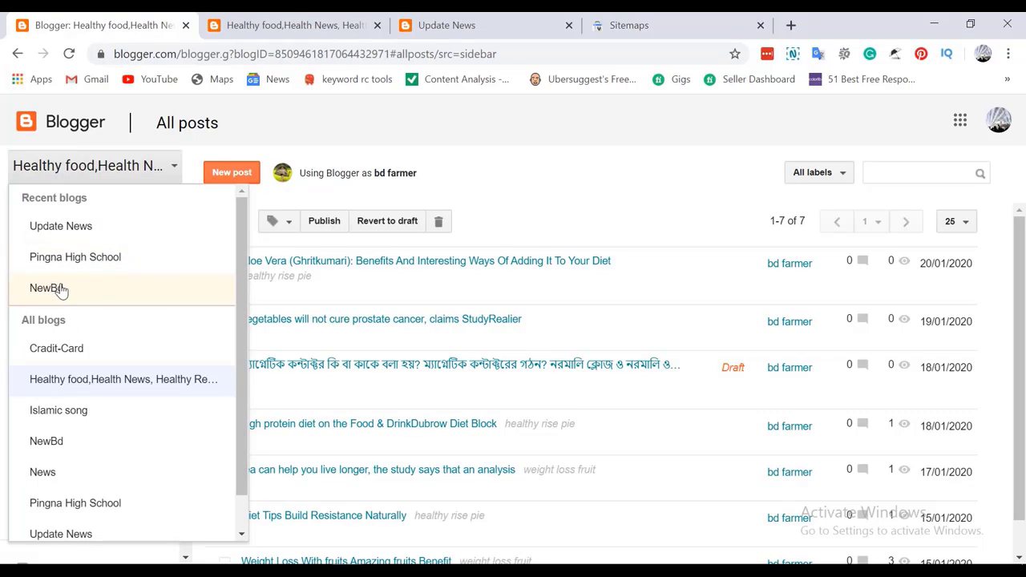
click(96, 264)
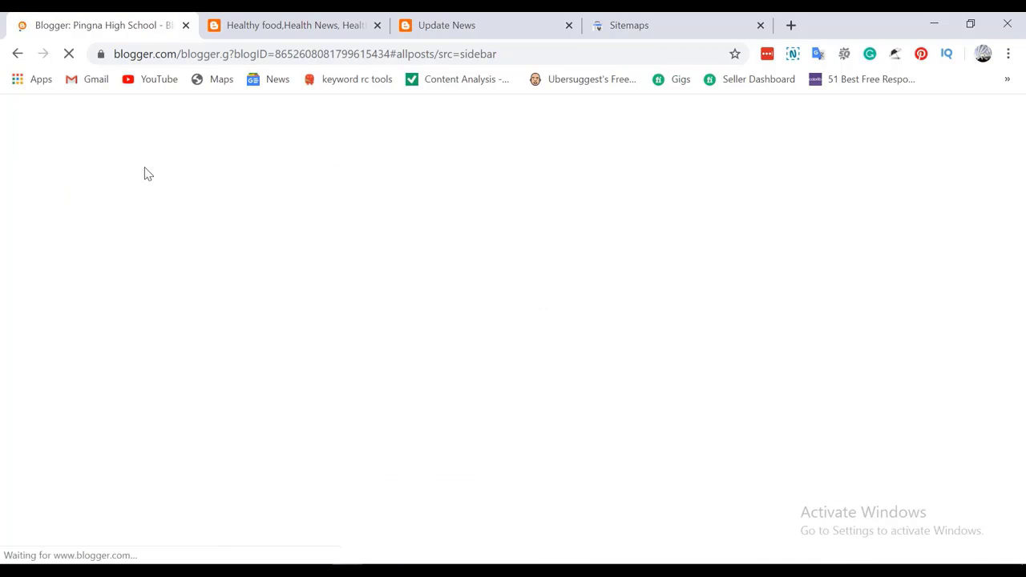
click(150, 170)
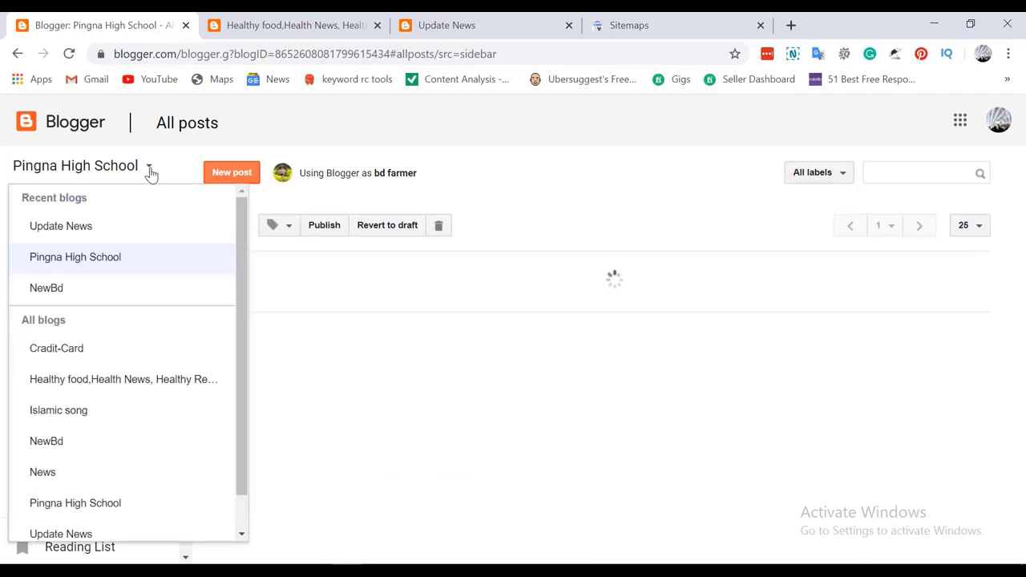
click(78, 230)
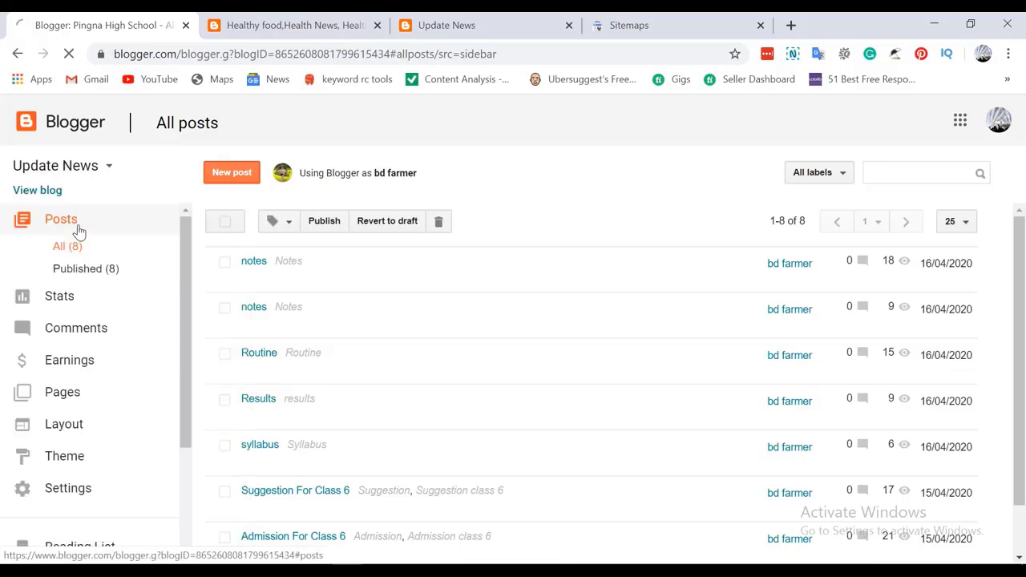
click(46, 198)
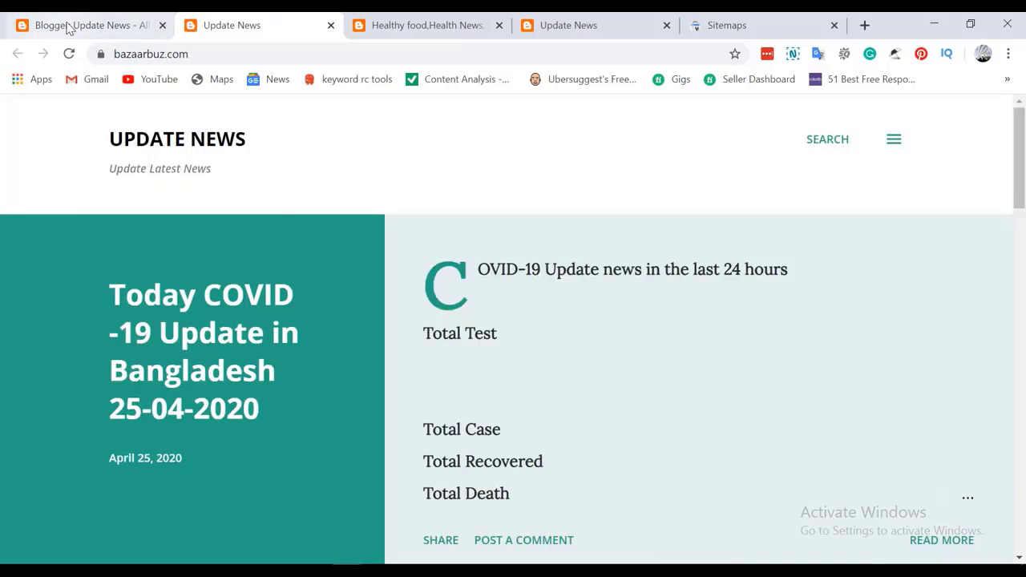
Go to Update News Settings > Search preferences and edit the custom robots.txt to see its sitemap line
click(67, 26)
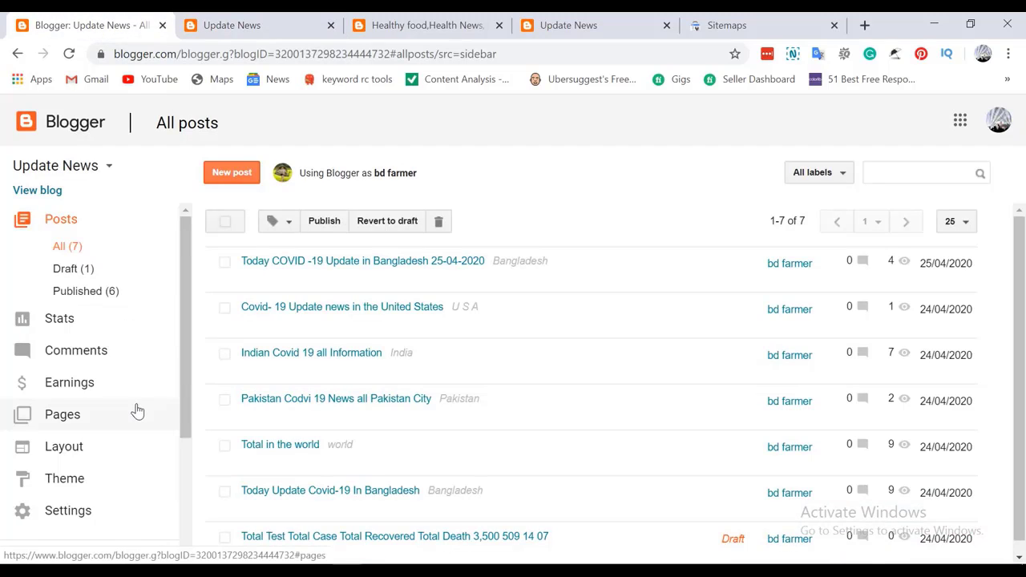
scroll(137, 412, down, 2)
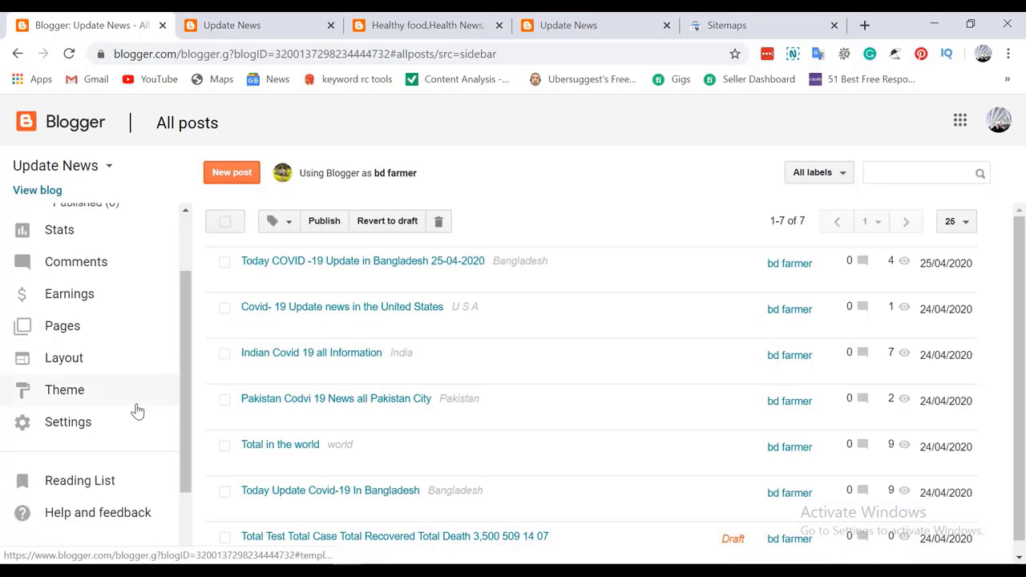
click(81, 428)
scroll(160, 397, down, 1)
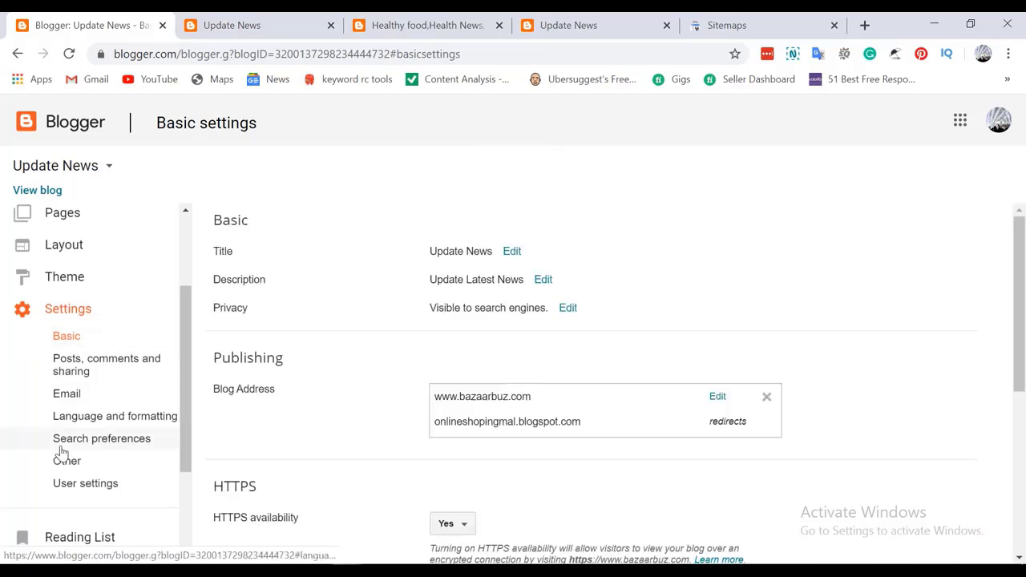
click(82, 447)
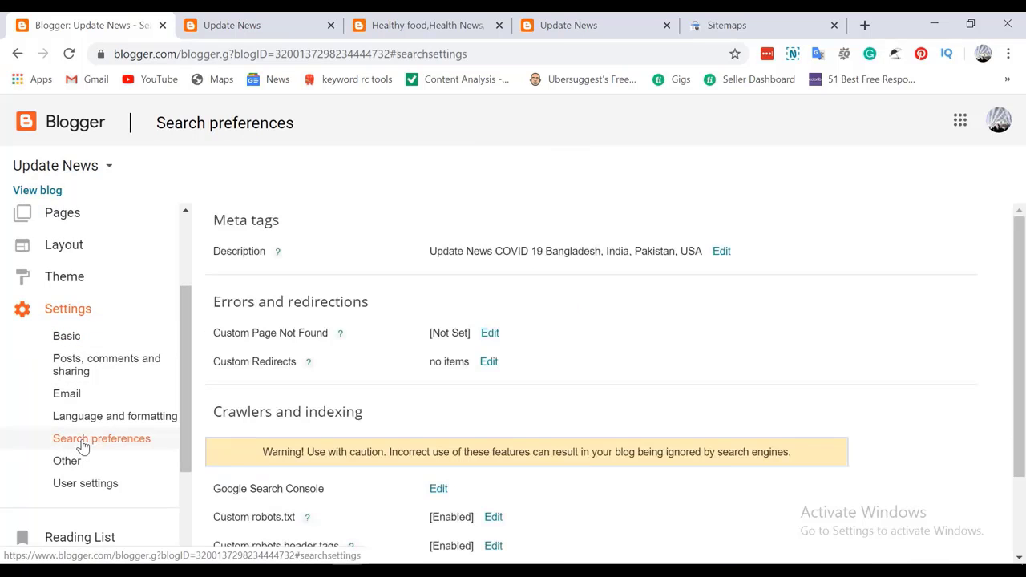
scroll(473, 396, down, 2)
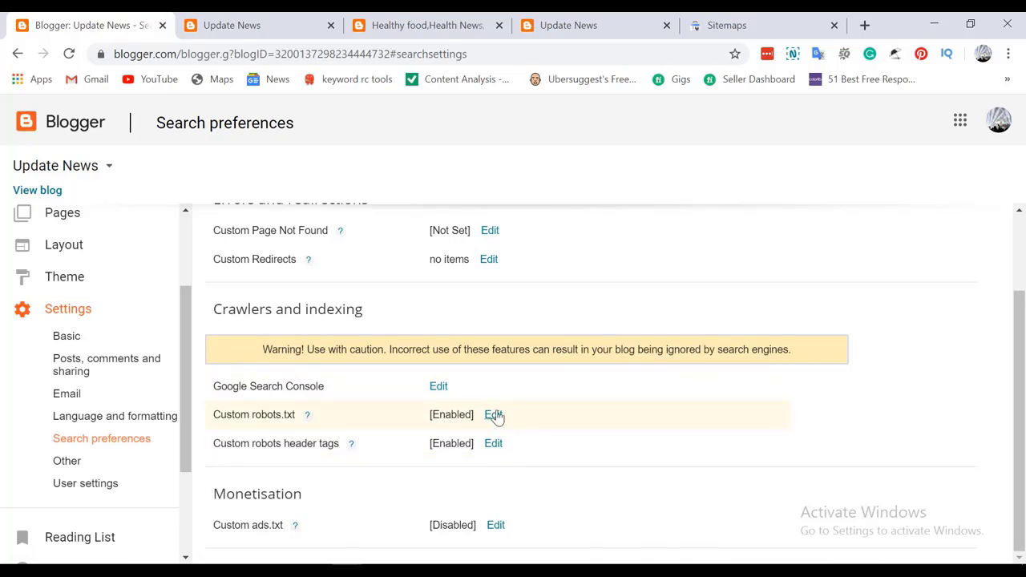
click(493, 414)
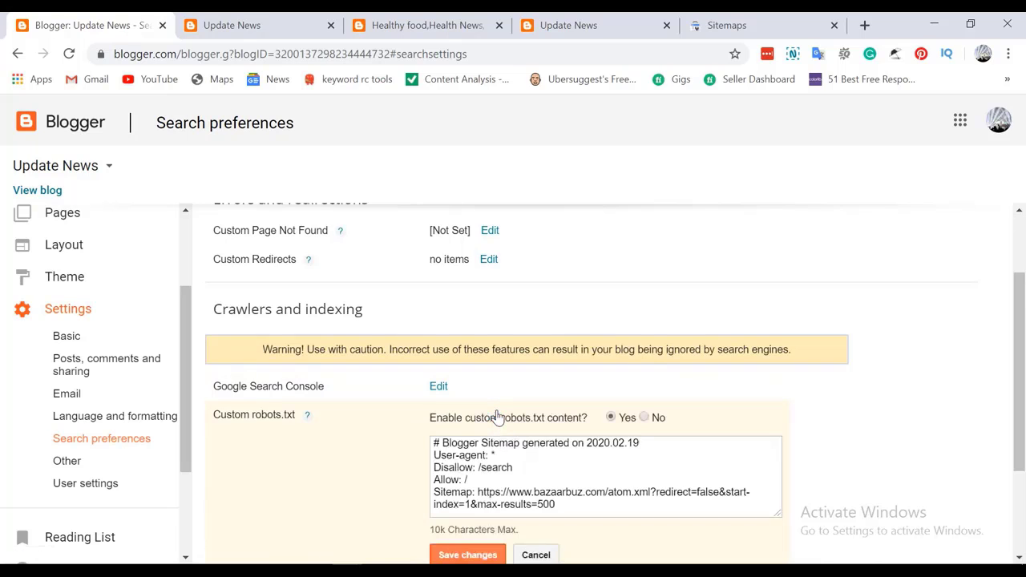
scroll(497, 417, down, 1)
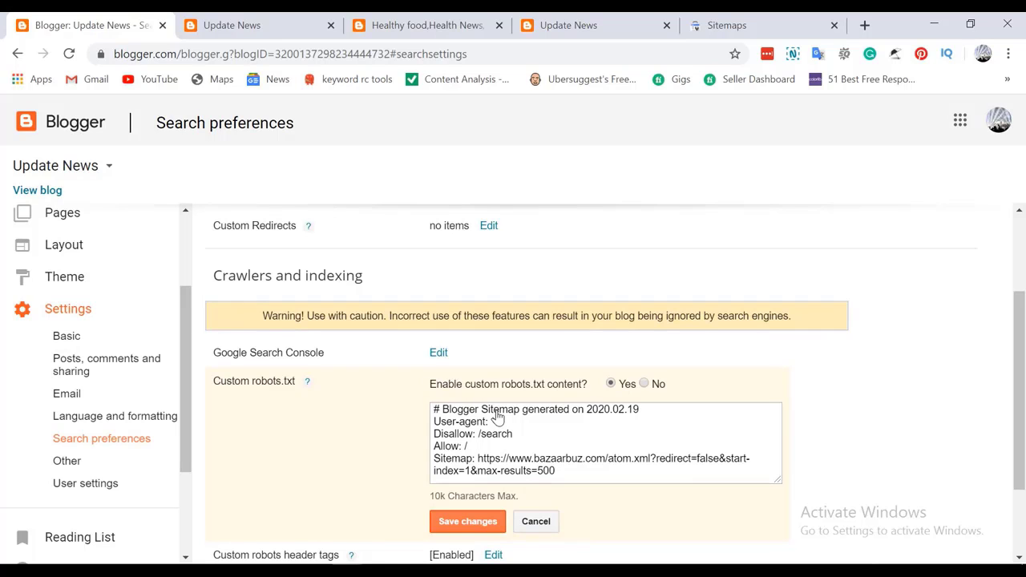
scroll(550, 455, down, 1)
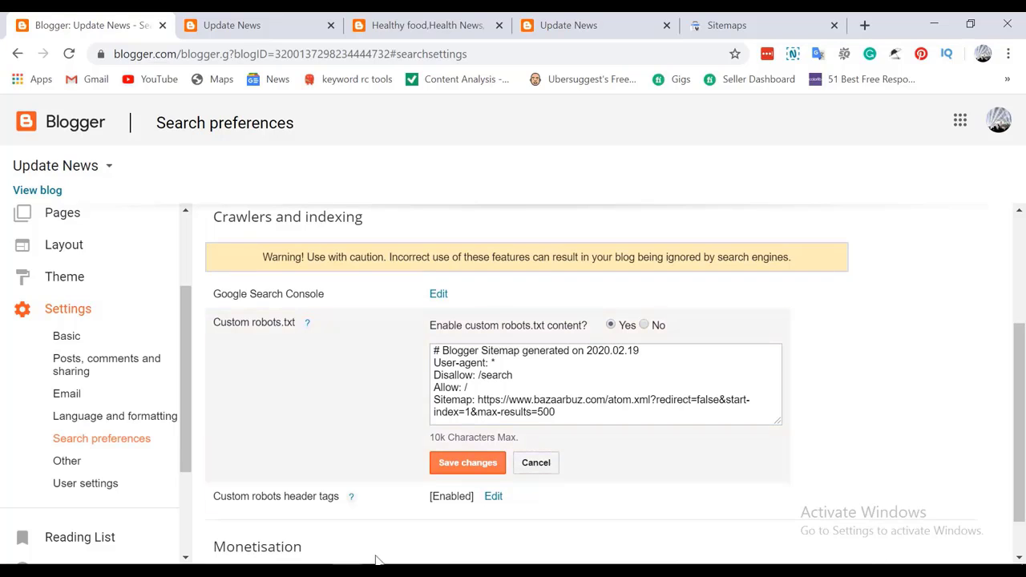
click(717, 22)
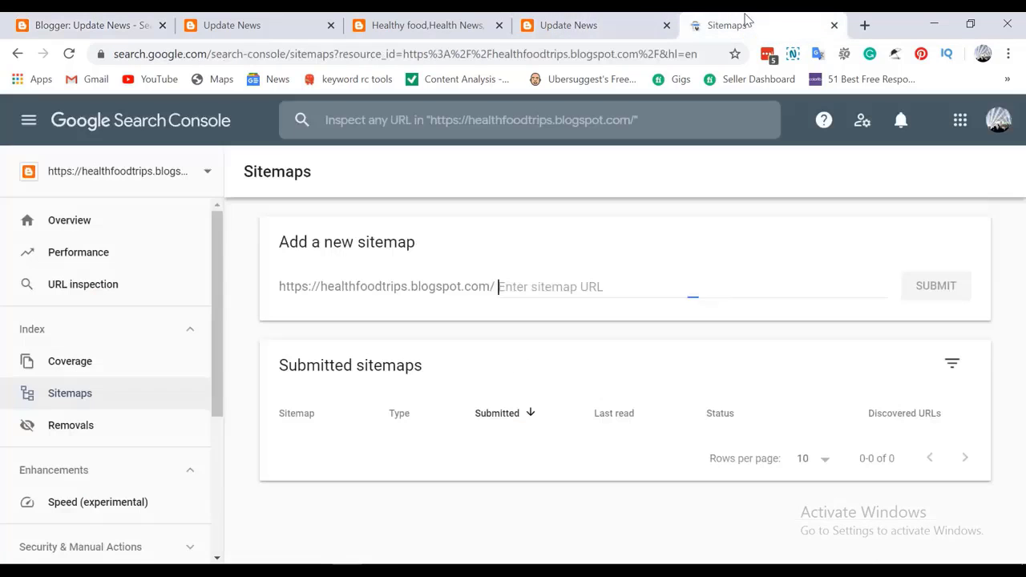
click(207, 172)
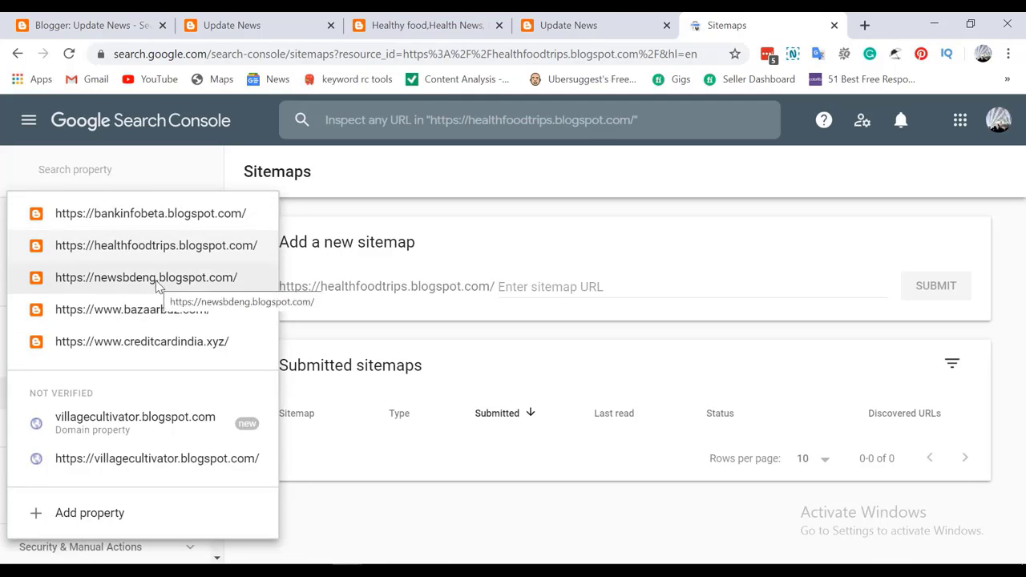
click(144, 320)
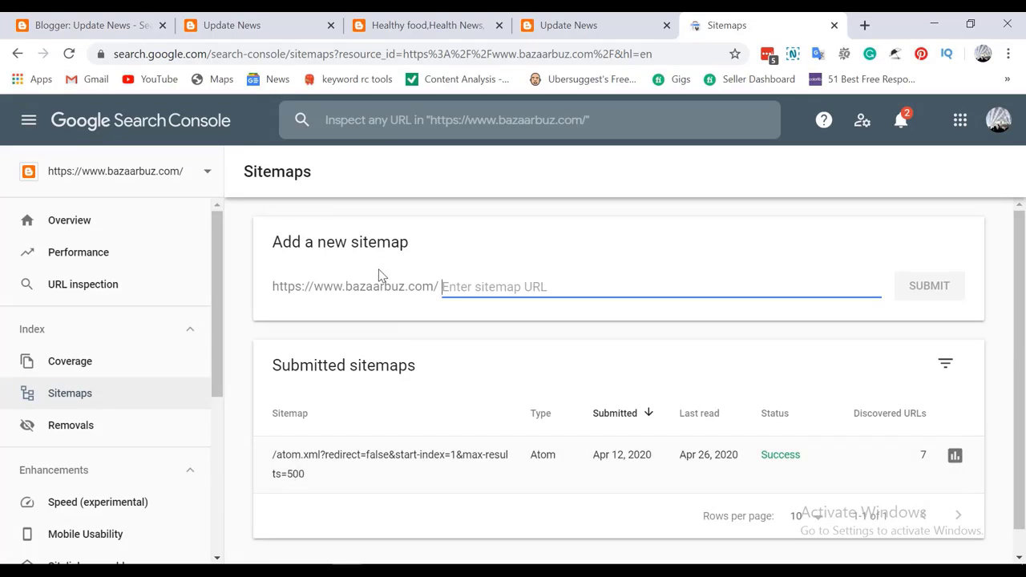
click(92, 25)
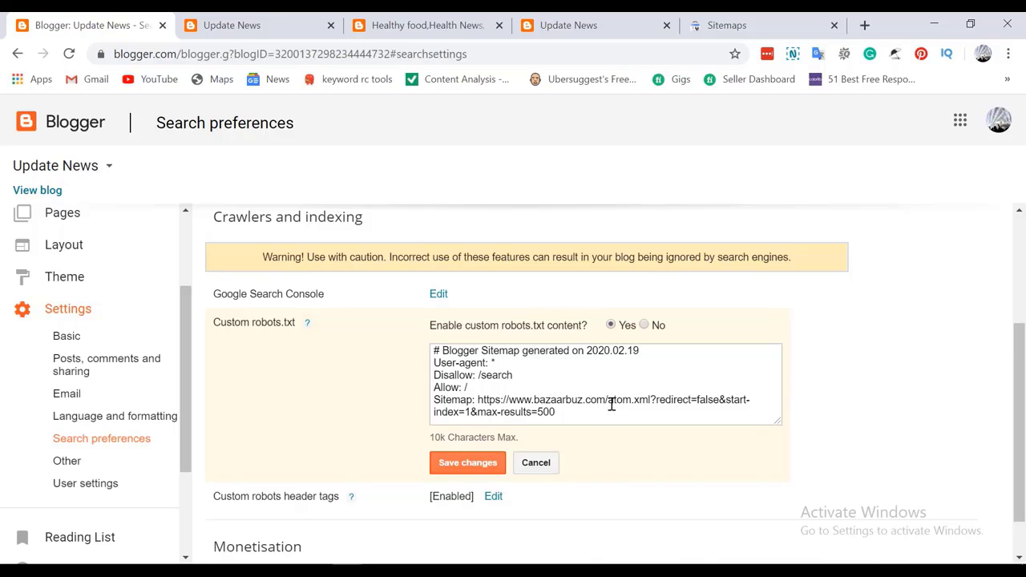
Copy atom.xml?redirect=false&start-index=1&max-results=500 from the robots.txt, then return to Search Console
drag(609, 398, 754, 443)
key(ctrl+c)
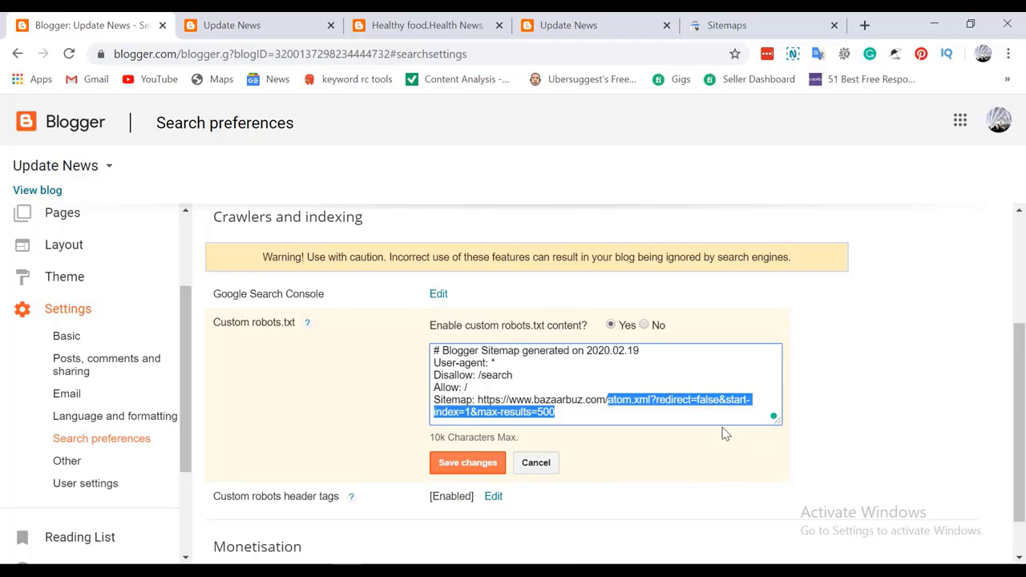
right_click(723, 432)
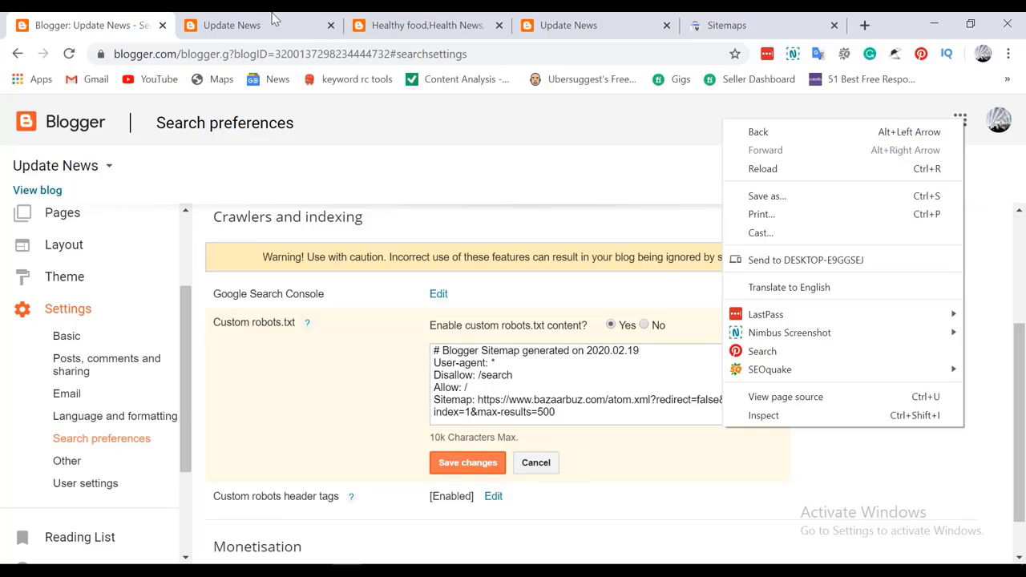
click(737, 23)
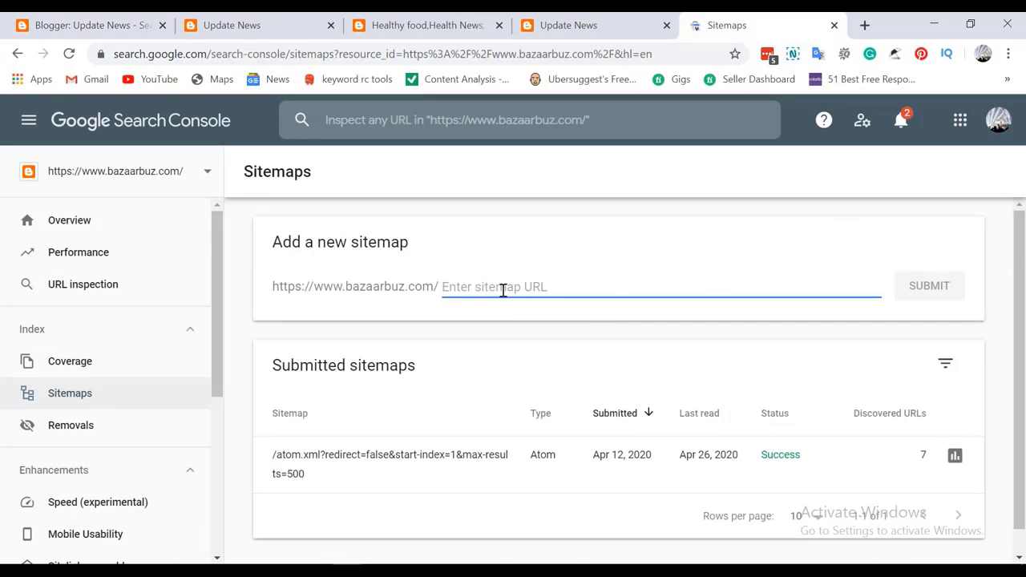
Paste the copied sitemap path and review the bazaarbuz.com Overview charts, then return to Blogger's search preferences
key(ctrl+v)
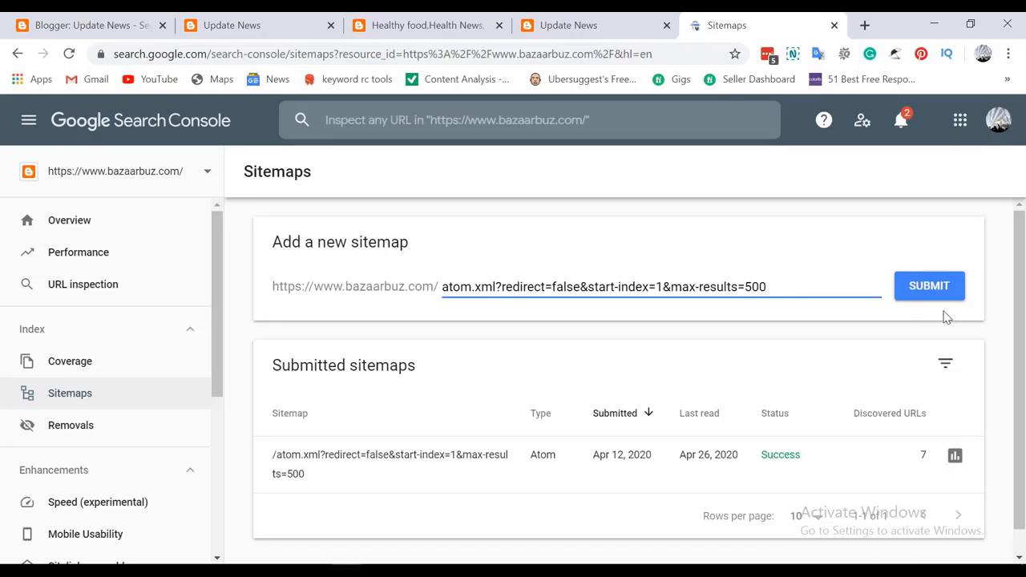
click(96, 218)
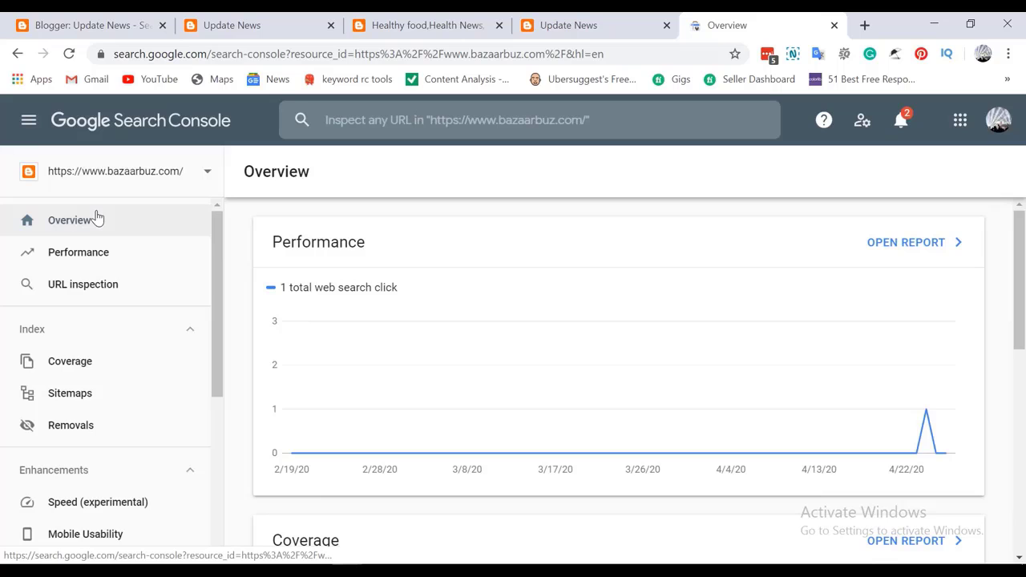
scroll(513, 241, down, 3)
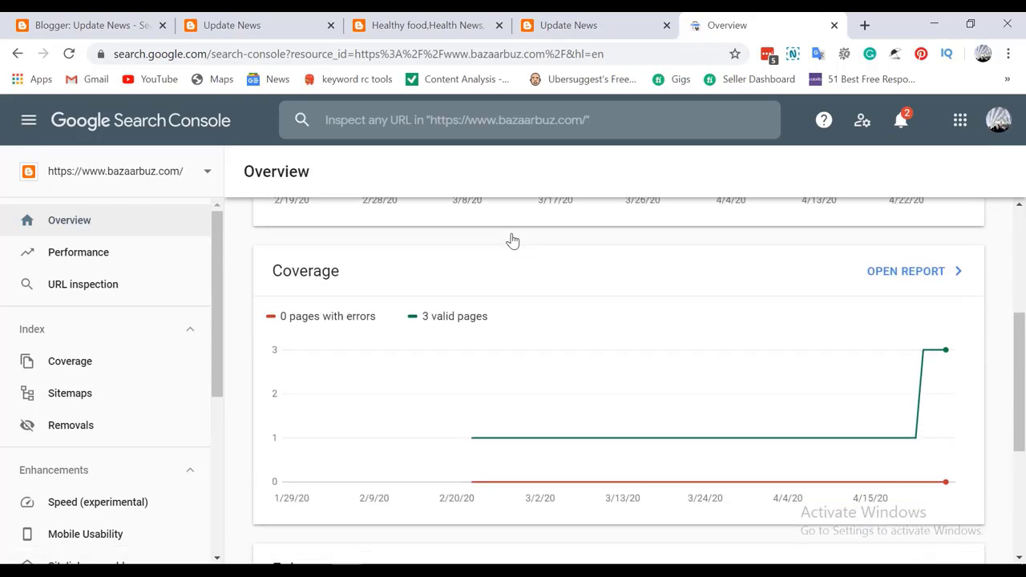
scroll(513, 241, up, 3)
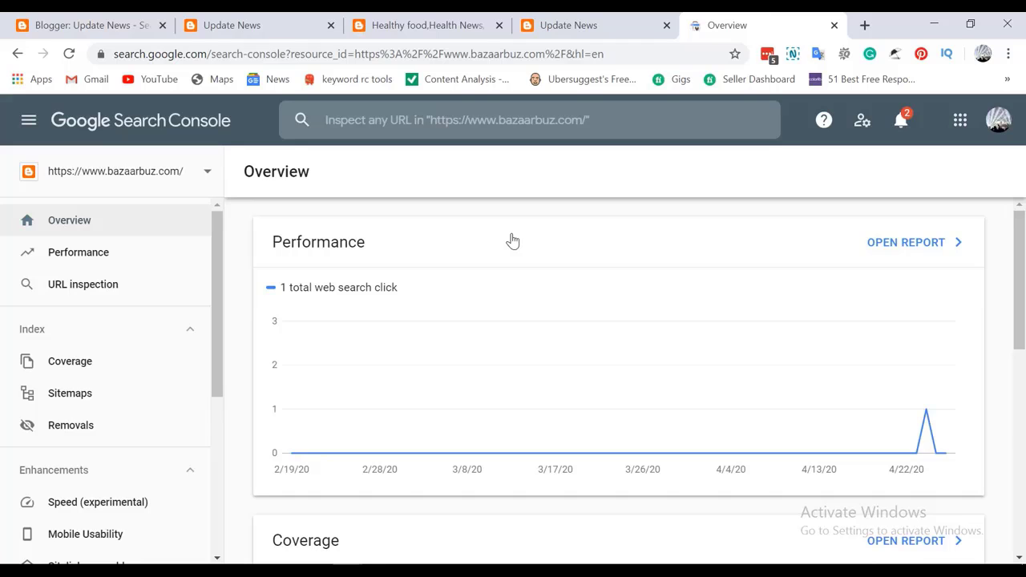
click(83, 18)
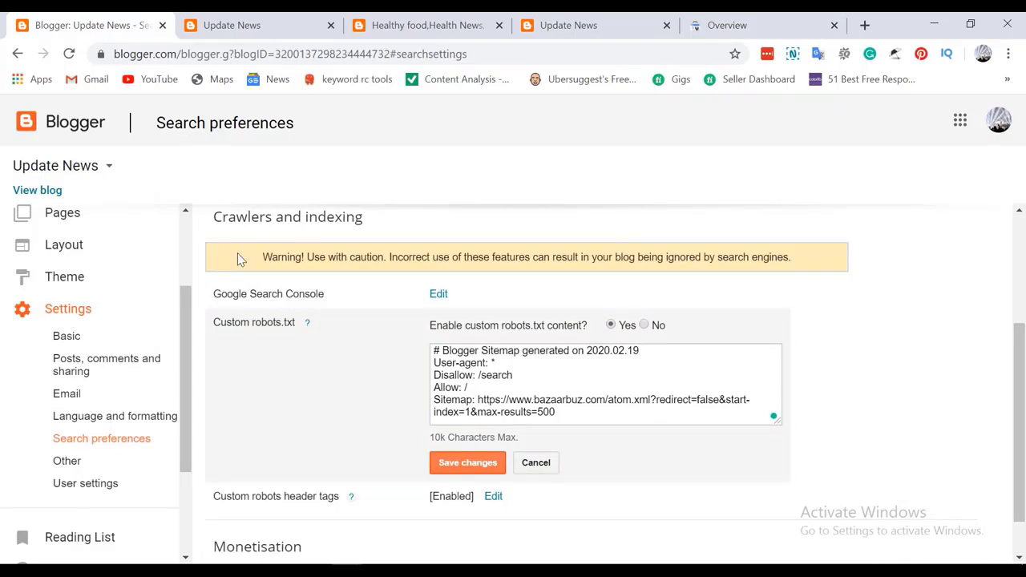
Open the live Pakistan Codvi 19 News post from Posts, select its address, and return to Search Console
scroll(107, 222, up, 3)
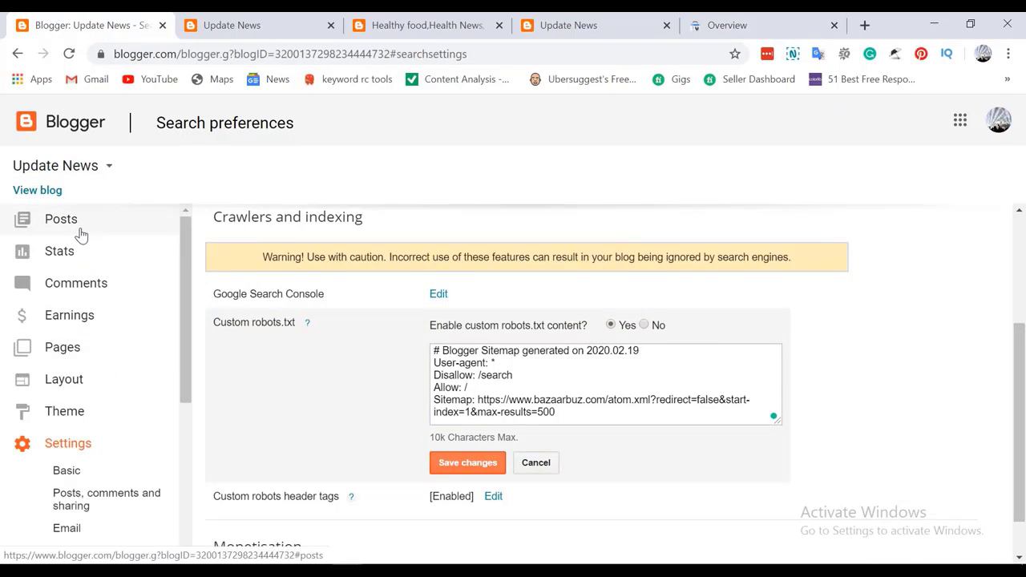
click(70, 221)
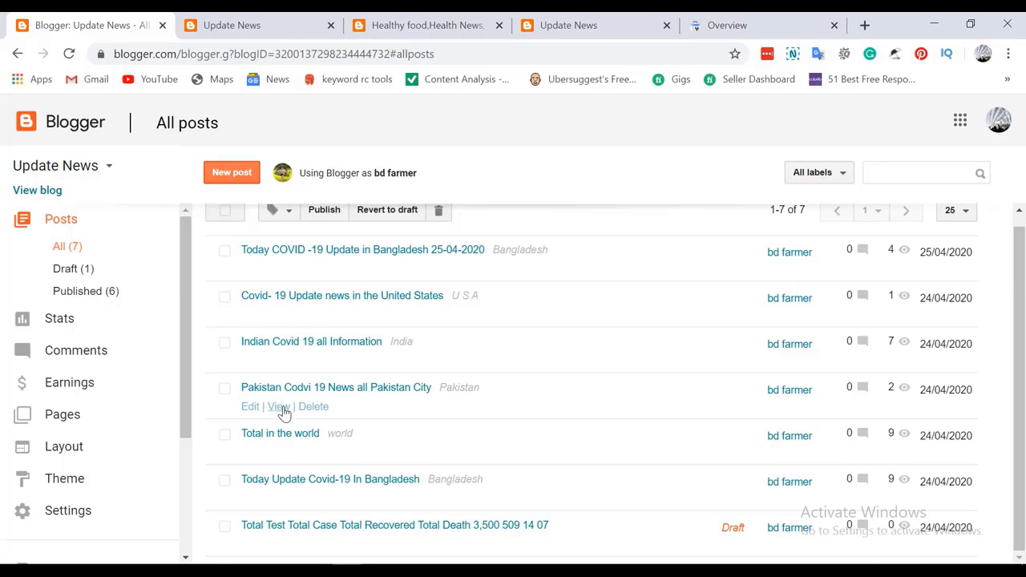
click(279, 407)
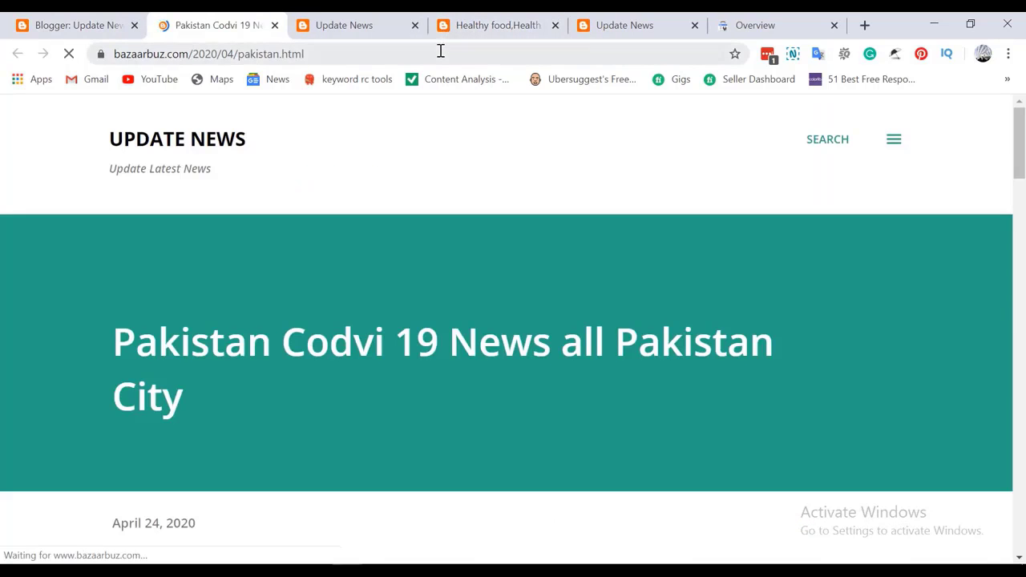
click(440, 50)
double_click(440, 51)
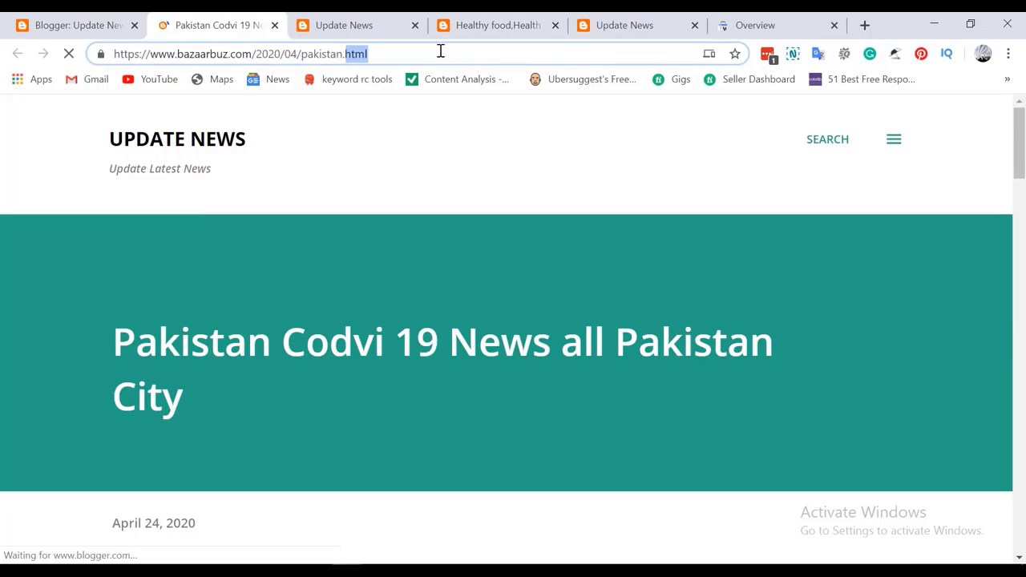
click(440, 50)
key(ctrl+c)
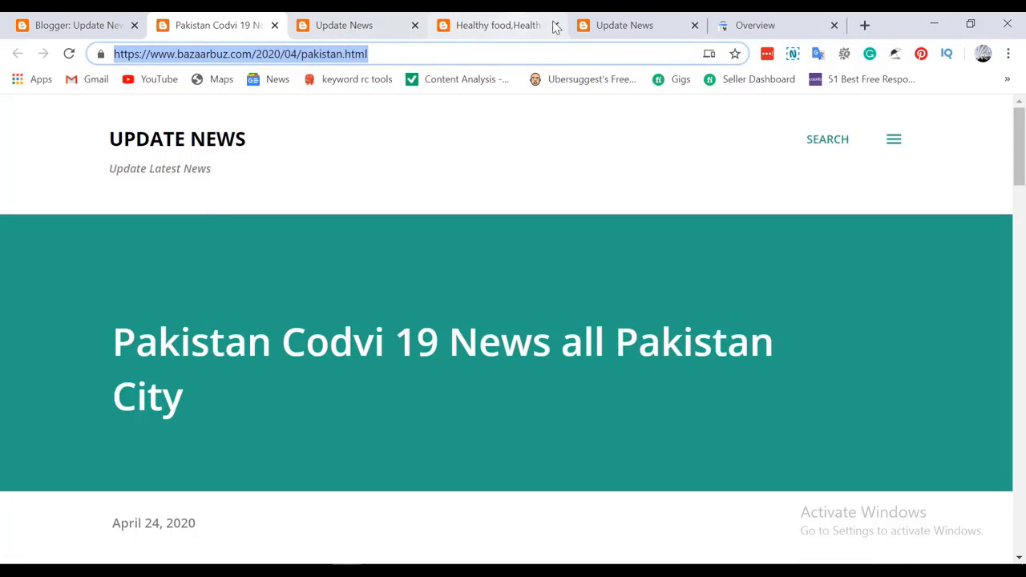
click(762, 24)
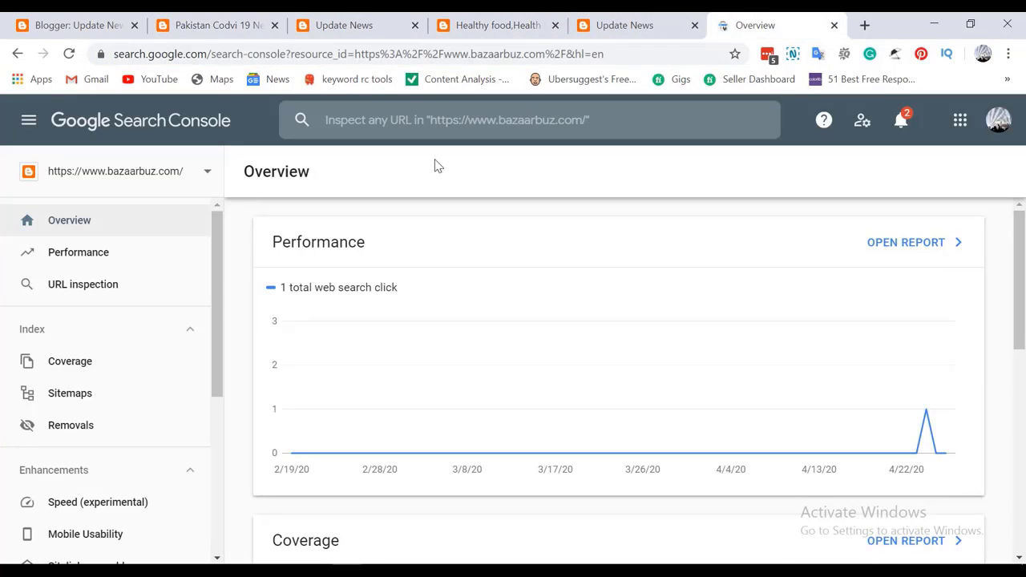
Inspect the today-bd-news post URL, request its indexing, and run a live URL test
click(436, 112)
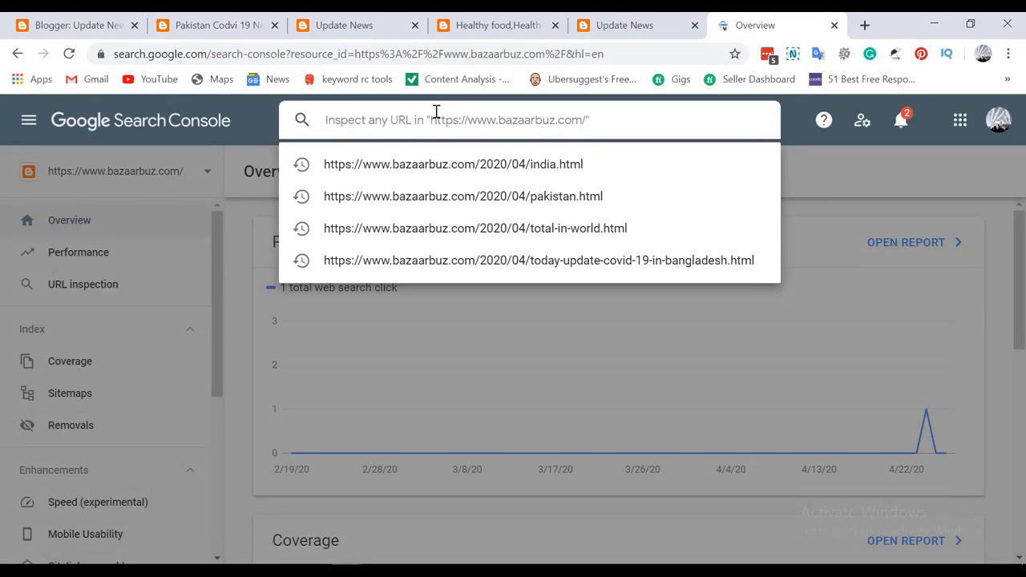
key(ctrl+v)
key(Return)
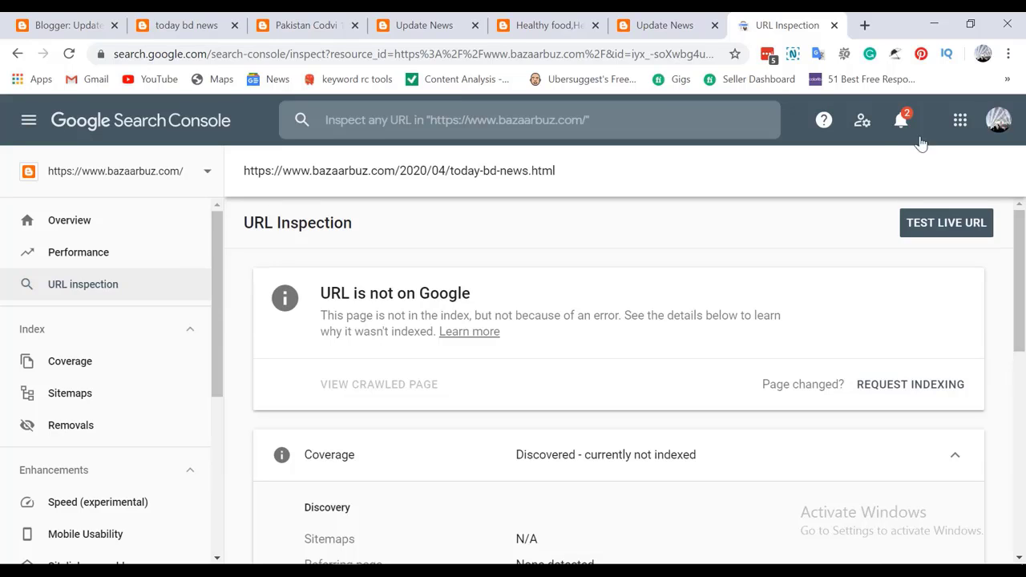
click(917, 389)
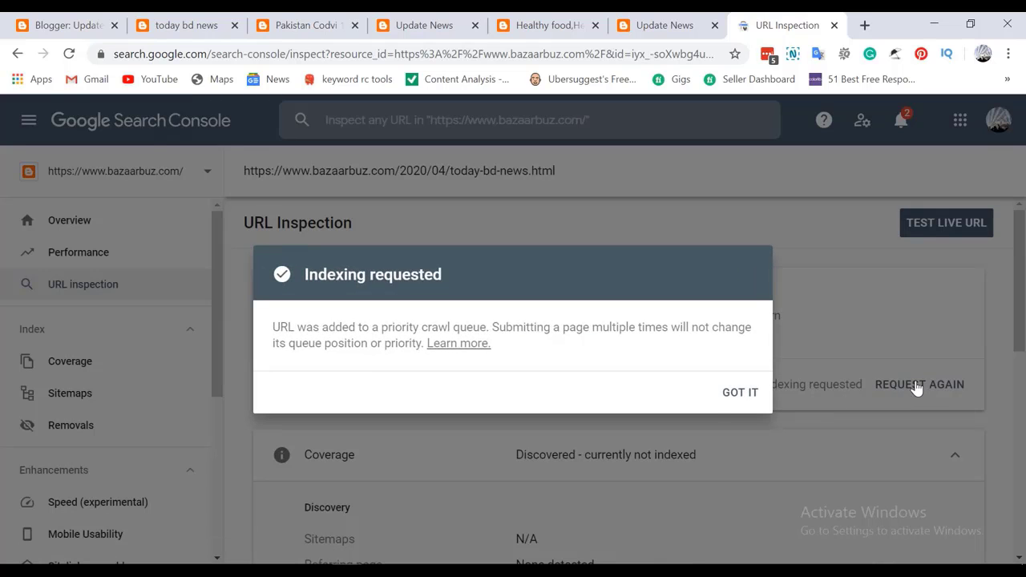
click(746, 392)
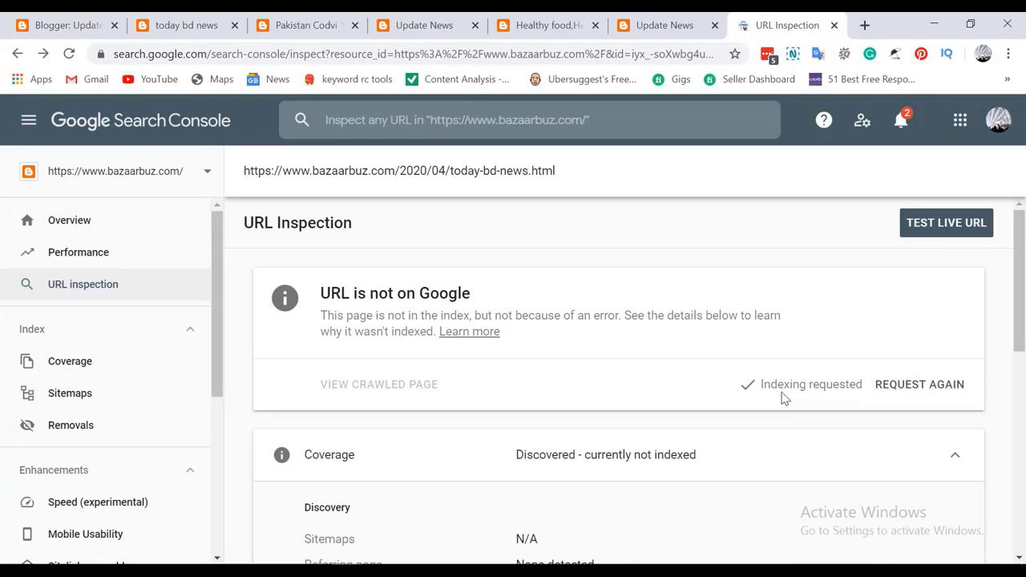
click(946, 224)
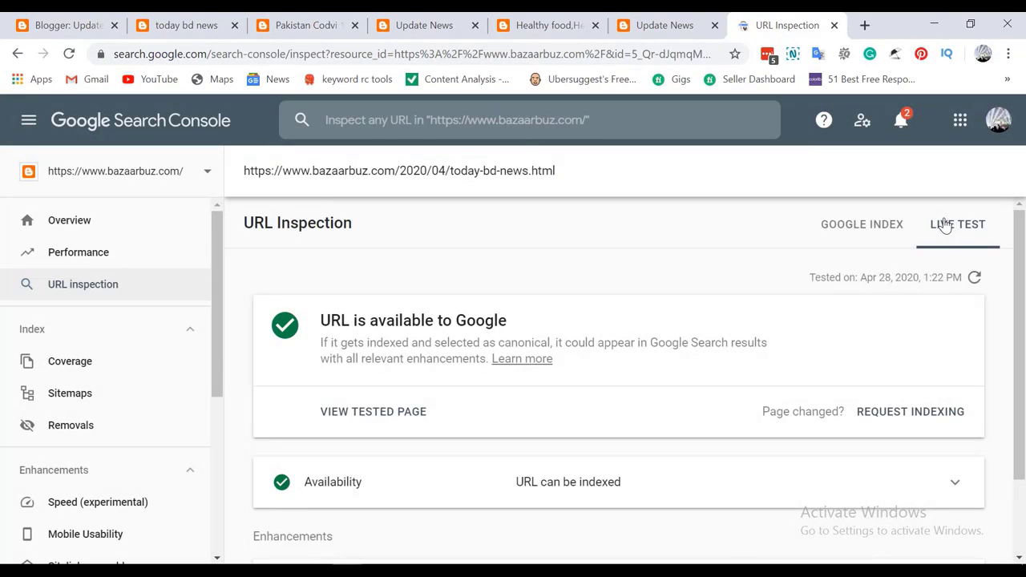
Search Google for the today-bd-news post's address from a new google.com tab
click(864, 25)
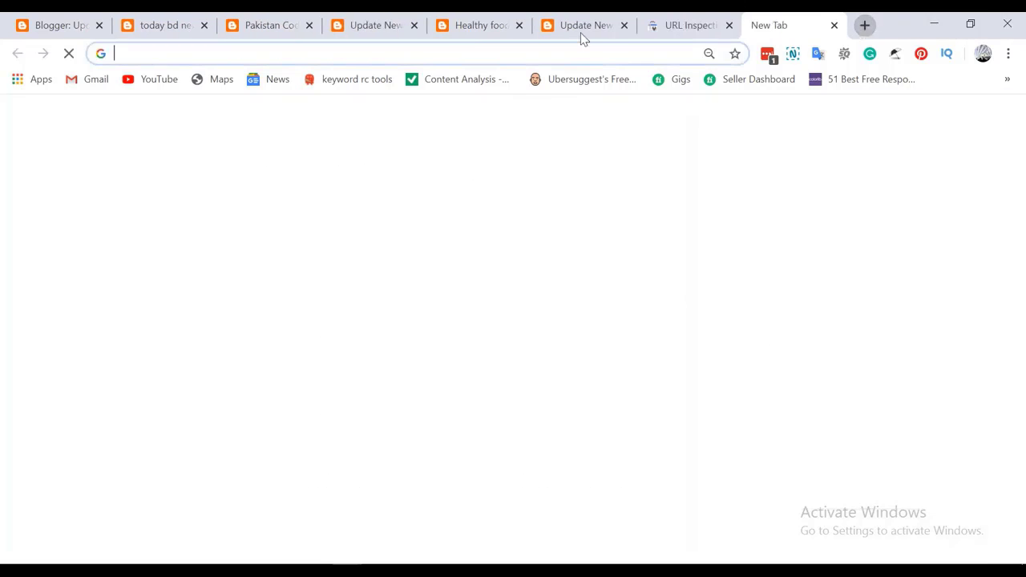
text(goo)
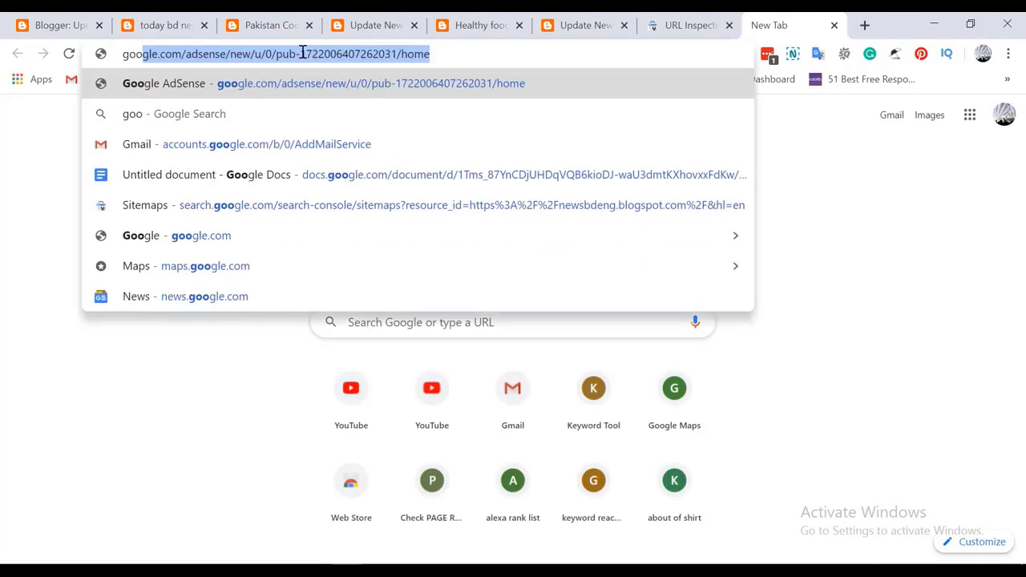
text(gle)
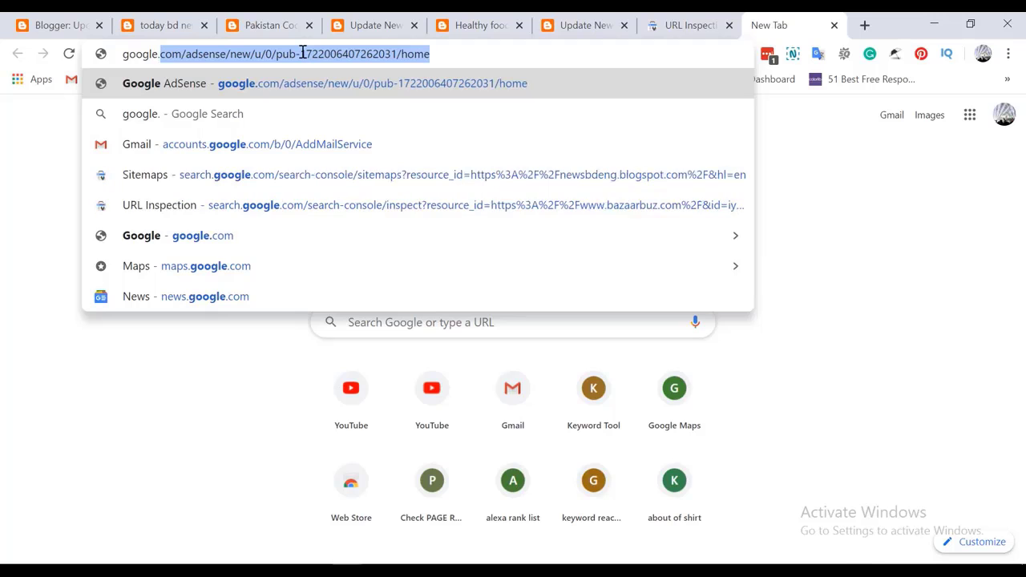
text(.com)
key(Return)
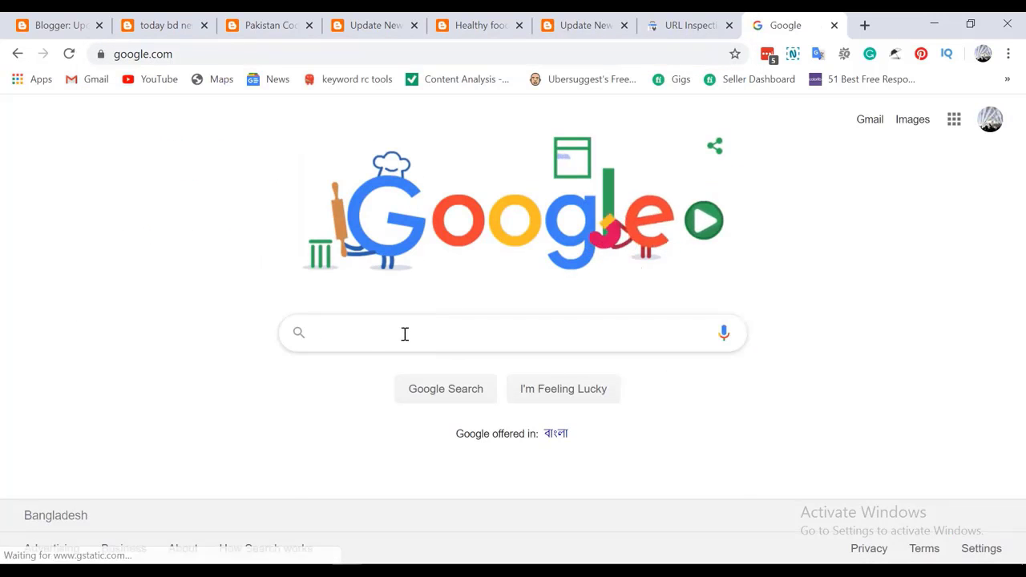
click(405, 332)
text(https://www.bazaarbuz.com/2020/04/today-bd-news.html)
key(Return)
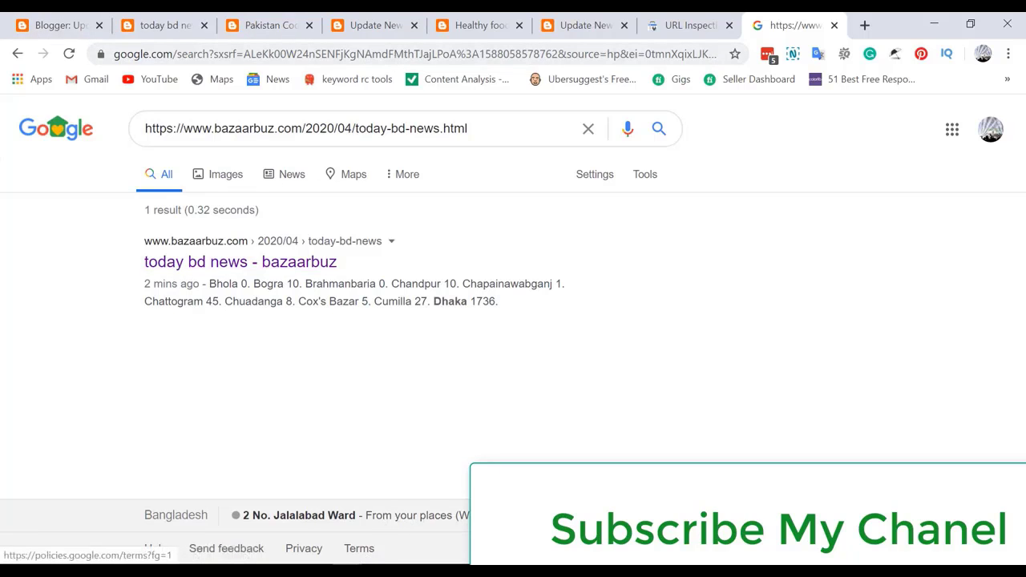
Bring the incognito window forward, show the Tech Bangla 24 YouTube channel, and close the search history dropdown
mouse_move(347, 571)
click(400, 533)
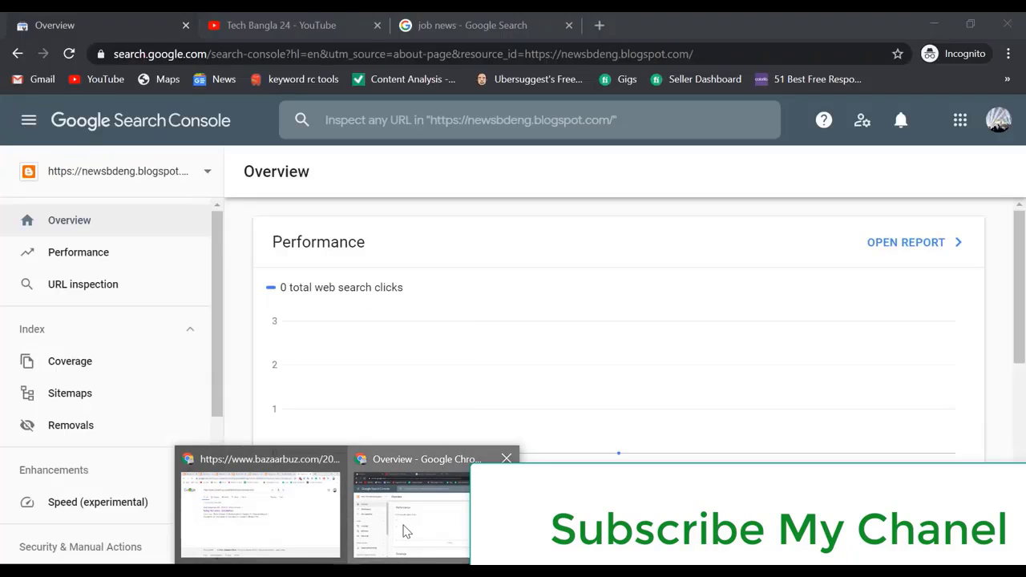
click(294, 28)
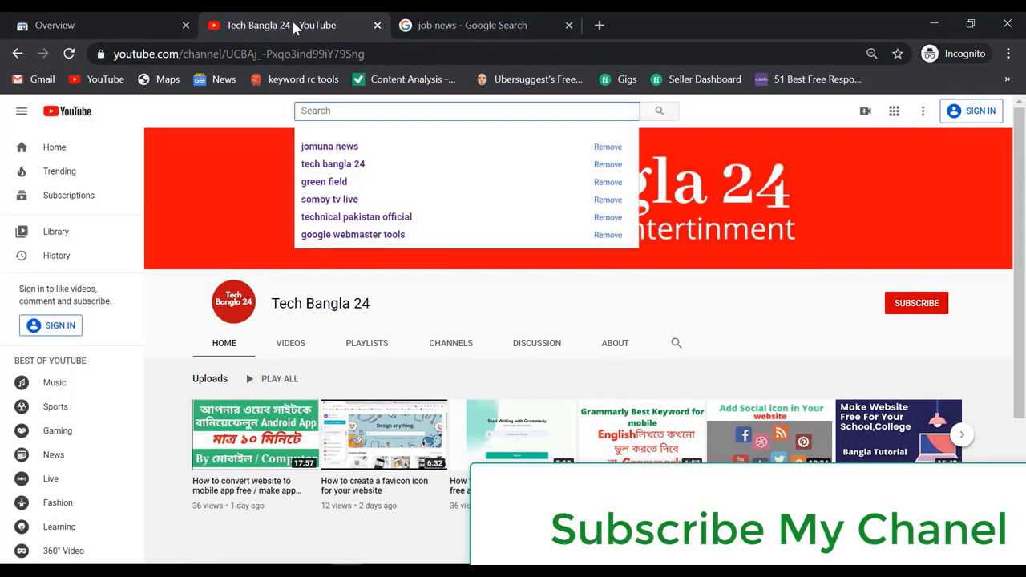
click(705, 124)
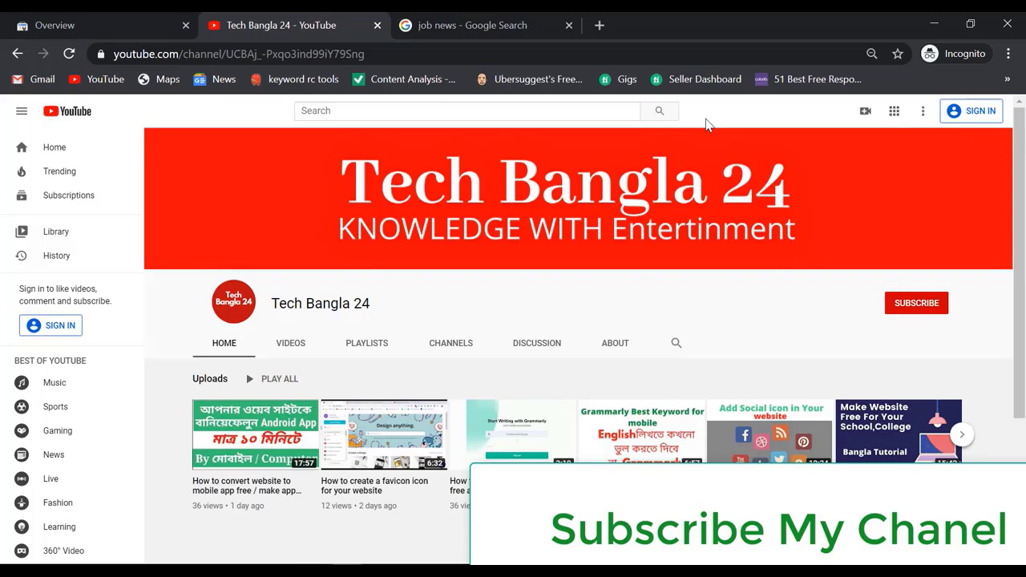